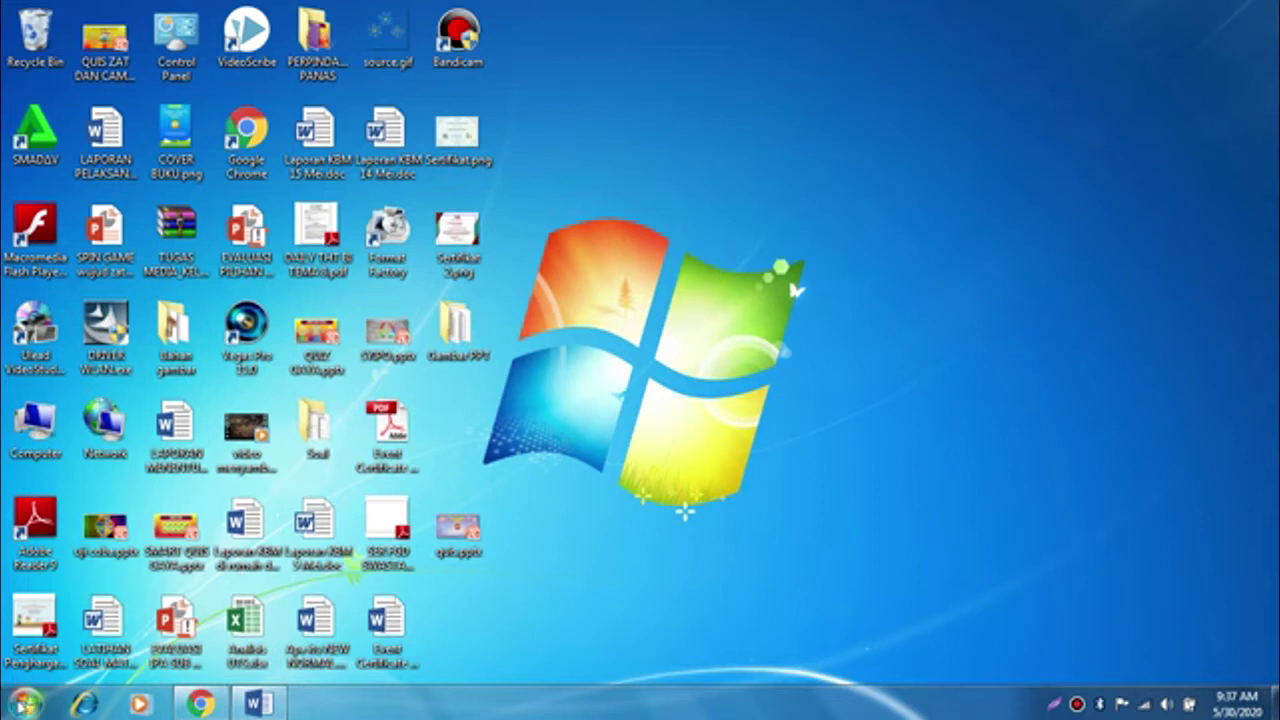
- Launch PowerPoint 2013 from the Windows 7 Start menu and create a new blank presentation
click(22, 702)
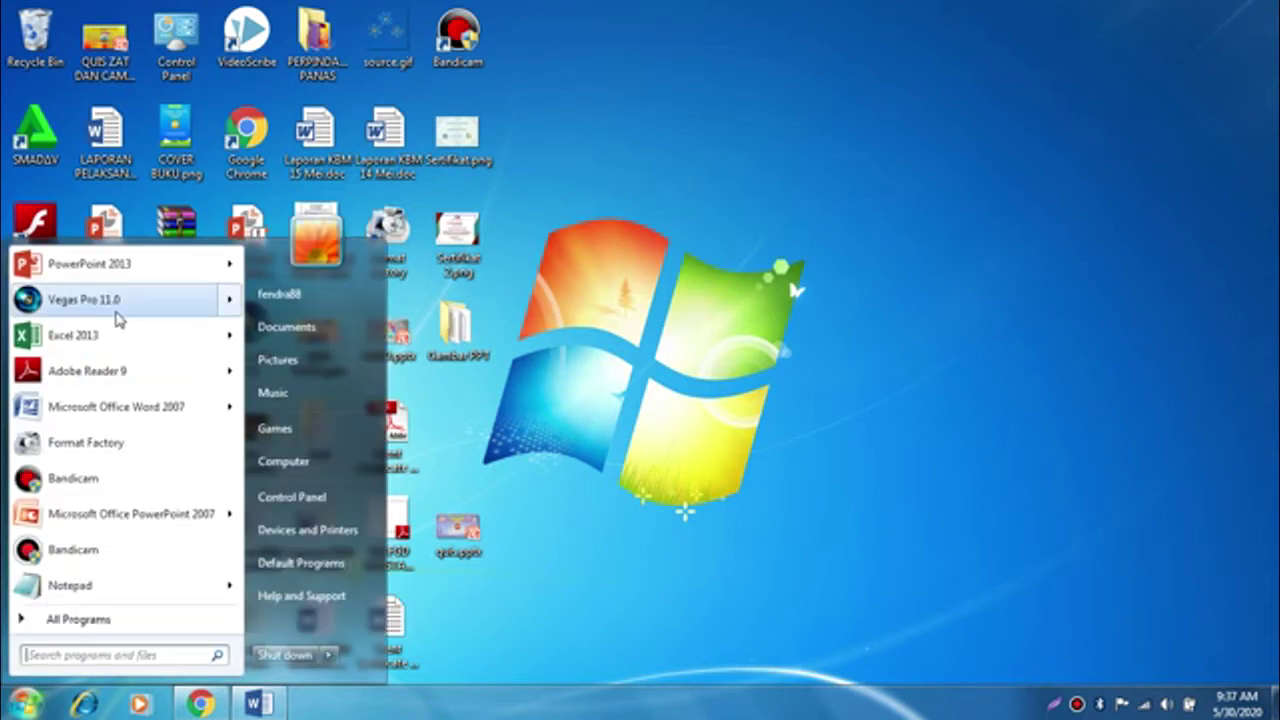
click(145, 265)
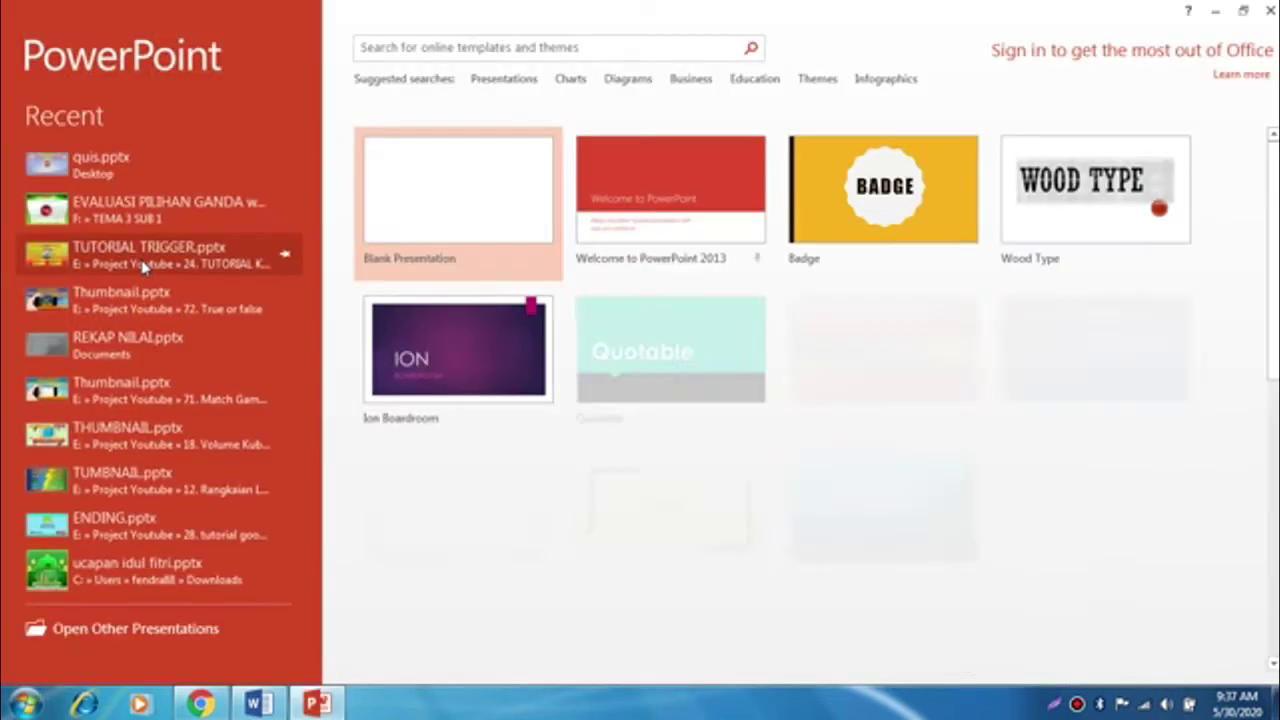
click(416, 222)
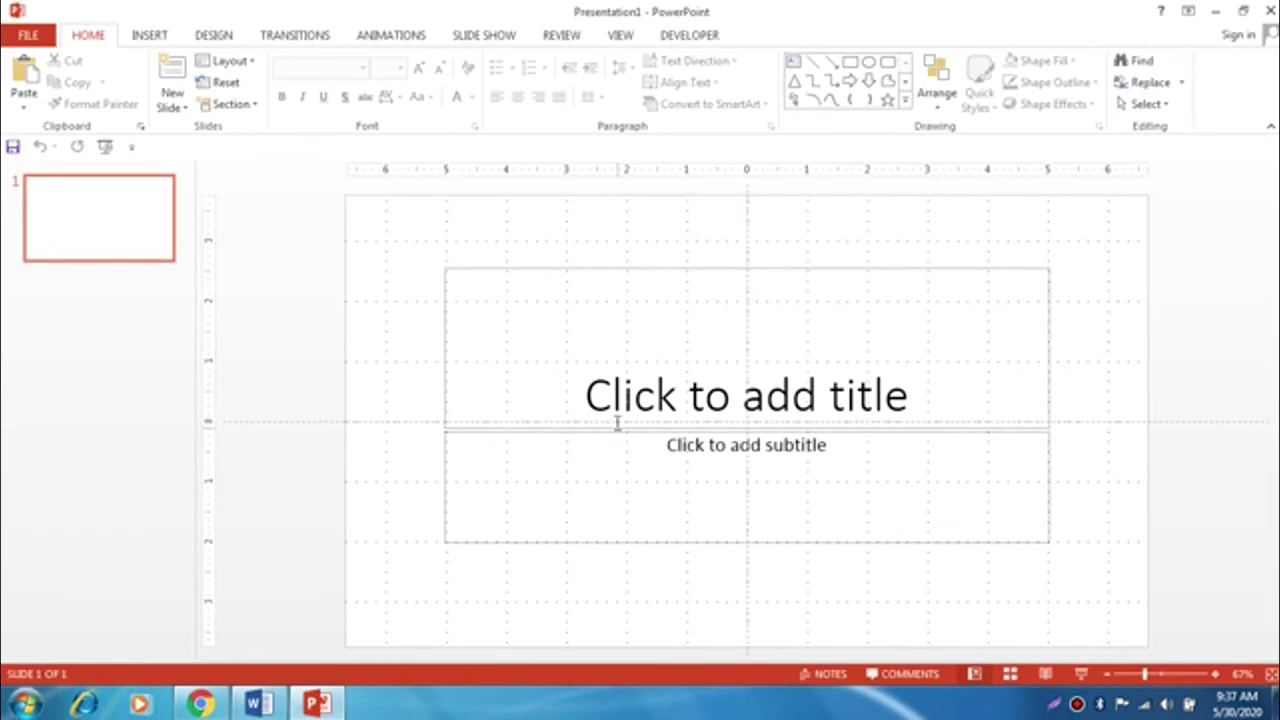
- Delete the title and subtitle placeholders so slide 1 is empty
click(606, 417)
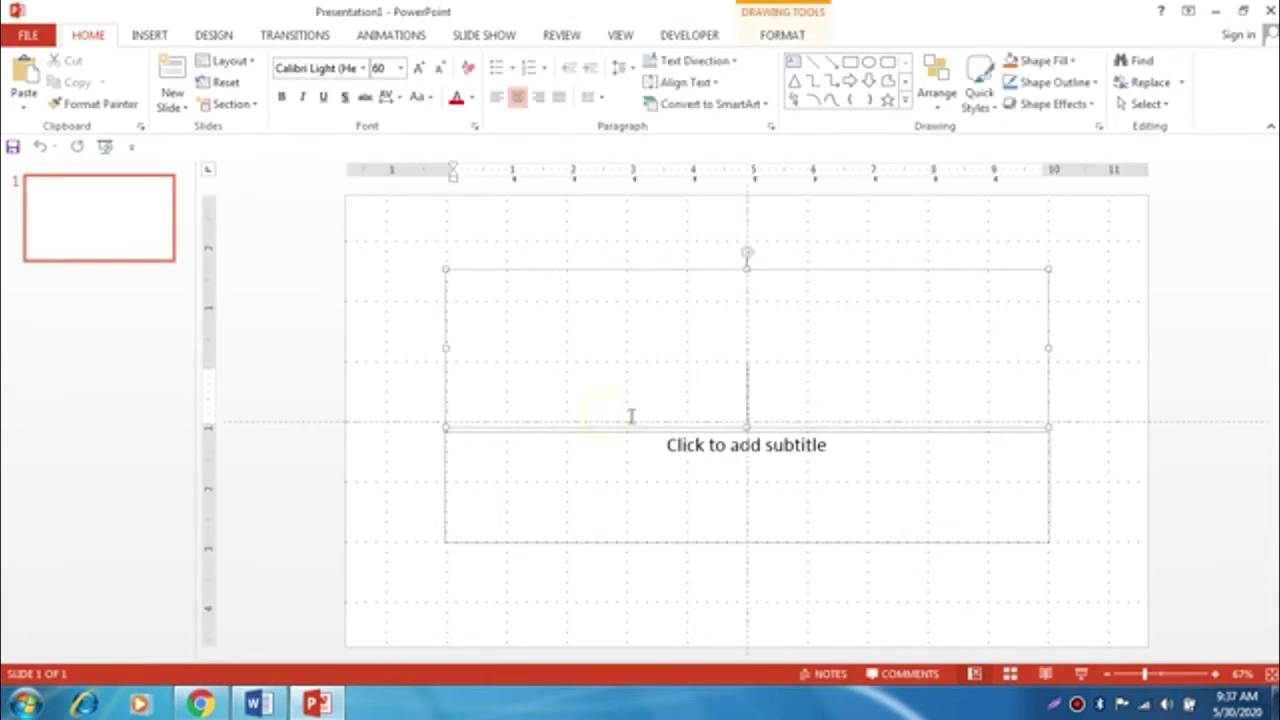
click(630, 268)
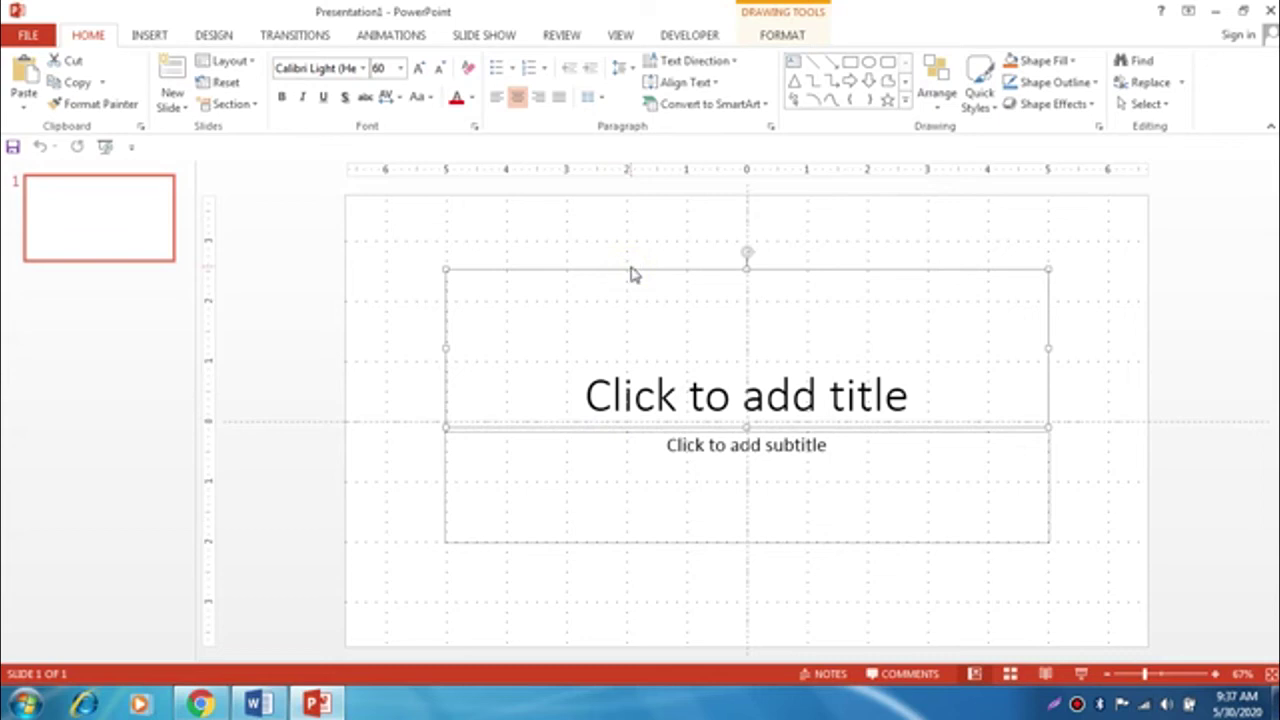
key(Delete)
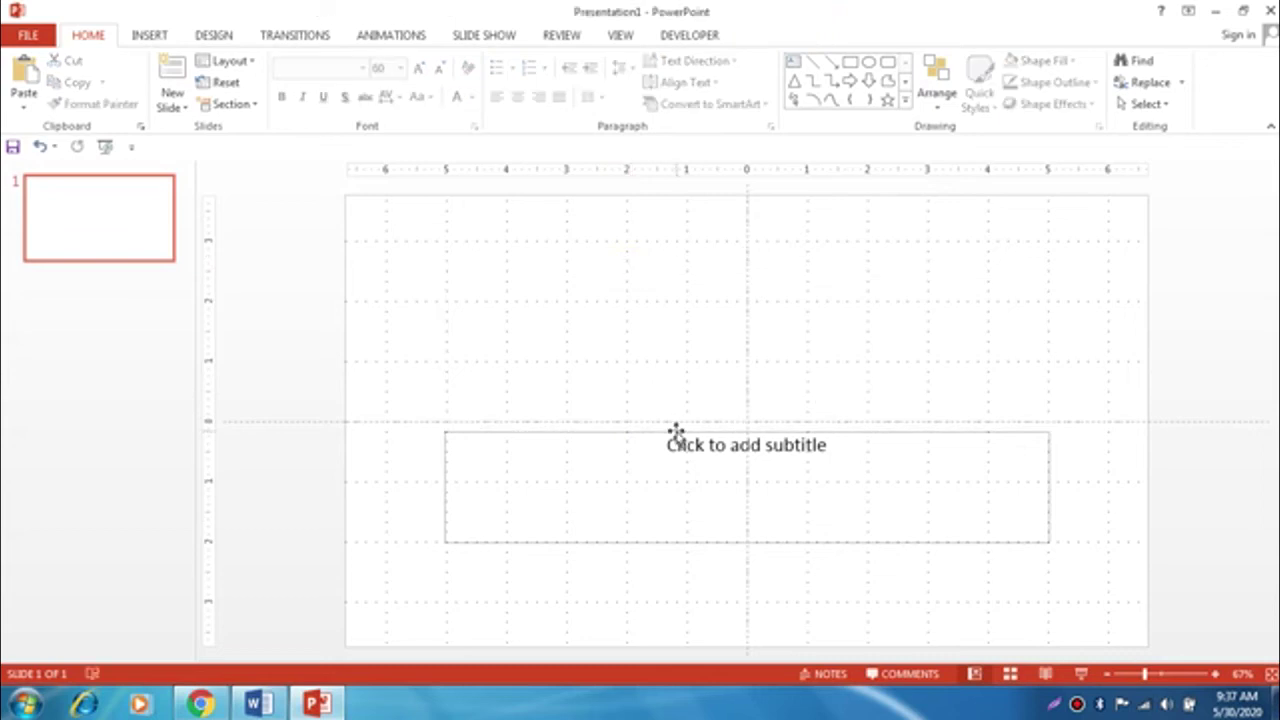
click(676, 432)
key(Delete)
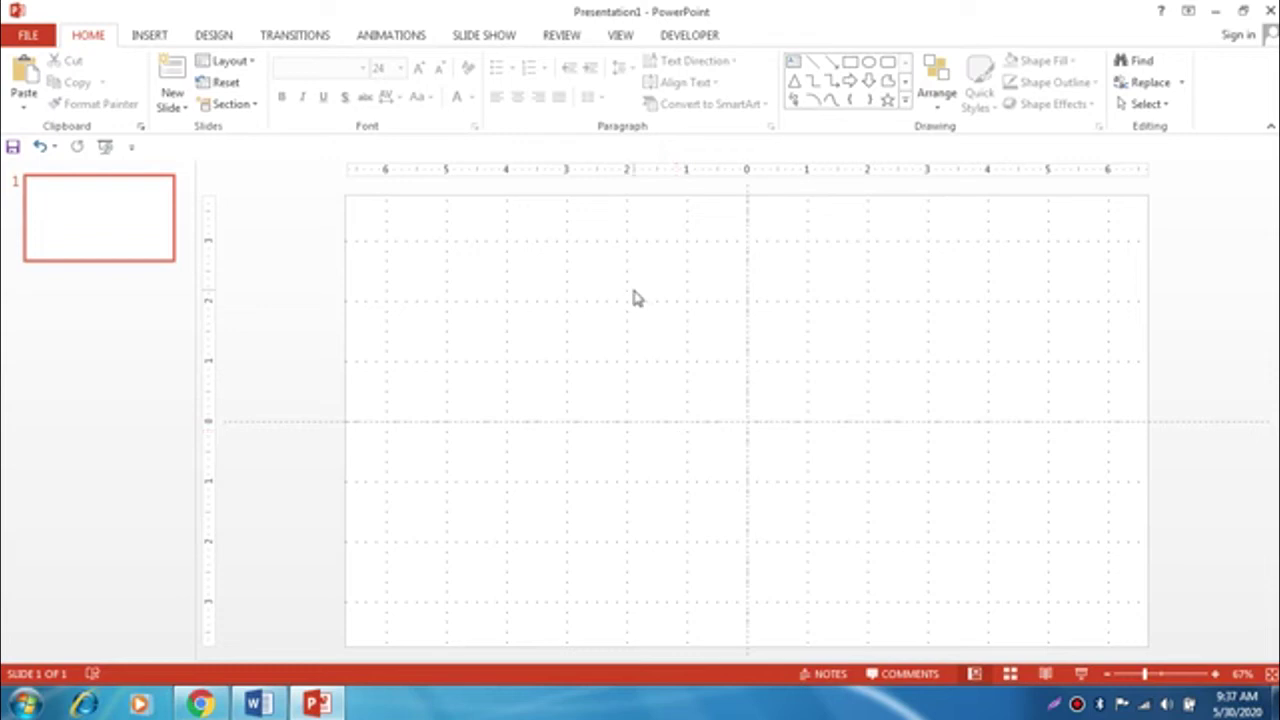
click(203, 40)
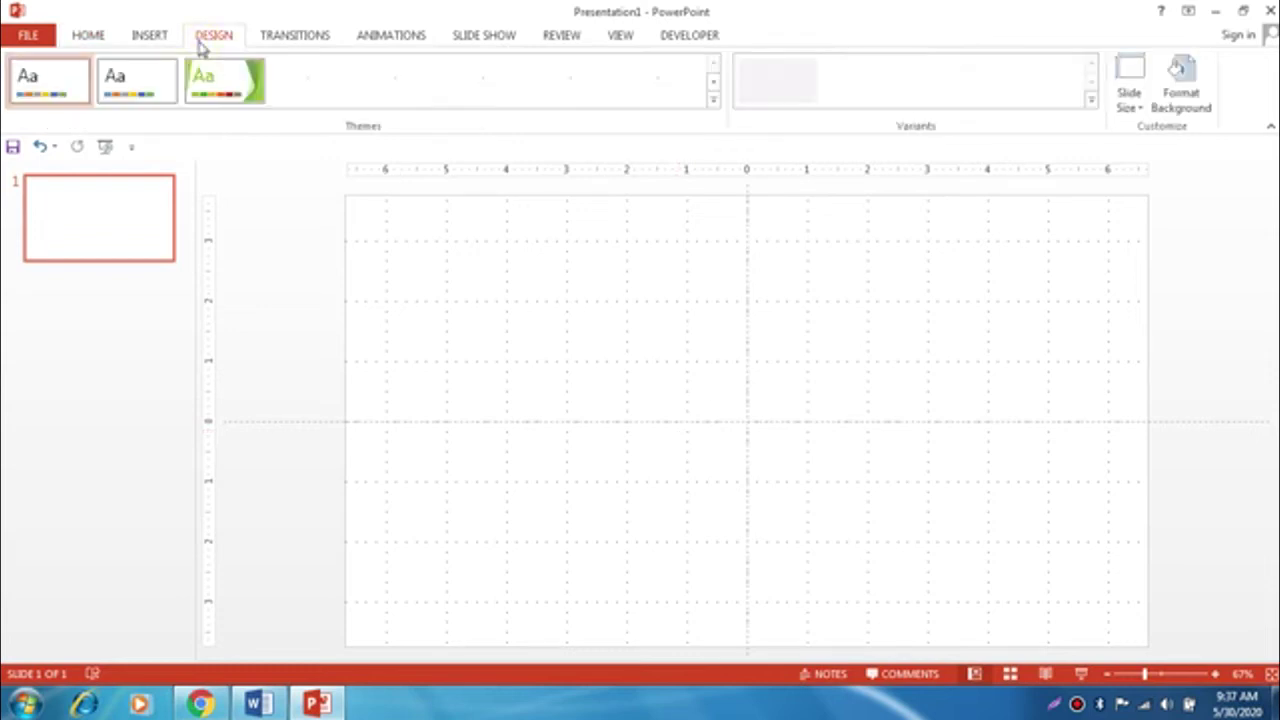
- Set the slide background to a picture fill using Desktop > Gambar PPT > Background.jpg
click(1180, 88)
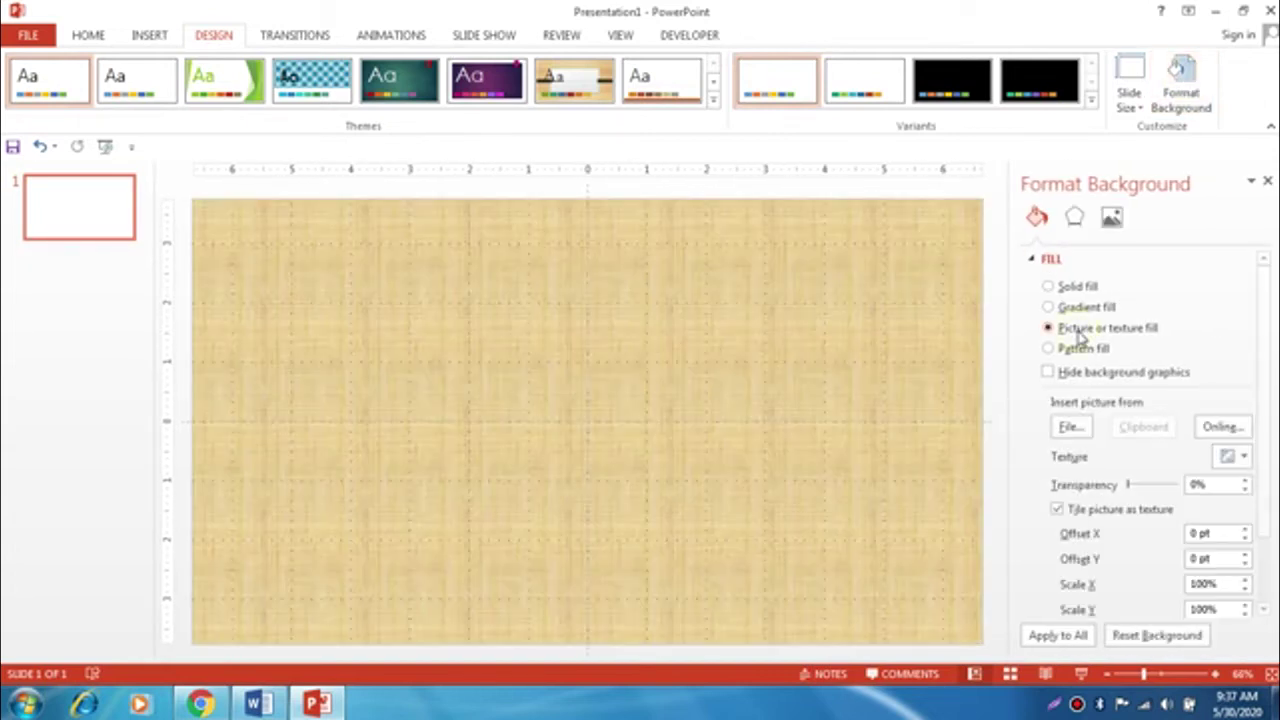
click(1078, 330)
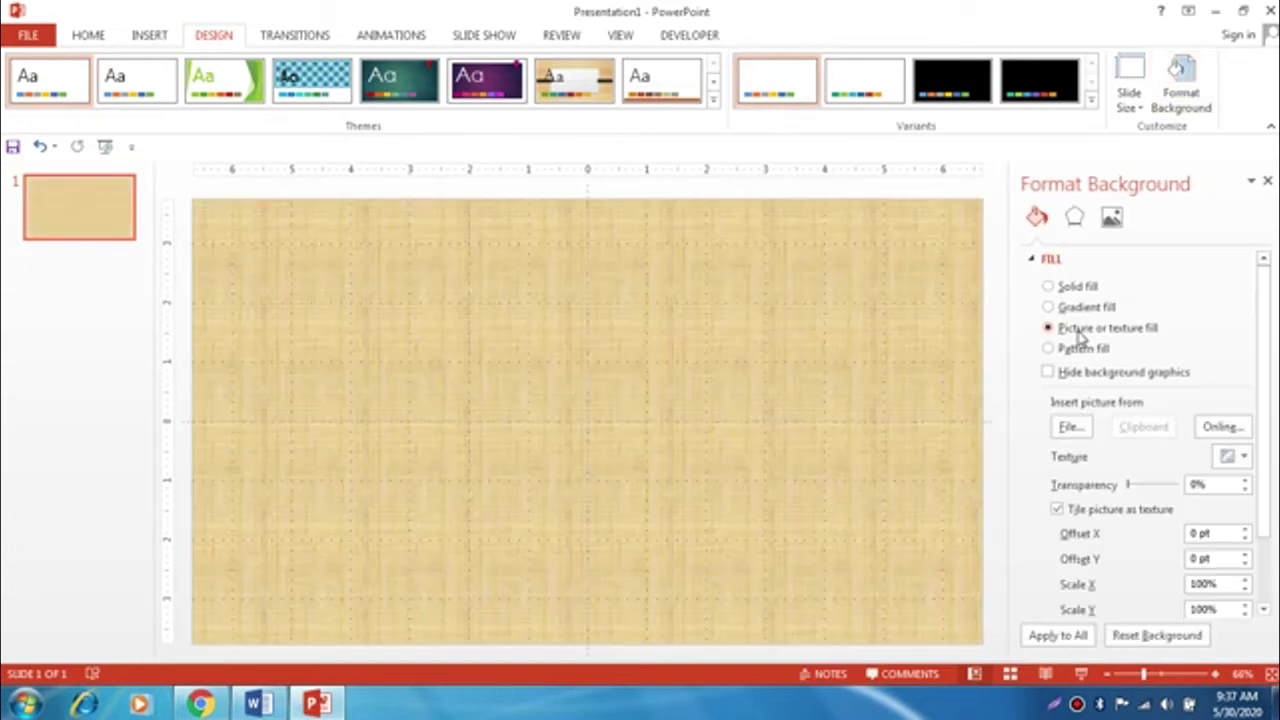
click(1070, 427)
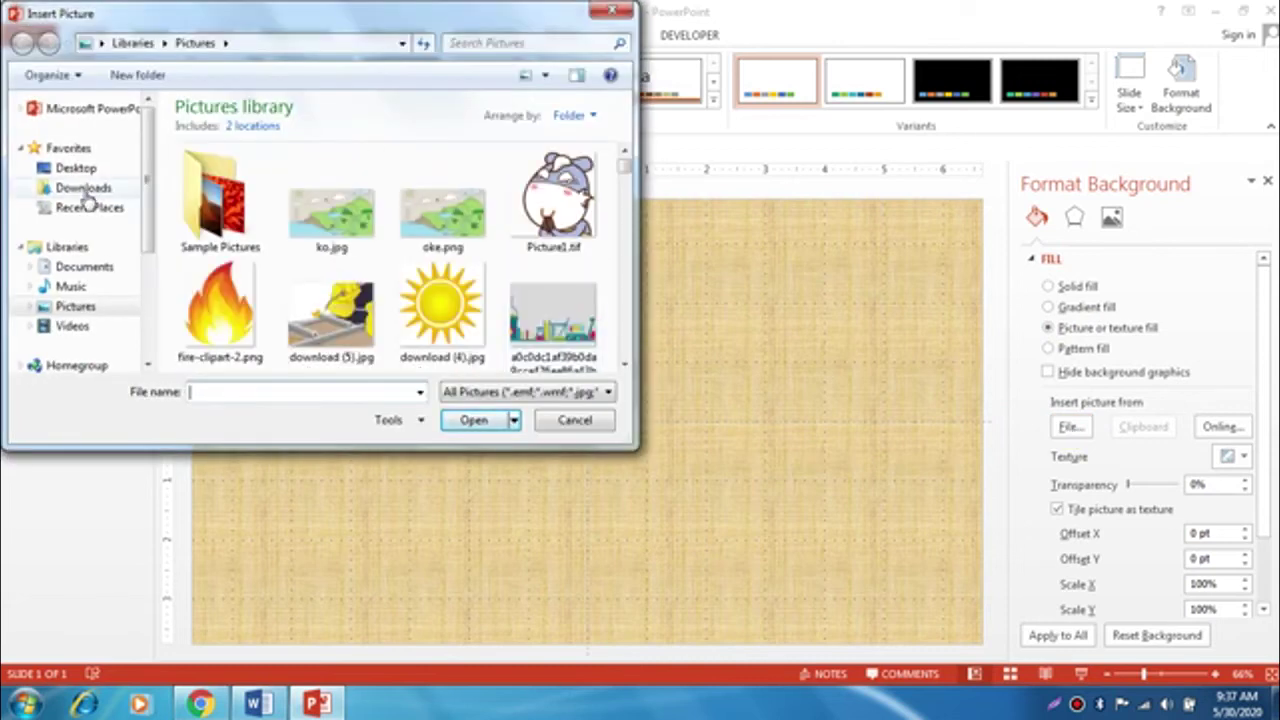
click(75, 168)
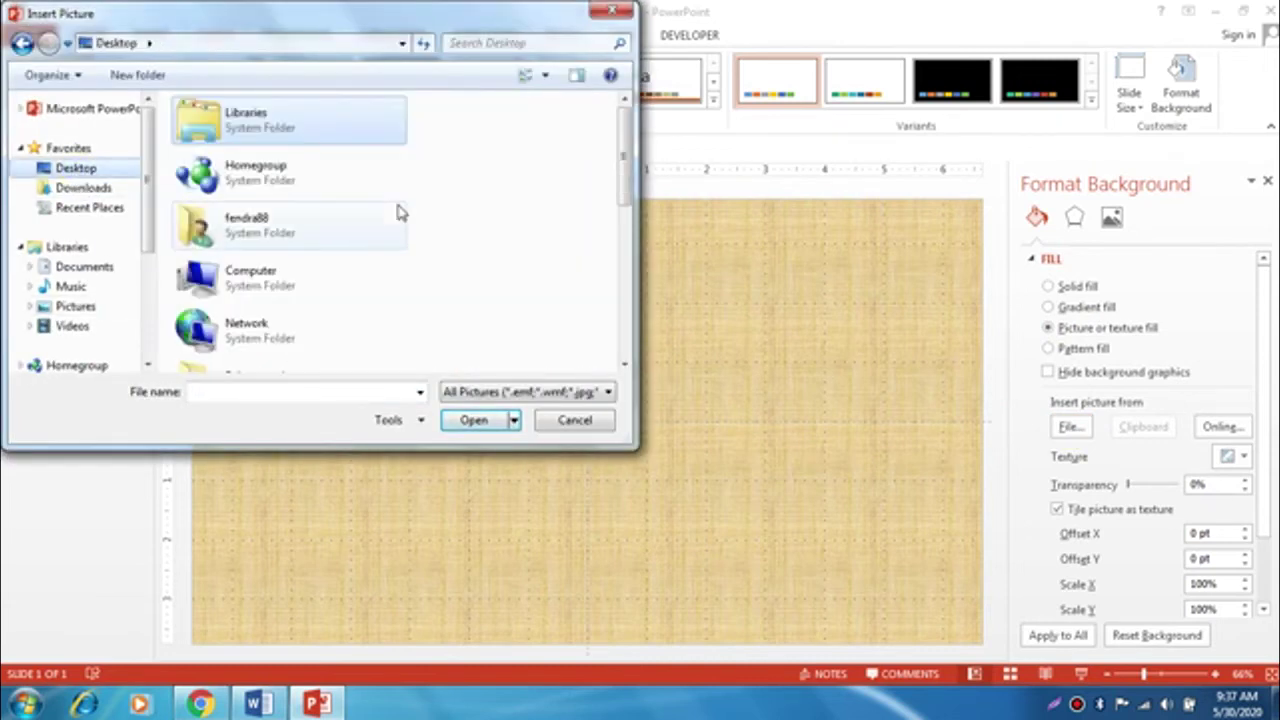
scroll(600, 173, down, 1)
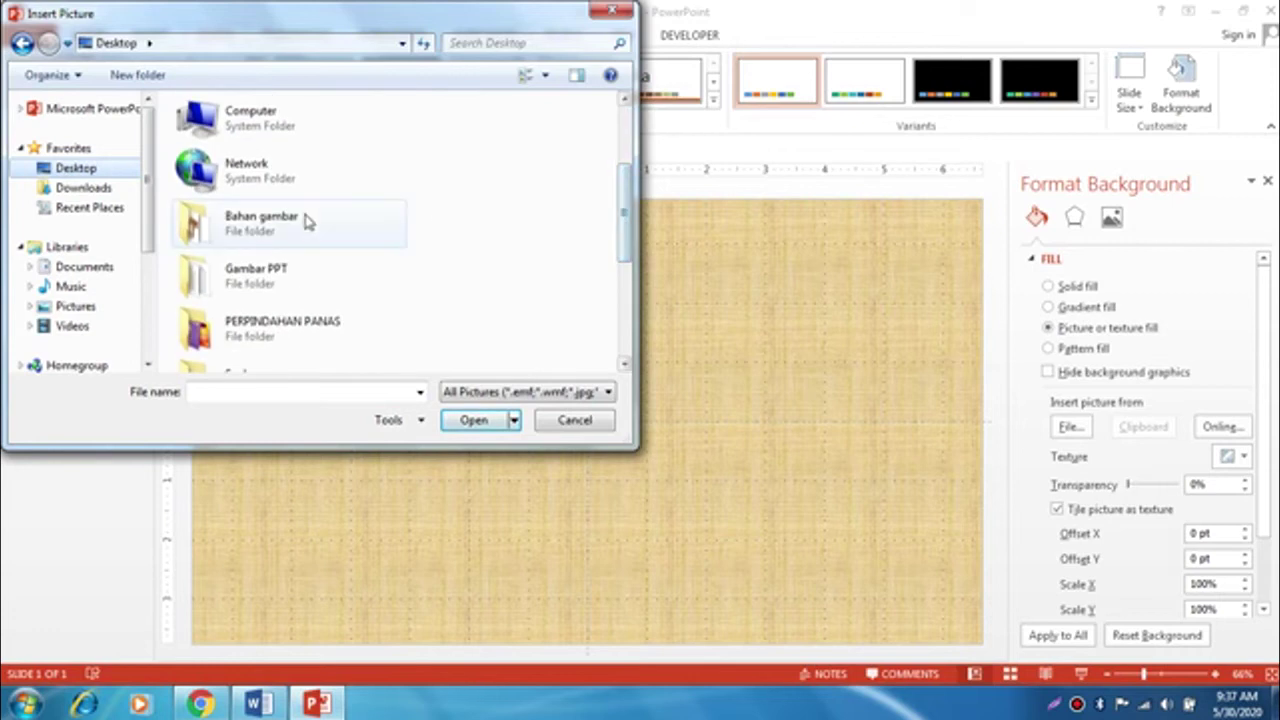
double_click(263, 283)
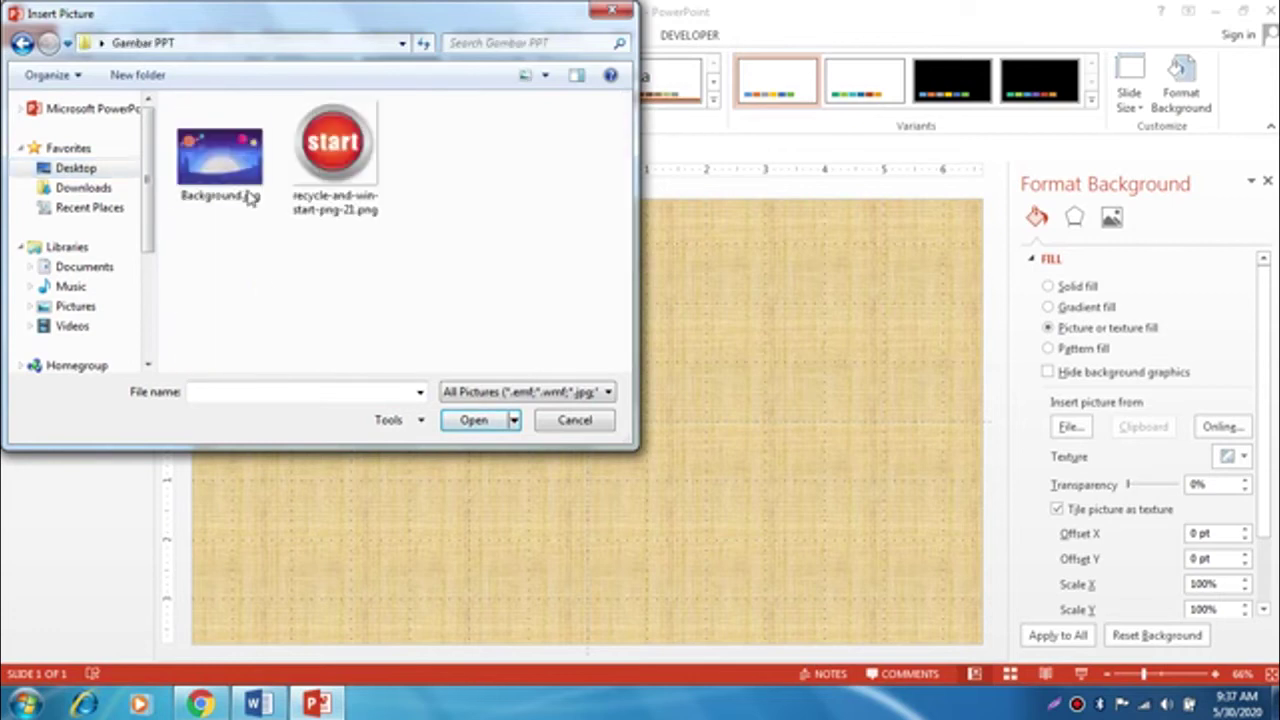
click(241, 184)
click(475, 421)
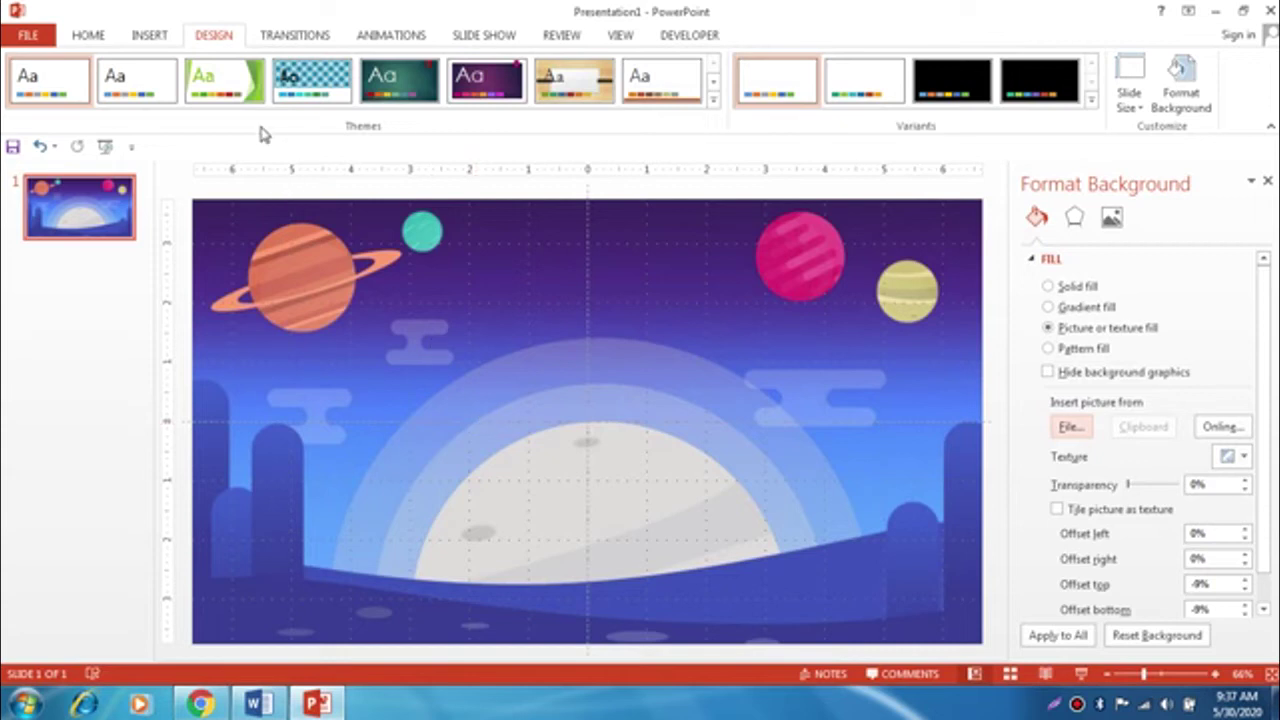
- Insert a WordArt text box and enter the text 'KUIS IPA TEMA 8'
click(150, 38)
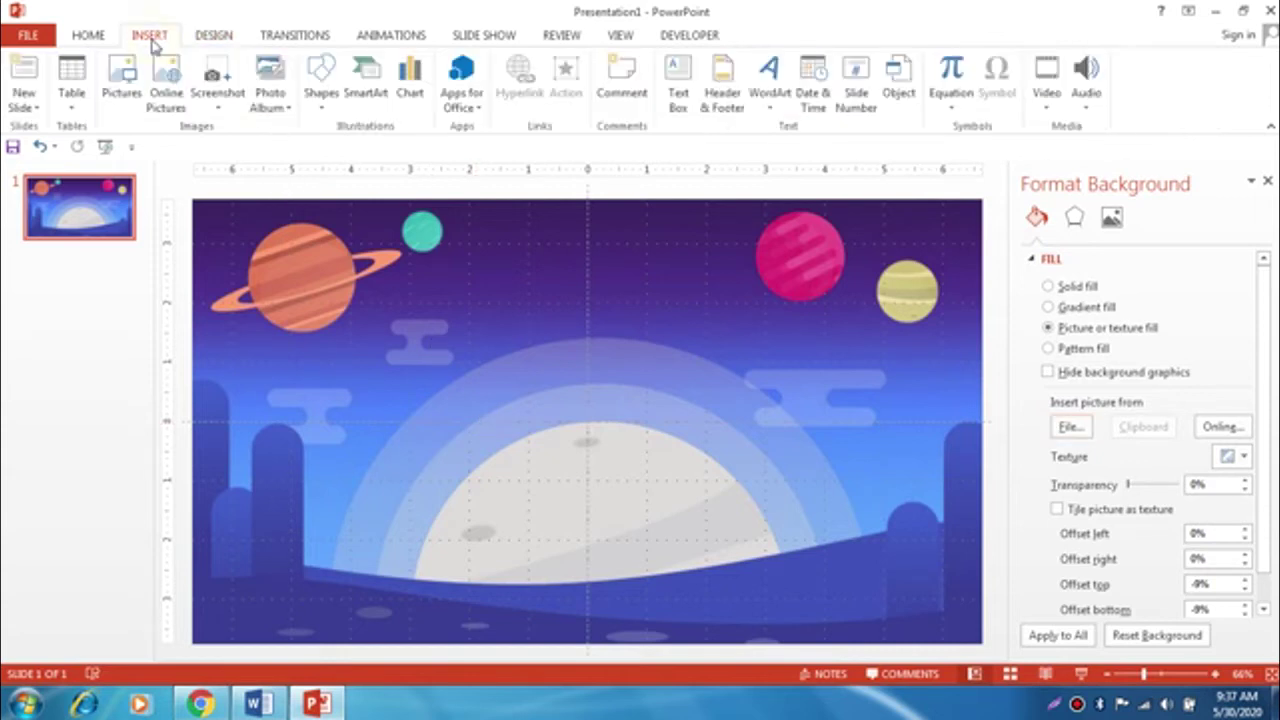
click(768, 80)
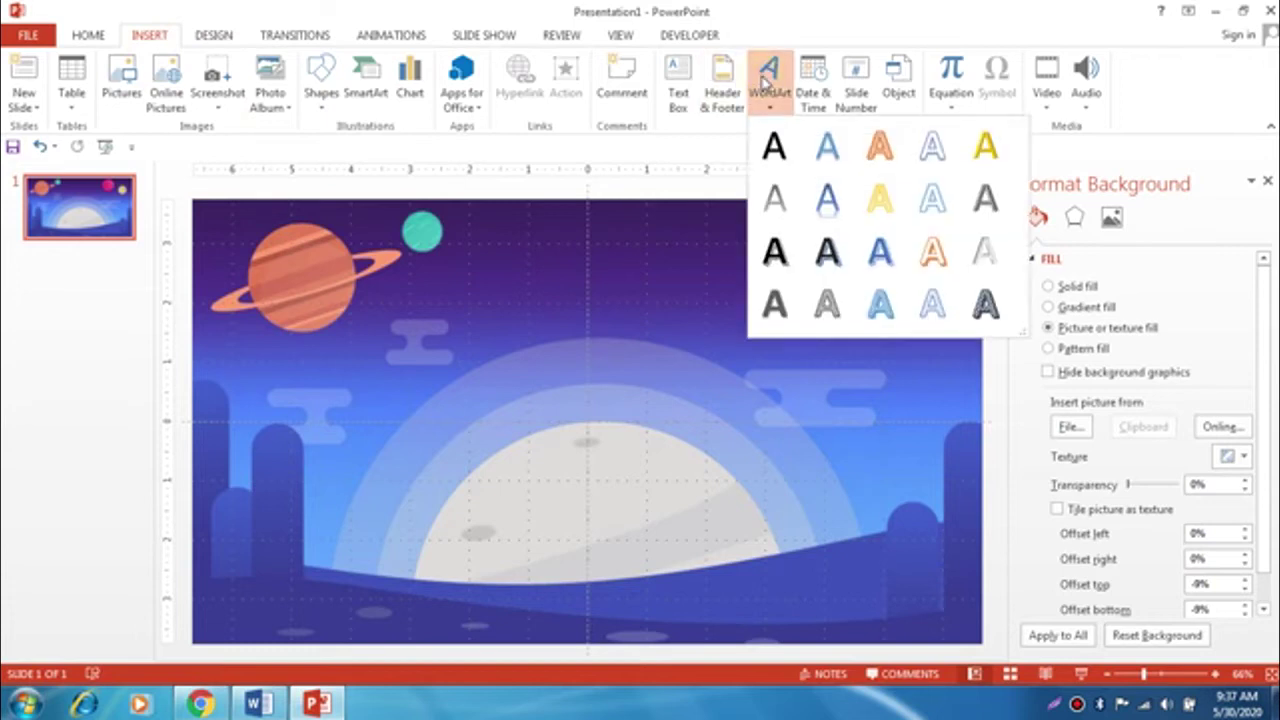
click(937, 205)
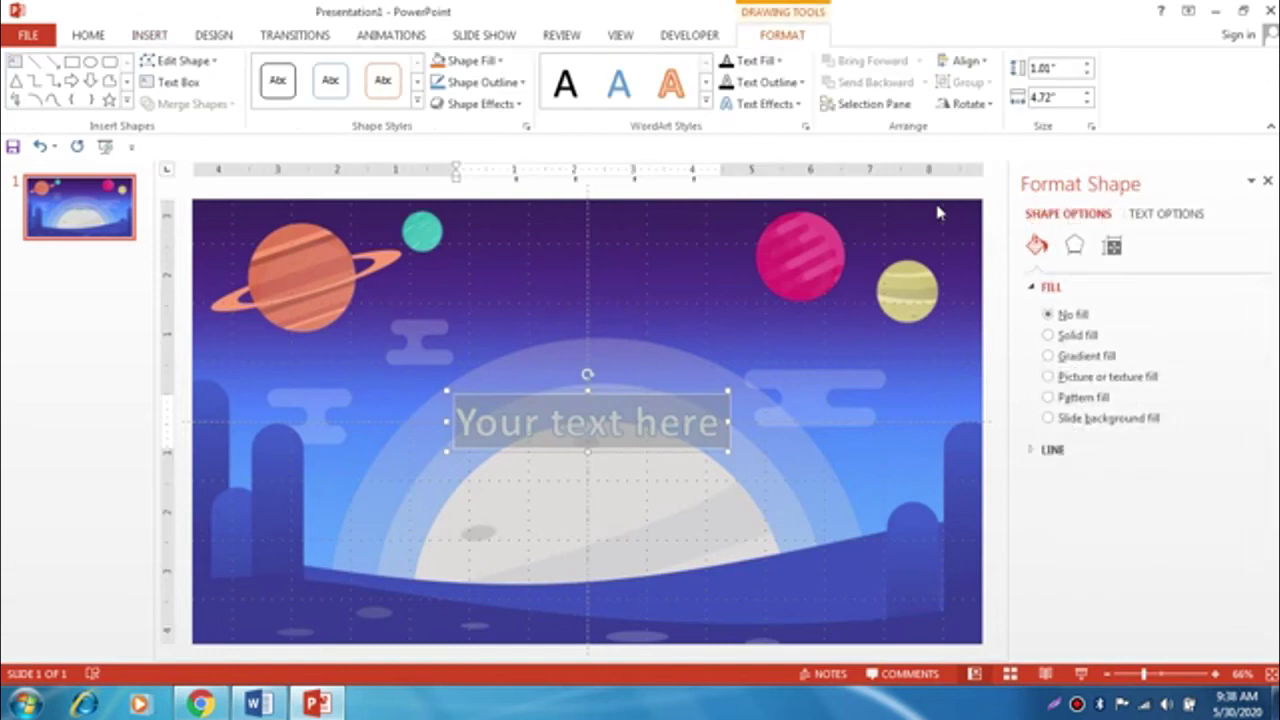
text(KUIS)
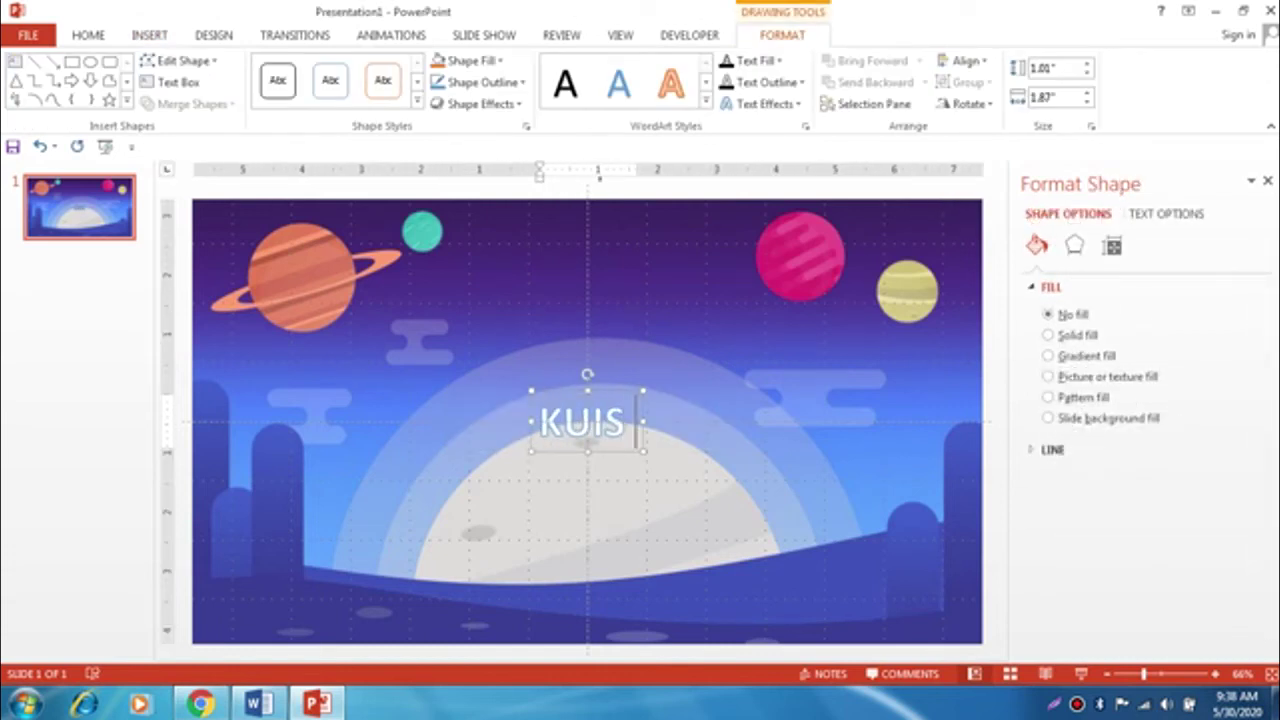
text( IPA TEMA )
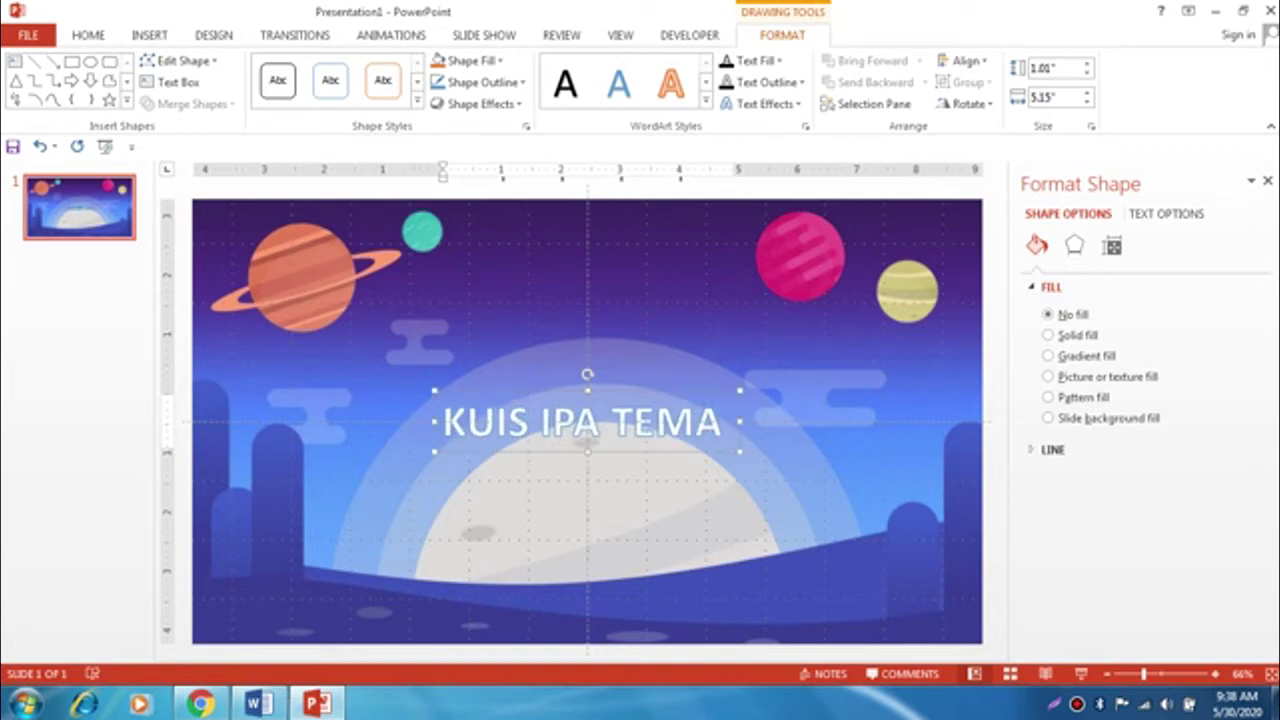
text(8)
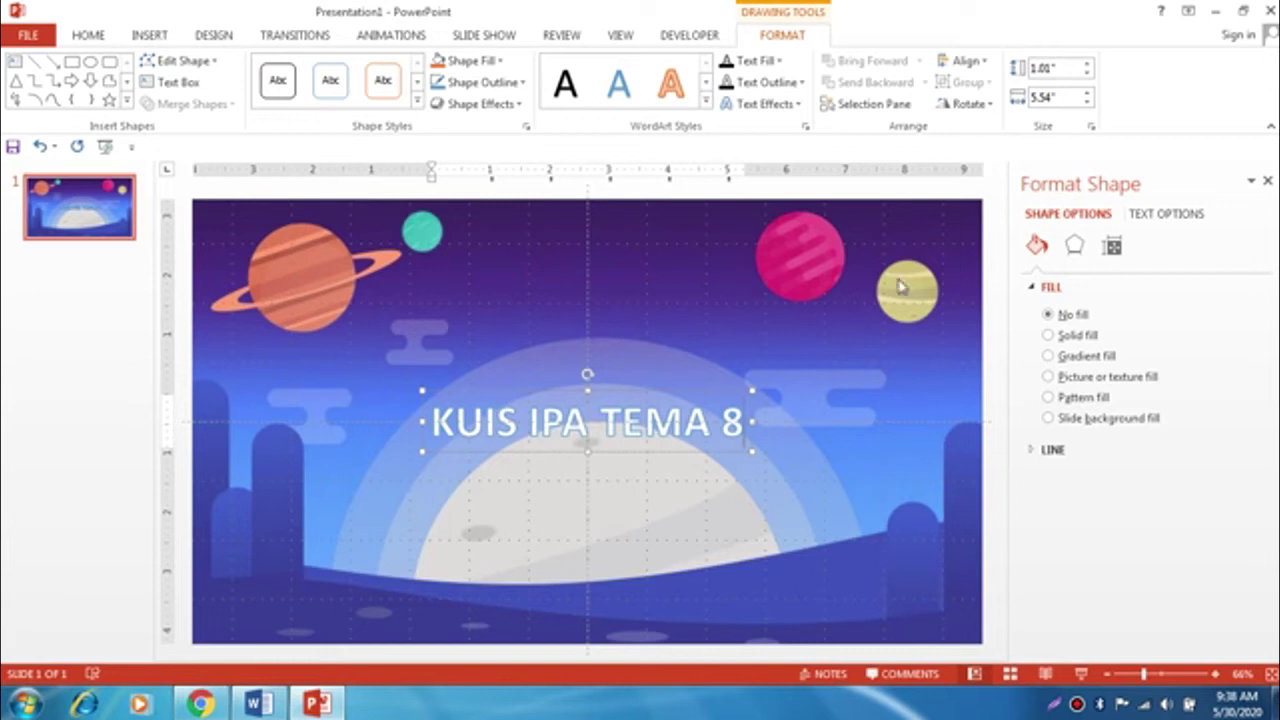
- Give the KUIS IPA TEMA 8 WordArt a red text fill, no outline, and a yellow glow
click(740, 391)
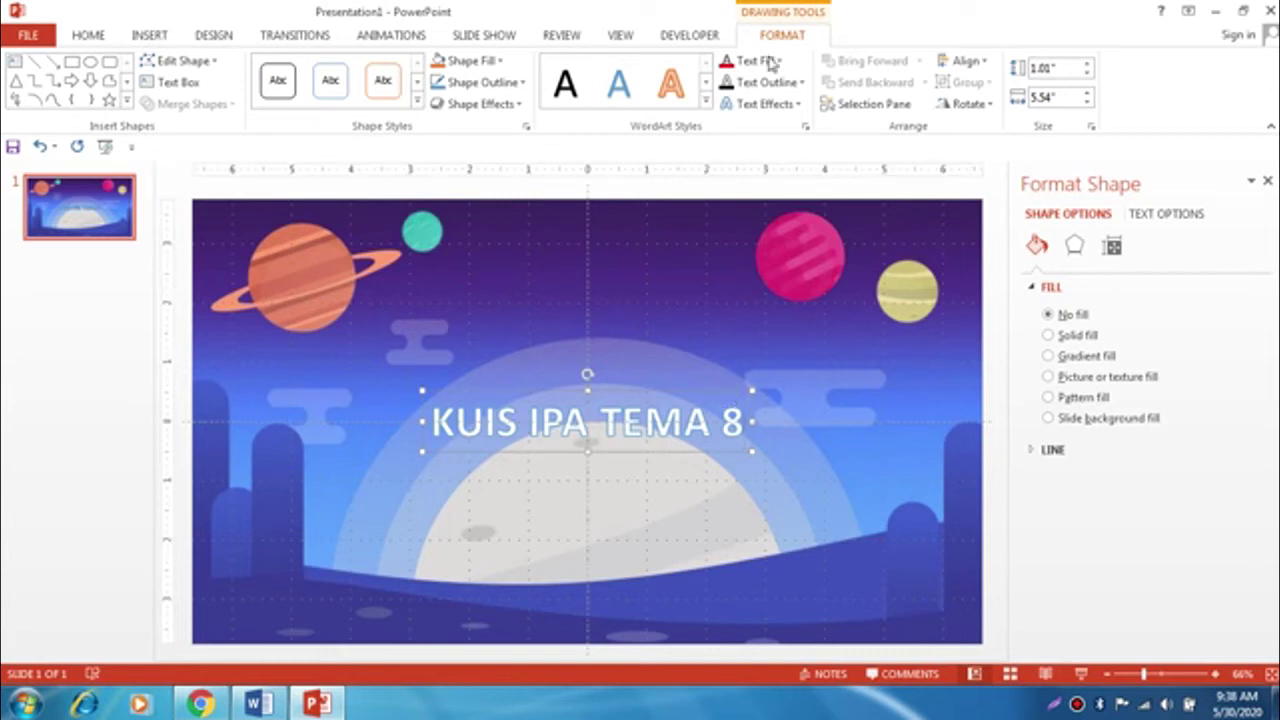
click(724, 62)
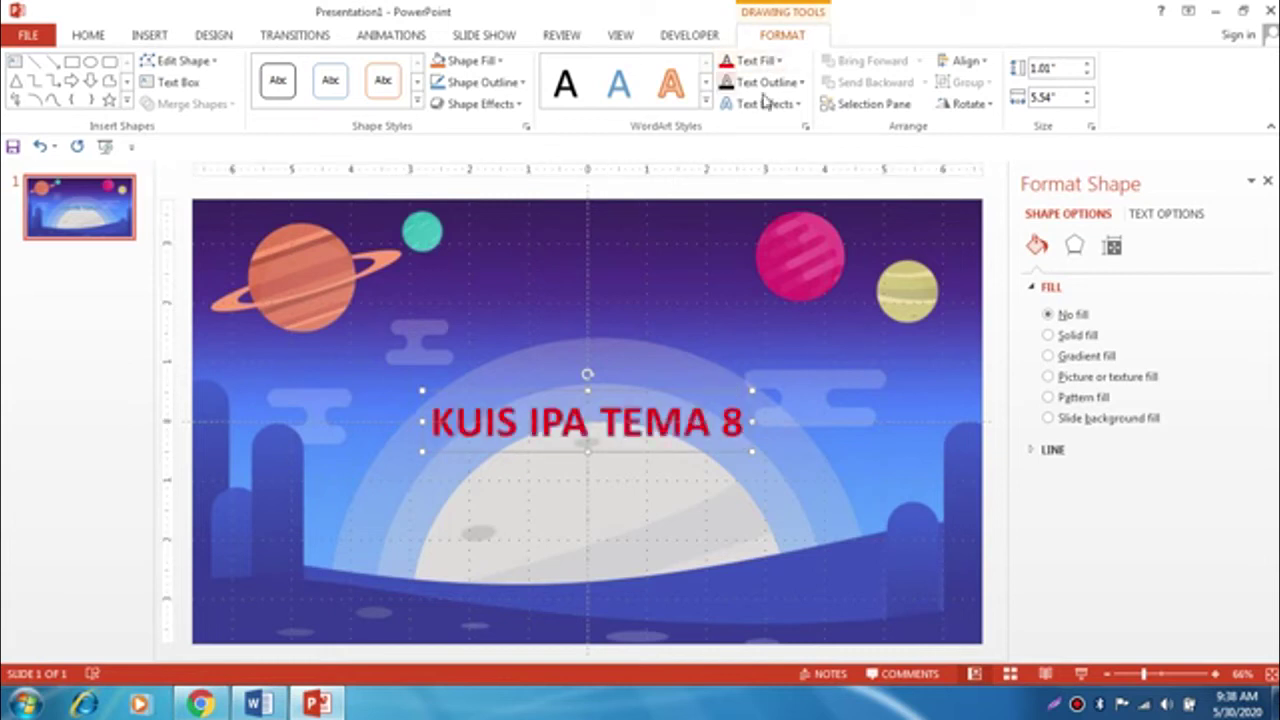
click(766, 84)
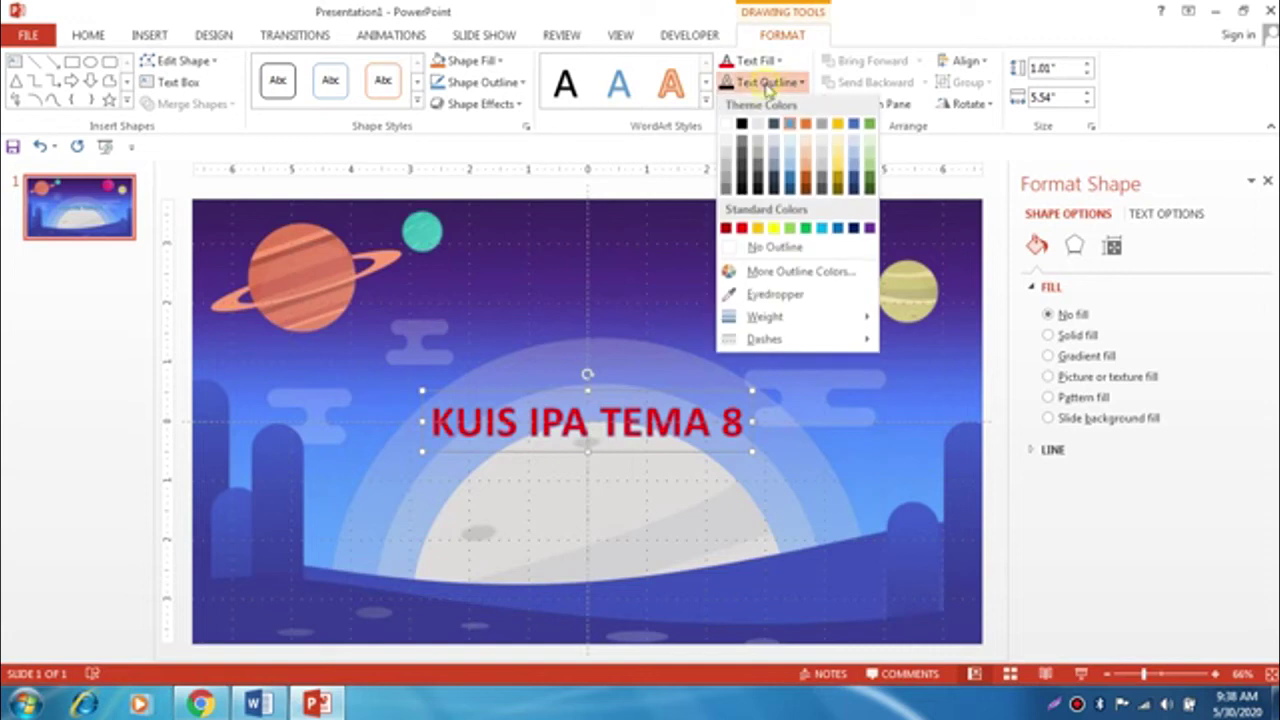
click(776, 247)
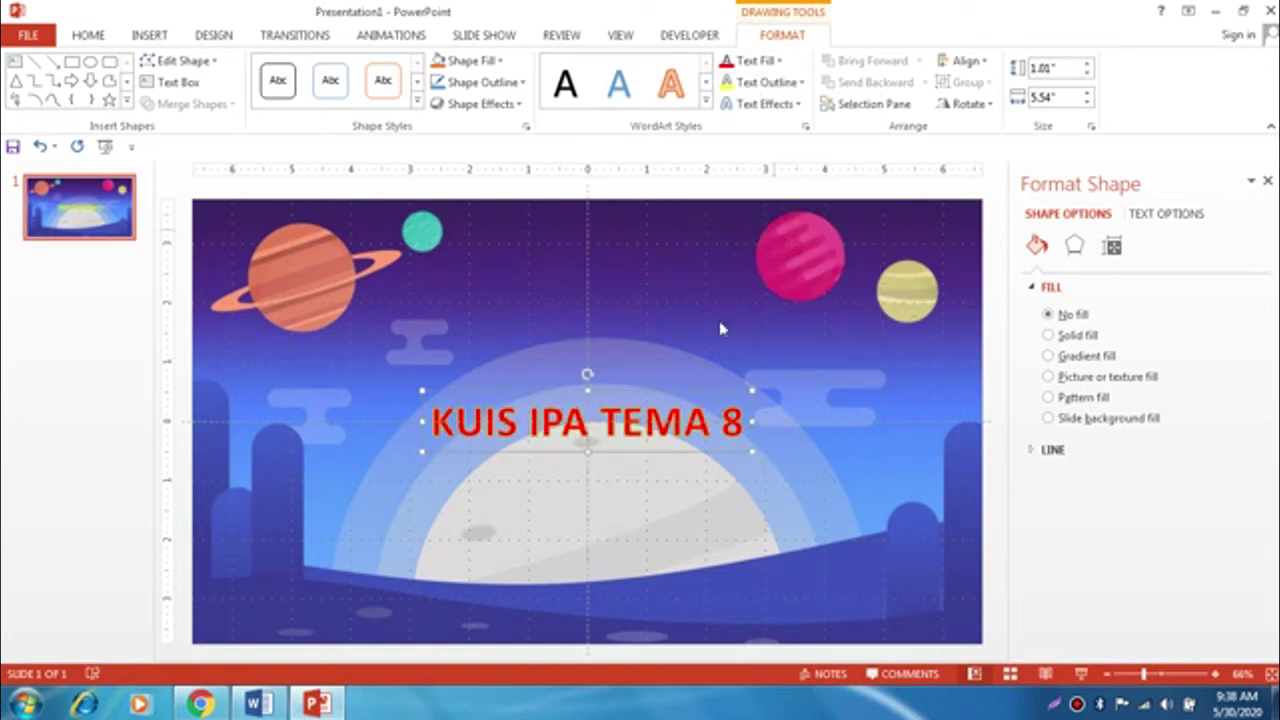
click(765, 104)
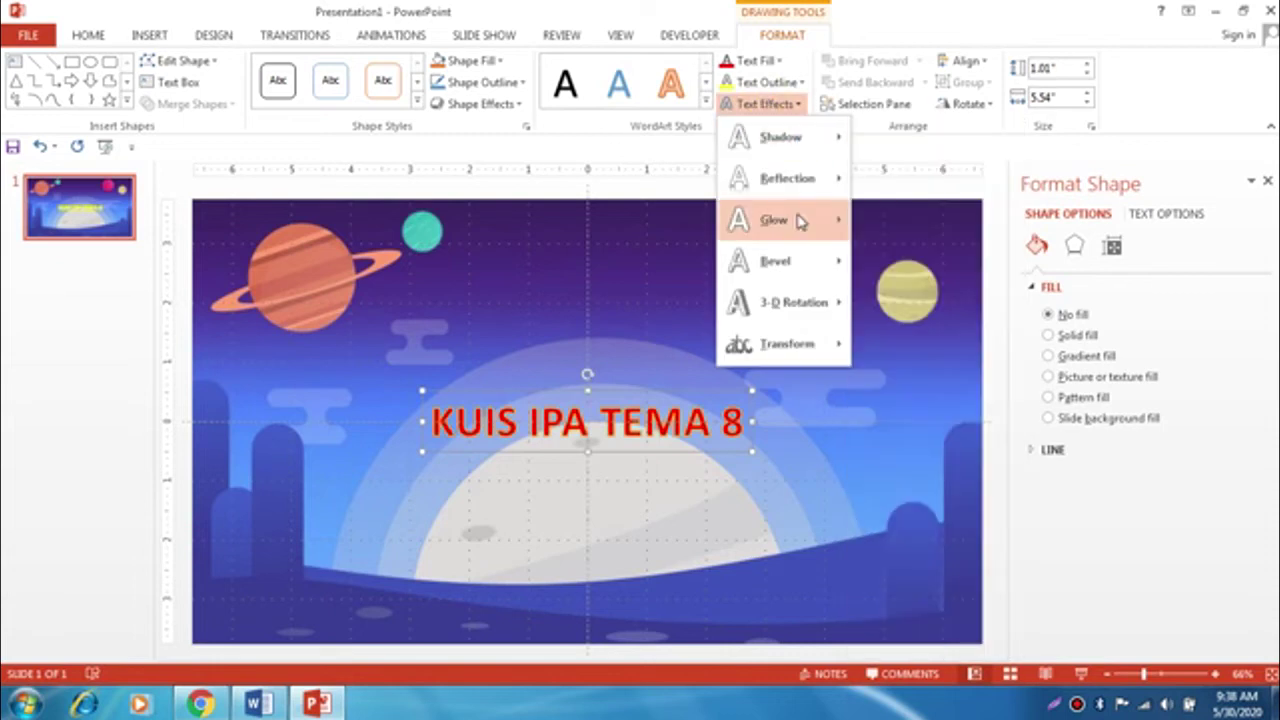
mouse_move(800, 219)
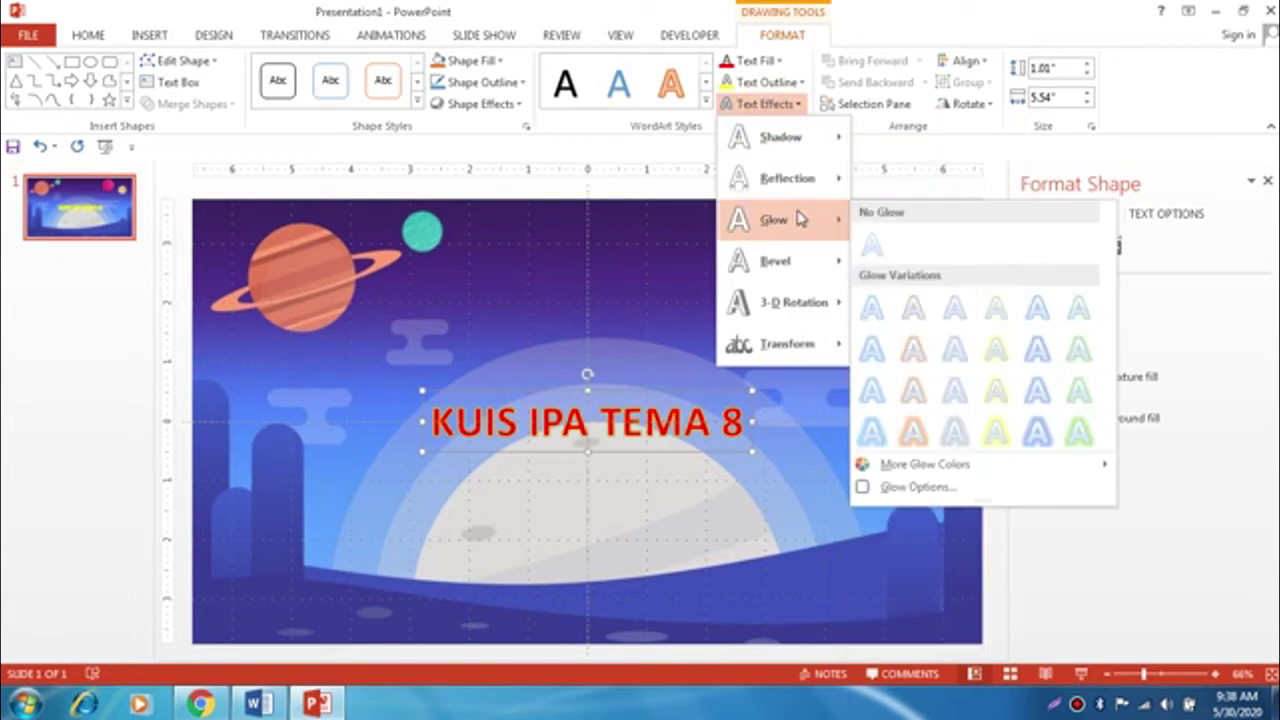
click(997, 350)
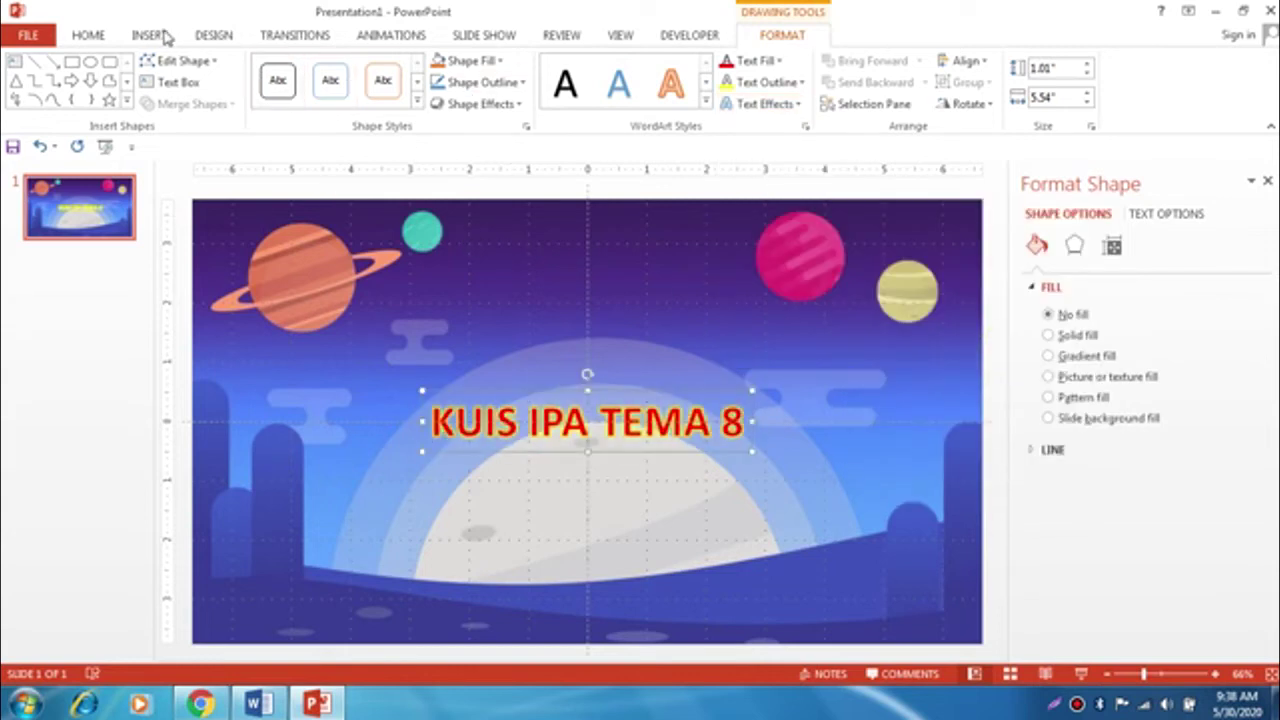
- Change the title font to Franklin Gothic Demi Cond and drag the title up near the slide top
click(92, 36)
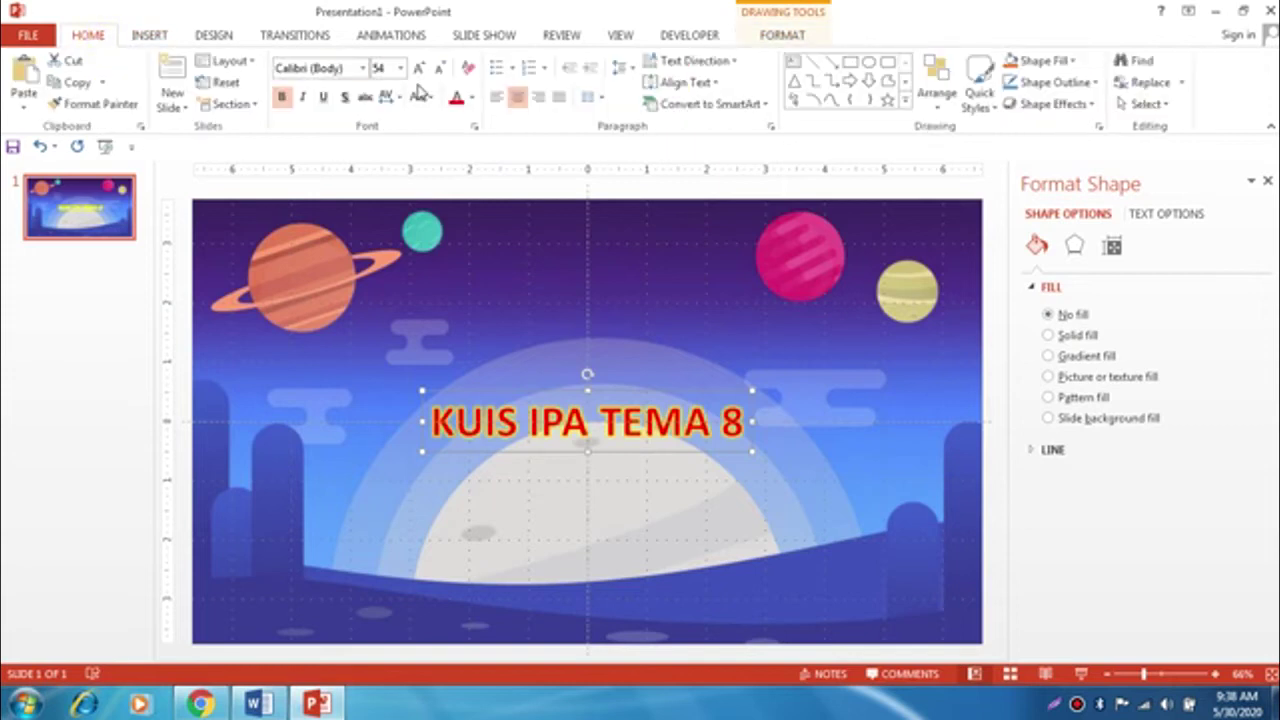
click(365, 68)
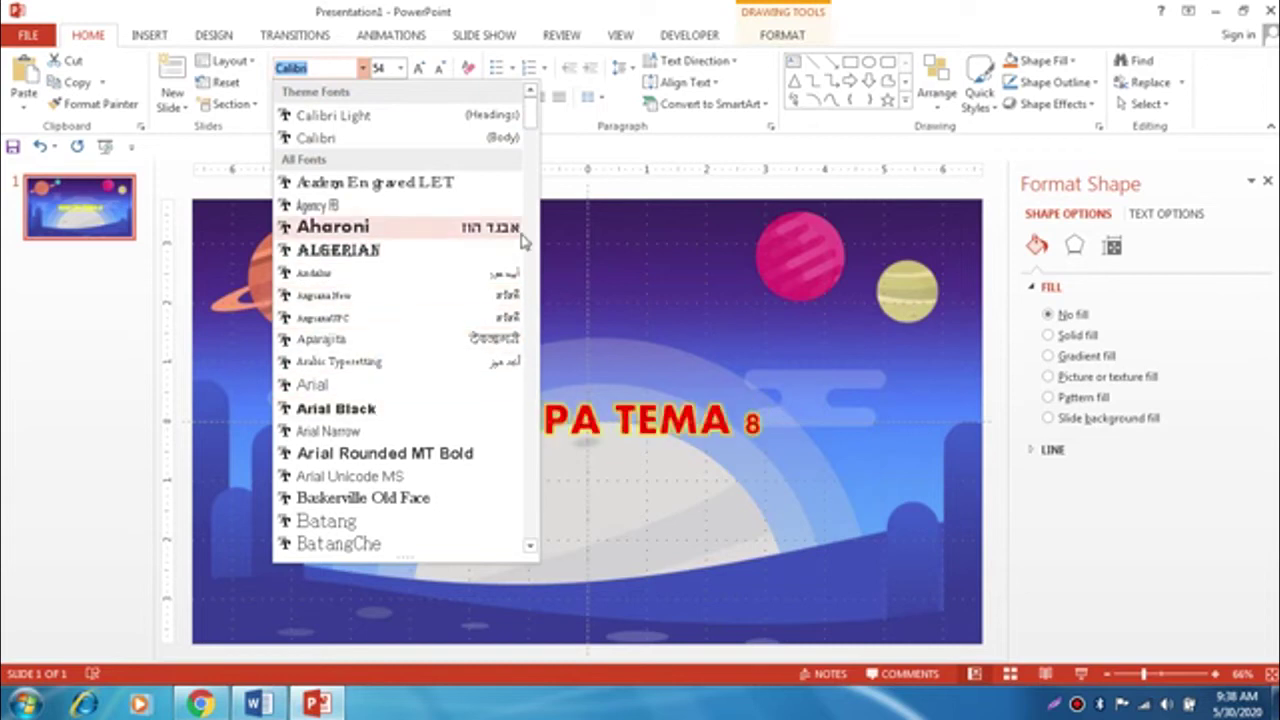
click(535, 152)
drag(533, 152, 545, 230)
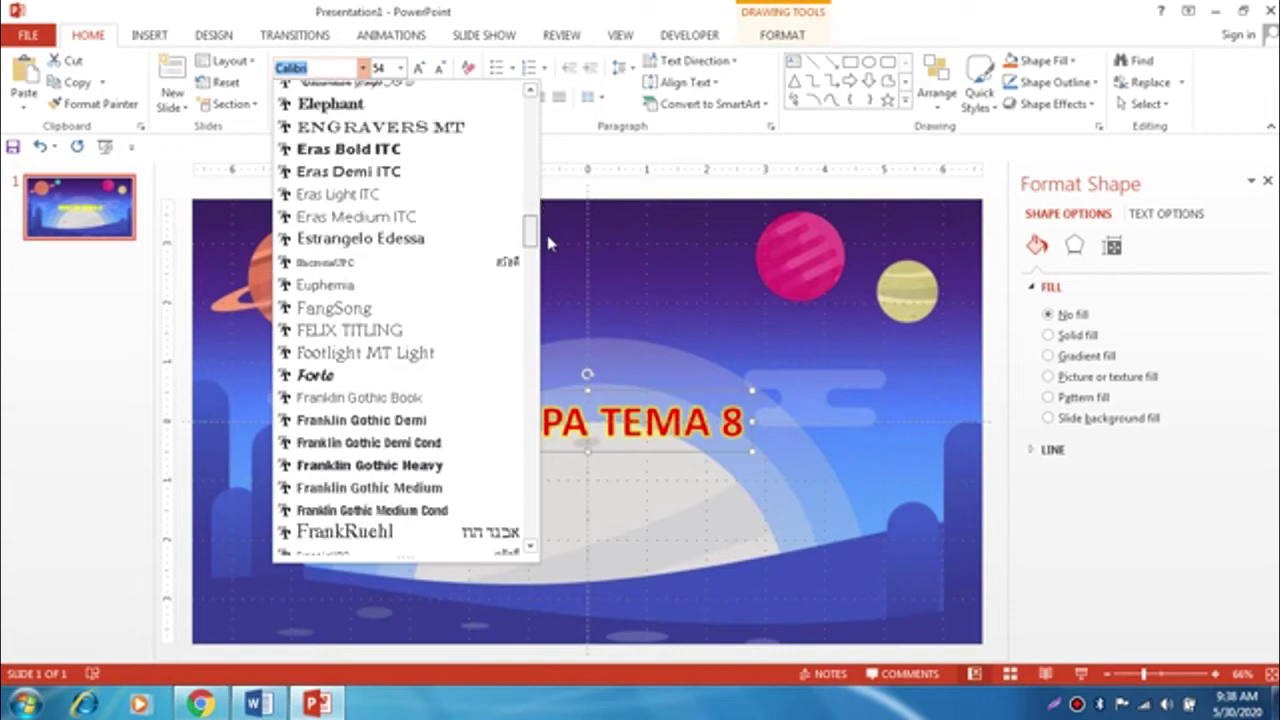
click(405, 443)
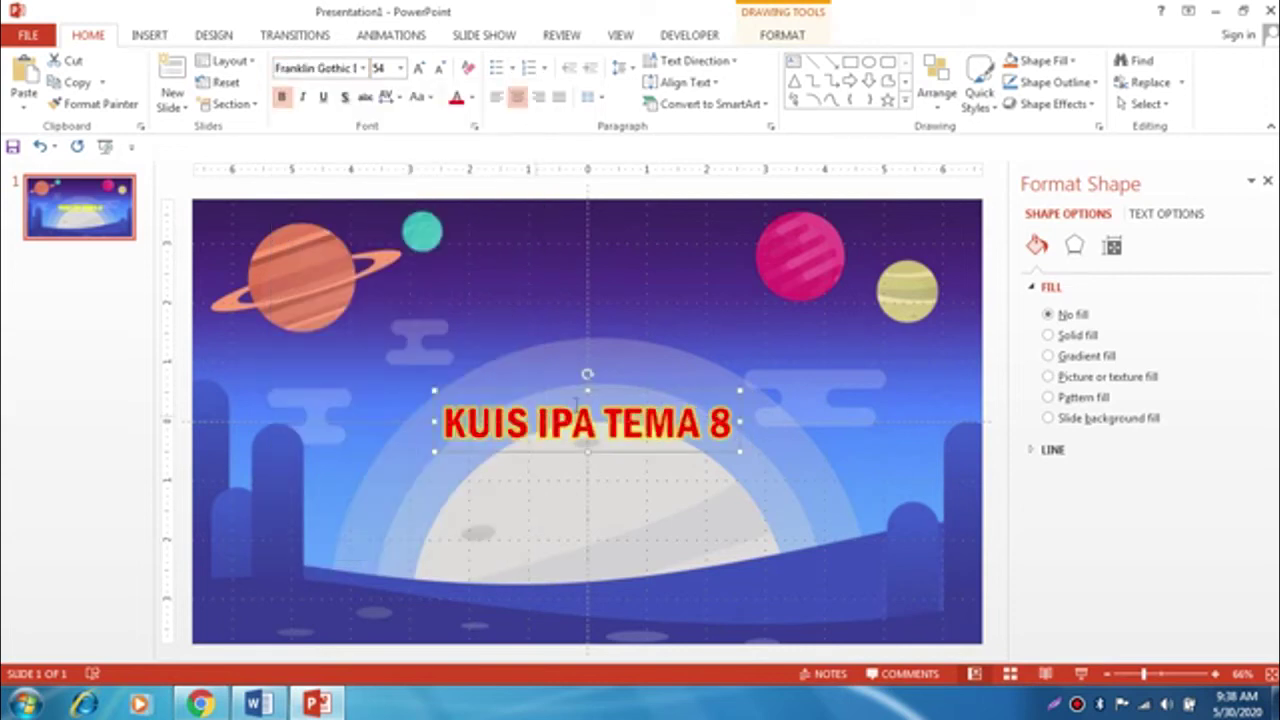
drag(564, 397, 563, 233)
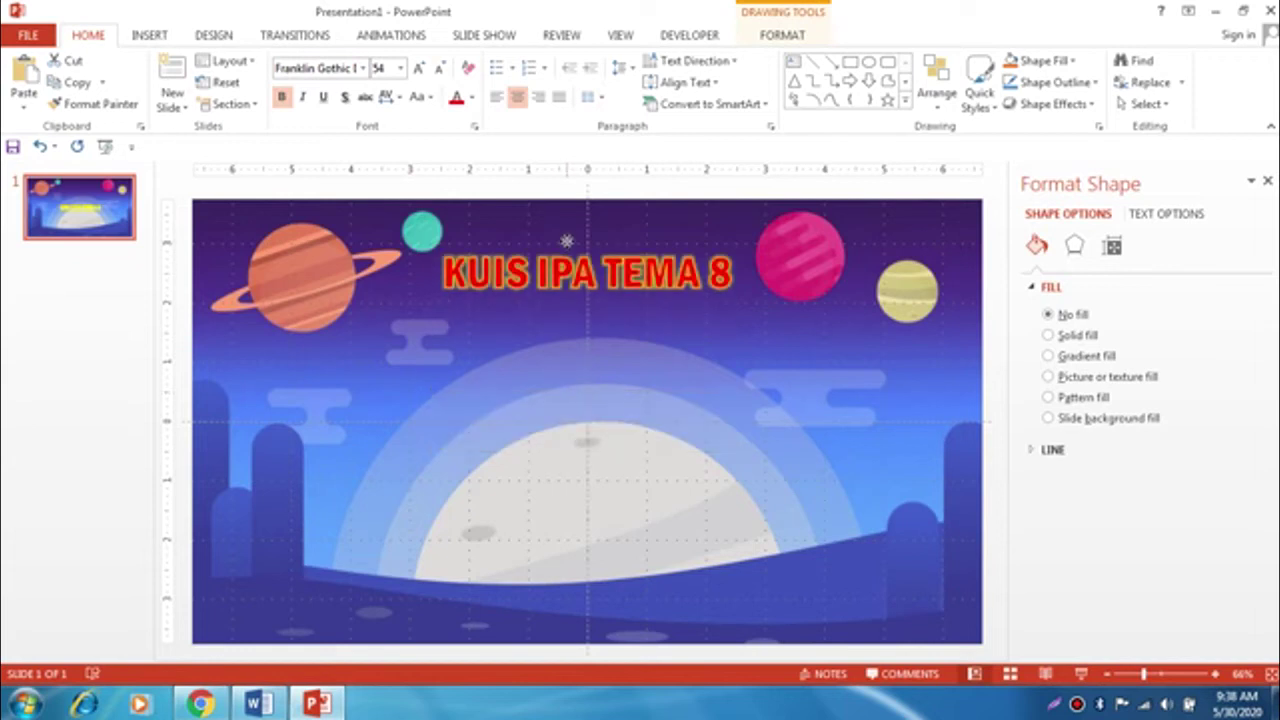
drag(563, 233, 563, 241)
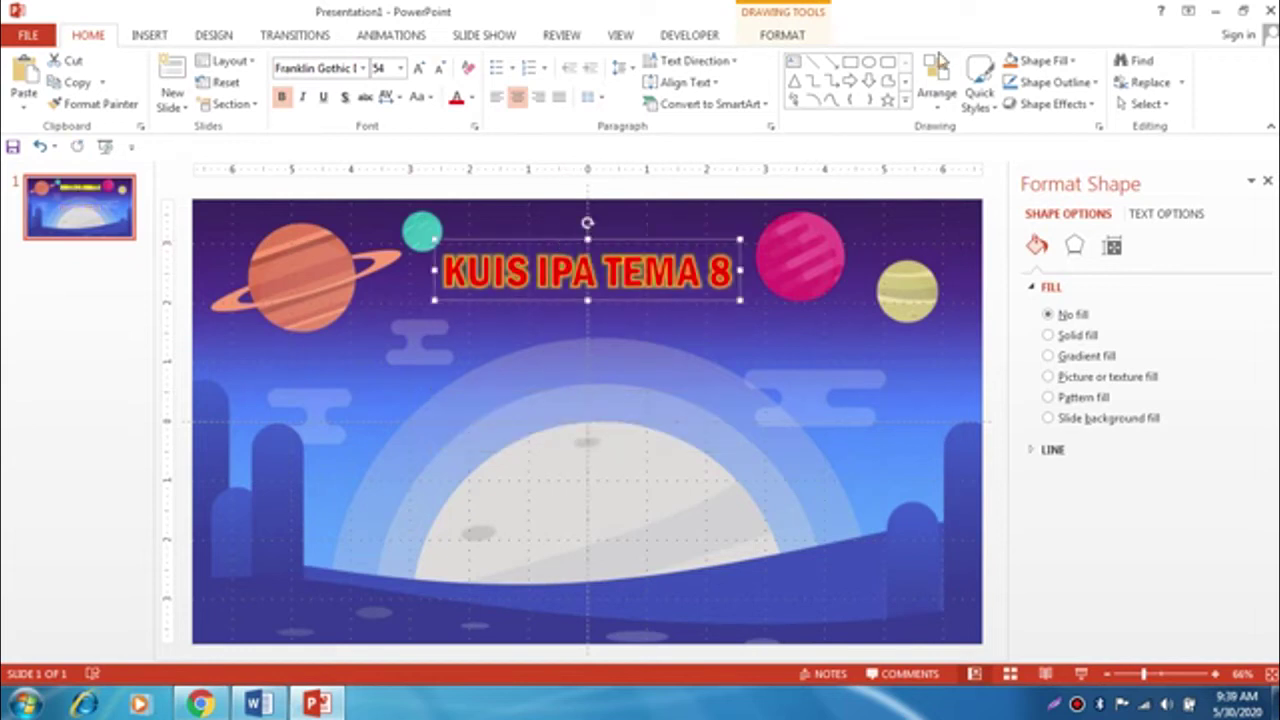
- Align the title to the horizontal centre of the slide
click(777, 38)
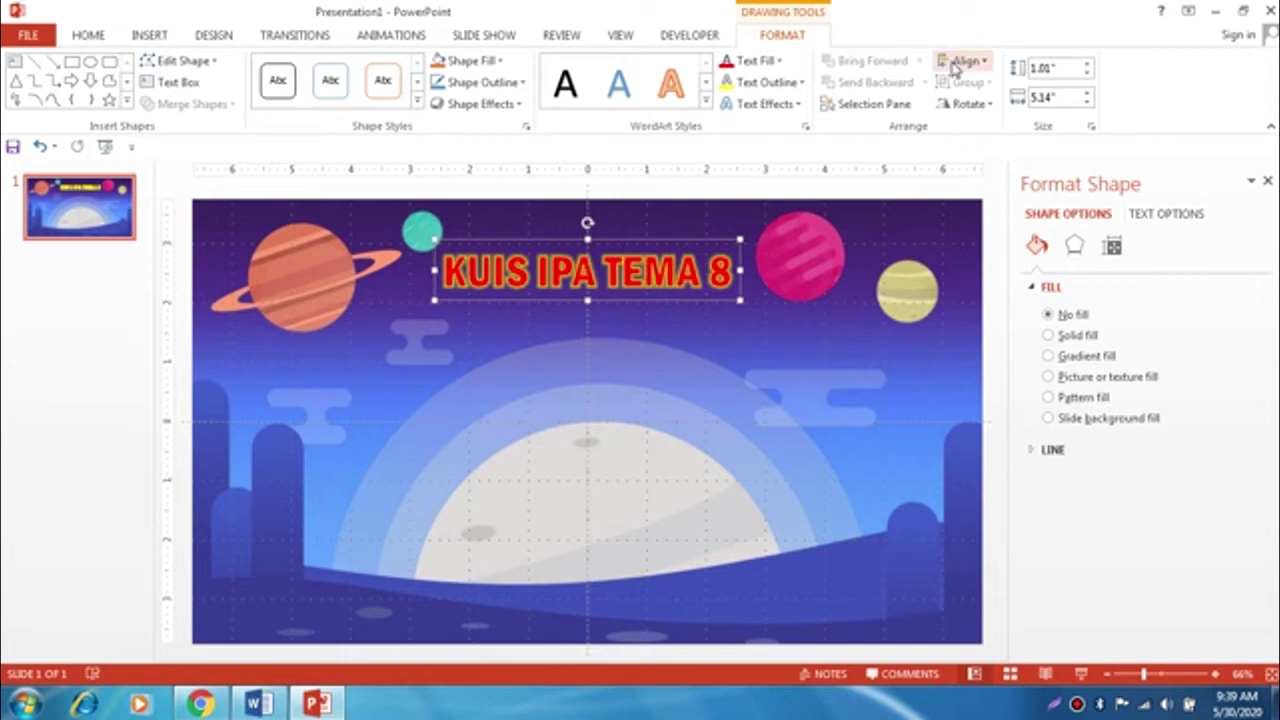
click(962, 62)
click(986, 110)
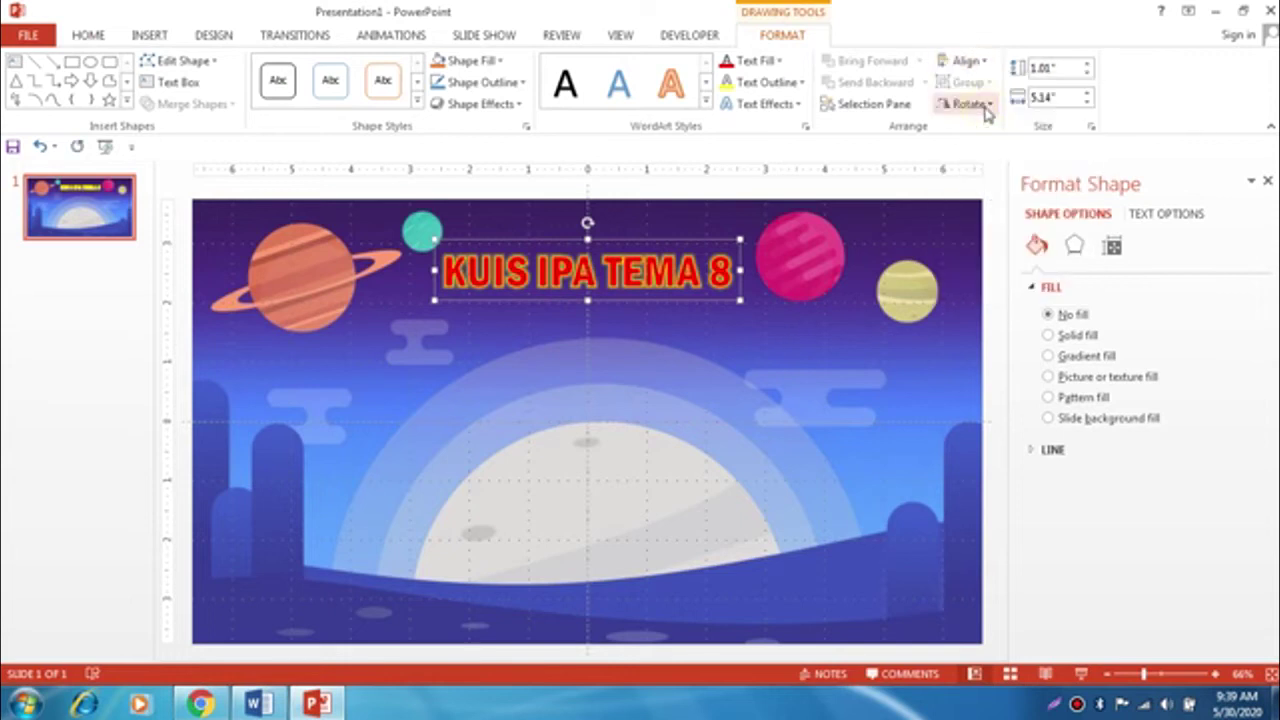
- Duplicate the title just below the original and change the copy's text to 'KELAS 5'
drag(693, 301, 703, 313)
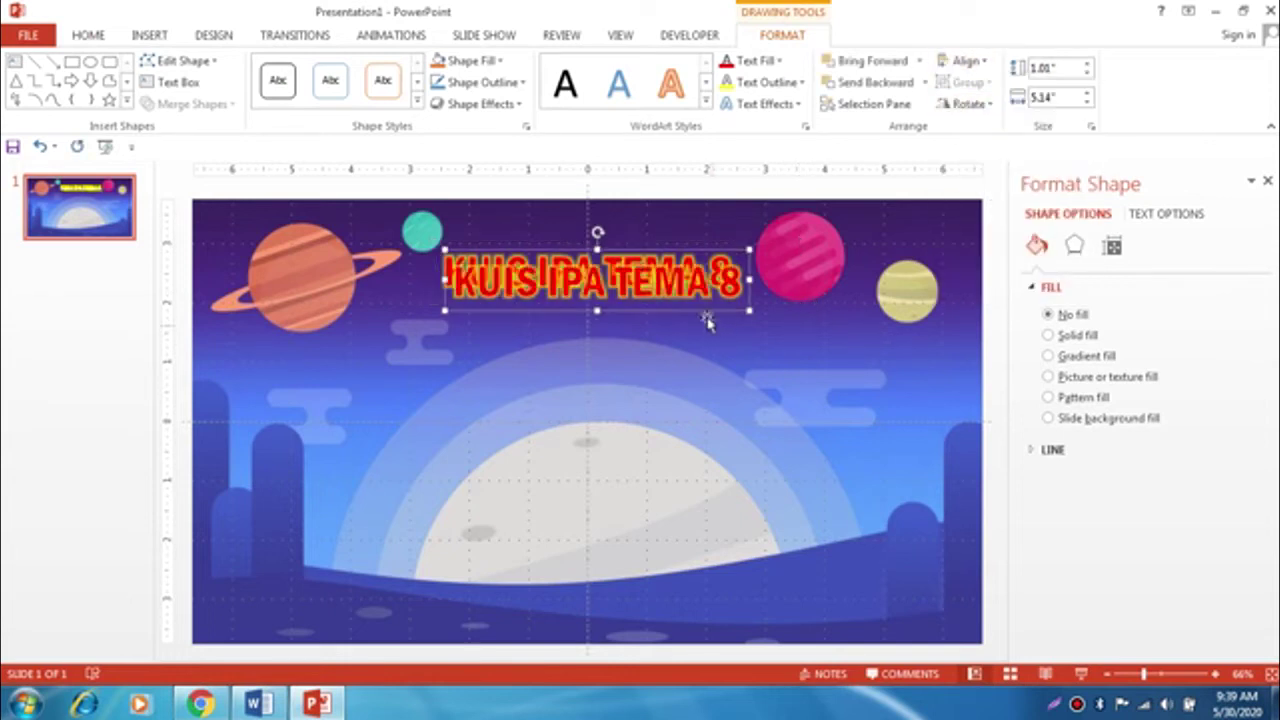
drag(703, 313, 694, 355)
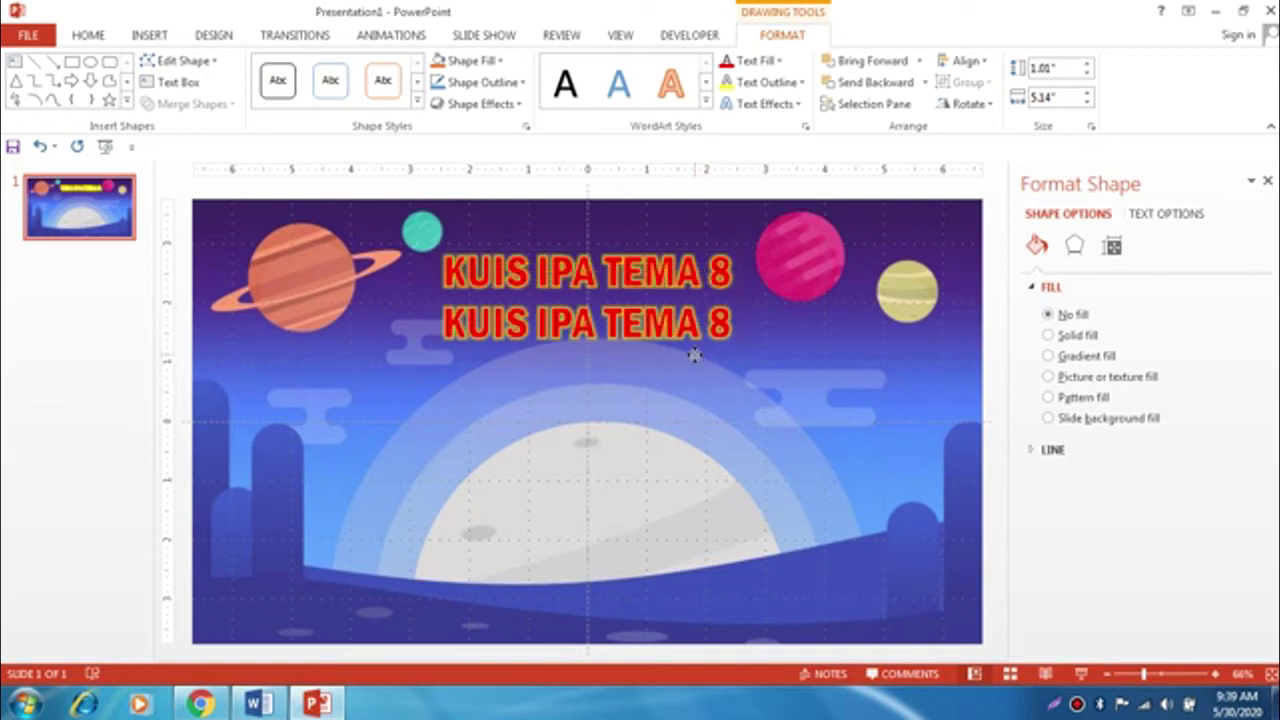
click(693, 340)
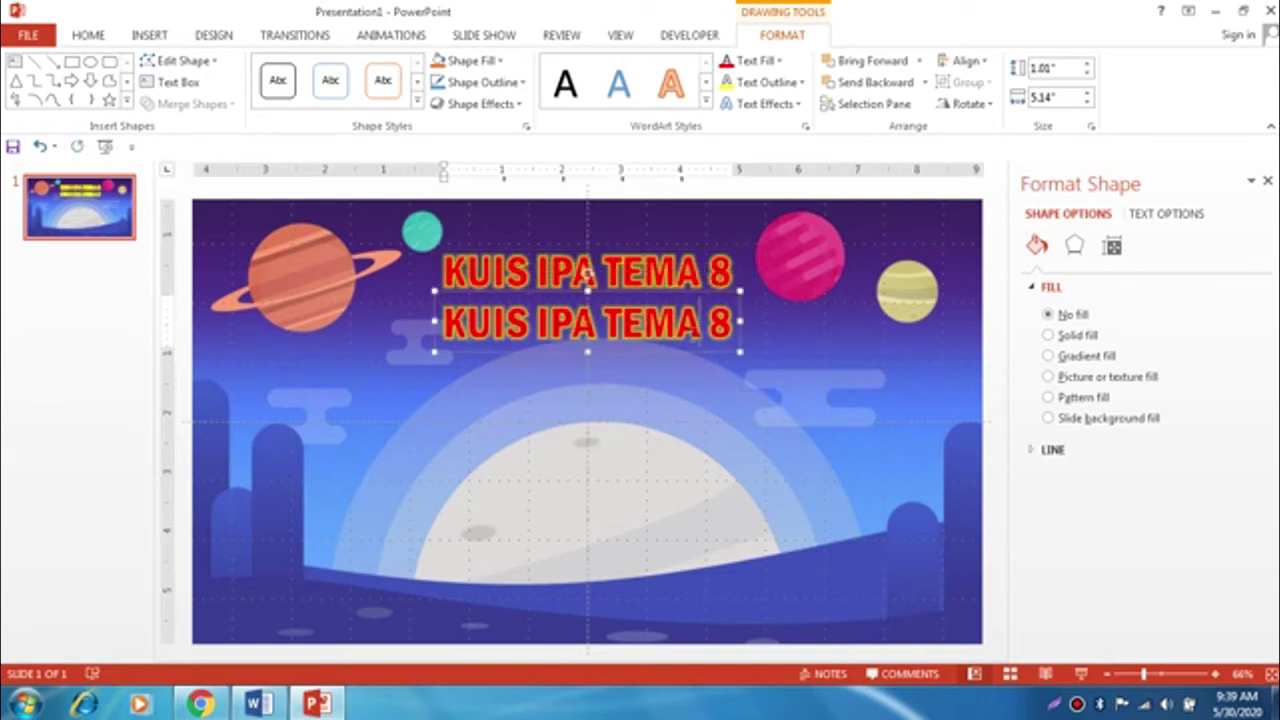
key(ctrl+a)
text(KEL)
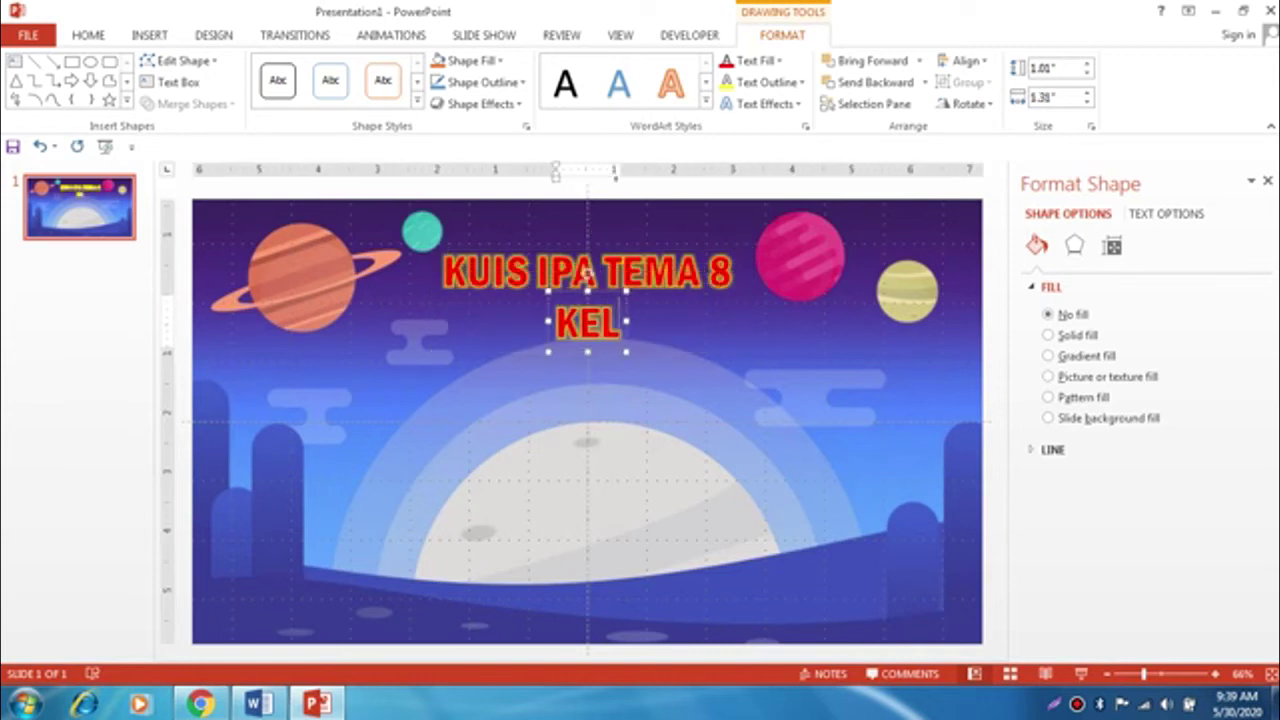
text(AS 5)
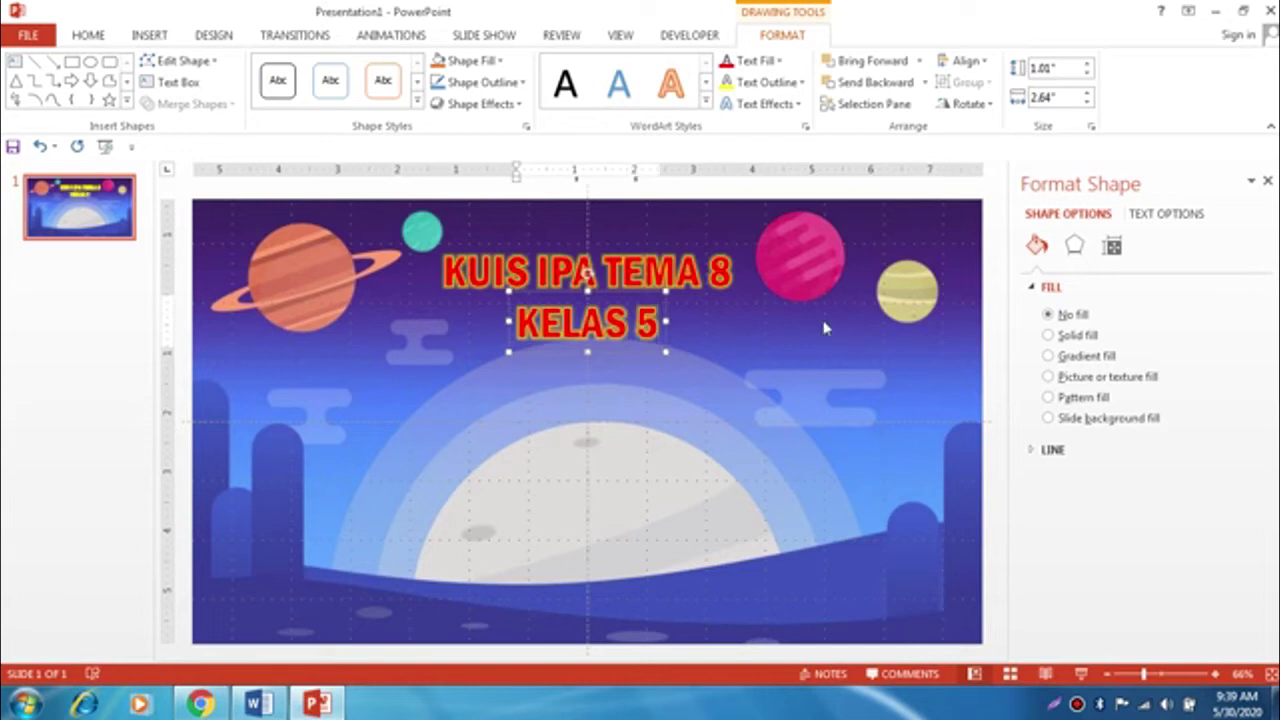
click(185, 243)
click(200, 235)
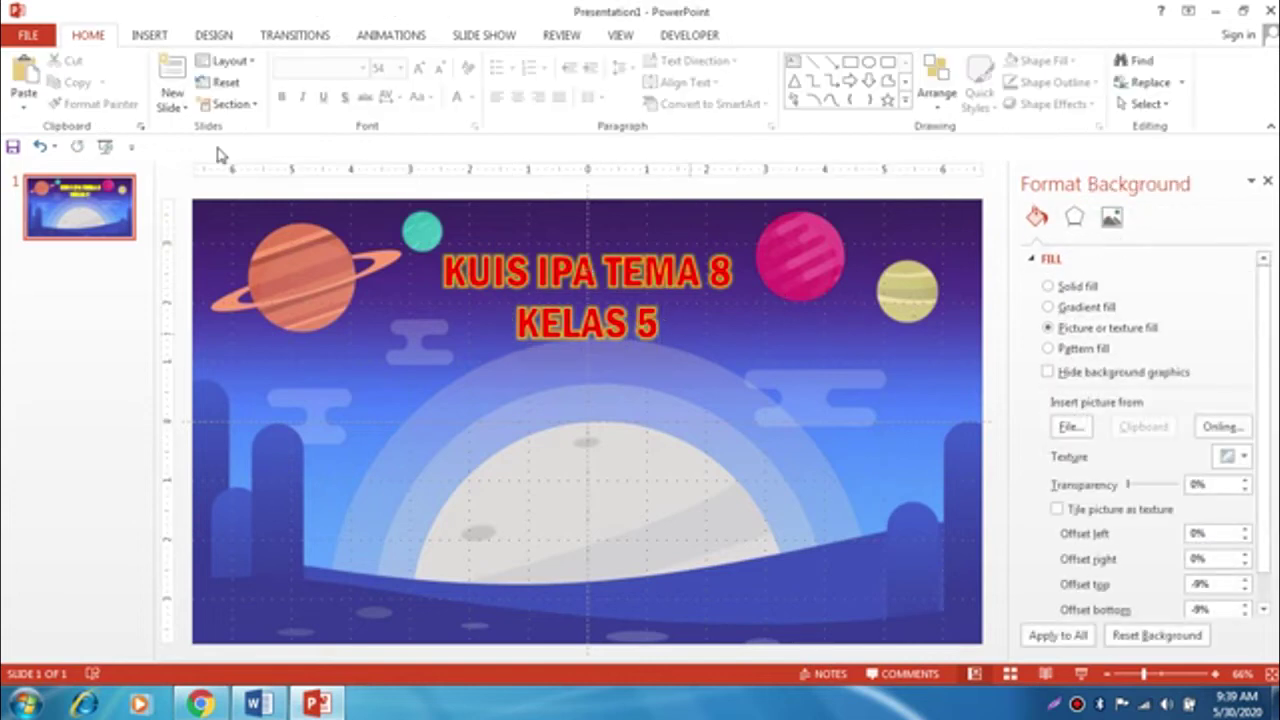
- Insert the start button picture recycle-and-win-start-png-21.png
click(150, 36)
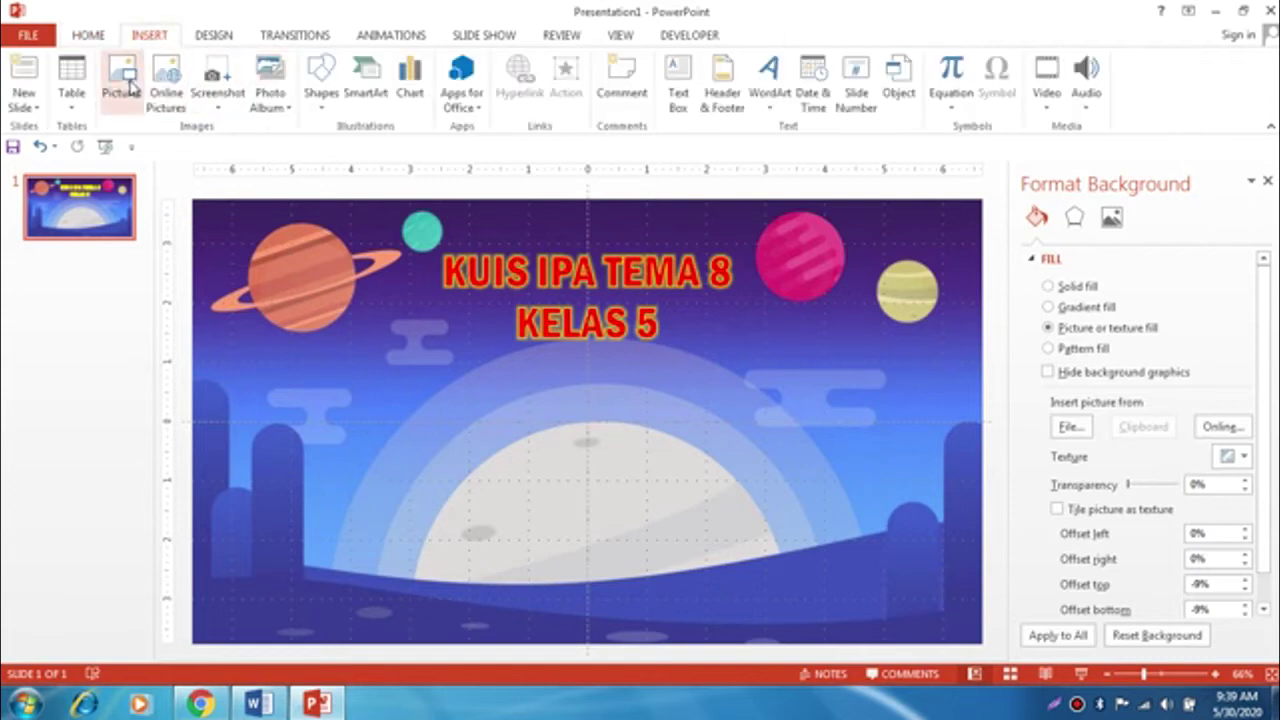
click(130, 88)
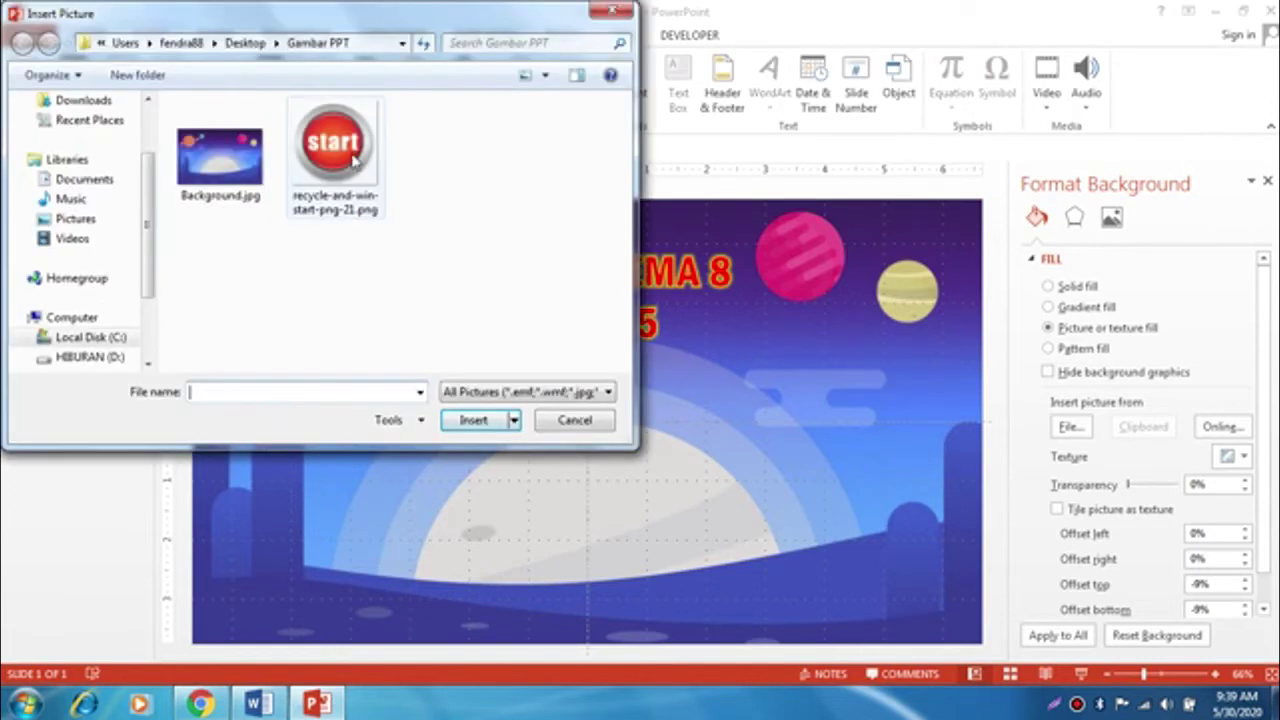
click(350, 158)
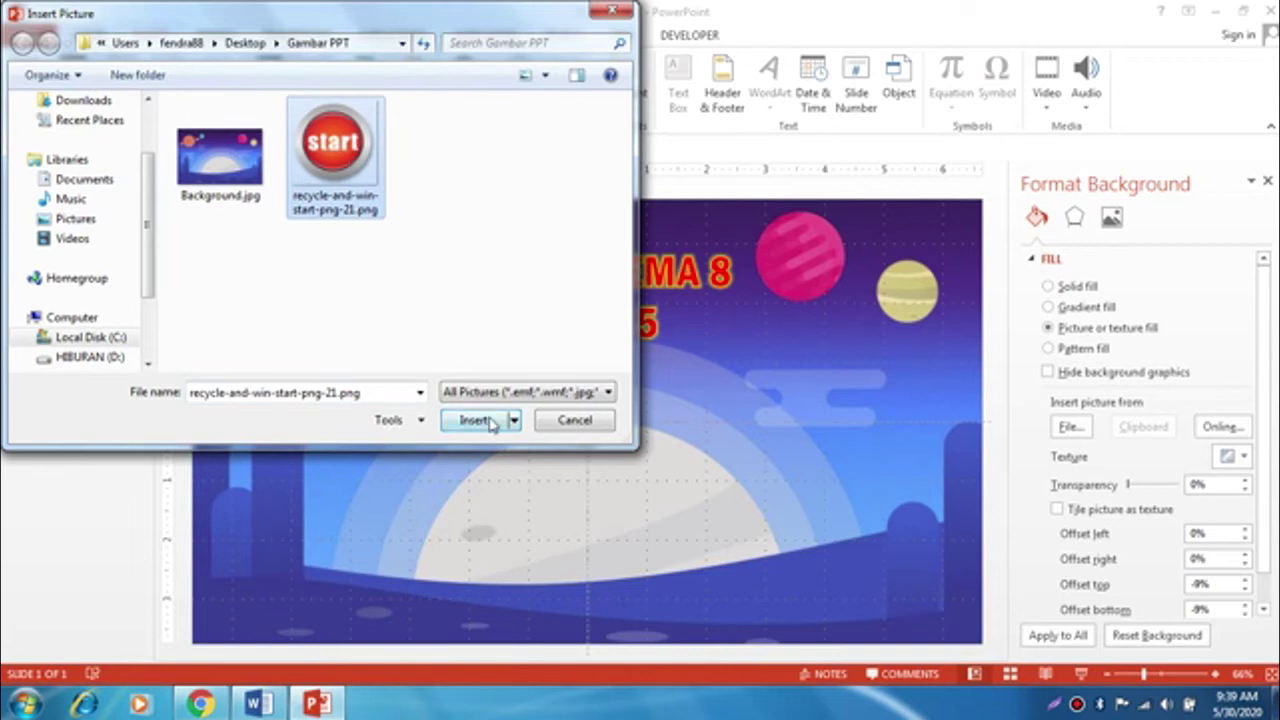
click(492, 423)
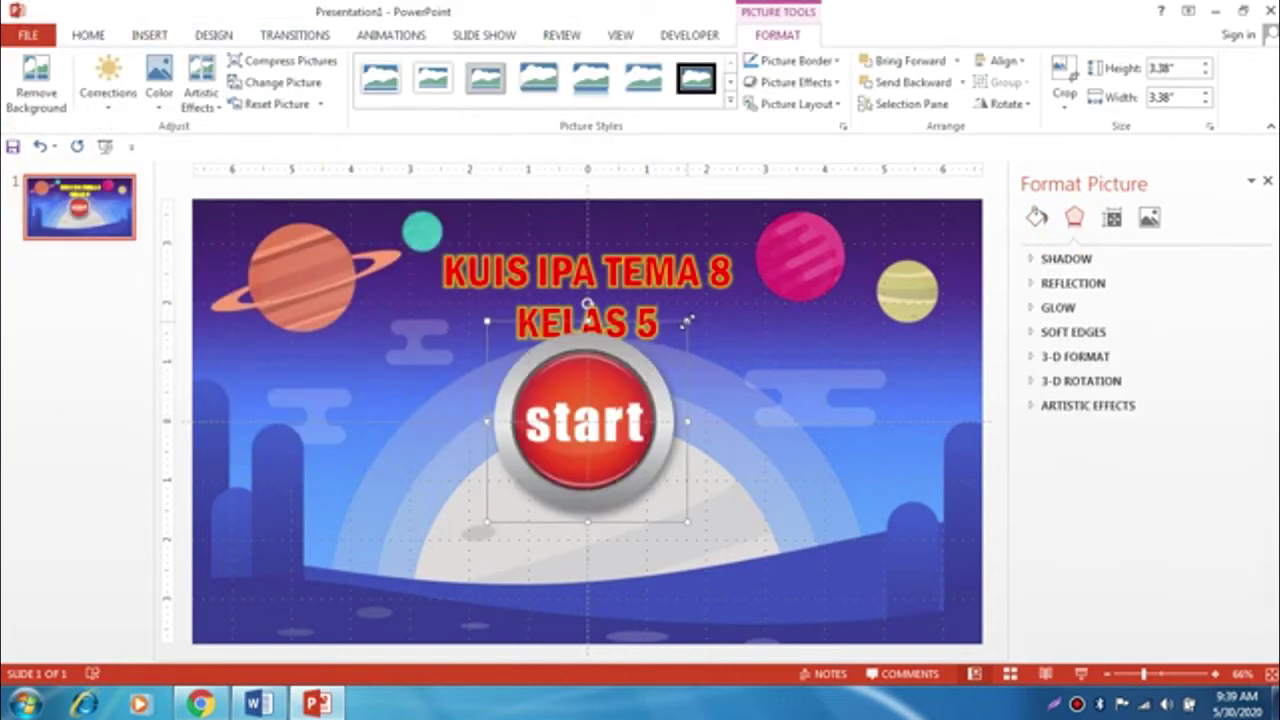
- Shrink the start picture to 2.24 inches square and centre it horizontally below KELAS 5
drag(688, 320, 620, 397)
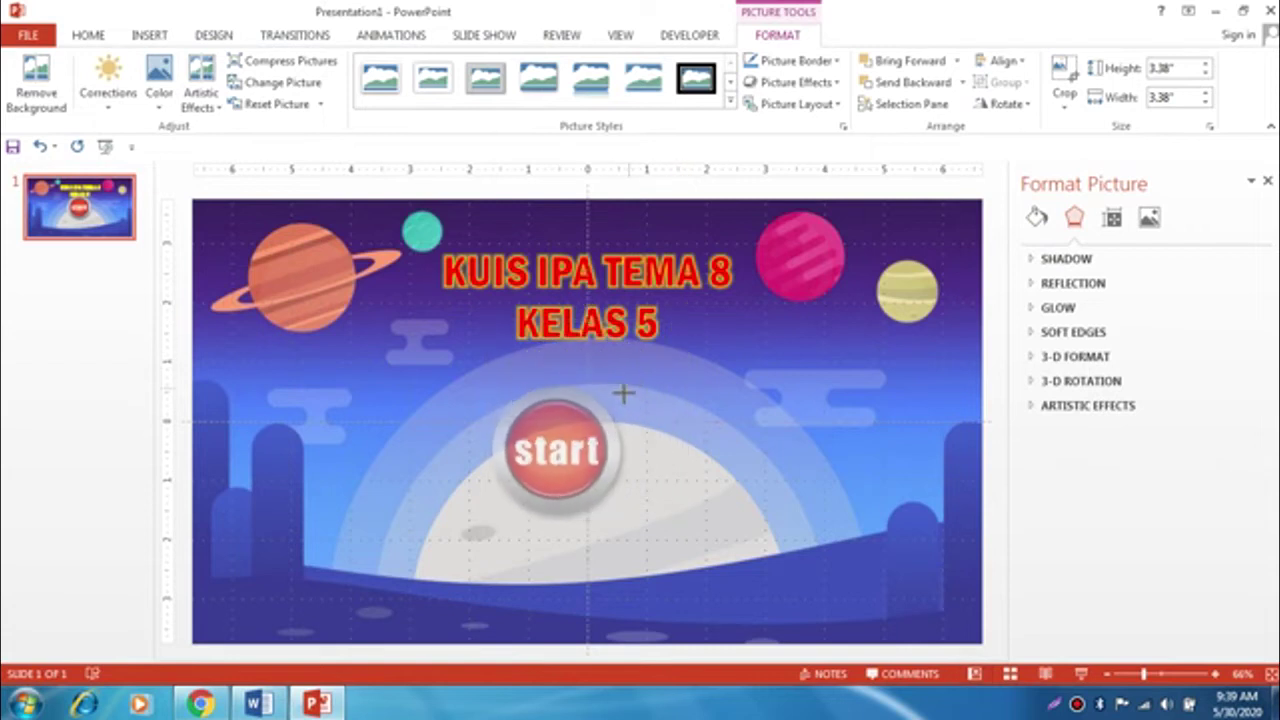
click(981, 63)
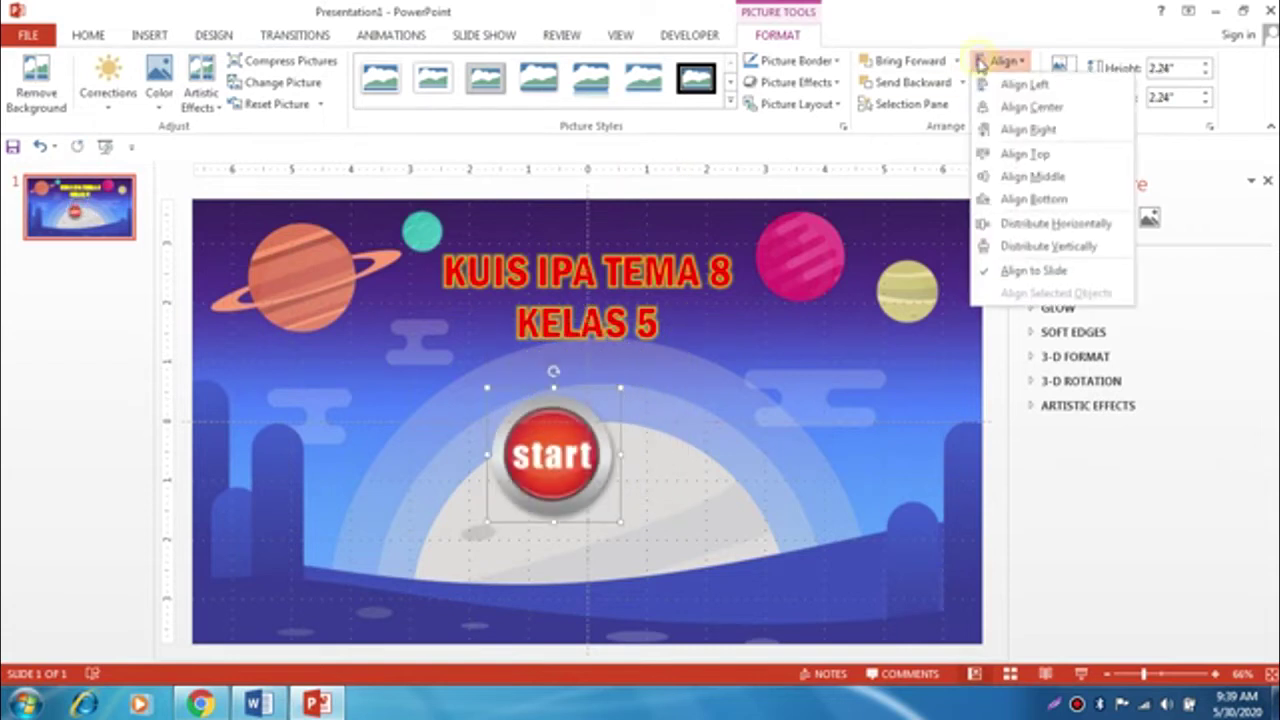
click(1032, 107)
click(1014, 62)
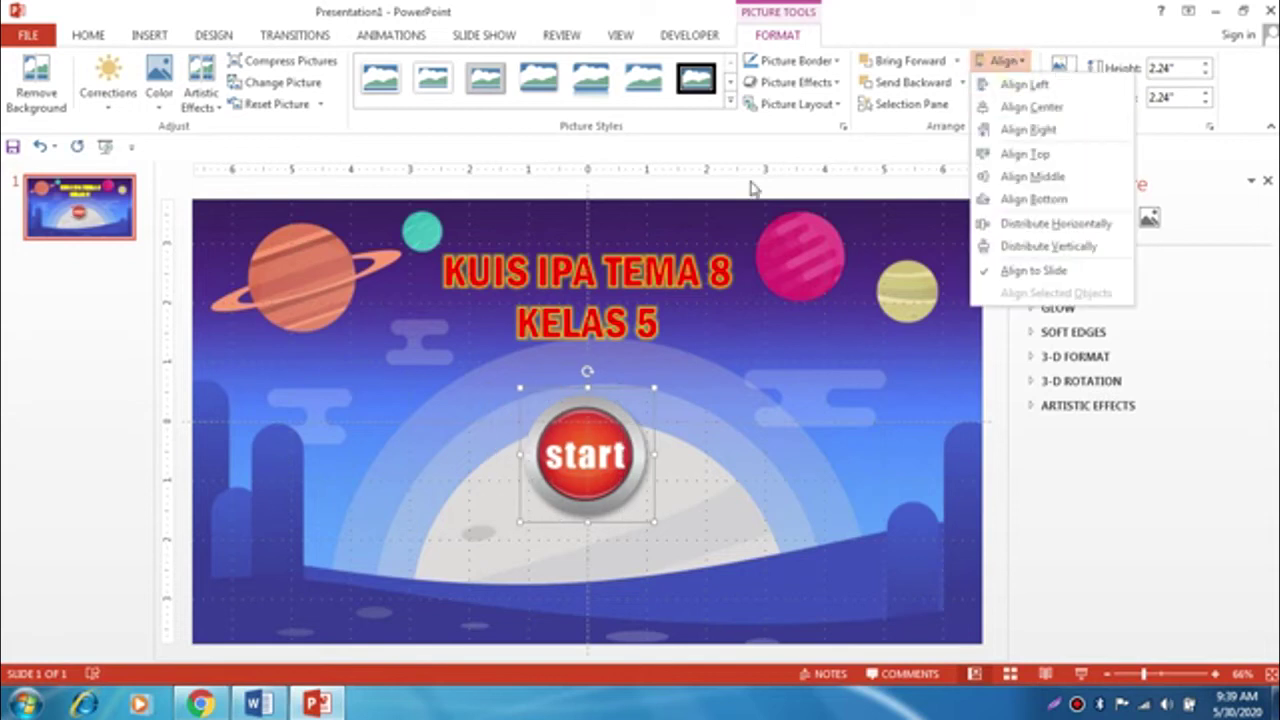
click(697, 412)
click(588, 274)
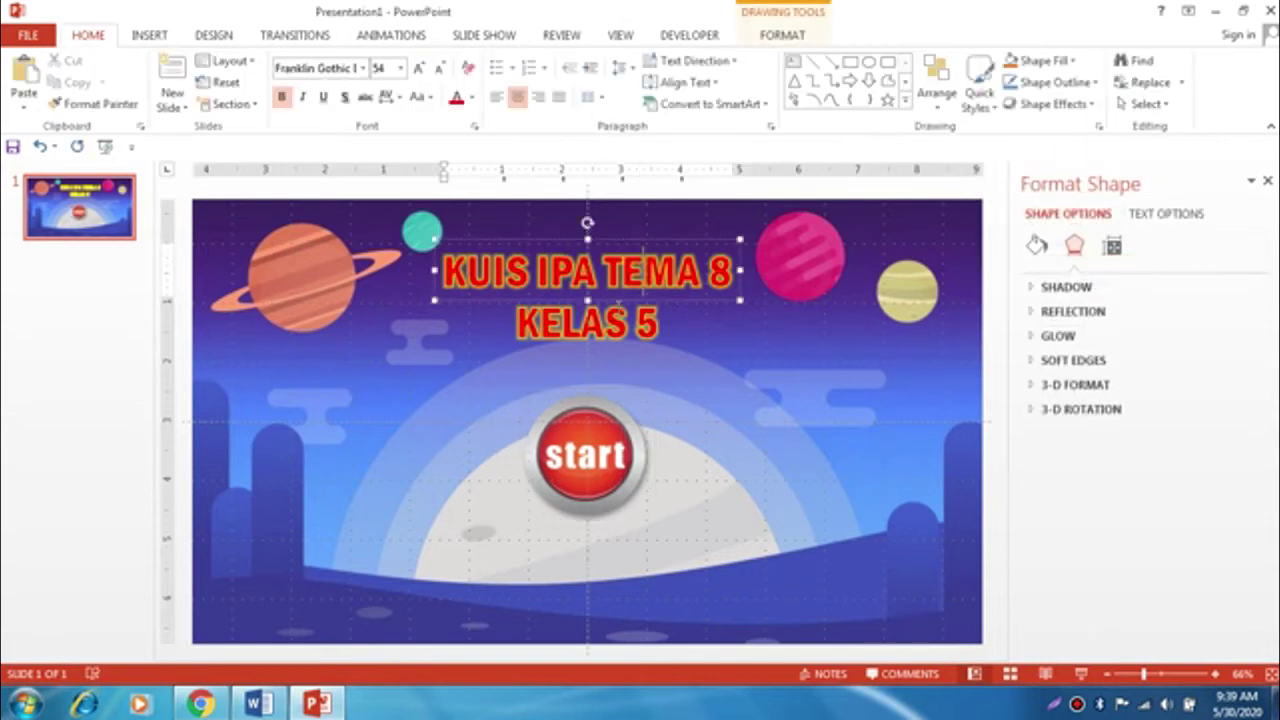
- Apply the Rise Up entrance effect to both title lines
click(378, 36)
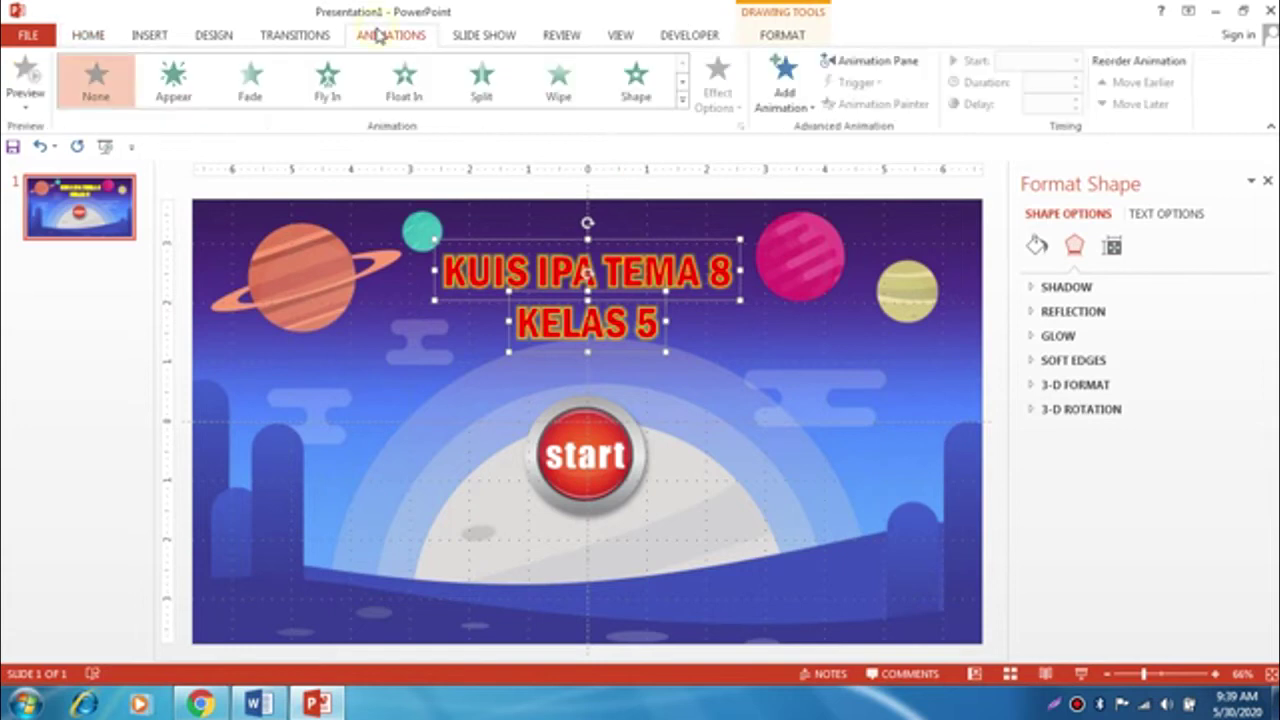
click(684, 101)
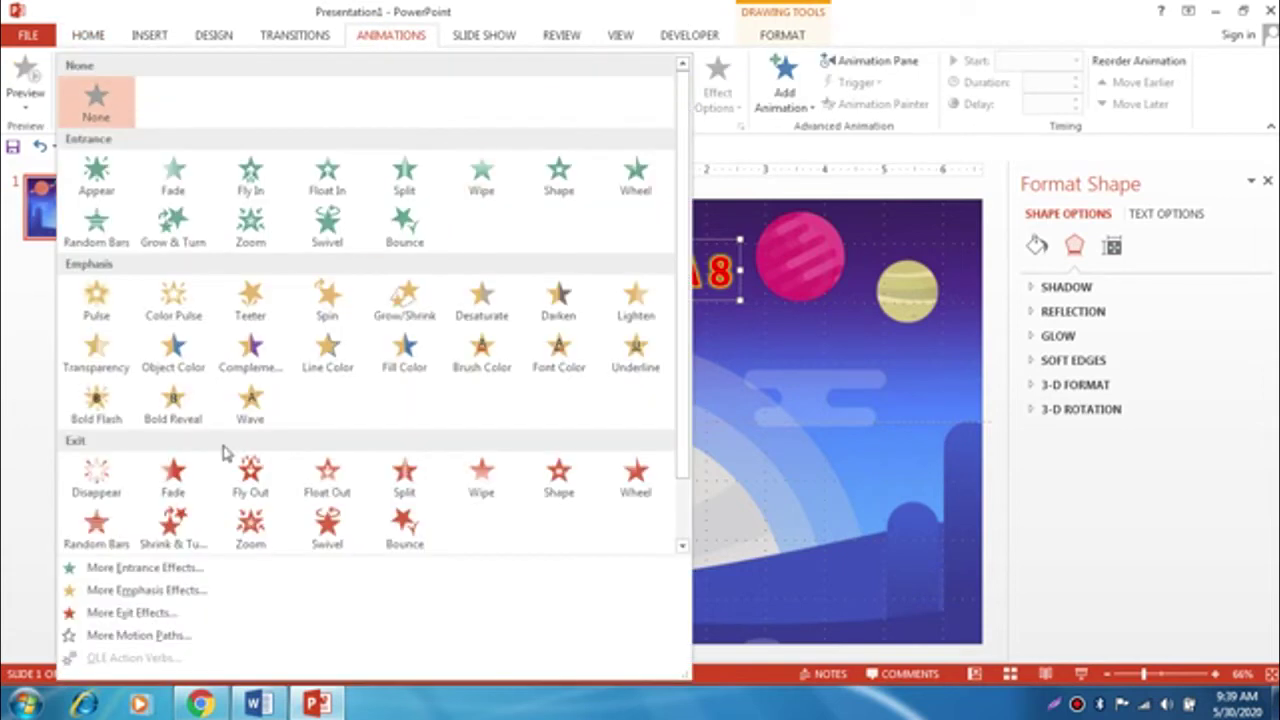
click(166, 568)
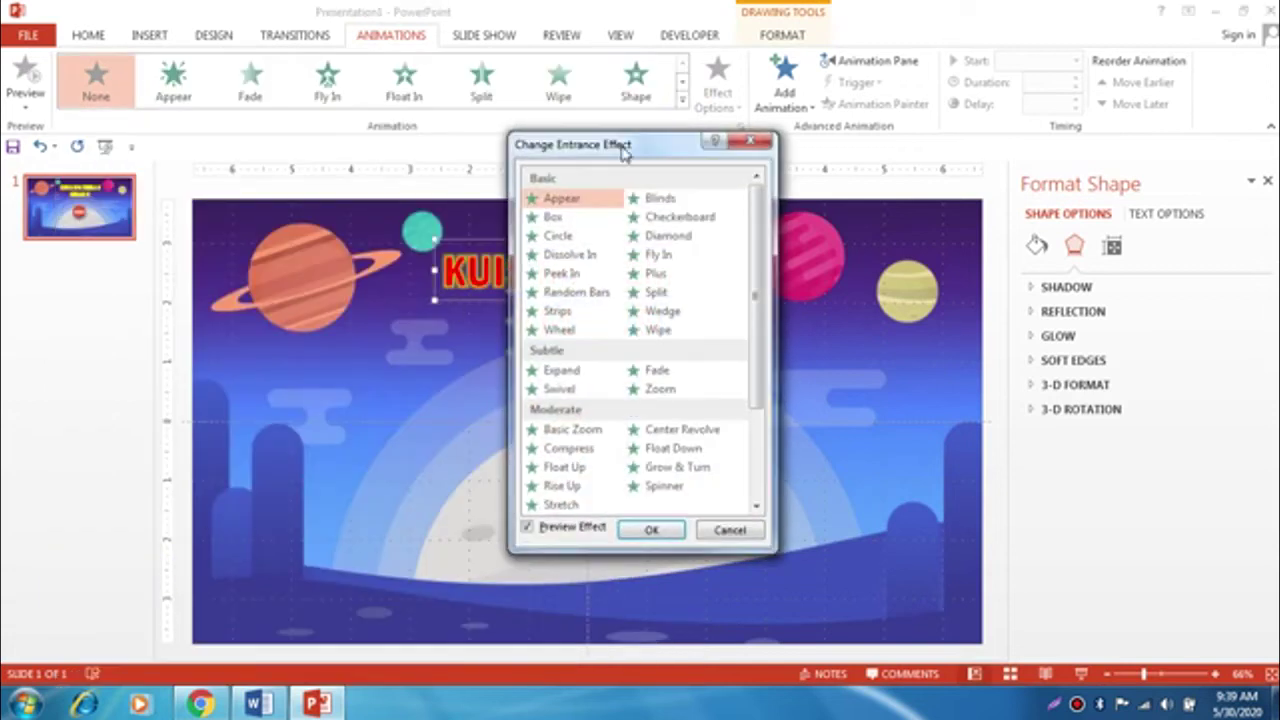
drag(627, 150, 288, 200)
click(233, 479)
click(229, 536)
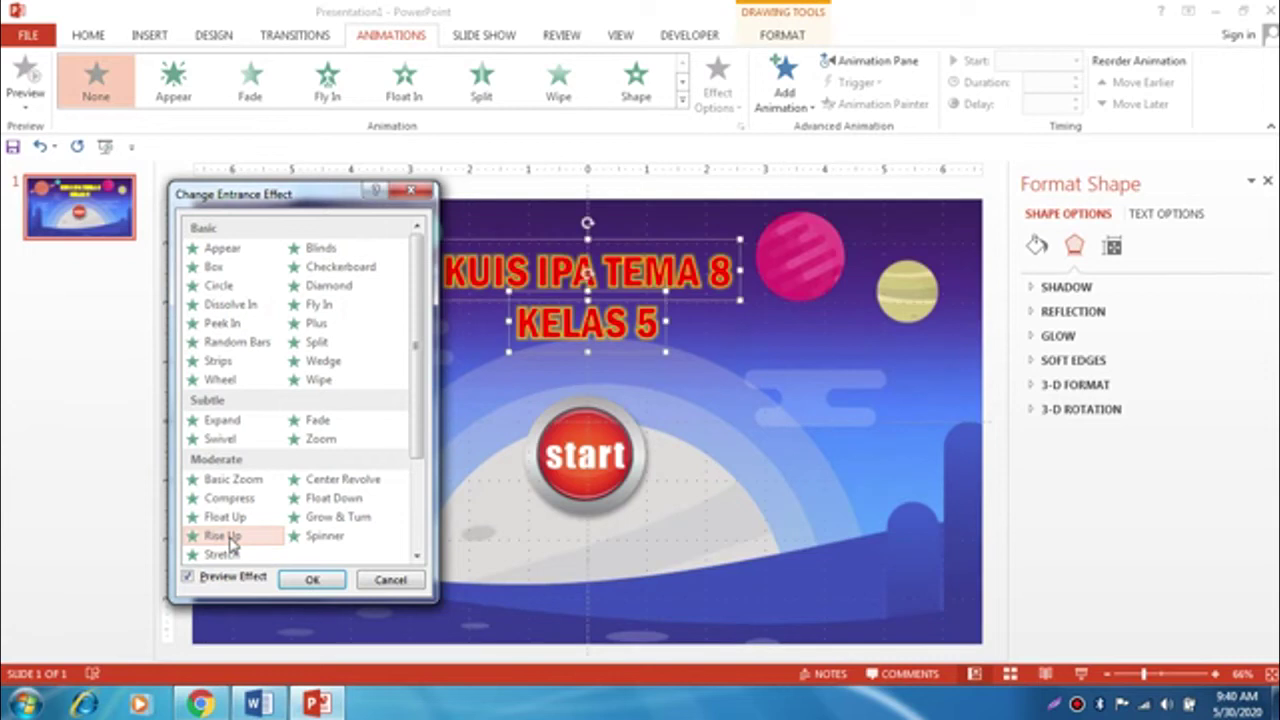
click(312, 579)
click(309, 591)
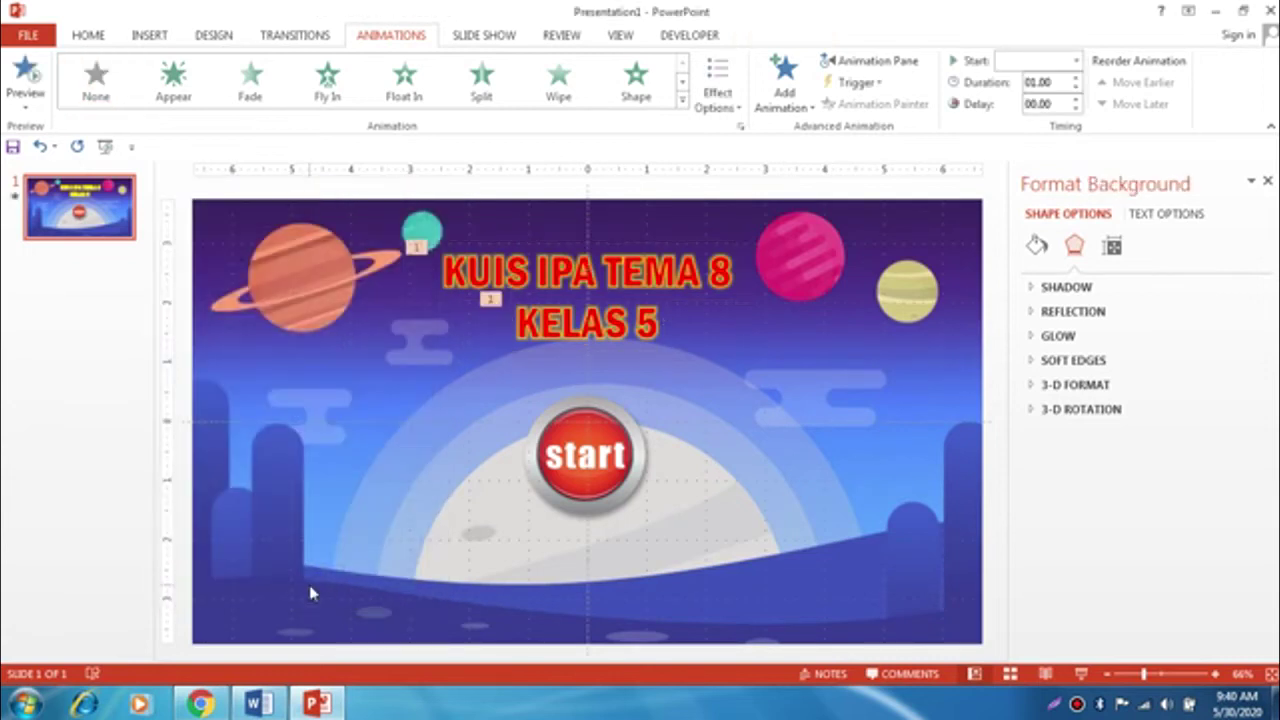
- In the Animation Pane, set KUIS IPA TEMA 8 to With Previous and KELAS 5 to After Previous
click(1266, 182)
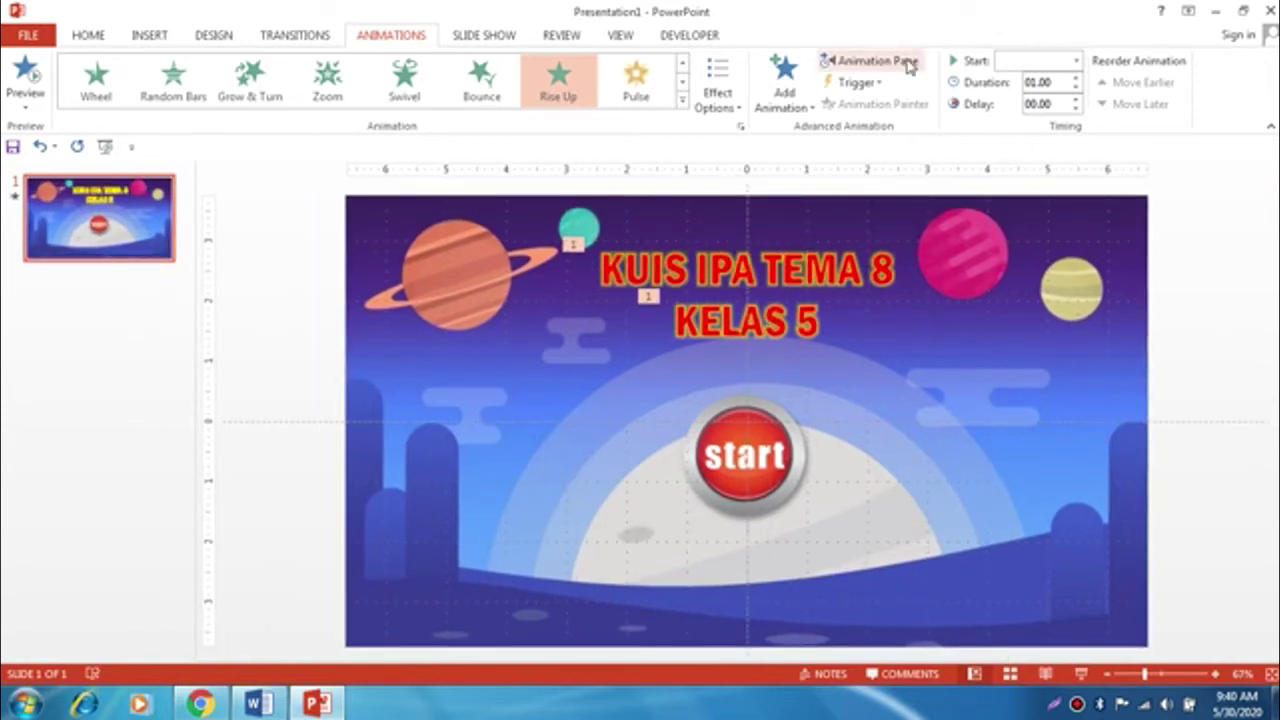
click(910, 64)
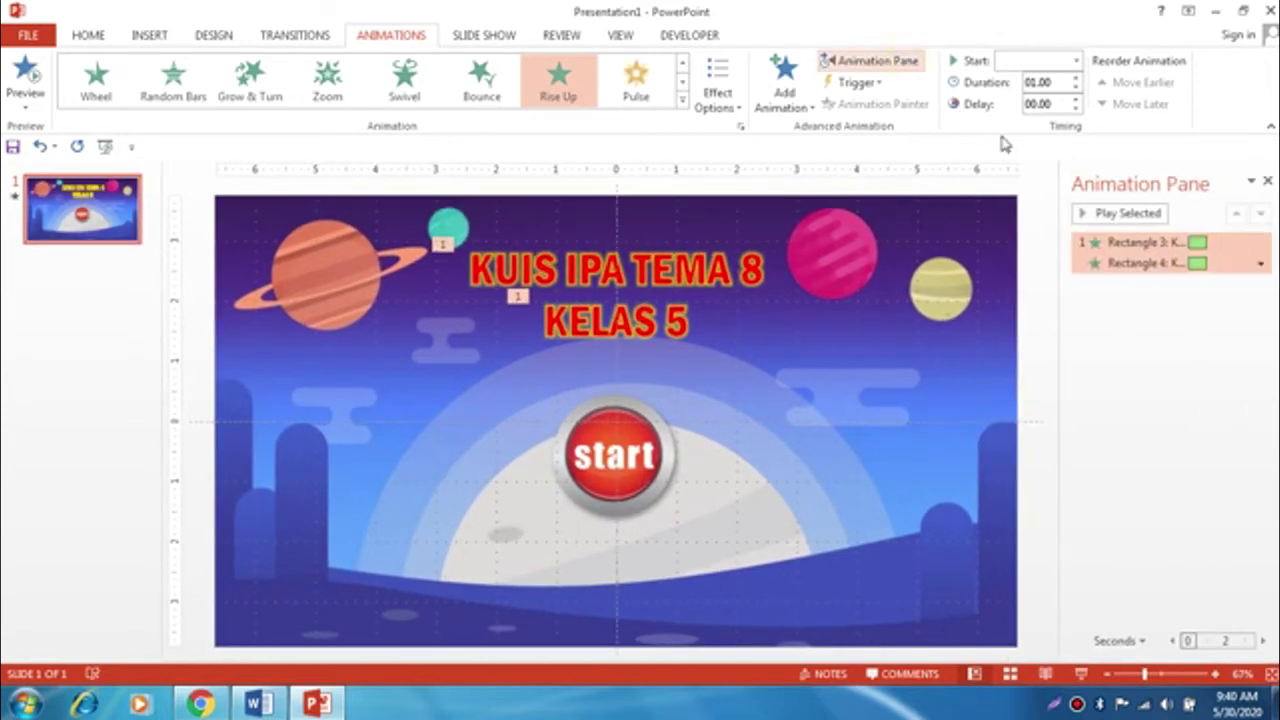
click(1144, 243)
click(1076, 61)
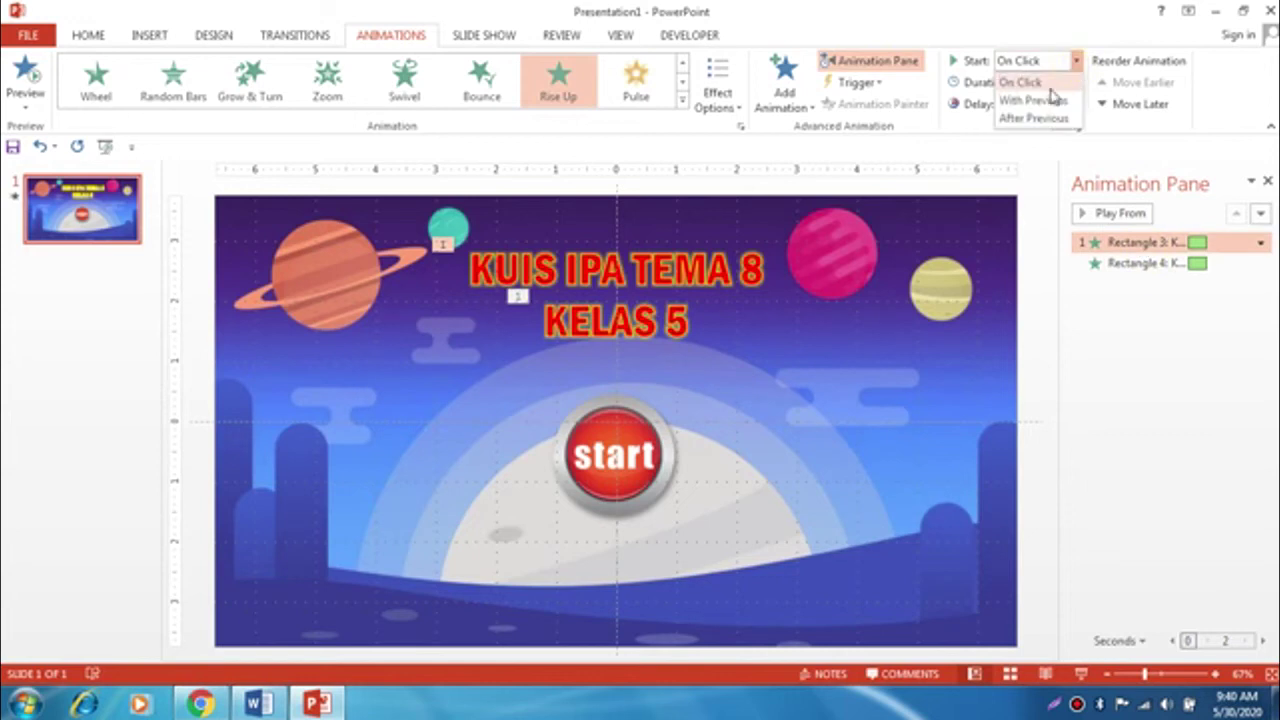
click(1038, 100)
click(1135, 262)
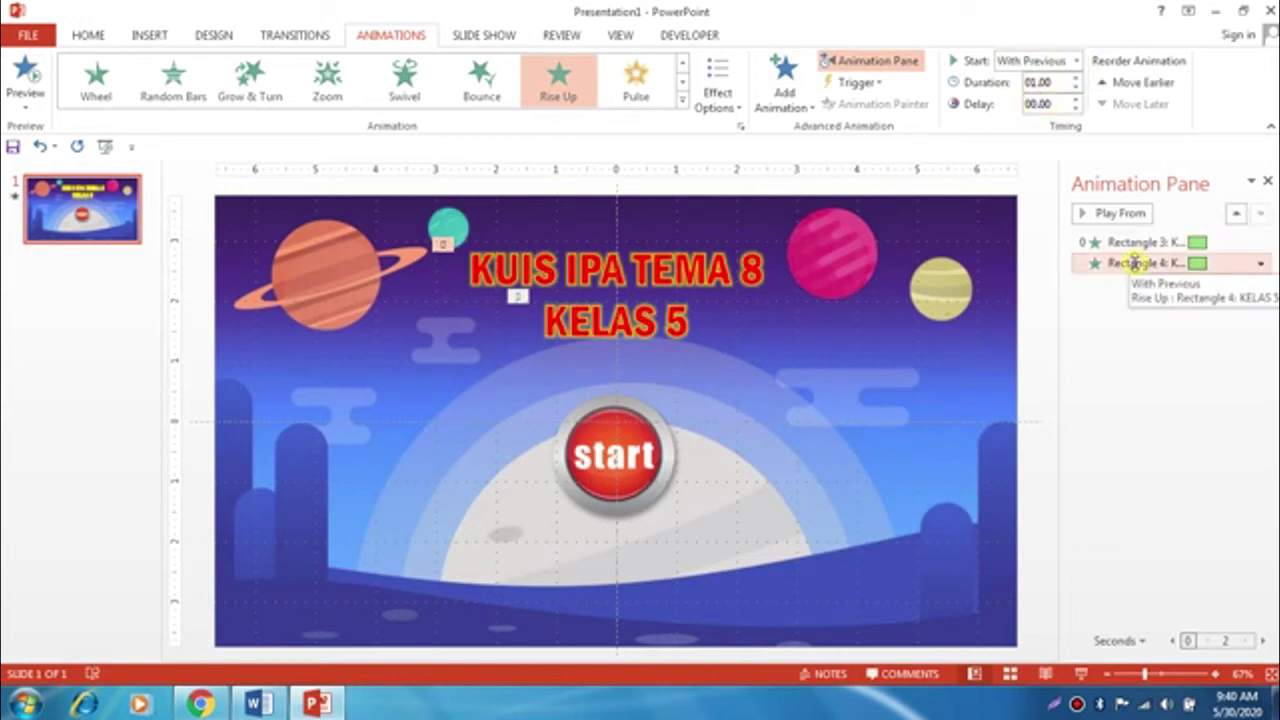
click(1077, 62)
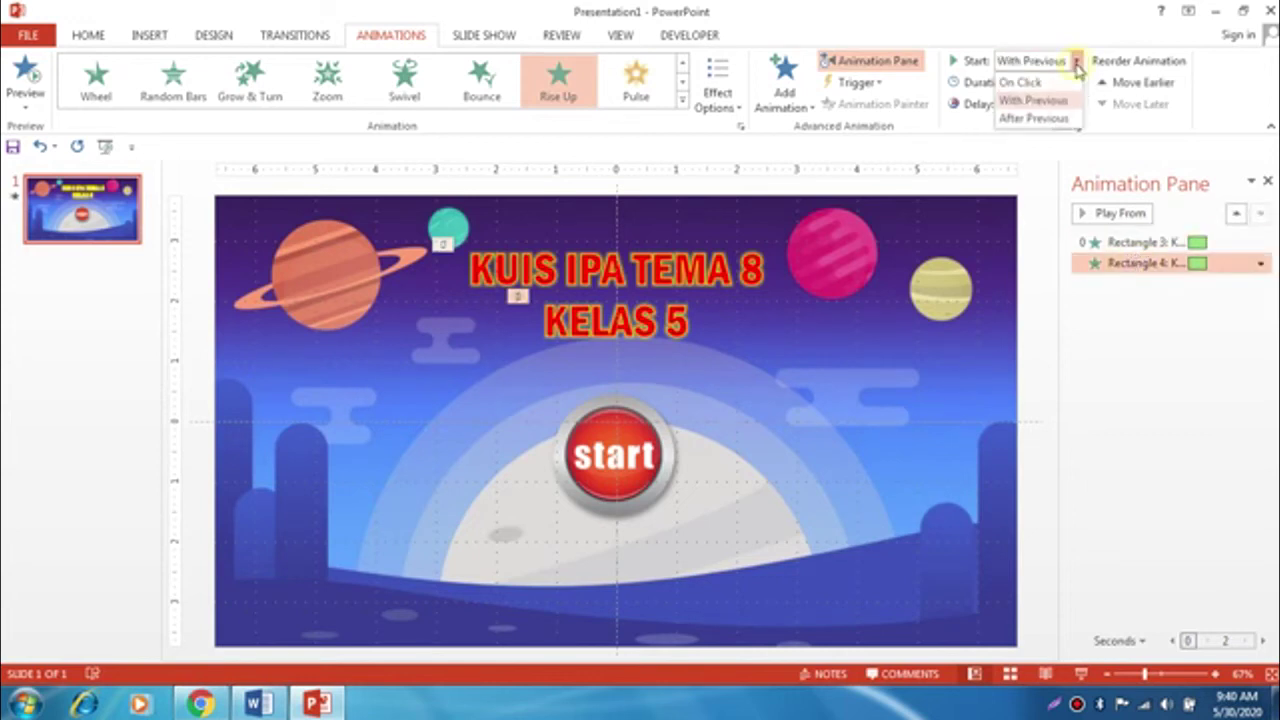
click(1045, 118)
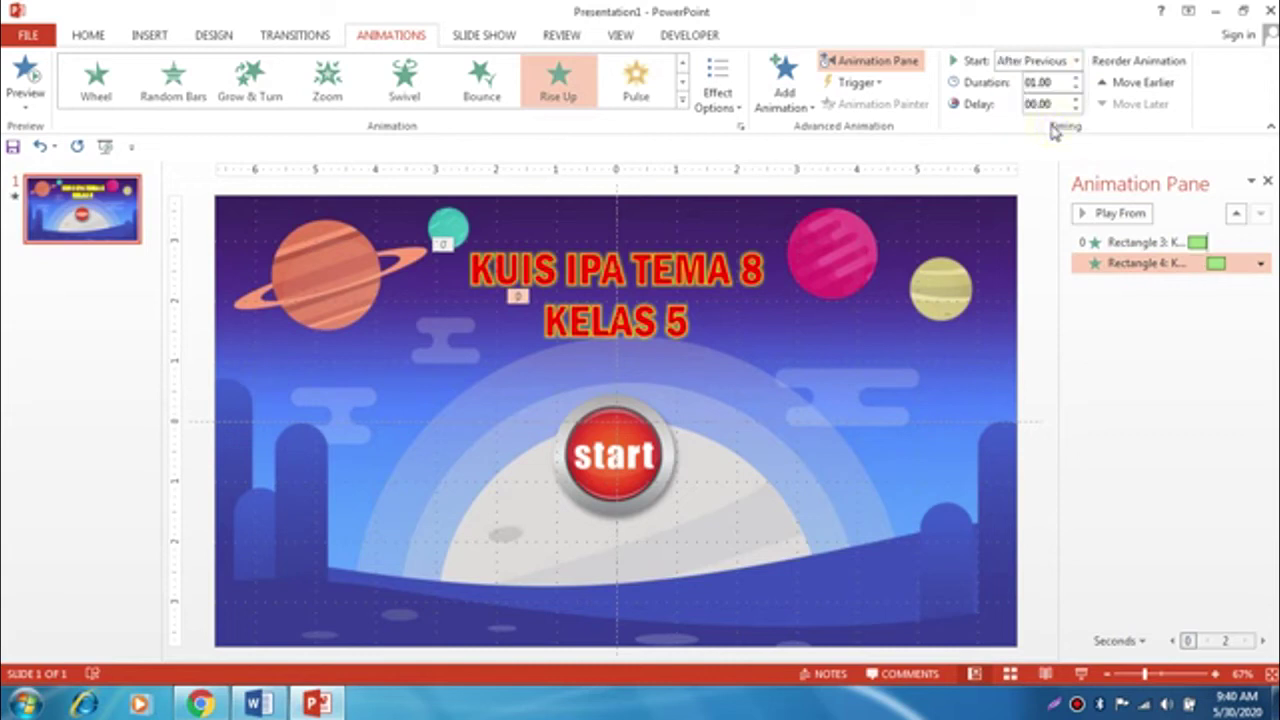
click(617, 480)
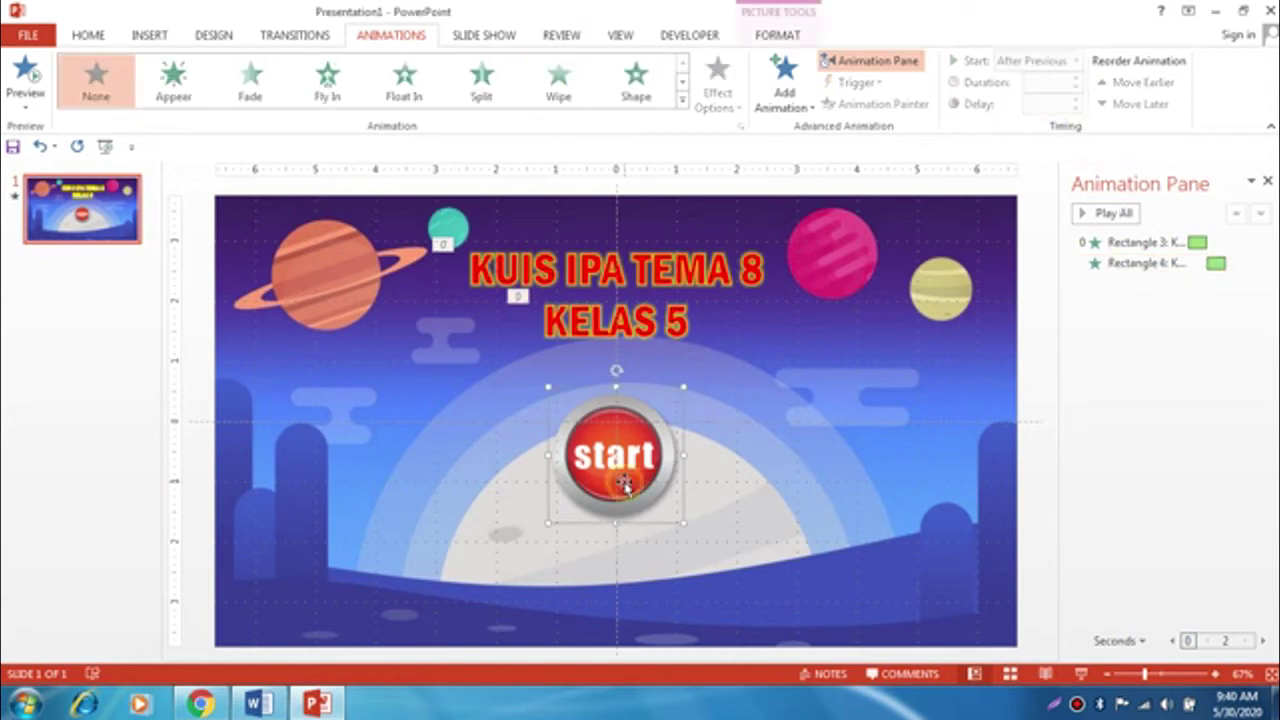
- Give the start button picture a Zoom entrance animation that starts After Previous
click(682, 102)
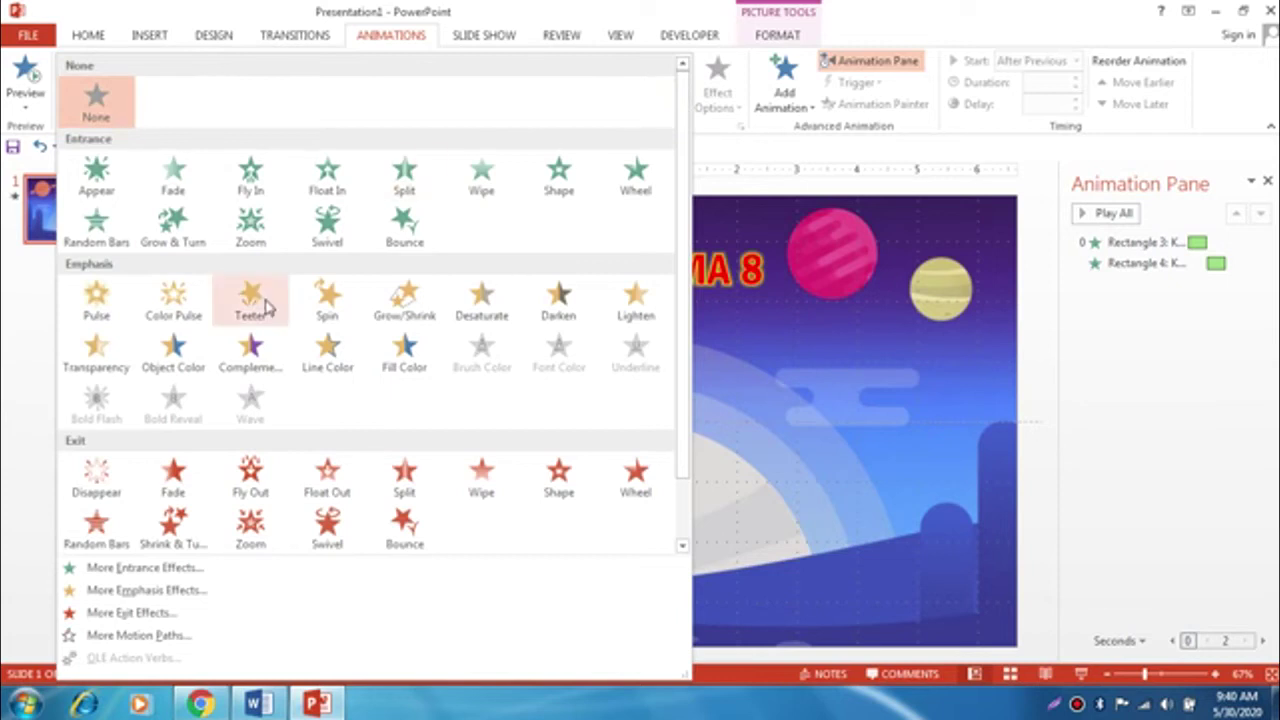
click(256, 232)
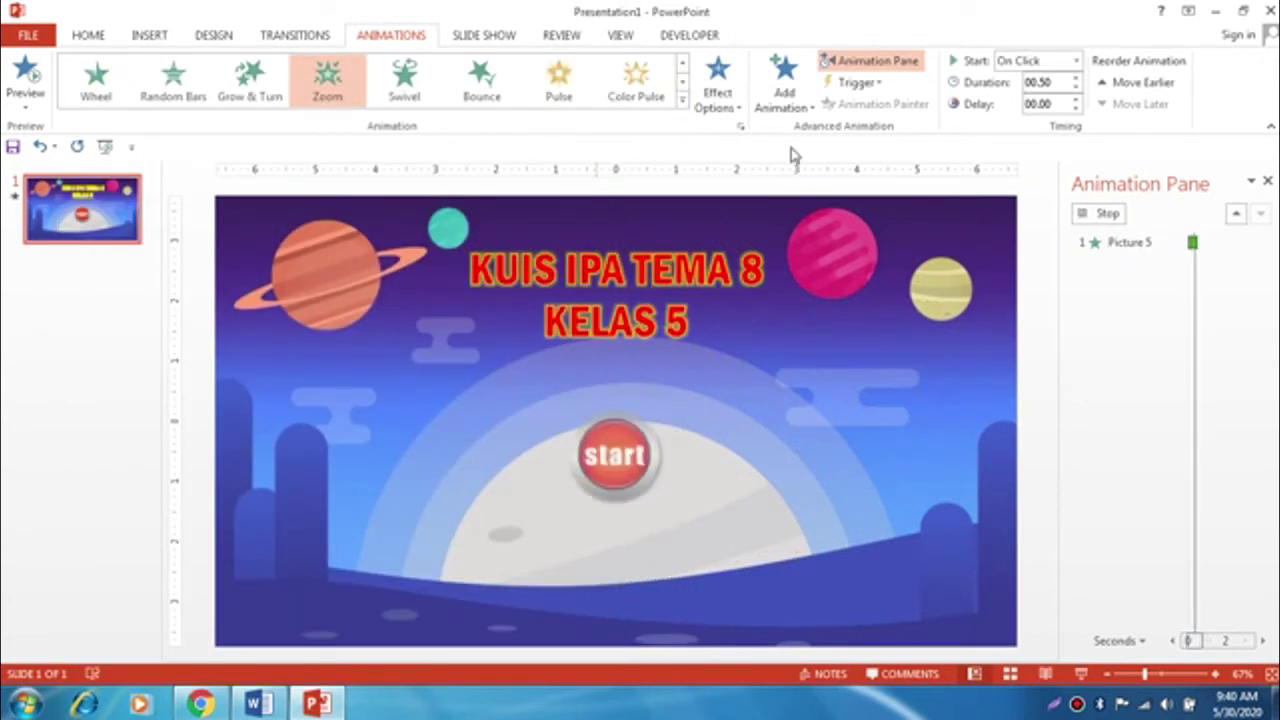
click(1076, 61)
click(1057, 119)
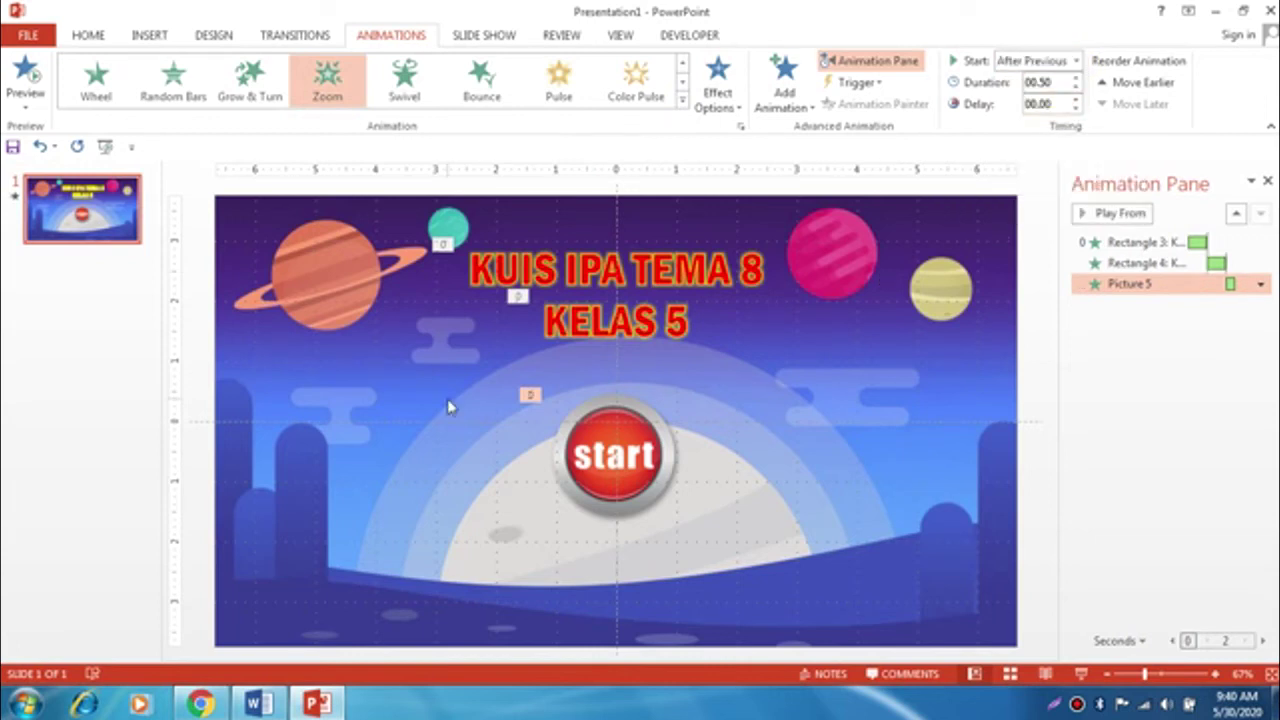
click(197, 291)
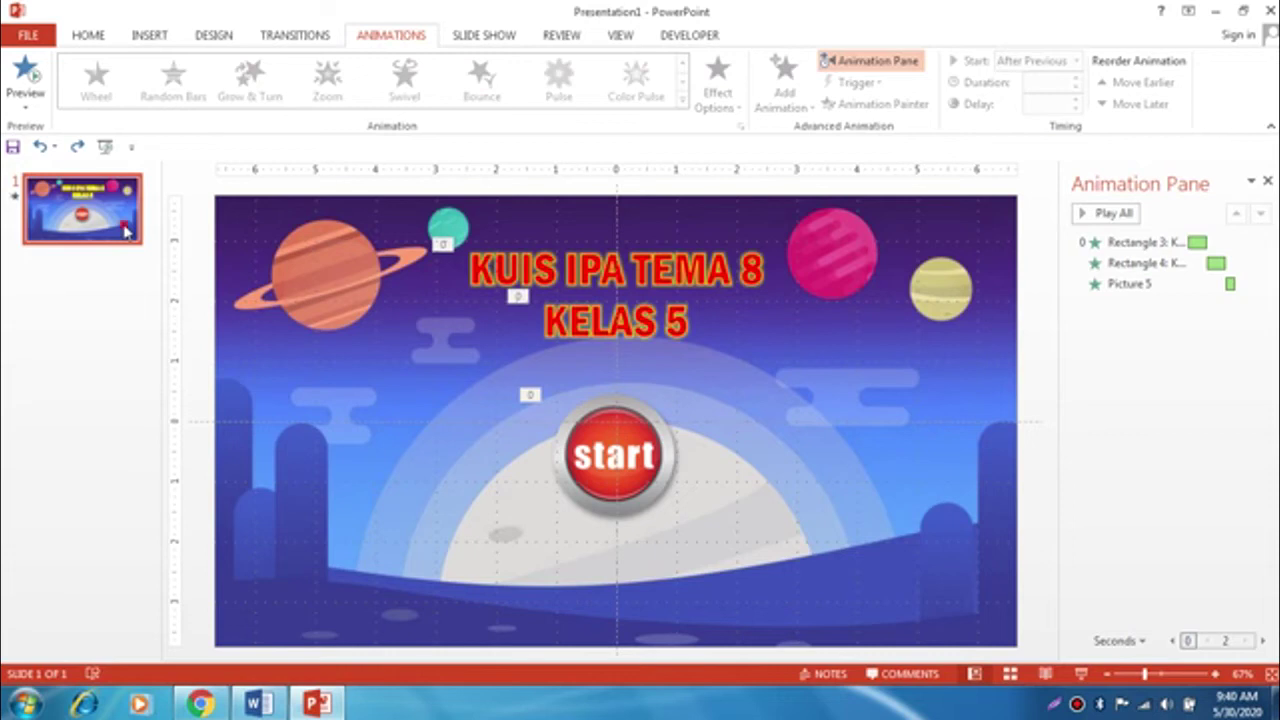
- Duplicate slide 1 and delete the title and start button from the copy, leaving only the space background
right_click(126, 231)
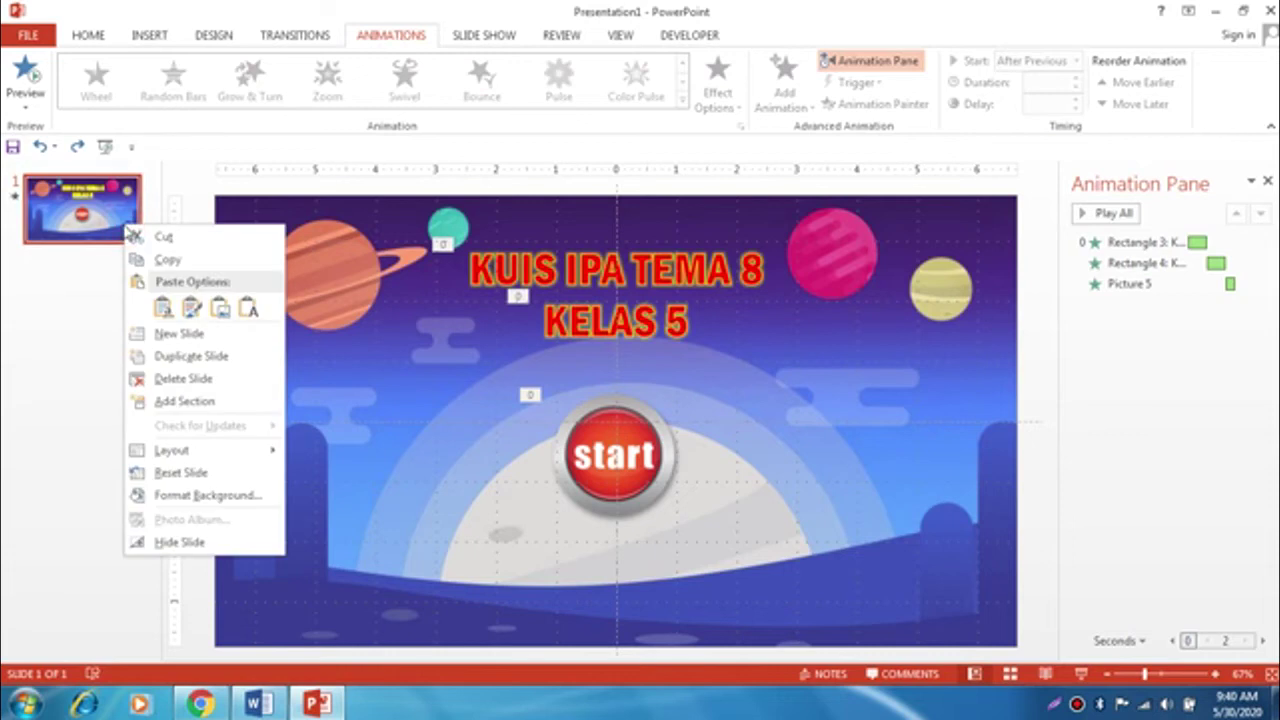
click(192, 357)
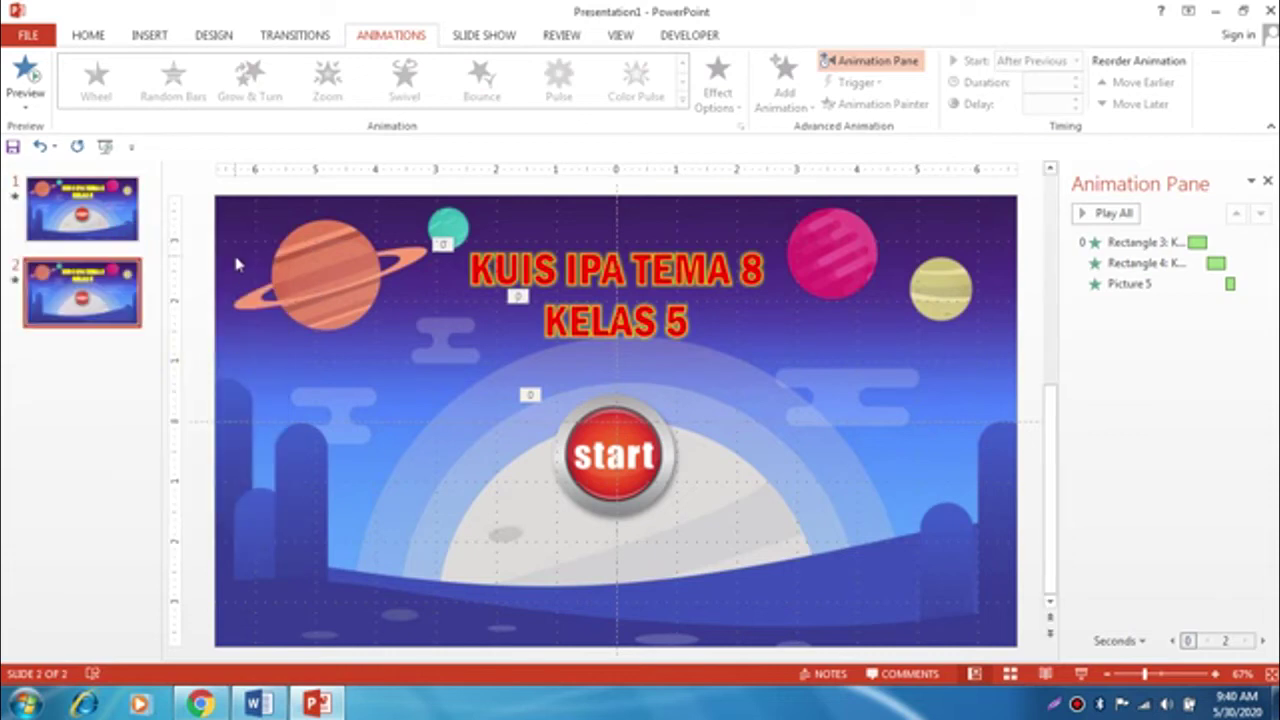
drag(192, 204, 830, 522)
key(Delete)
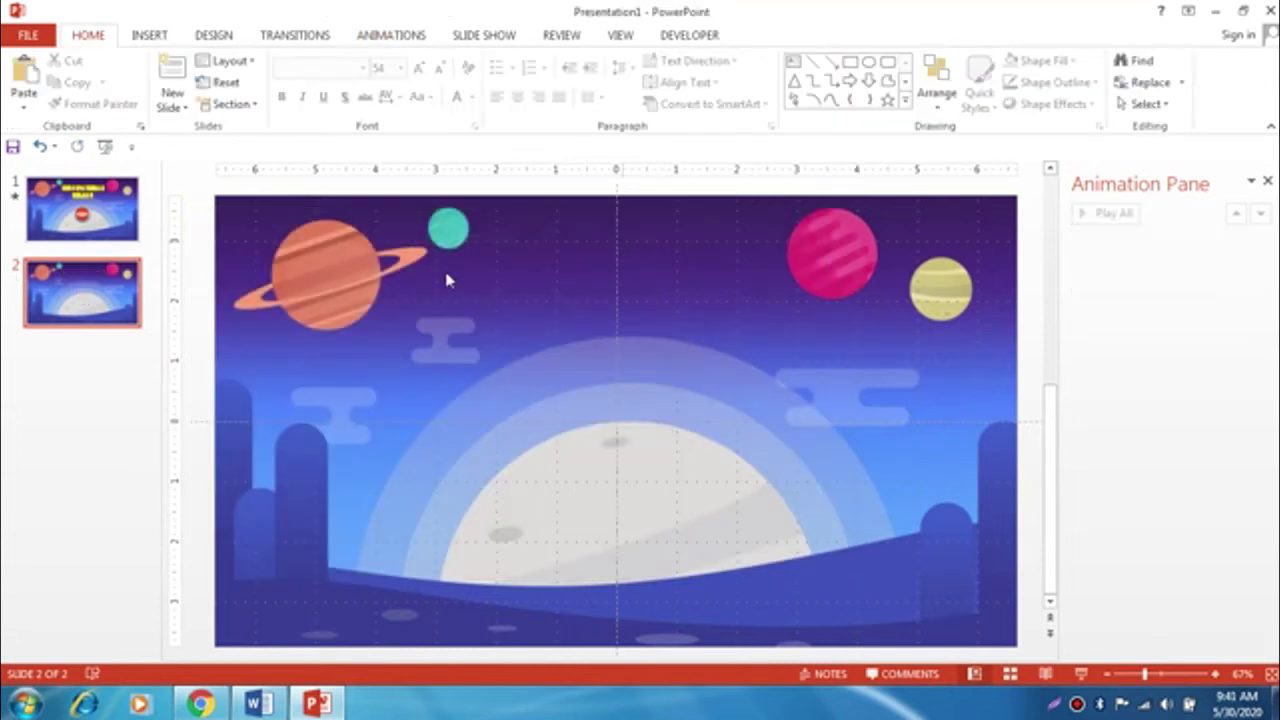
click(150, 37)
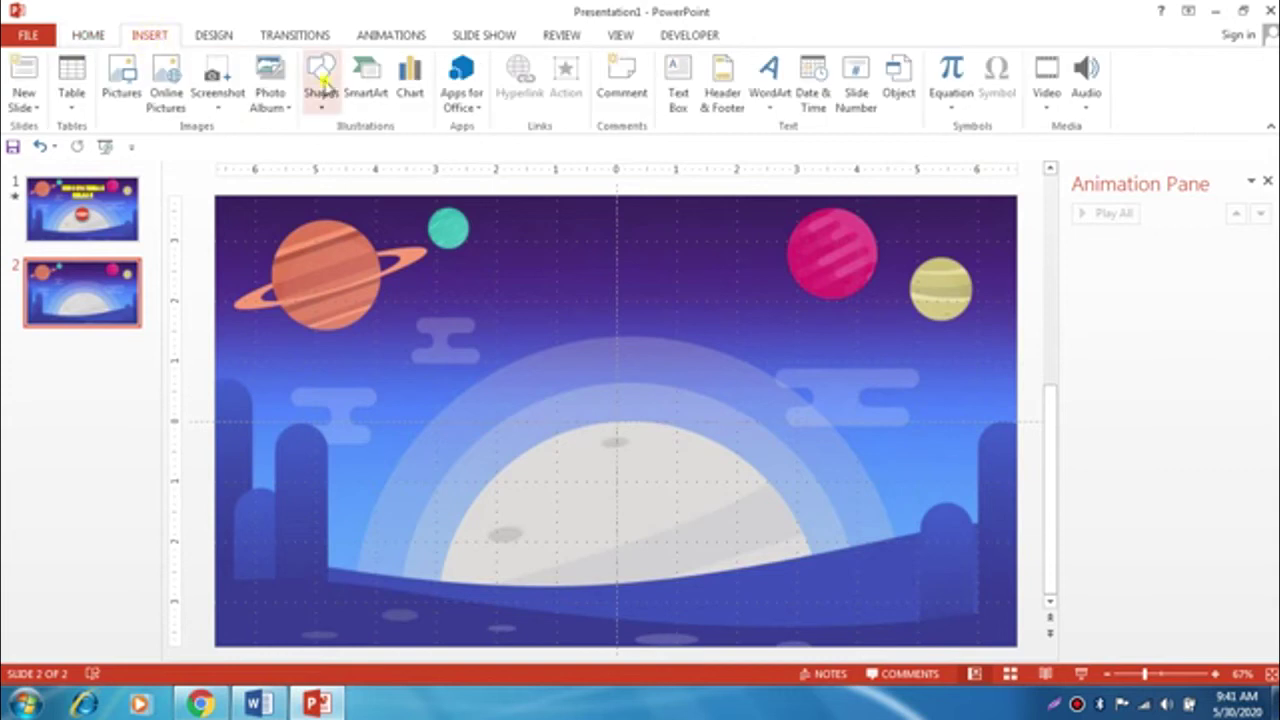
- Draw a rounded rectangle nearly covering slide 2 and centre it horizontally and vertically
click(321, 88)
click(407, 148)
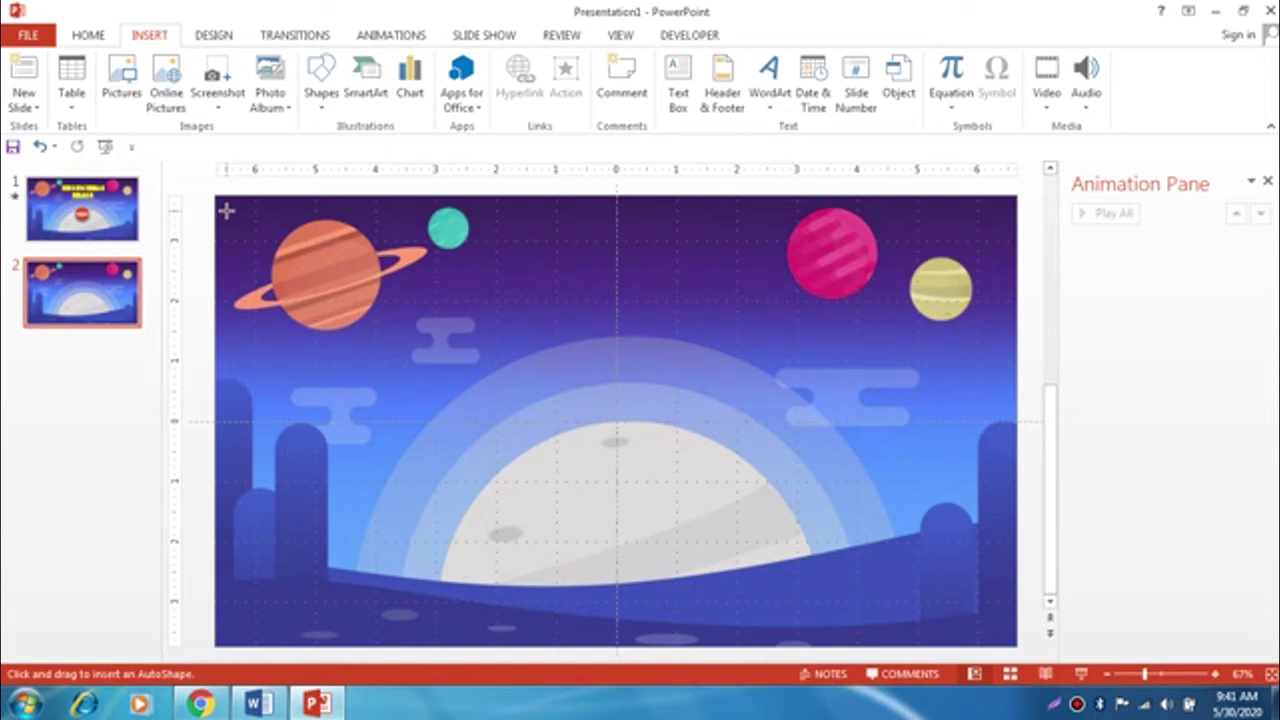
drag(226, 209, 1008, 640)
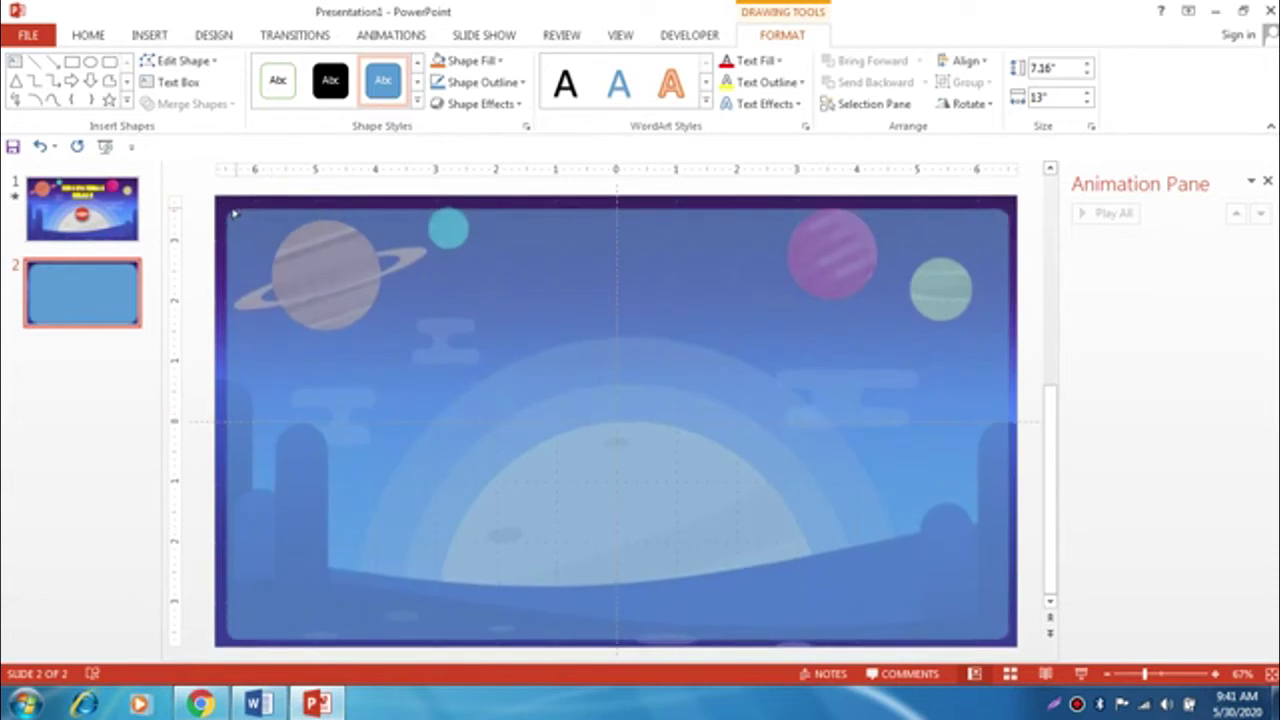
click(233, 213)
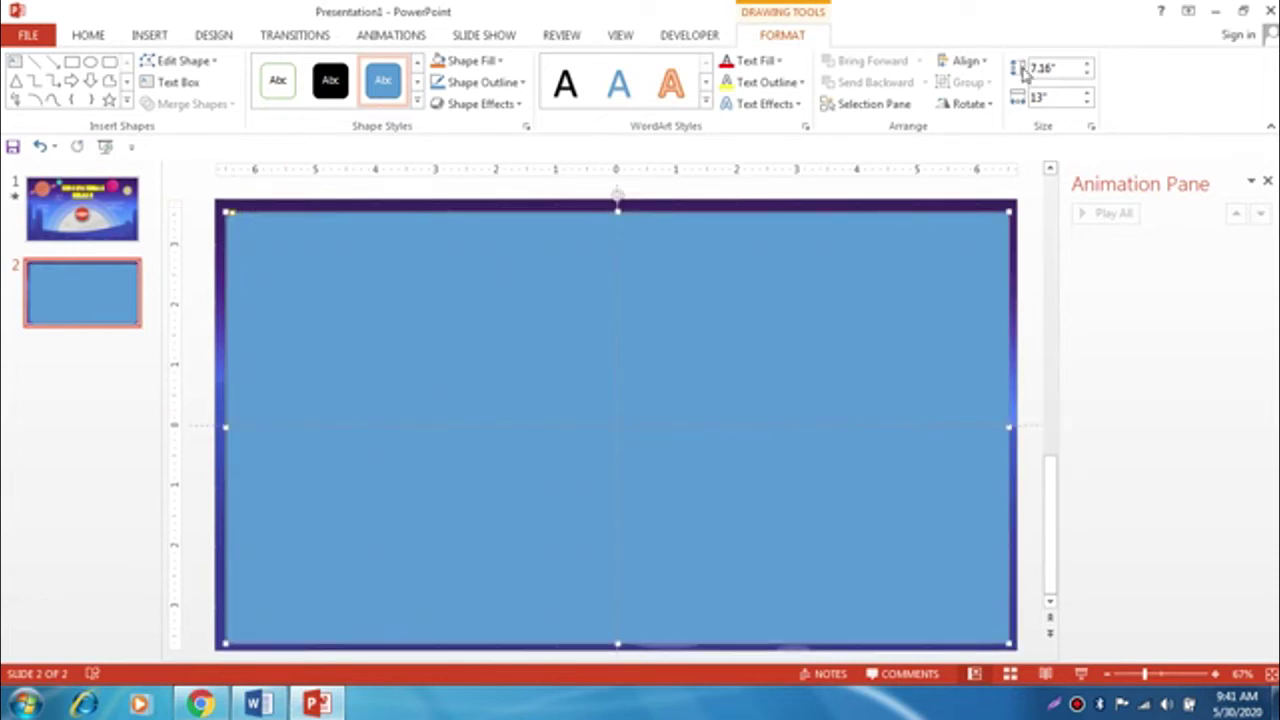
click(968, 61)
click(986, 107)
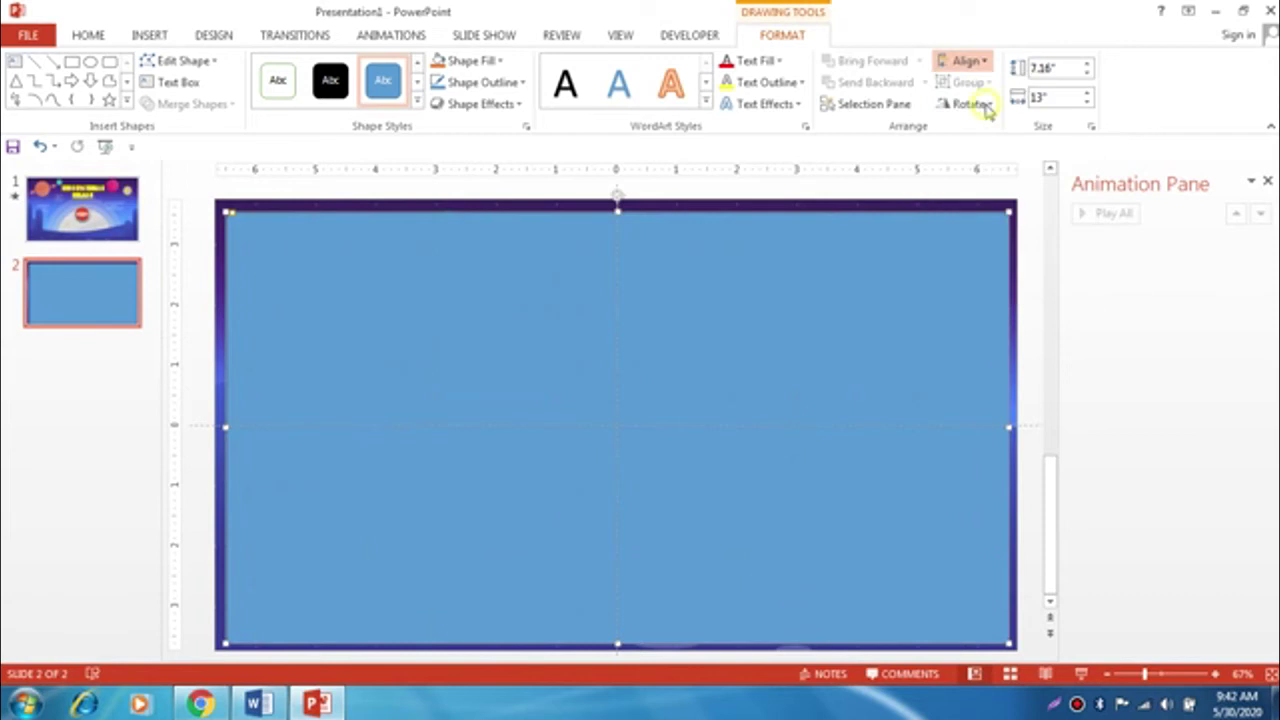
click(967, 62)
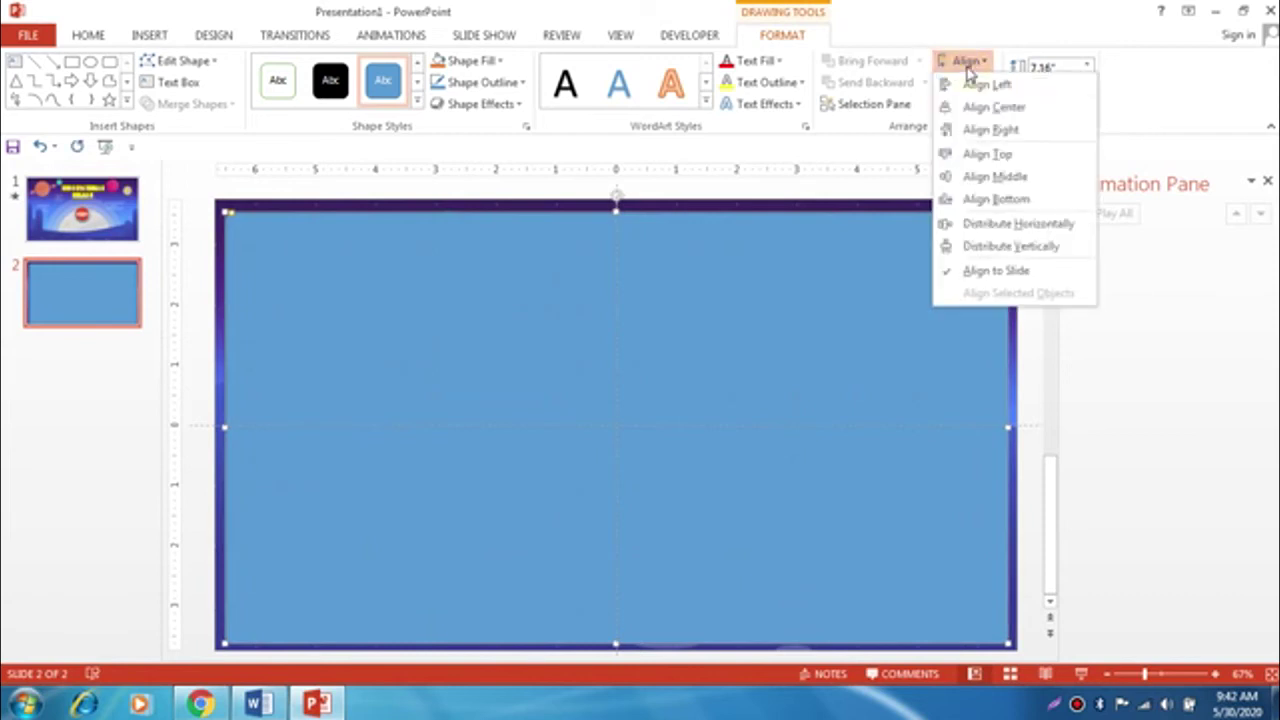
click(1004, 177)
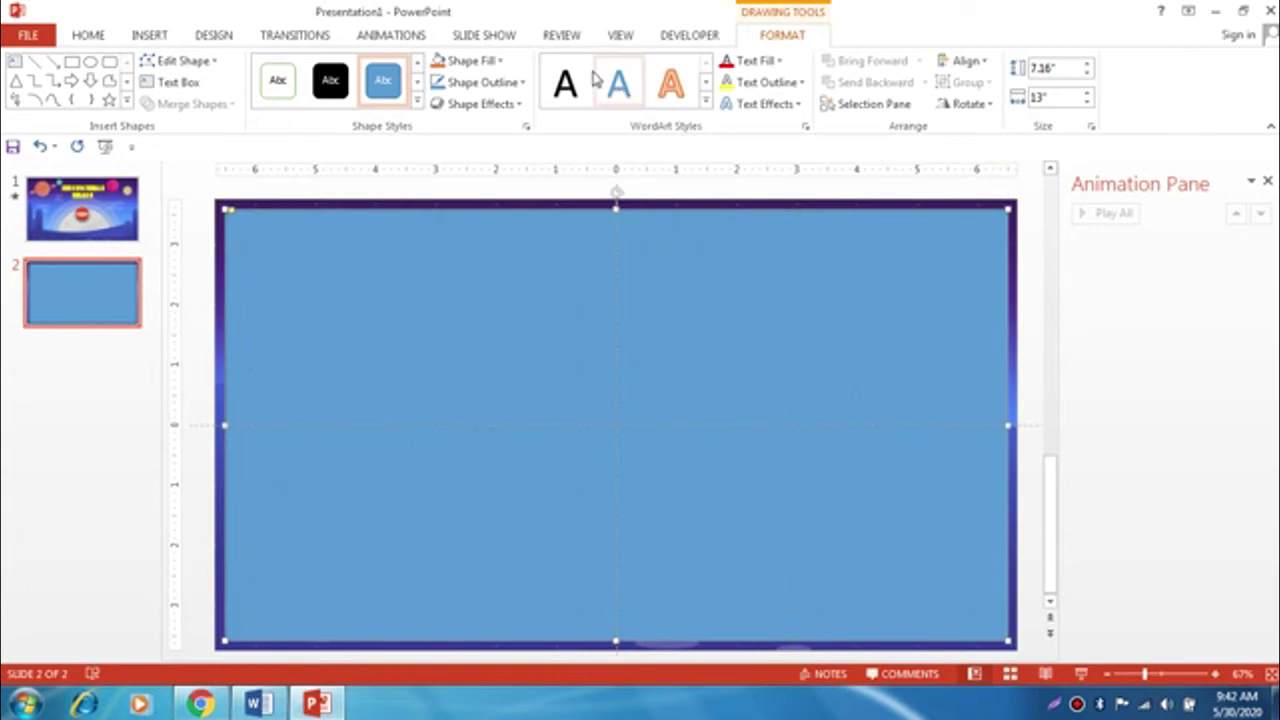
- Set the large rectangle's outline to No Outline
click(484, 82)
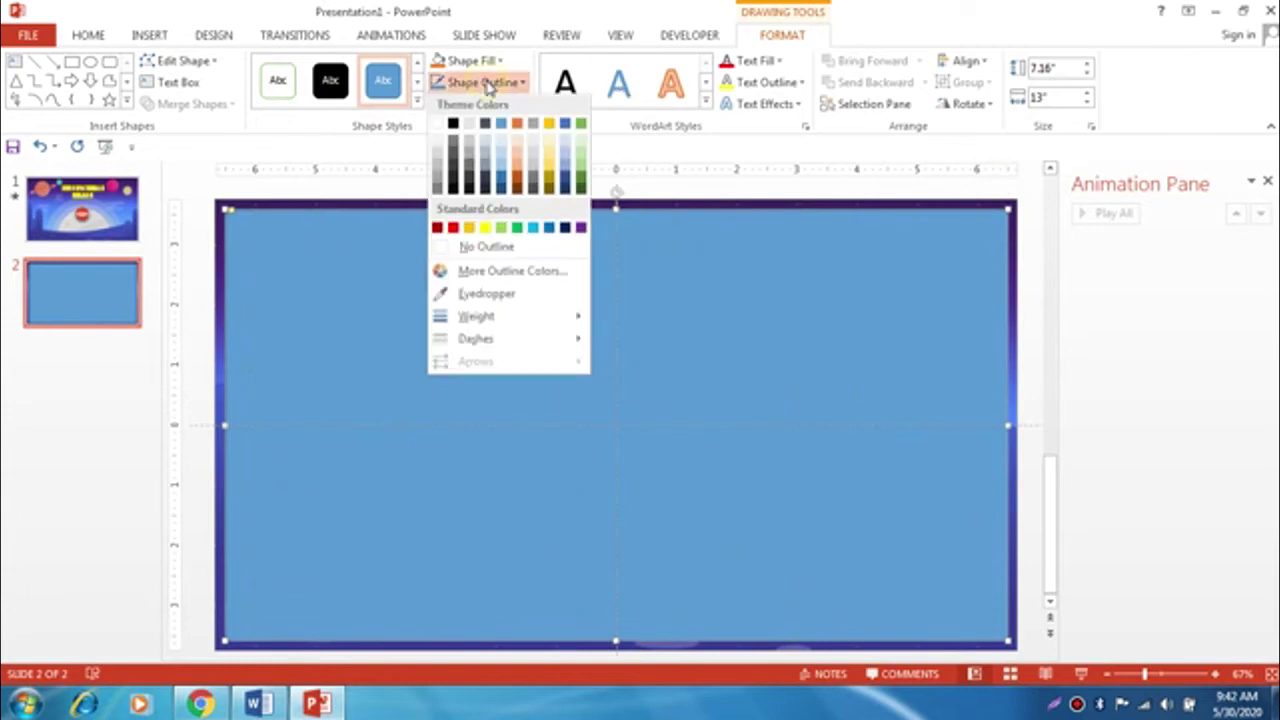
click(483, 249)
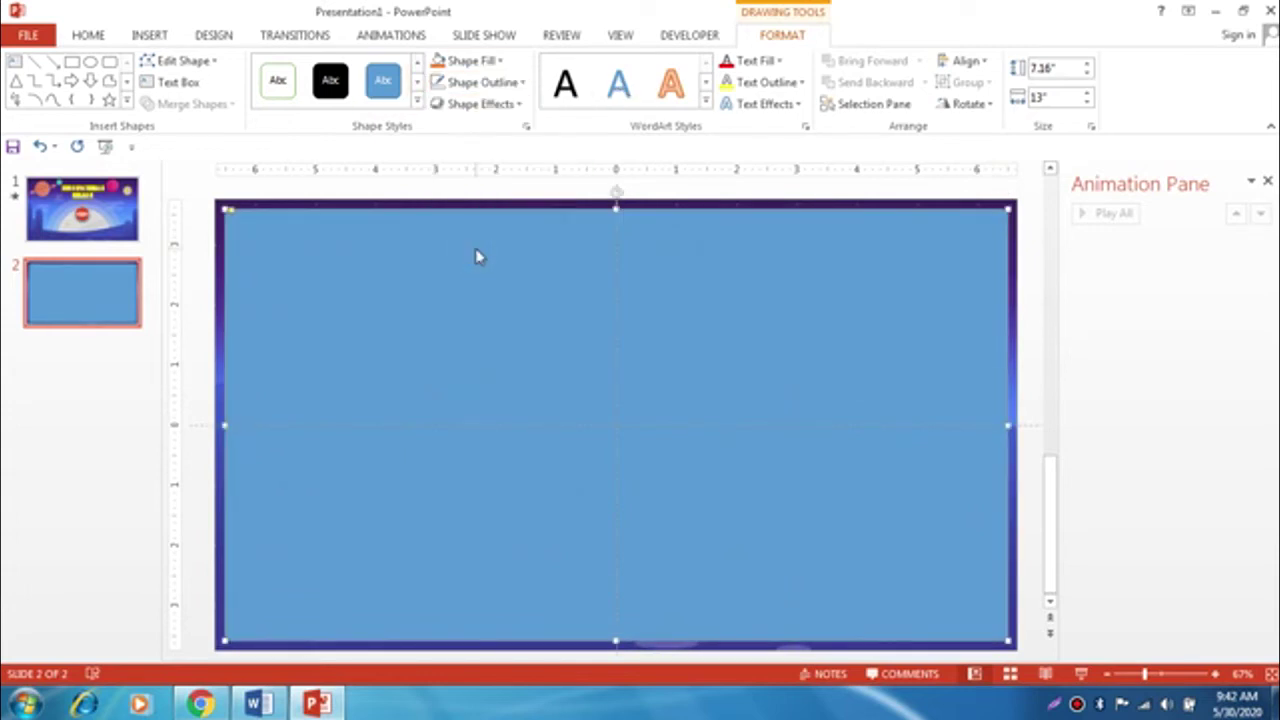
click(683, 332)
click(1267, 183)
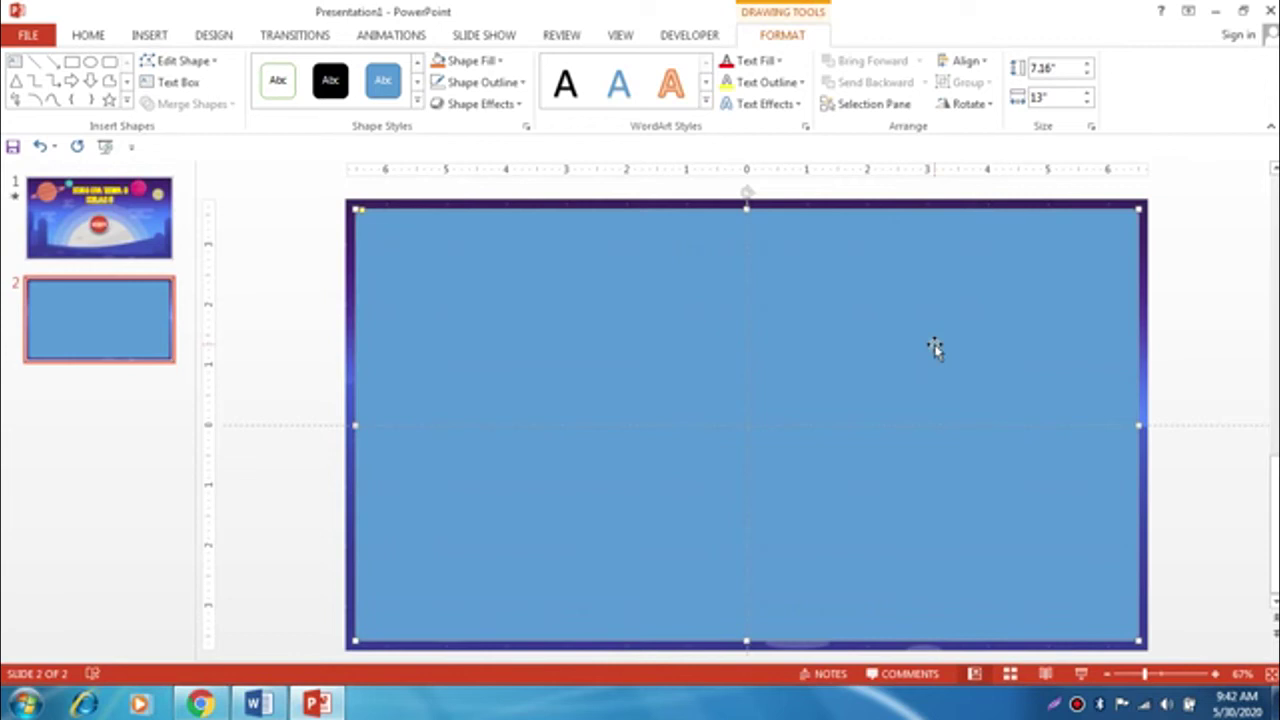
- Give the large panel 35% transparency and a lavender-blue fill in Format Shape
right_click(937, 352)
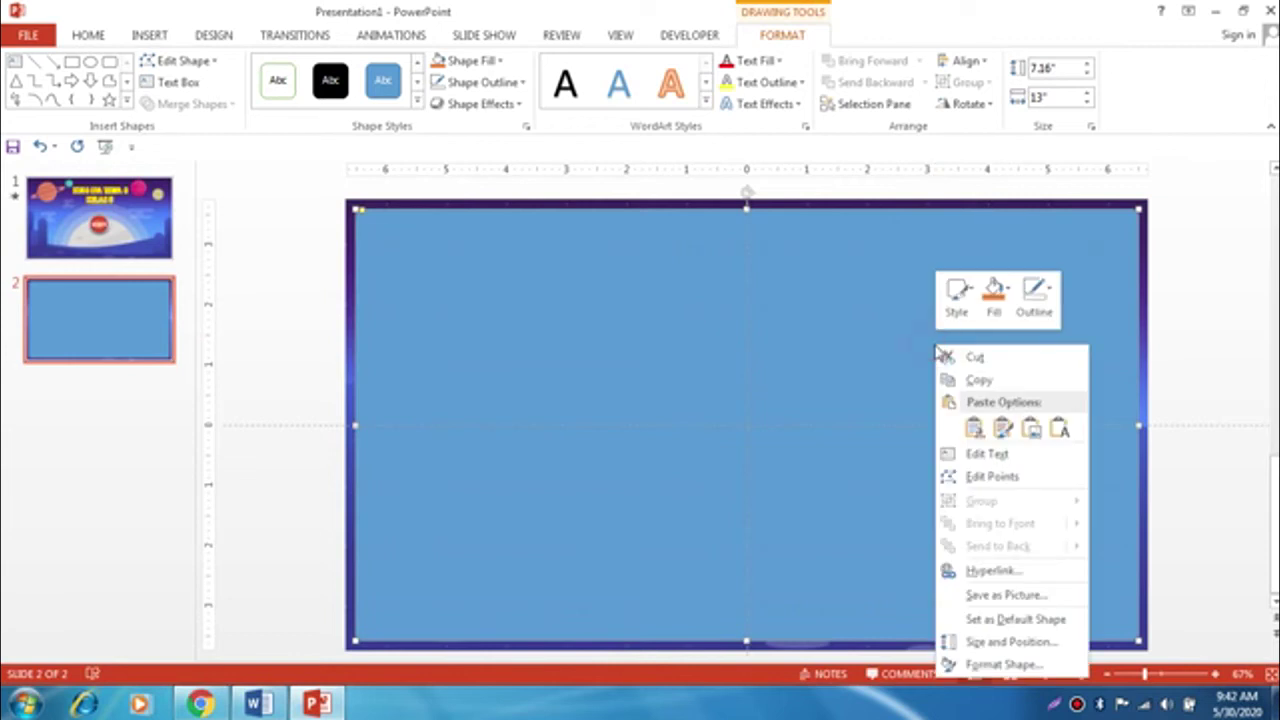
click(1024, 666)
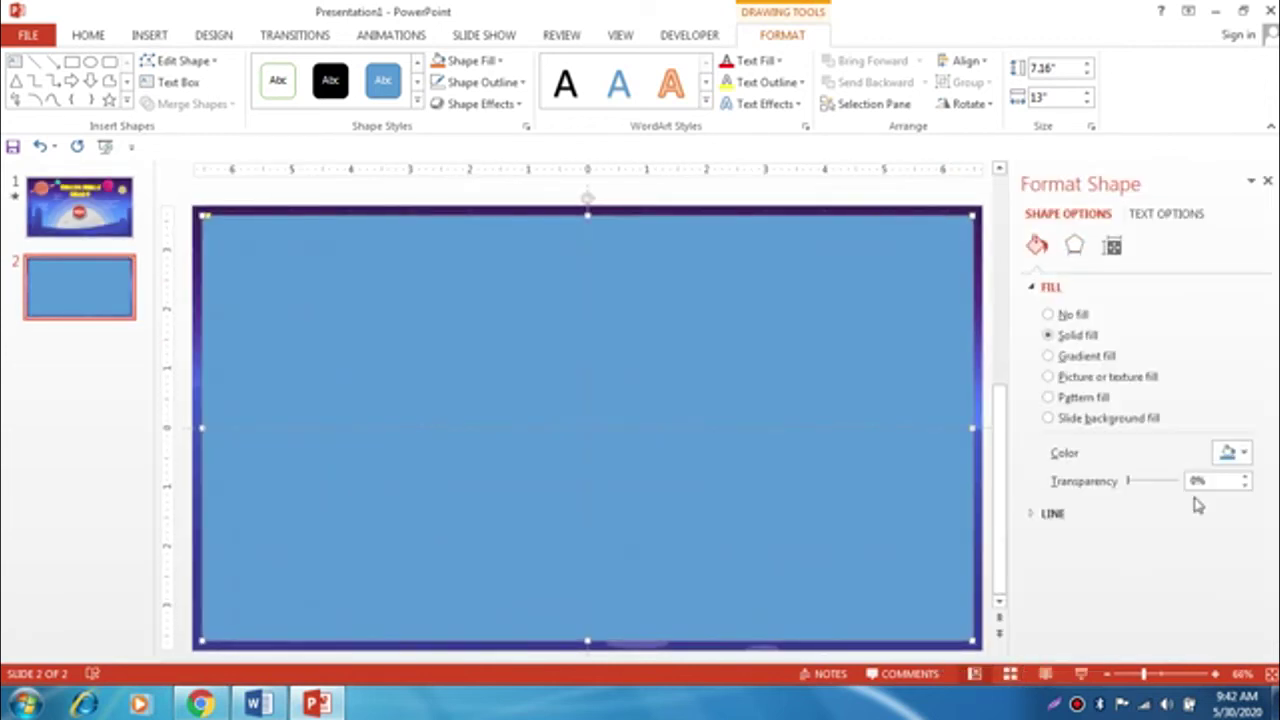
drag(1138, 481, 1149, 487)
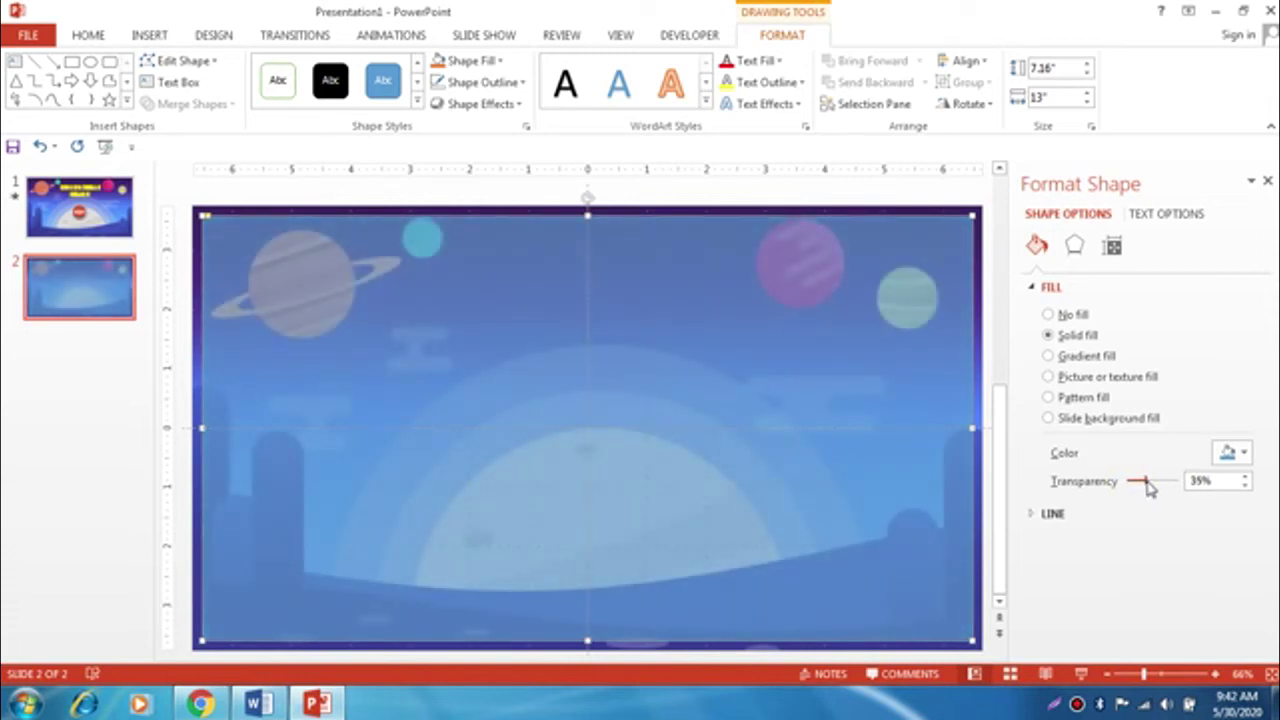
click(1247, 455)
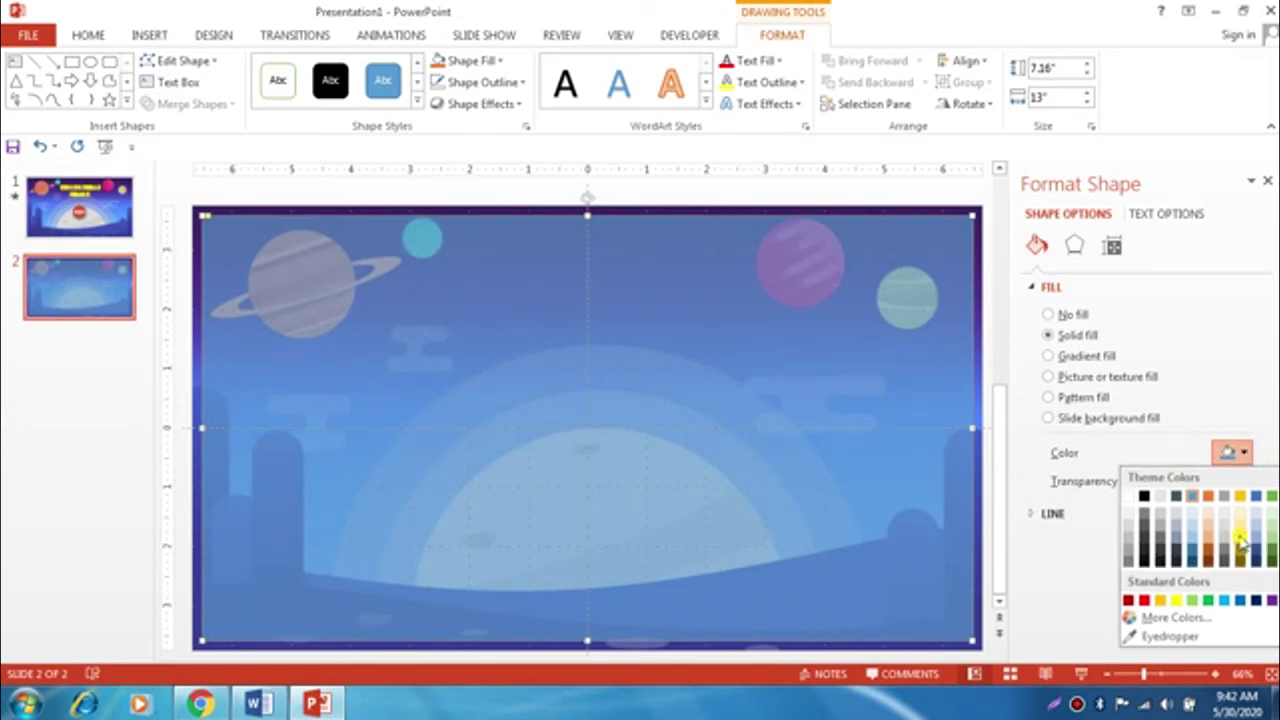
click(1240, 541)
click(1245, 455)
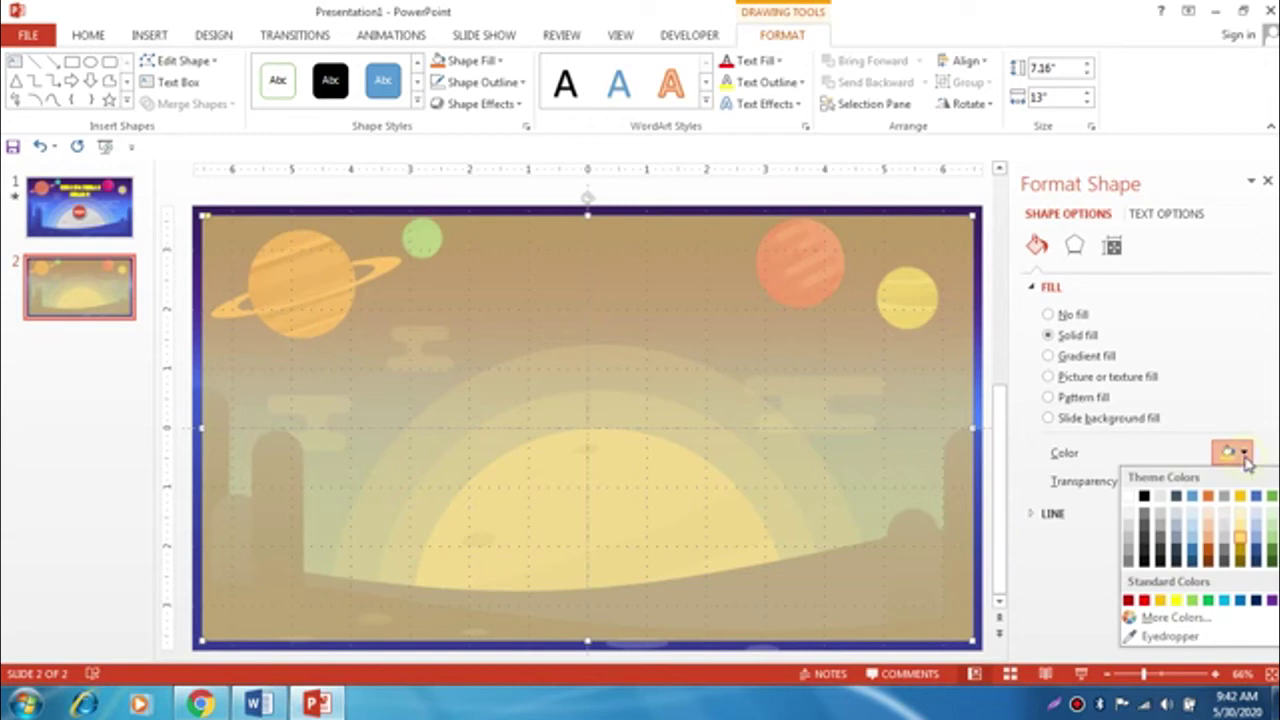
click(1227, 546)
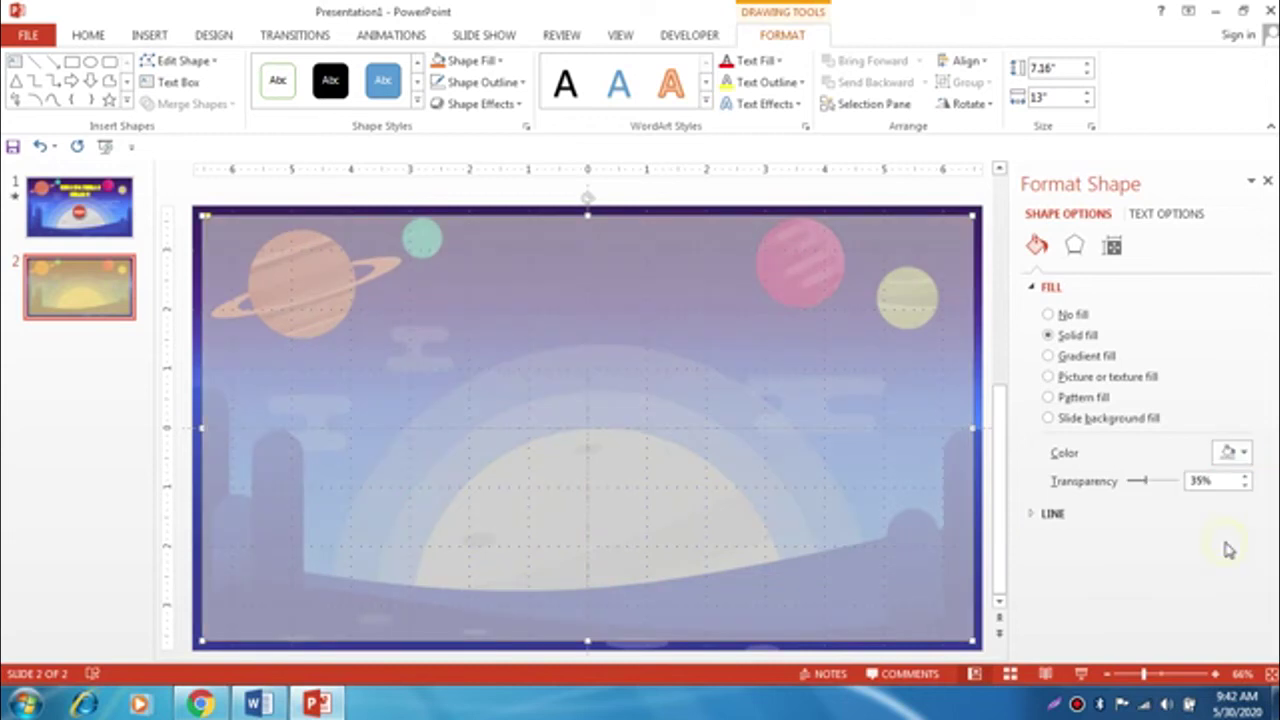
click(1267, 181)
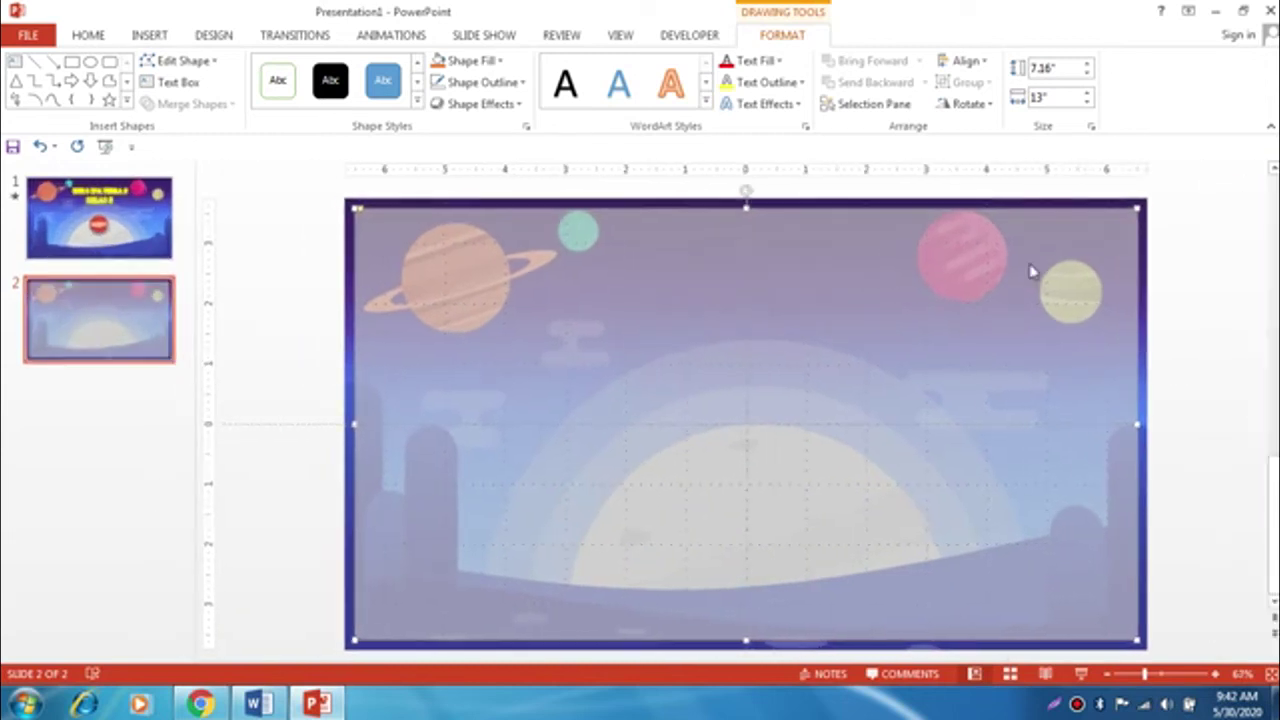
click(320, 258)
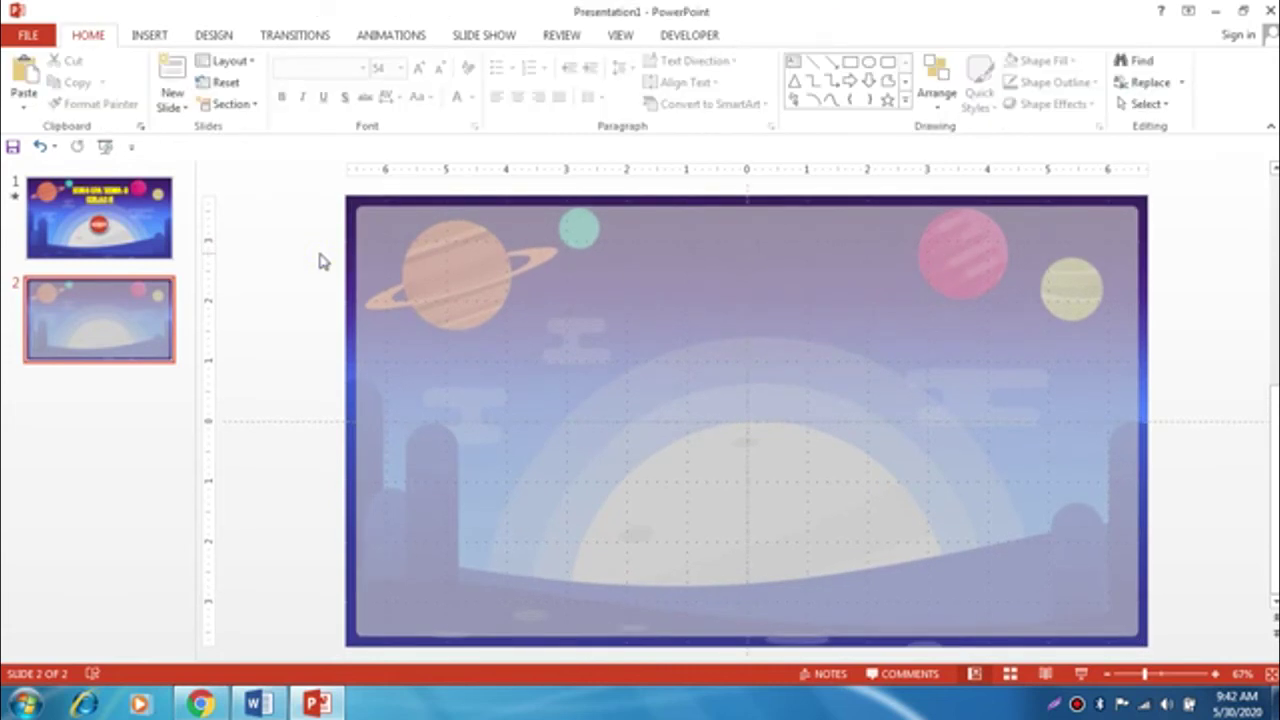
- Draw a wide pill-shaped rounded bar near the top of slide 2, fill it navy, and centre it
click(150, 36)
click(321, 88)
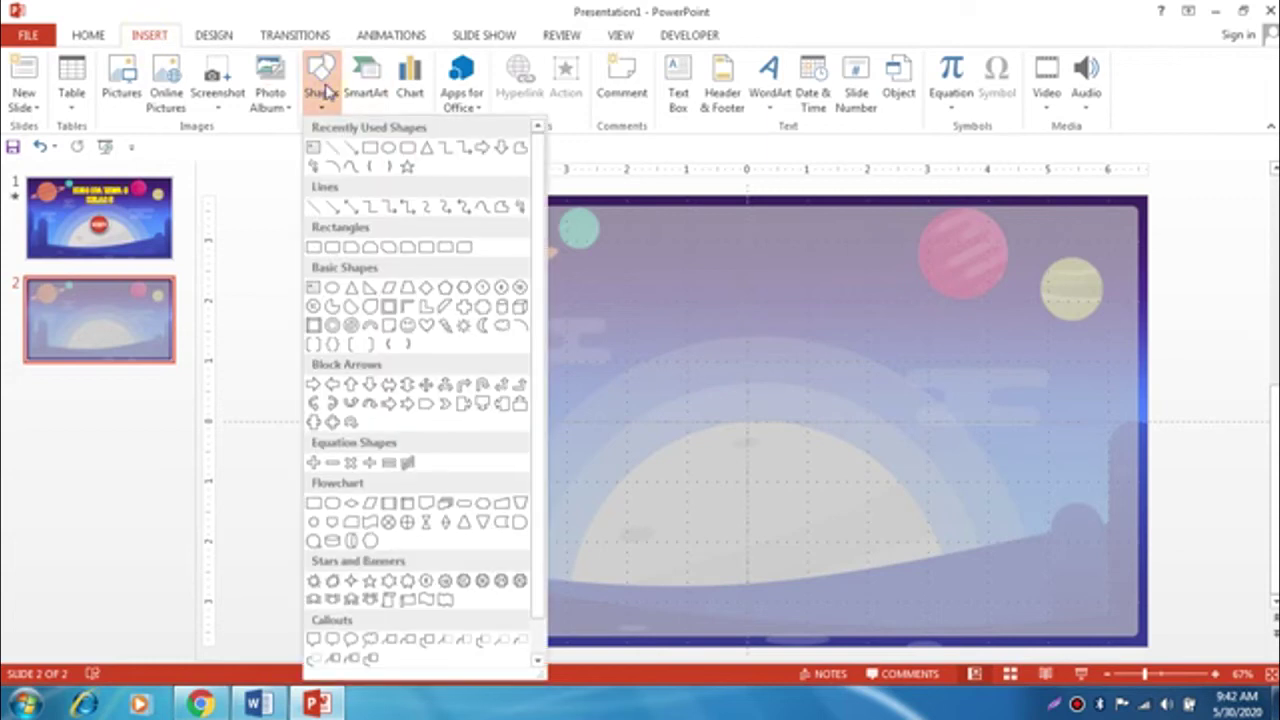
click(408, 148)
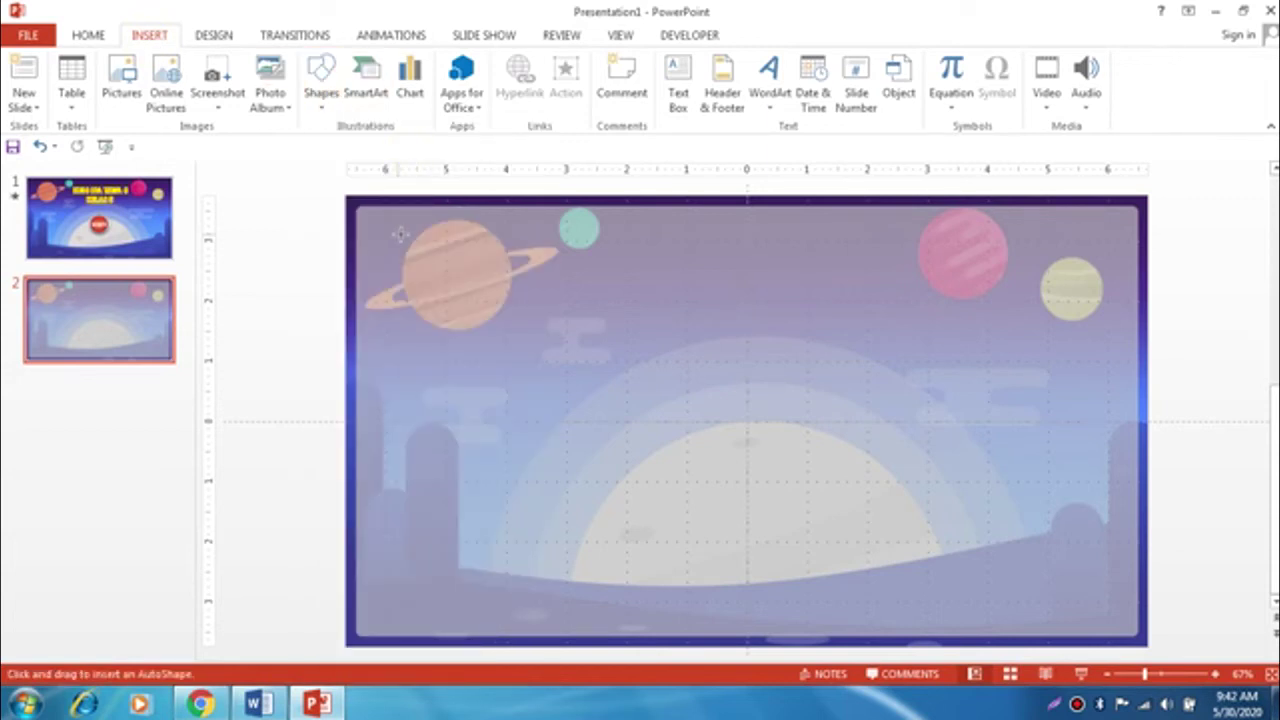
drag(424, 241, 1085, 345)
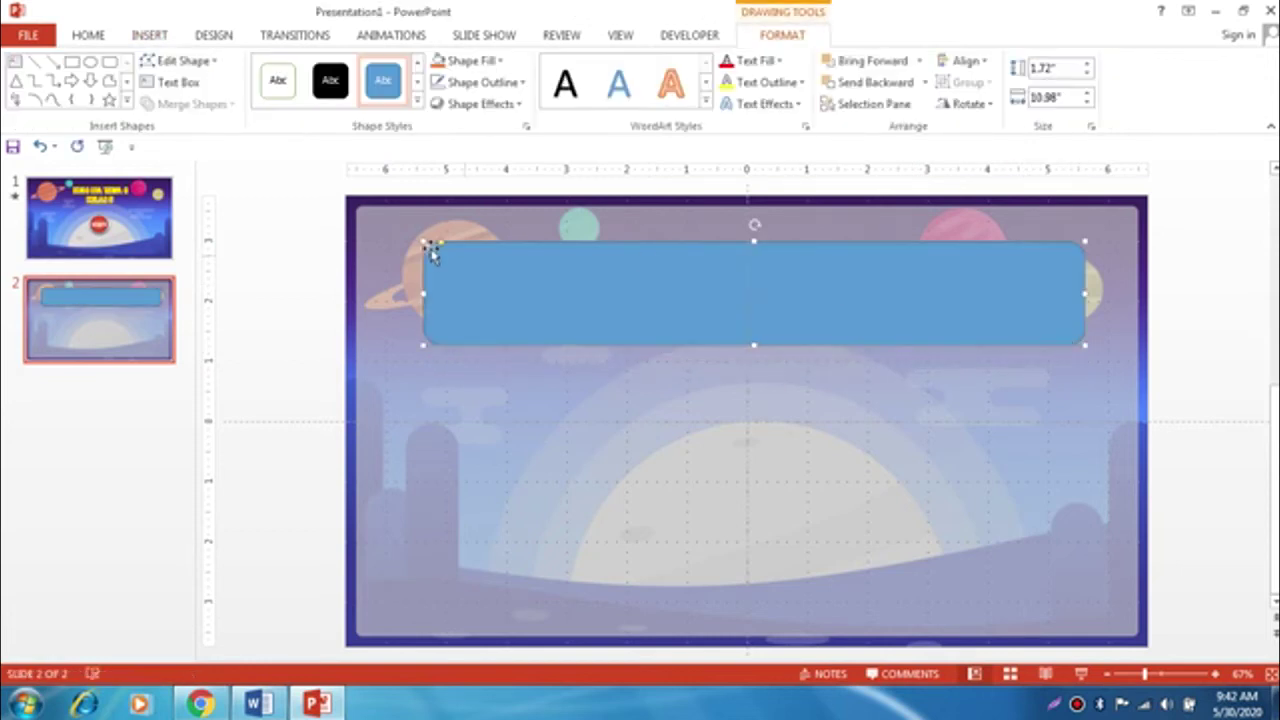
drag(439, 245, 611, 268)
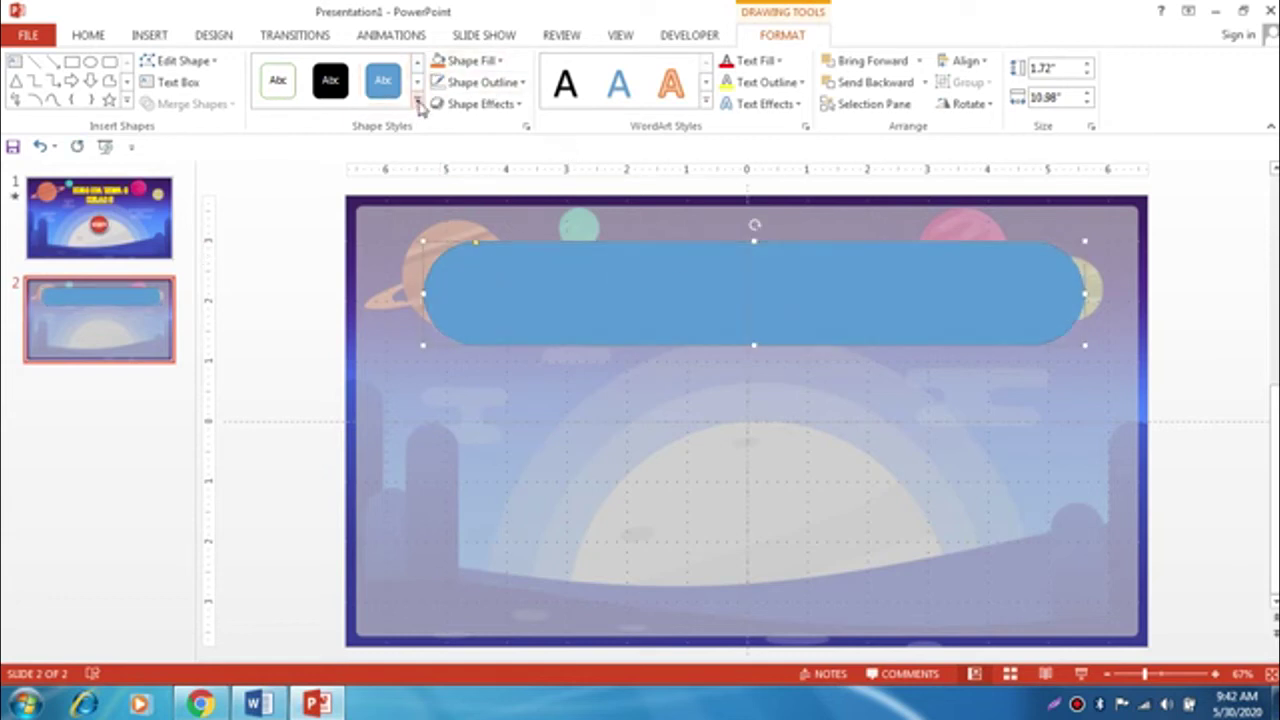
click(418, 103)
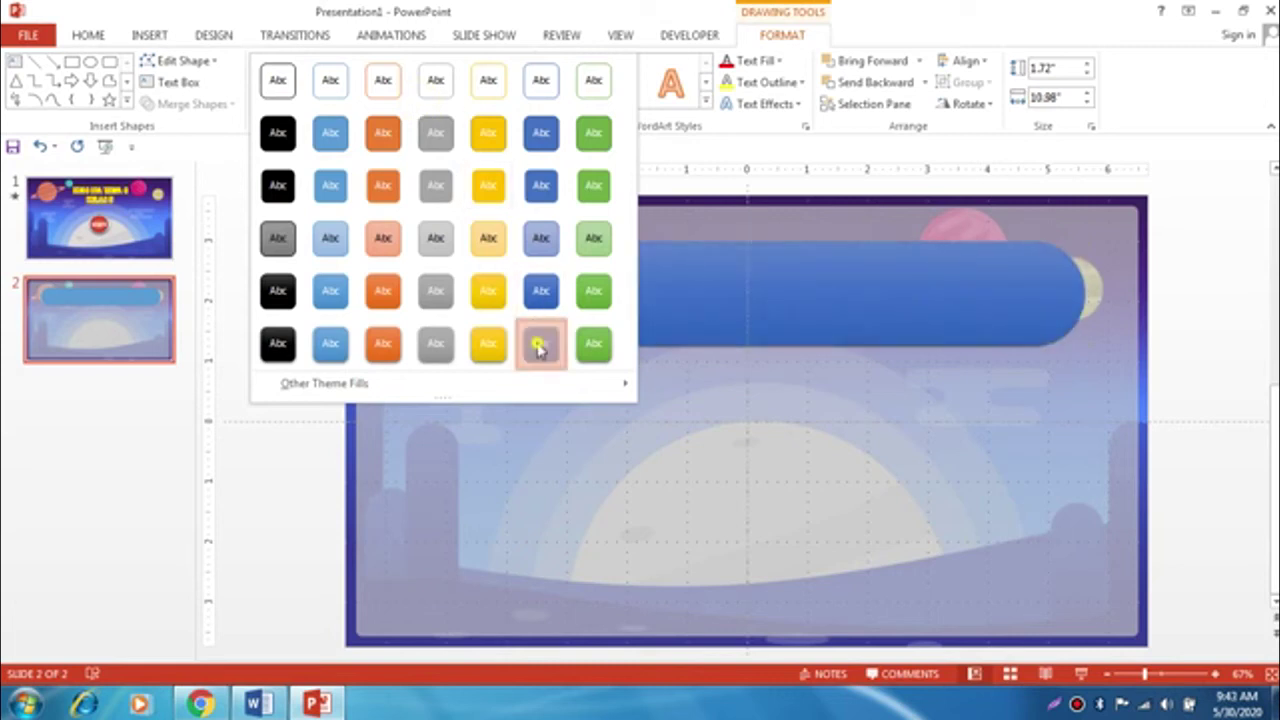
click(540, 343)
click(470, 60)
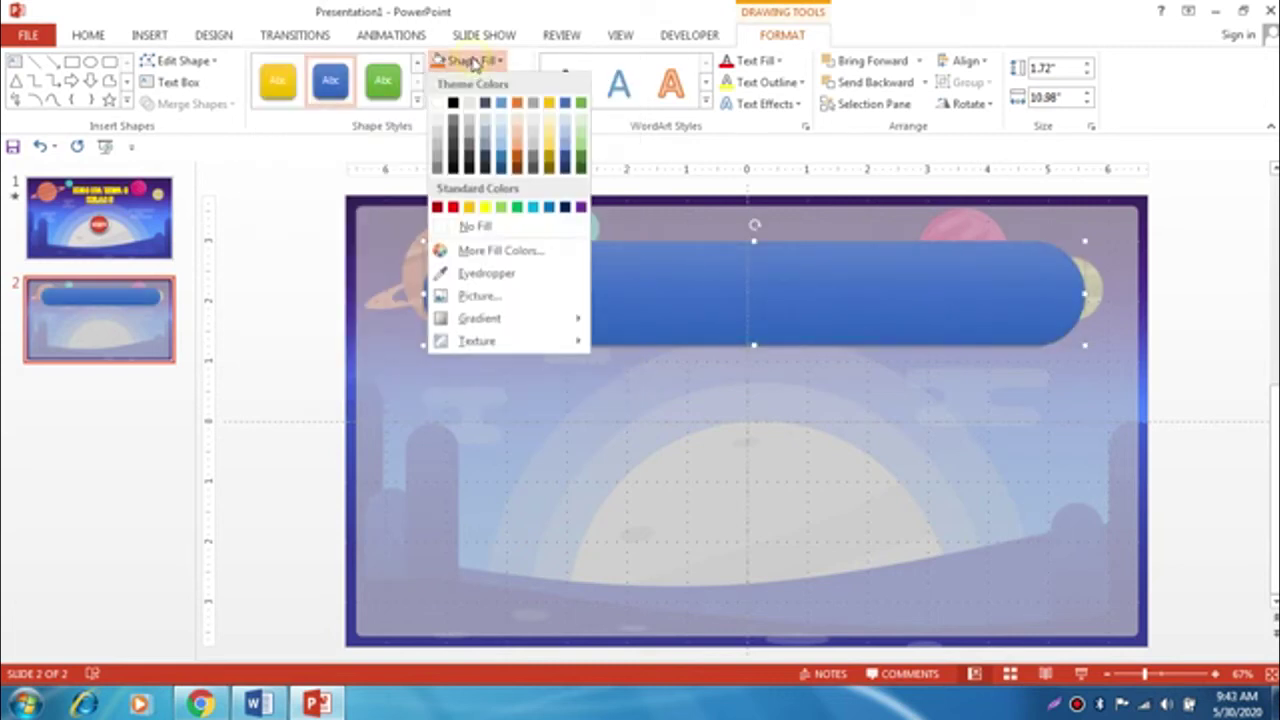
click(566, 208)
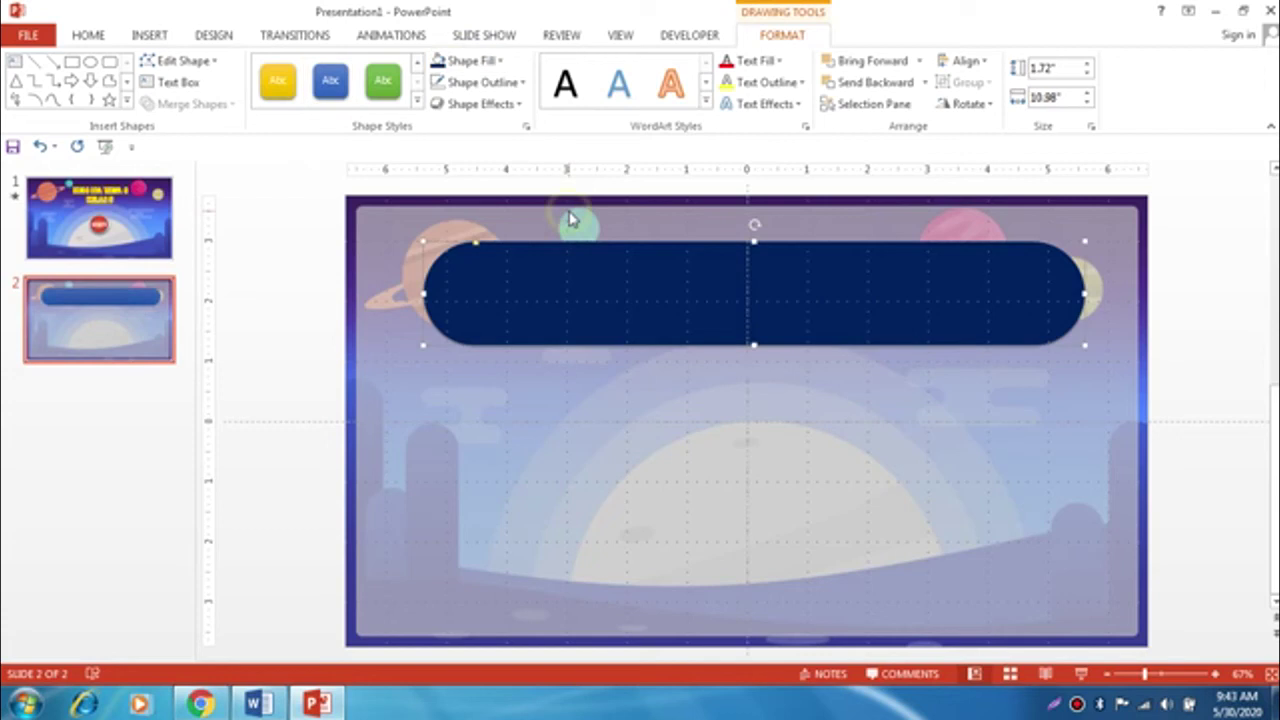
click(966, 62)
click(985, 108)
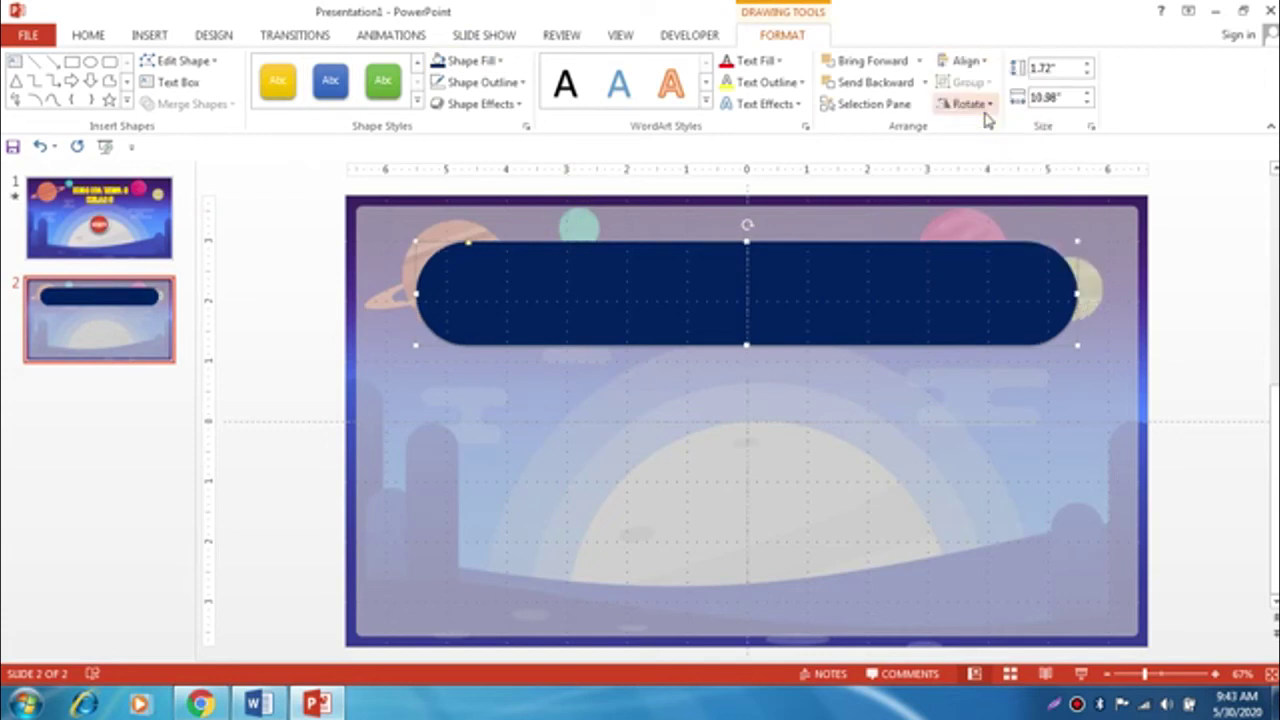
- Start editing text in the navy pill and copy question 1 from the Word quiz document
right_click(768, 304)
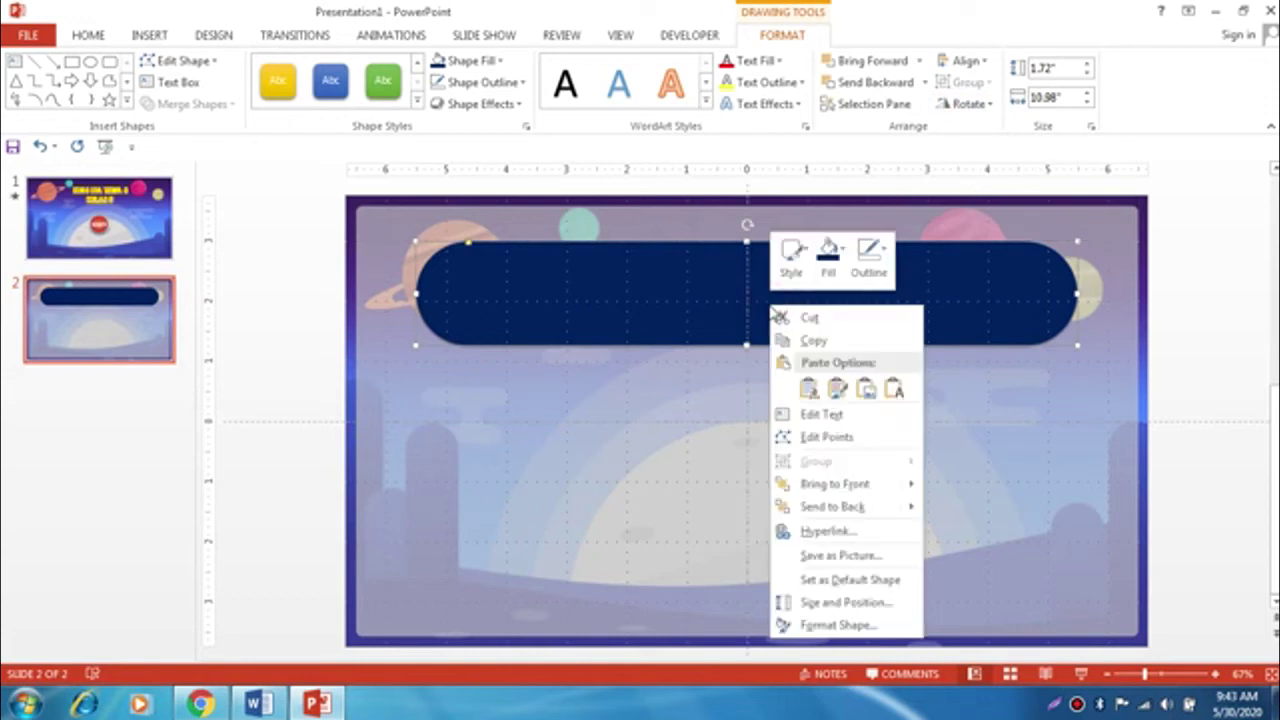
click(820, 416)
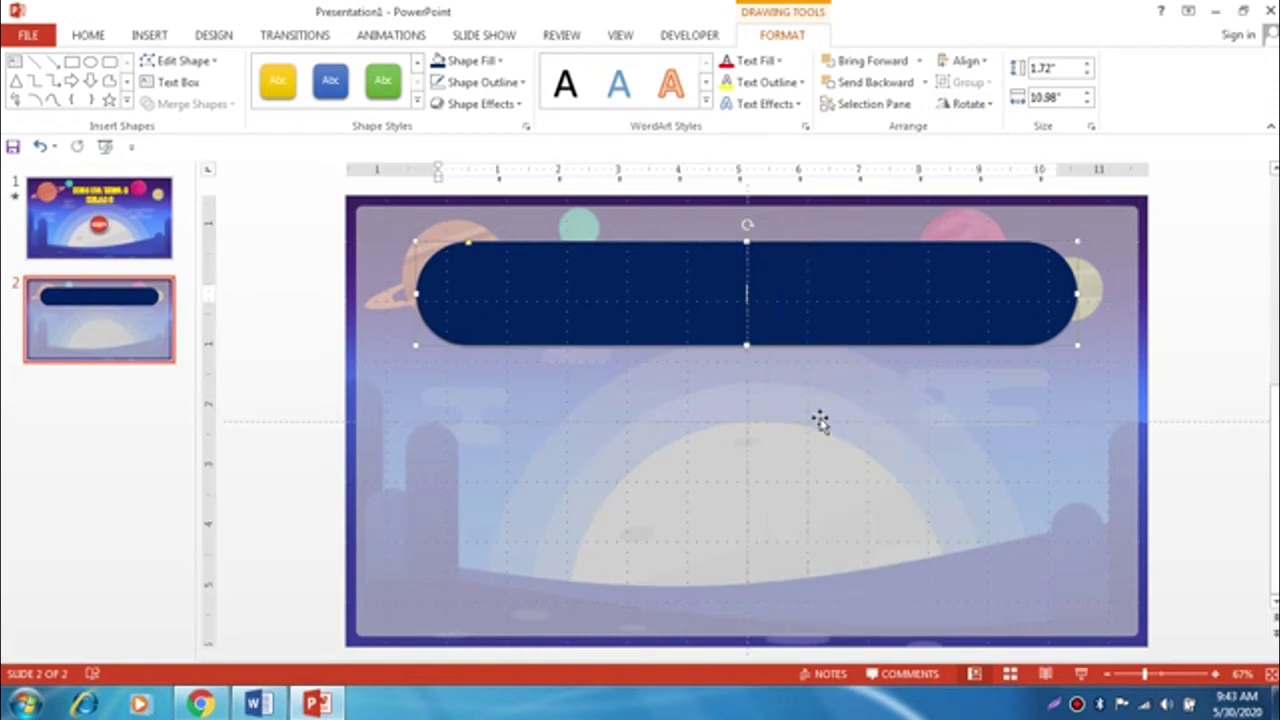
click(258, 704)
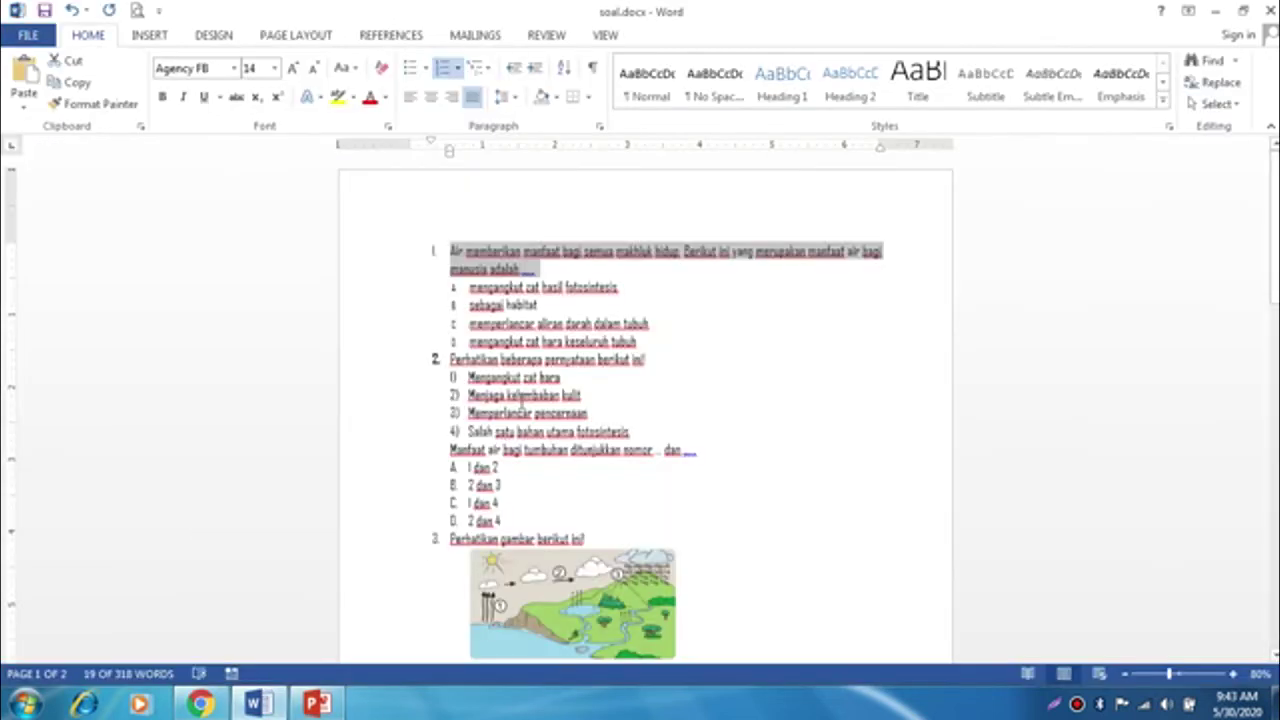
click(553, 273)
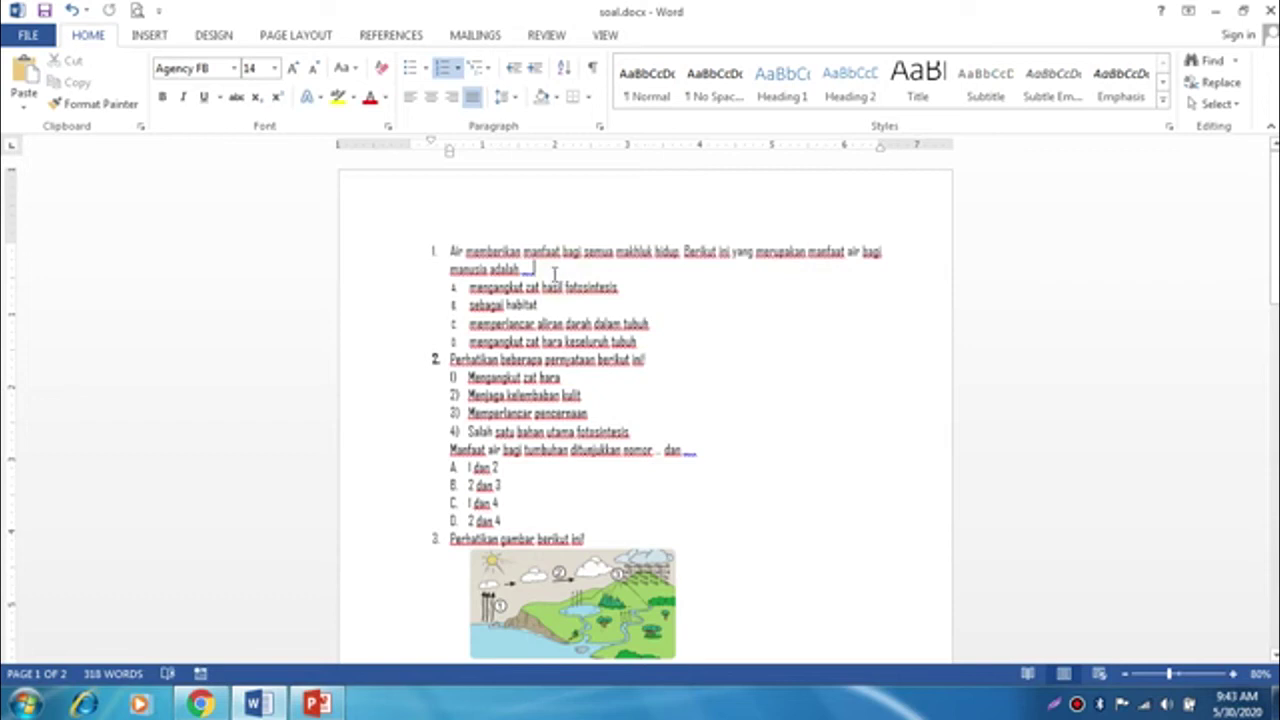
drag(545, 270, 450, 250)
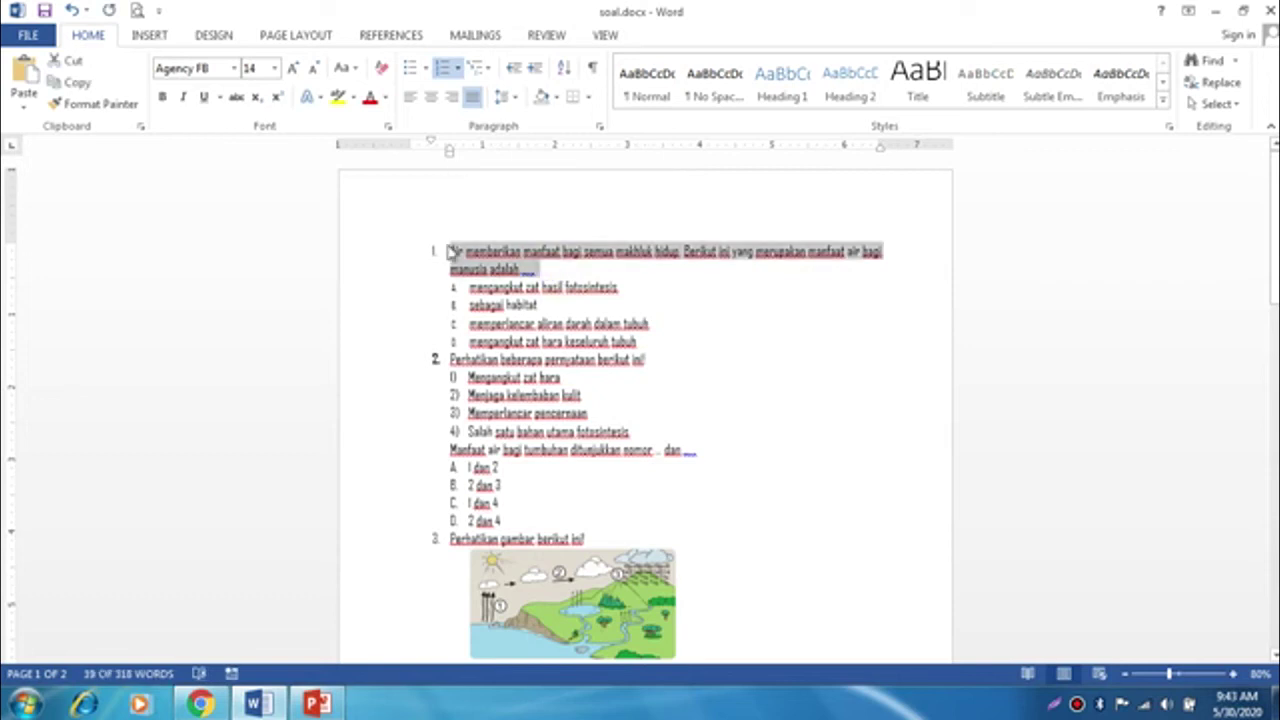
click(318, 703)
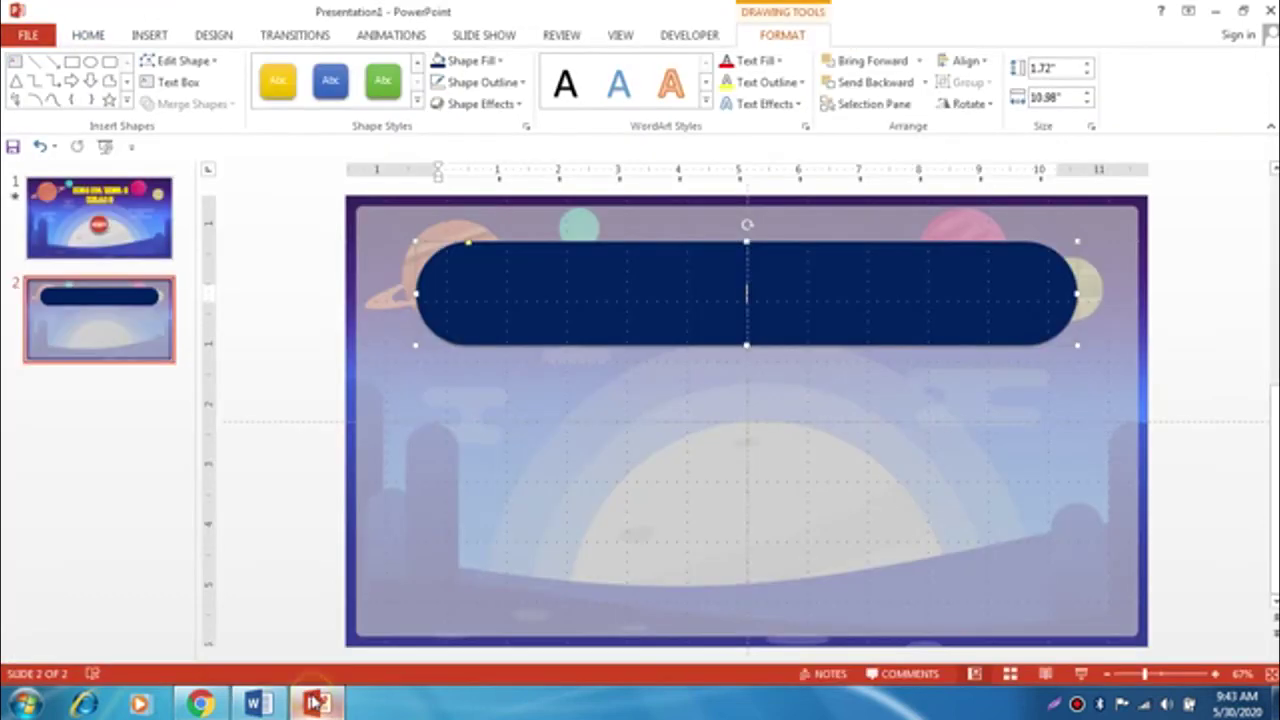
- Paste question 1 into the navy pill and number it '1.'
text(Air memberikan manfaat bagi semua makhluk hidup. Berikut ini yang merupakan manfaat air bagi manusia adalah ... .)
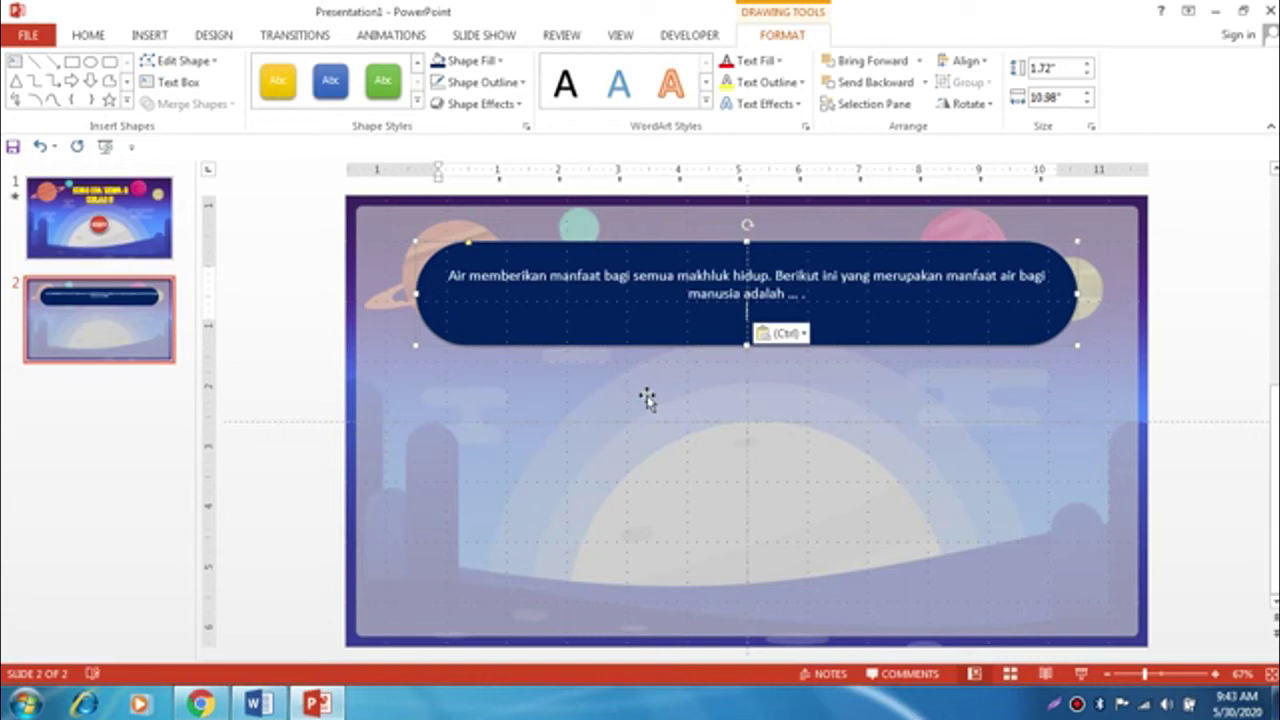
click(449, 276)
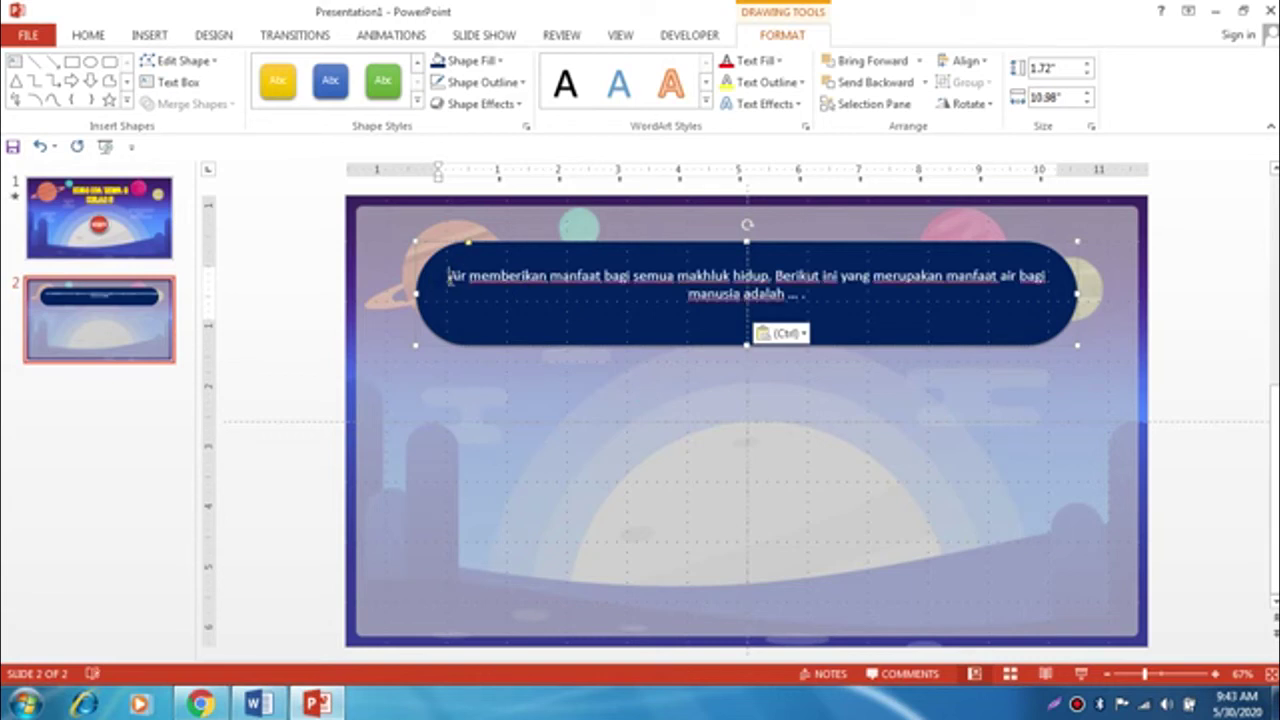
text(1.)
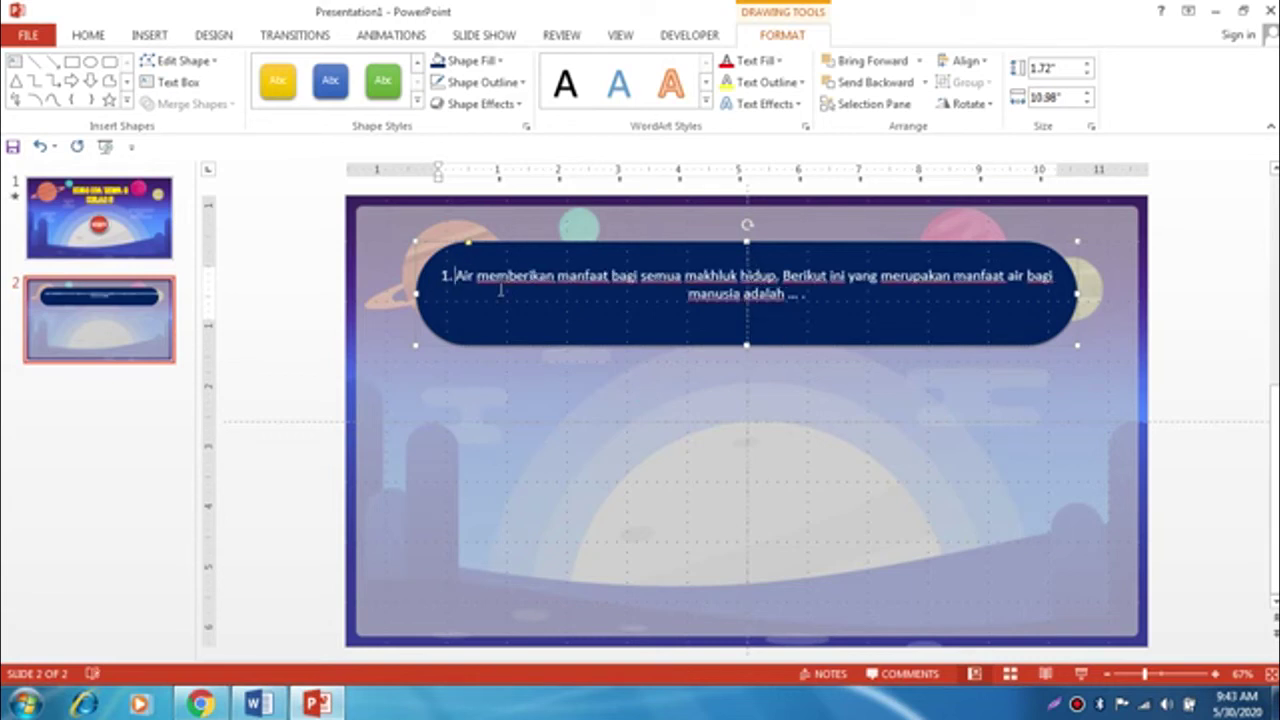
key(ctrl+a)
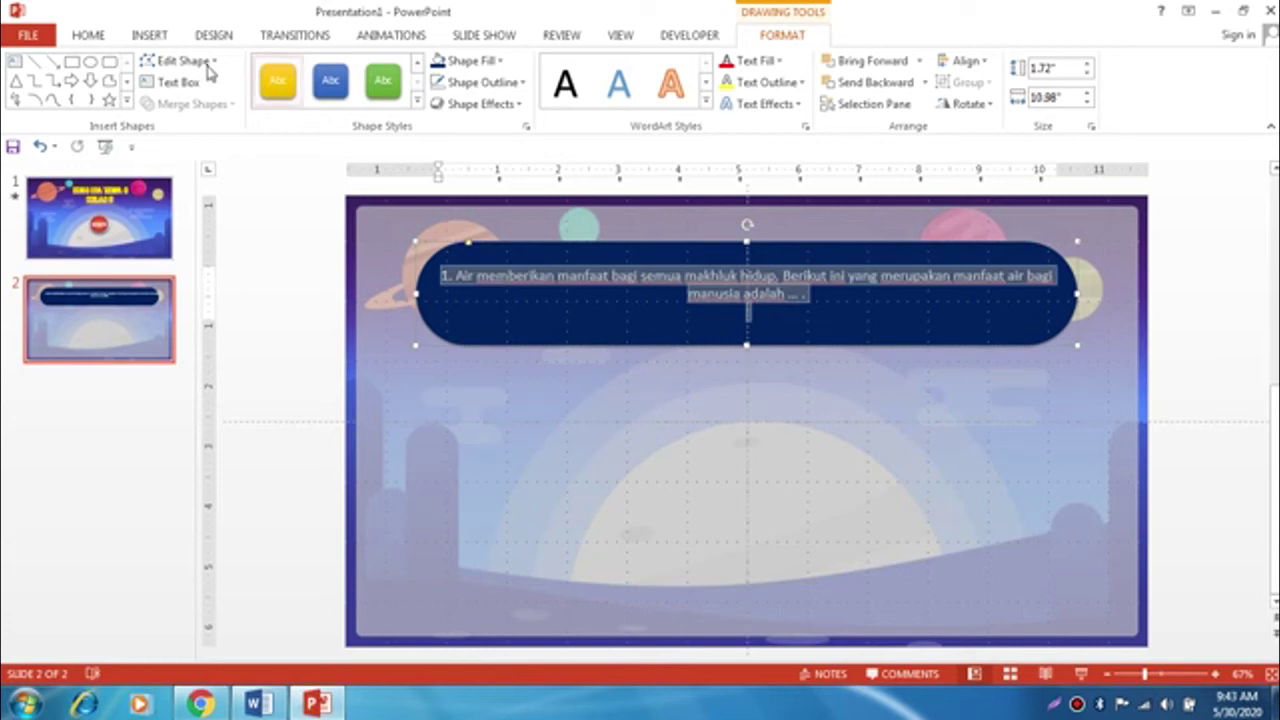
- Set the question text to Agency FB size 28 and adjust its vertical alignment
click(86, 37)
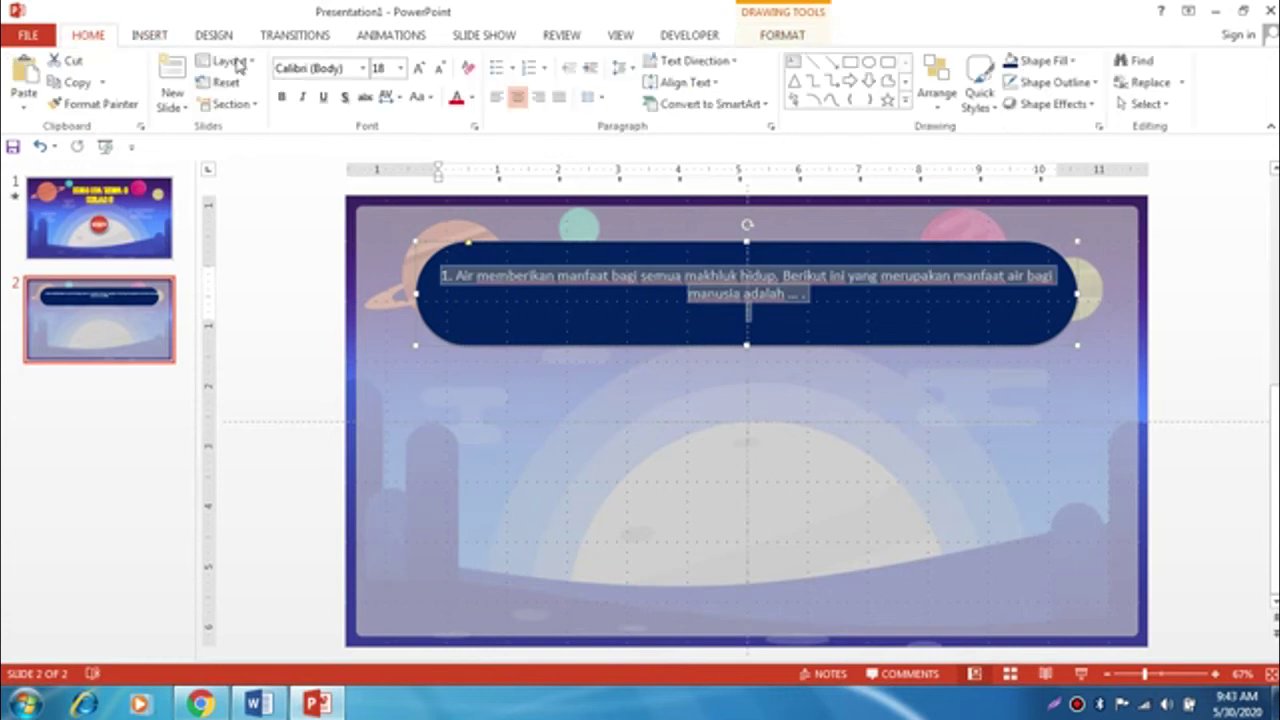
click(362, 68)
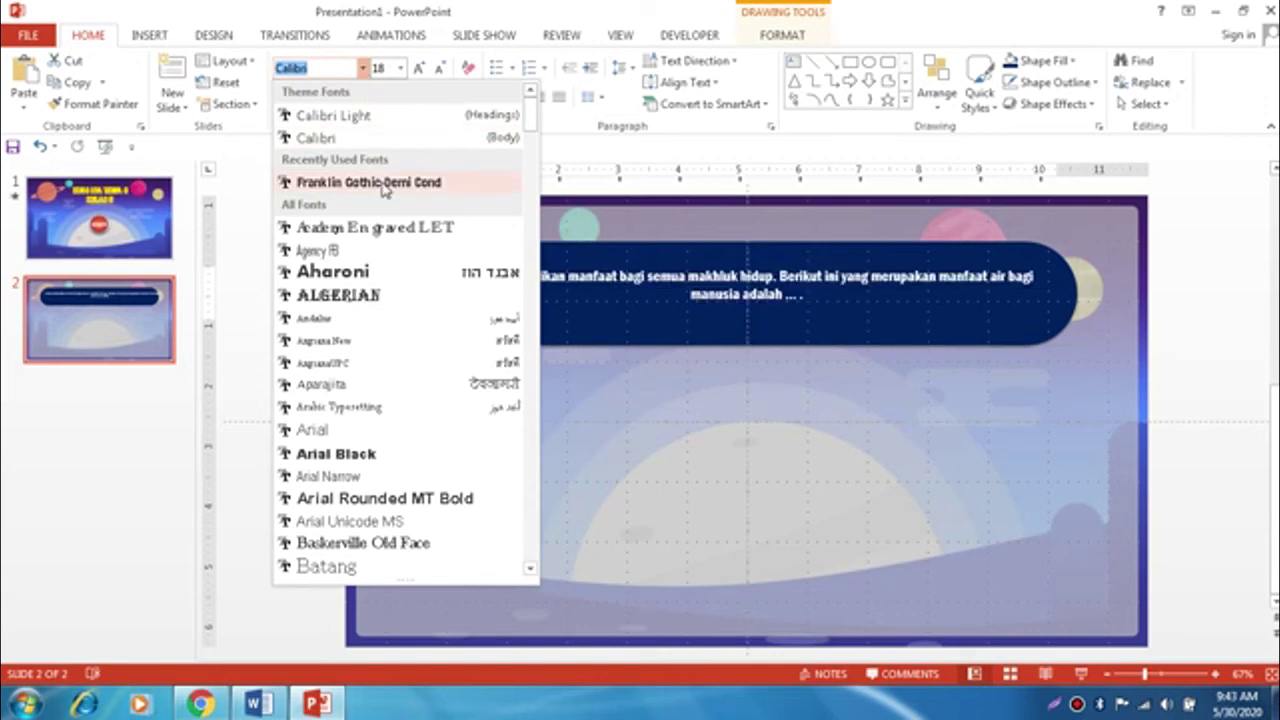
click(384, 252)
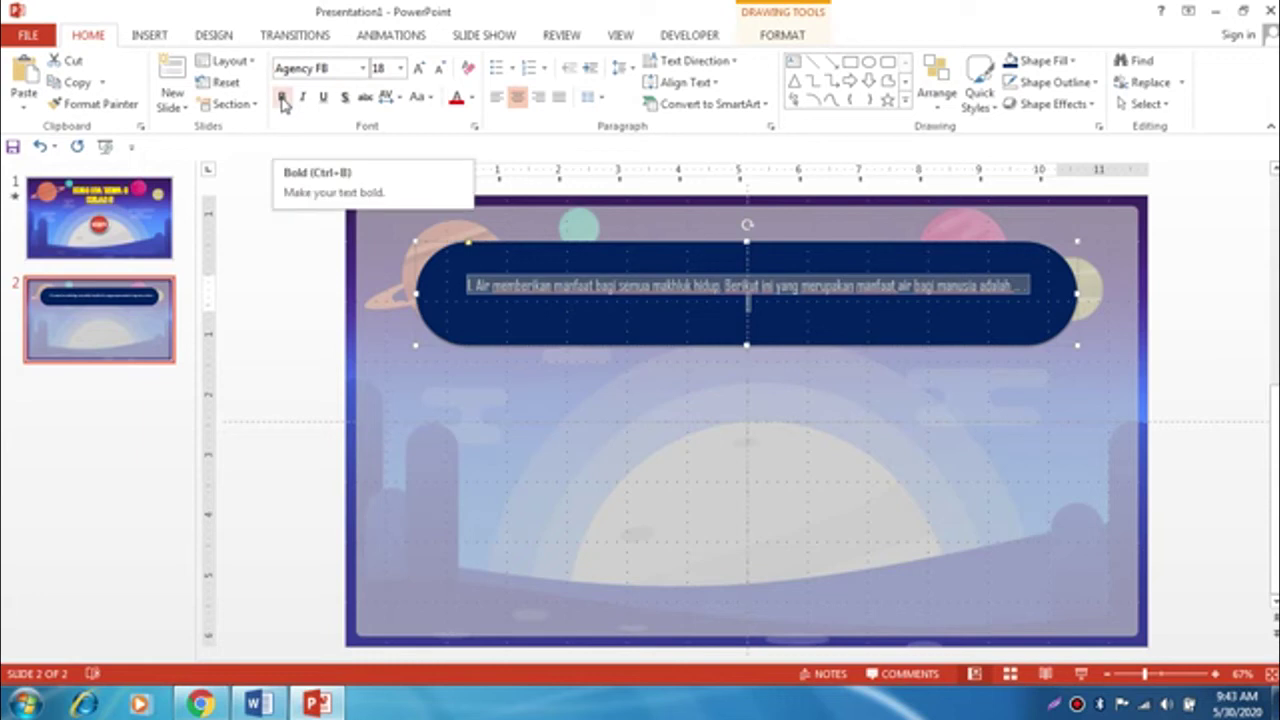
click(416, 70)
click(416, 70)
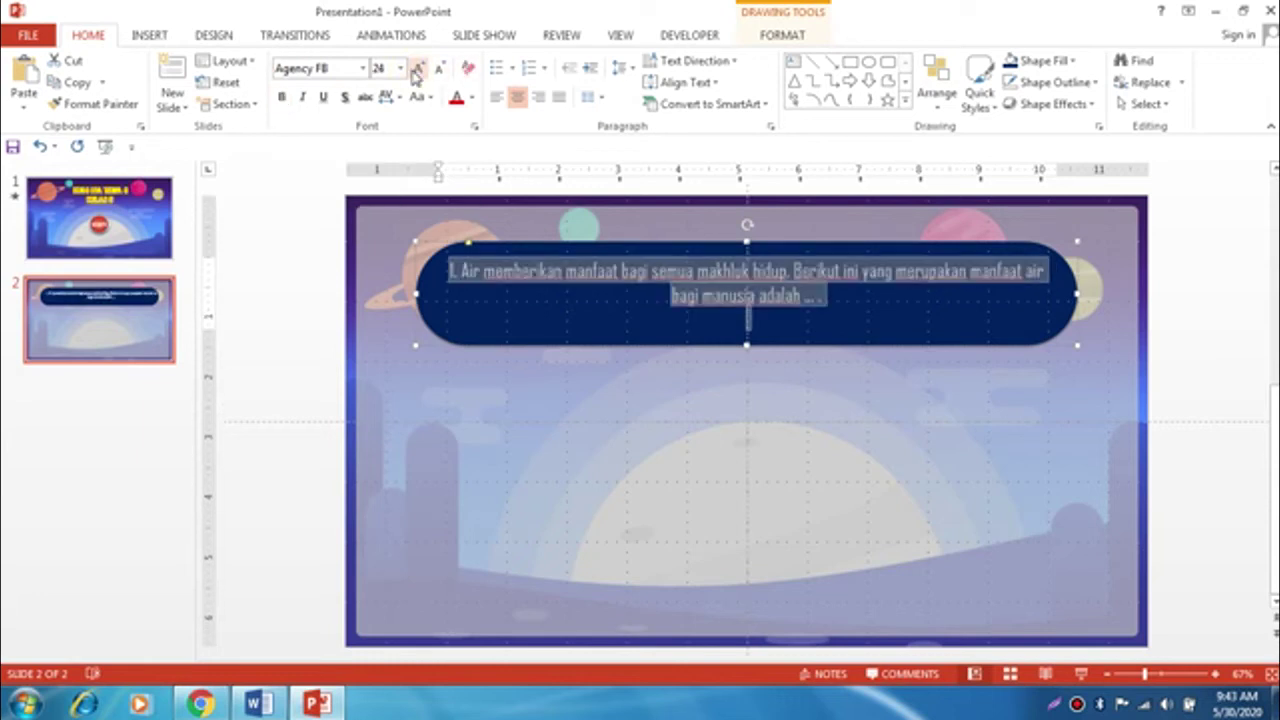
click(416, 70)
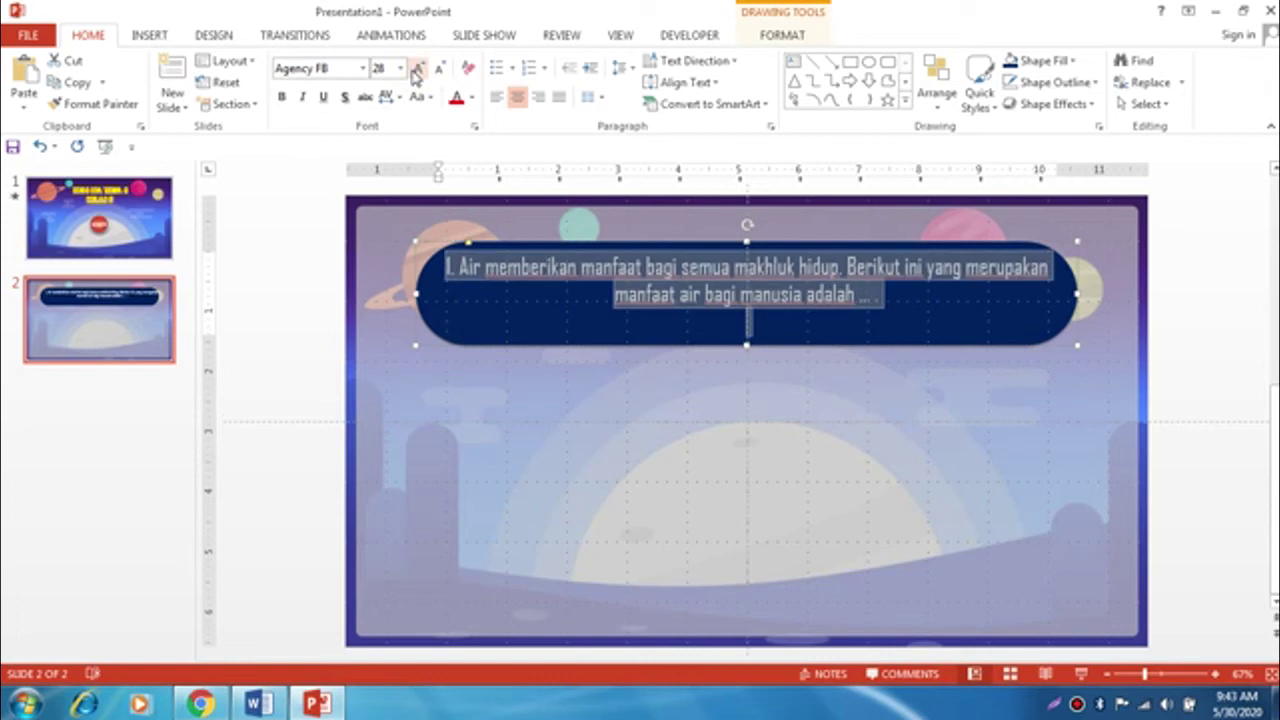
click(679, 84)
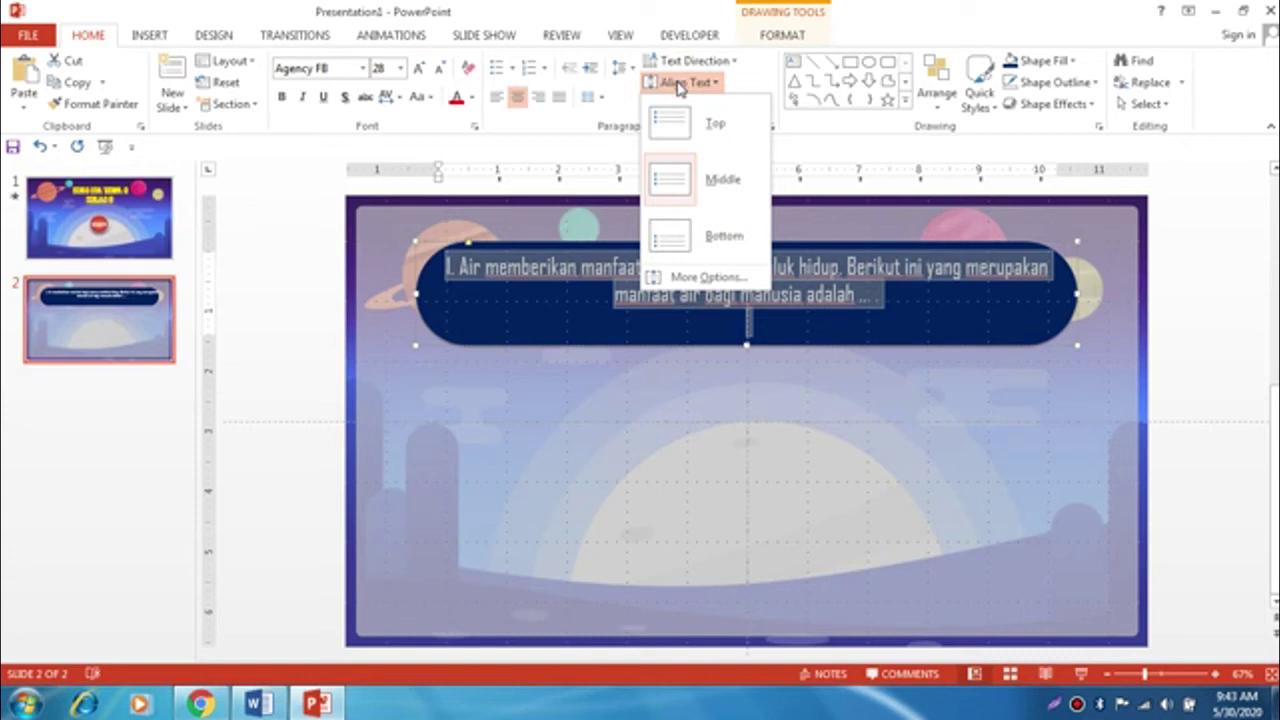
click(670, 122)
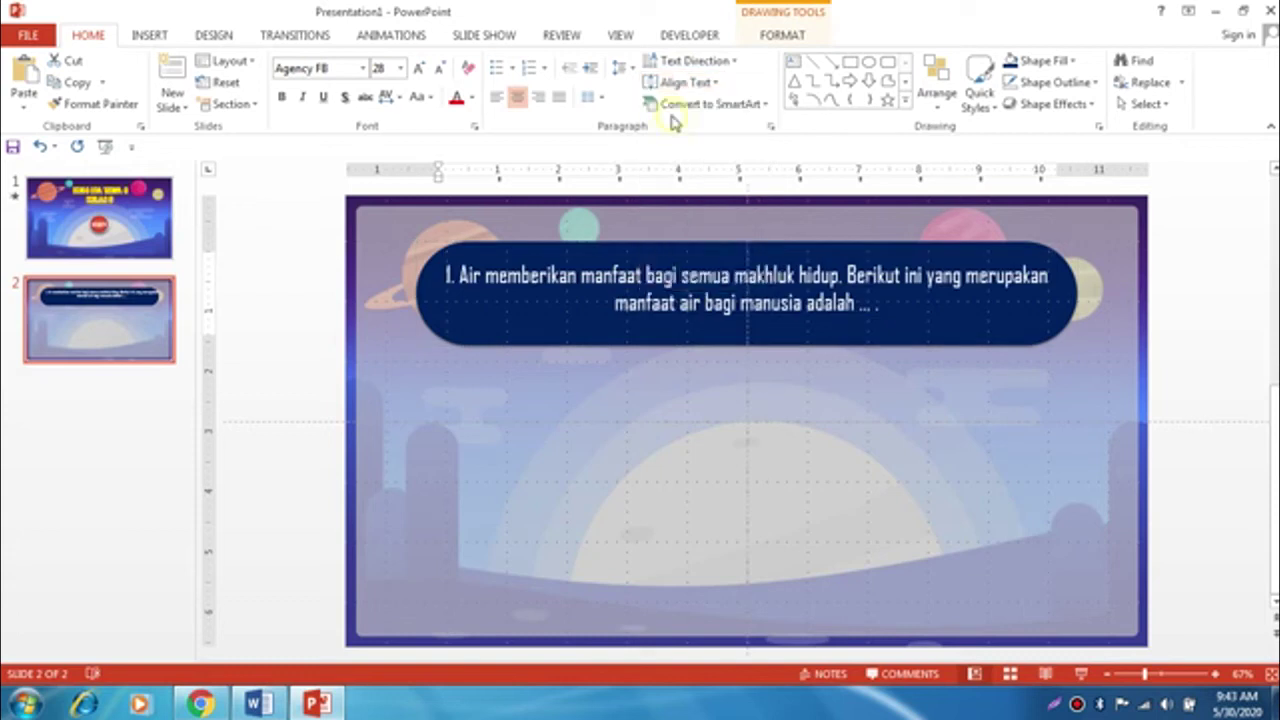
click(1174, 312)
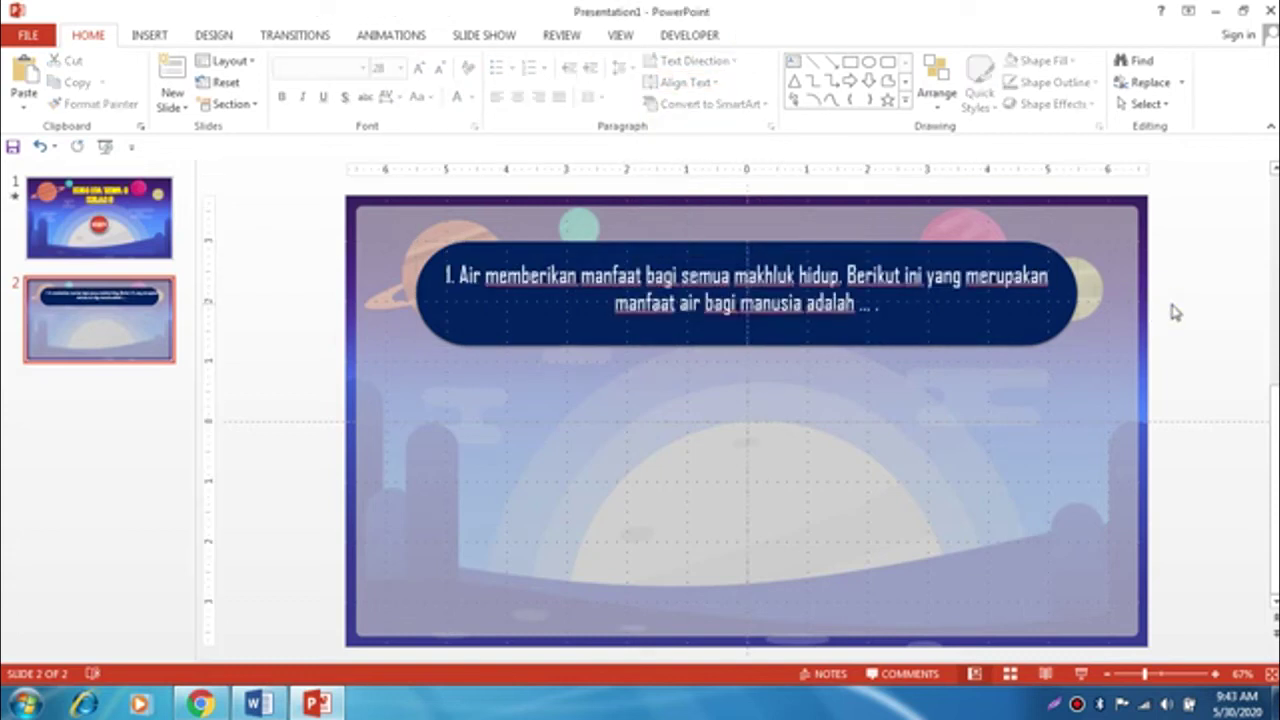
key(ctrl+z)
- Draw a rectangle at the lower left of slide 2 with a dark navy style and fill
click(147, 36)
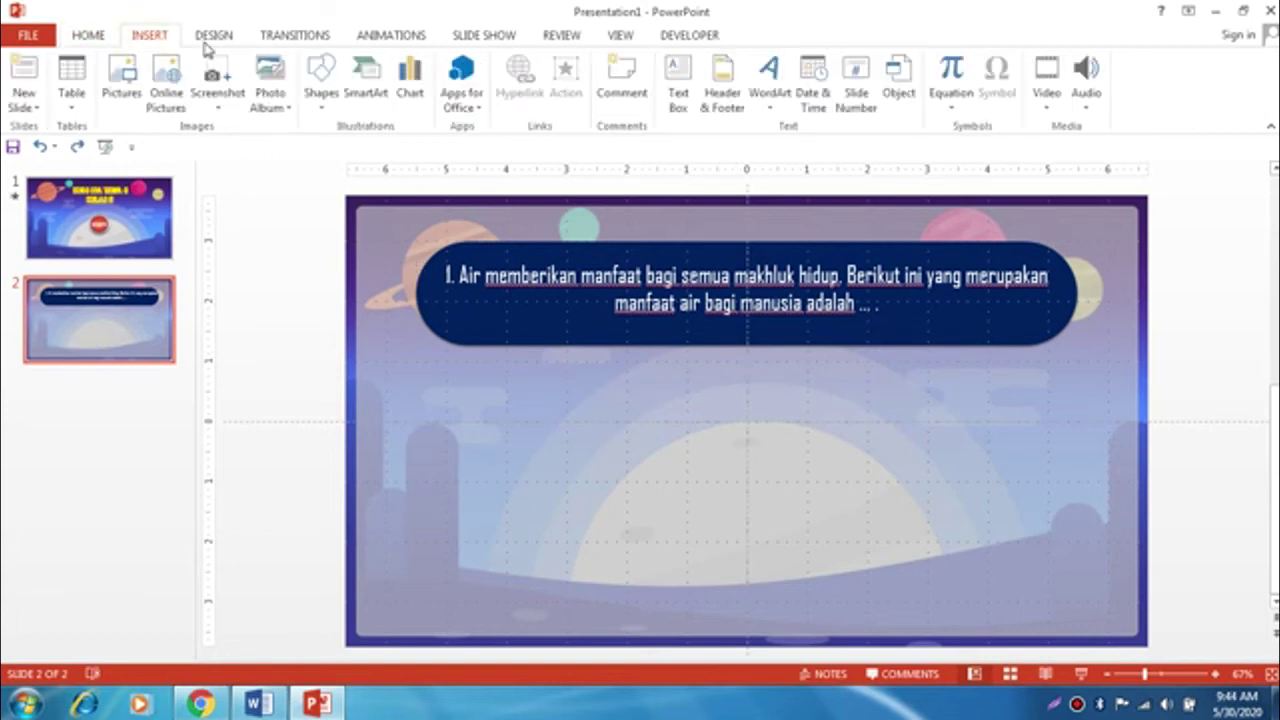
click(318, 80)
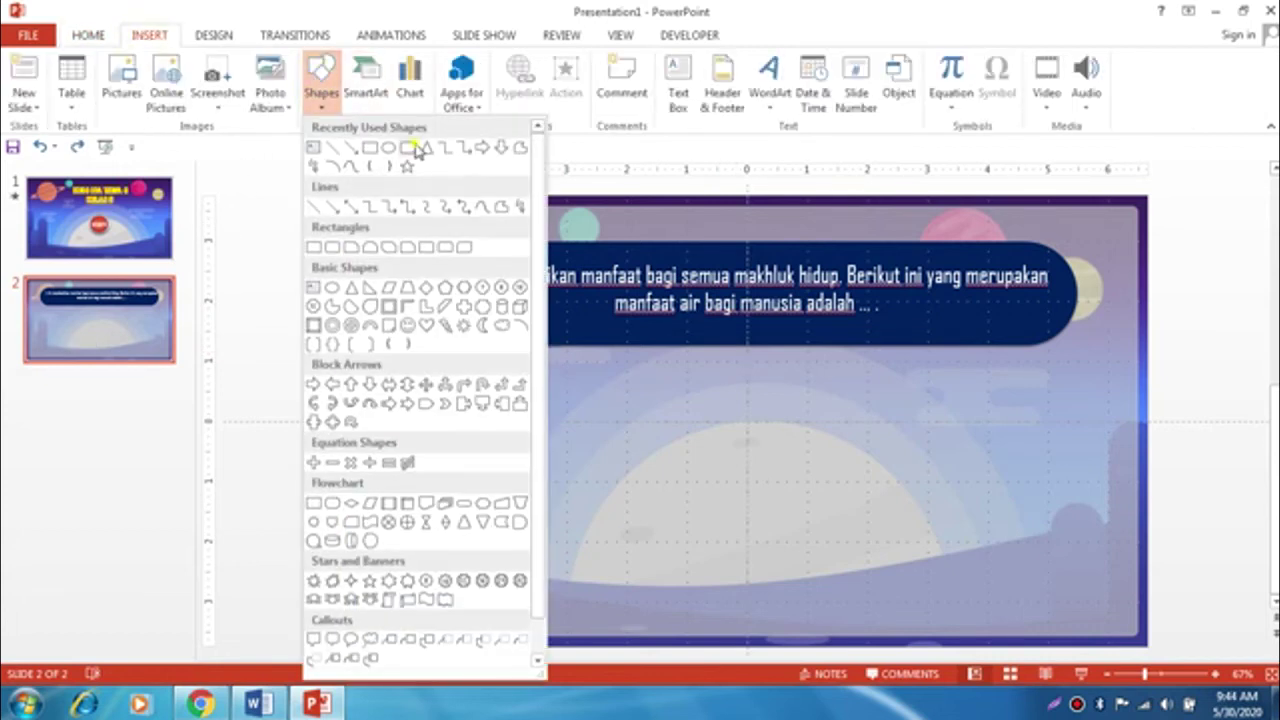
click(416, 148)
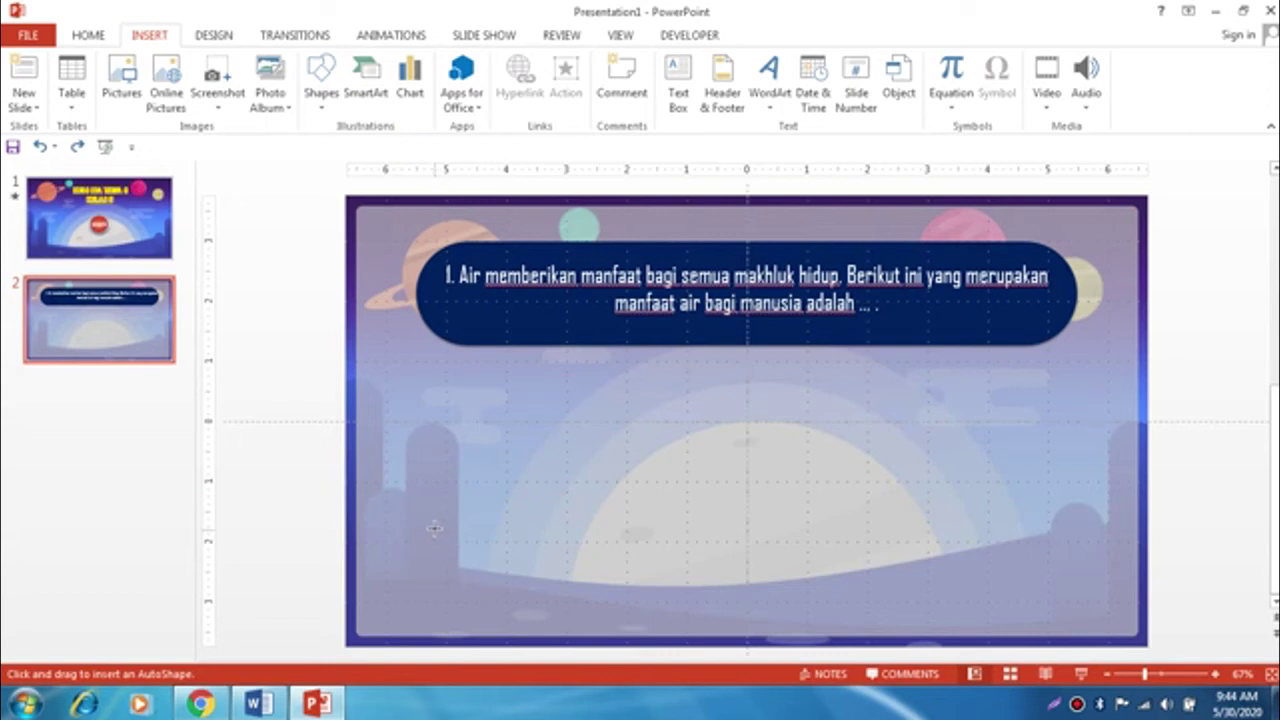
drag(432, 514, 723, 567)
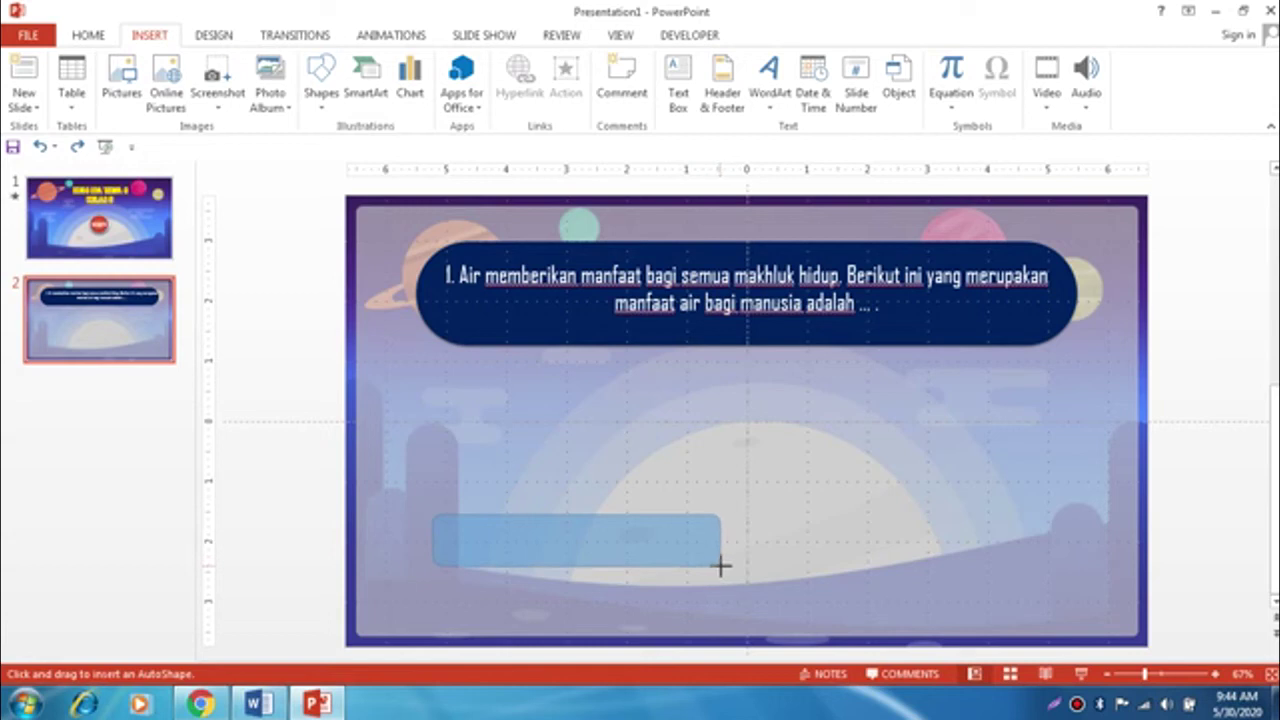
drag(720, 566, 727, 566)
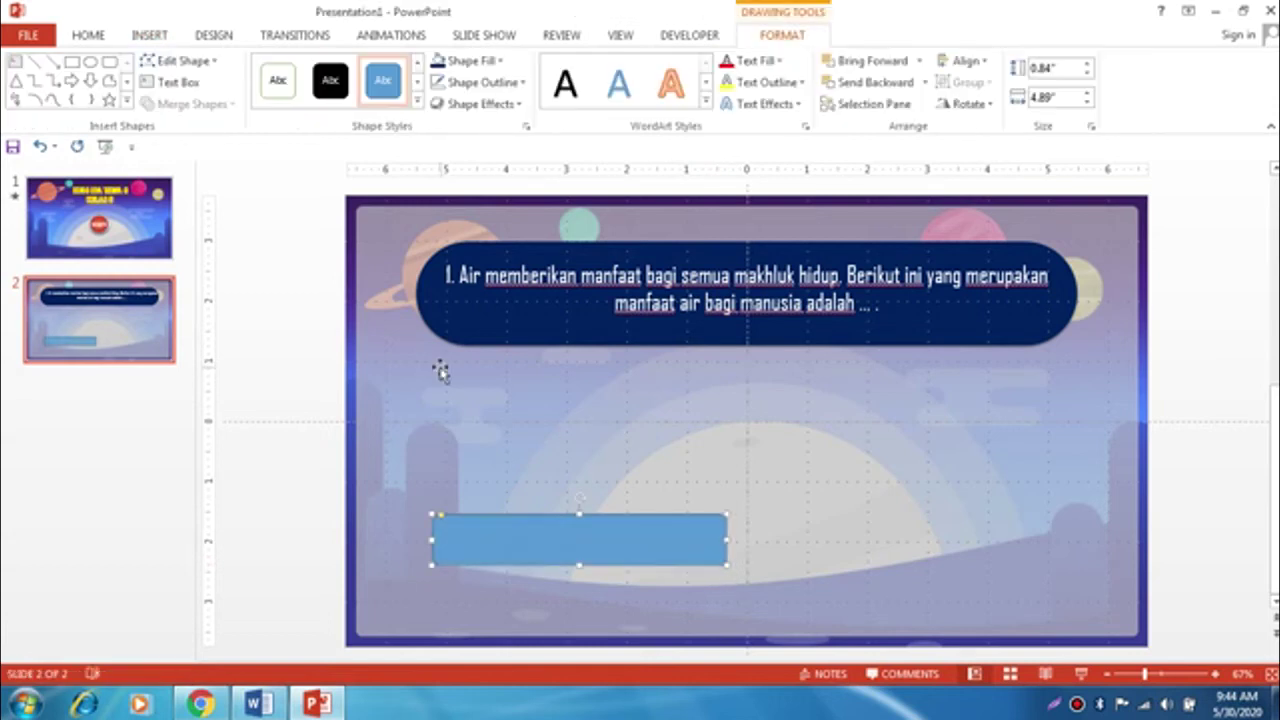
click(417, 100)
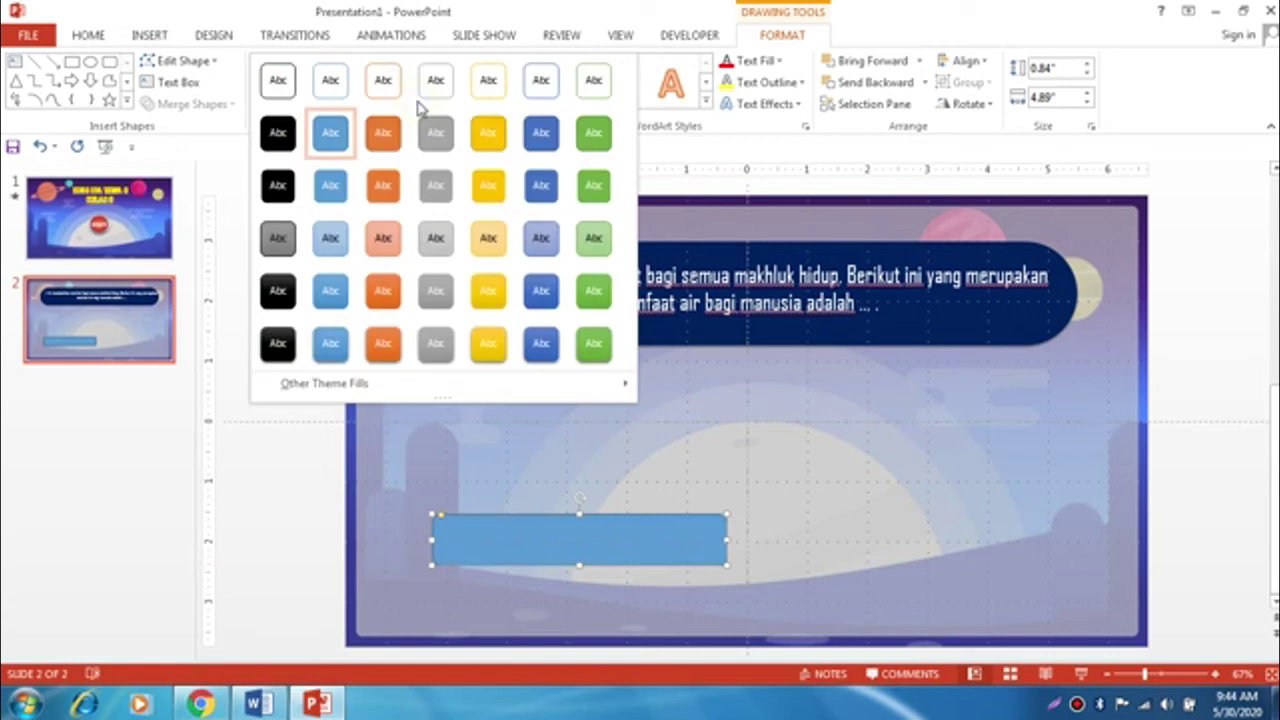
click(542, 353)
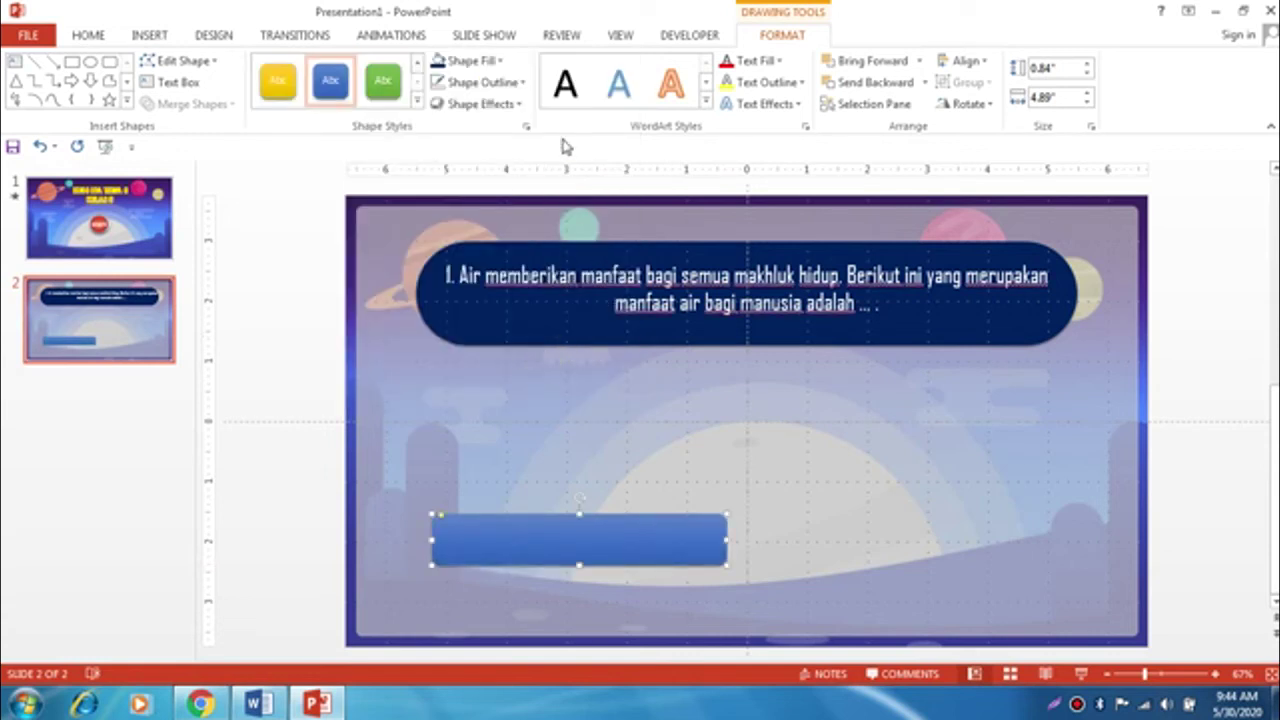
click(439, 63)
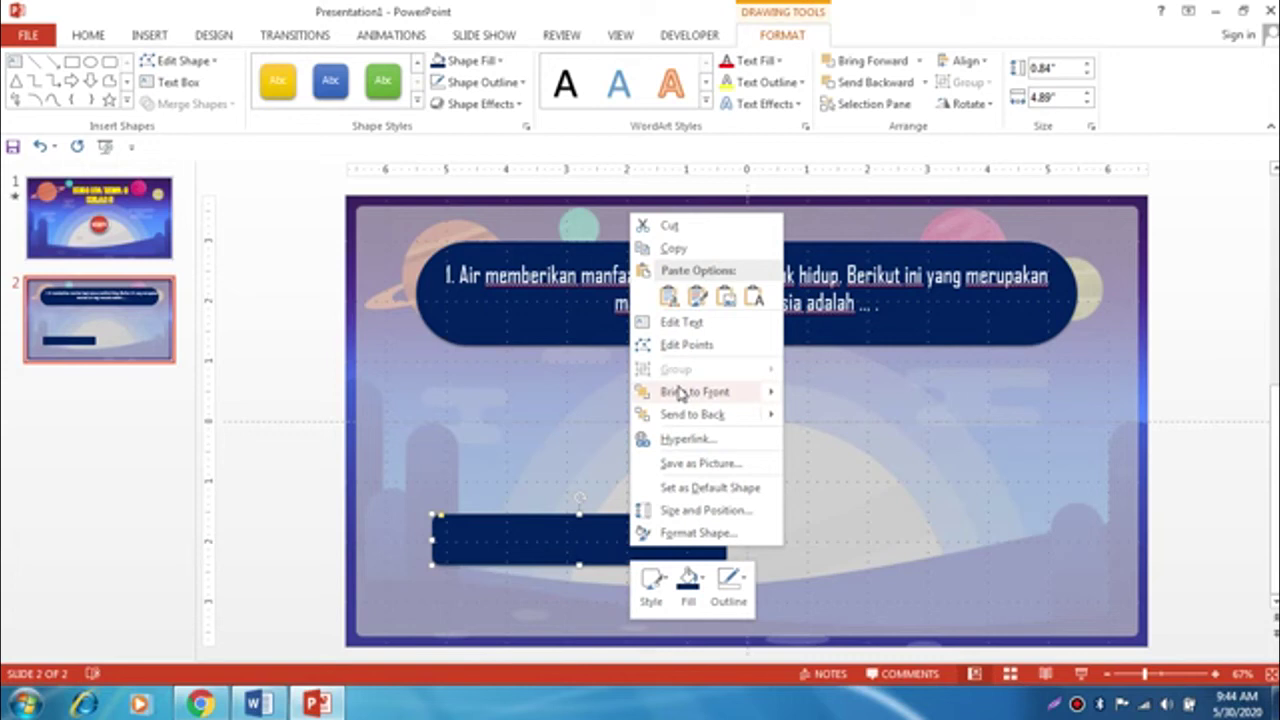
- Start editing text in the rectangle and copy option a from the Word quiz
click(672, 323)
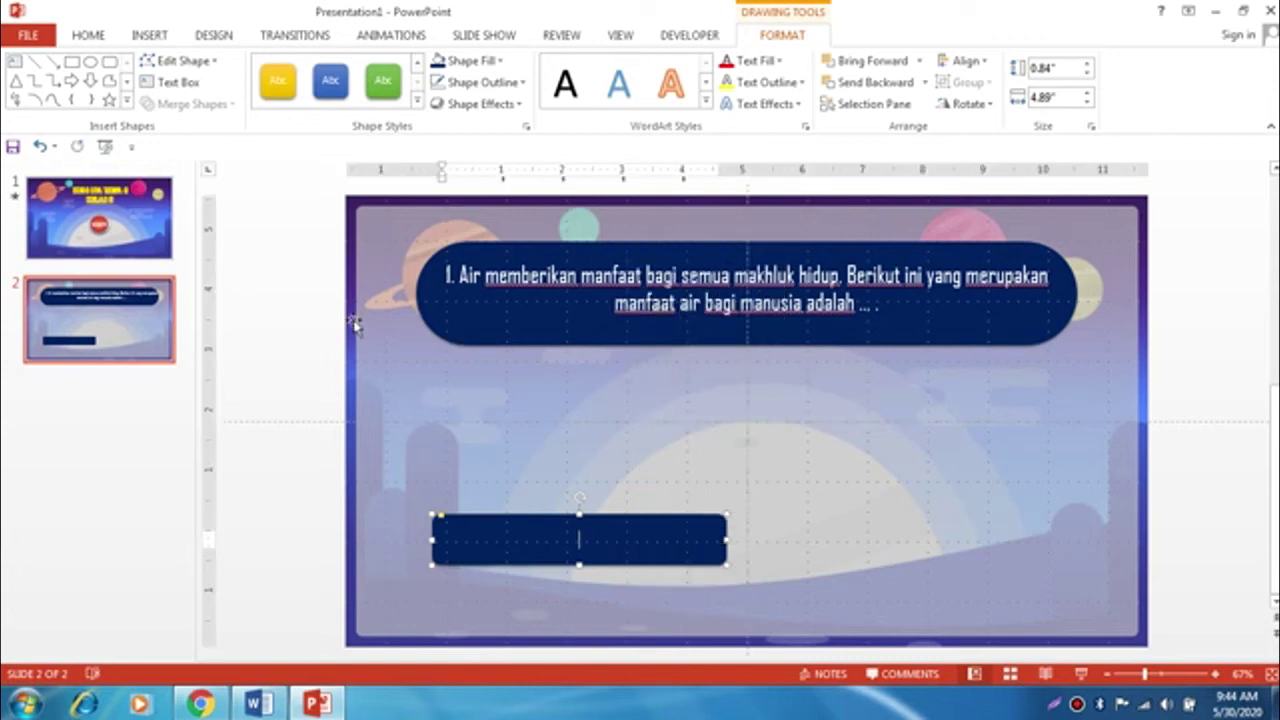
click(88, 35)
click(262, 708)
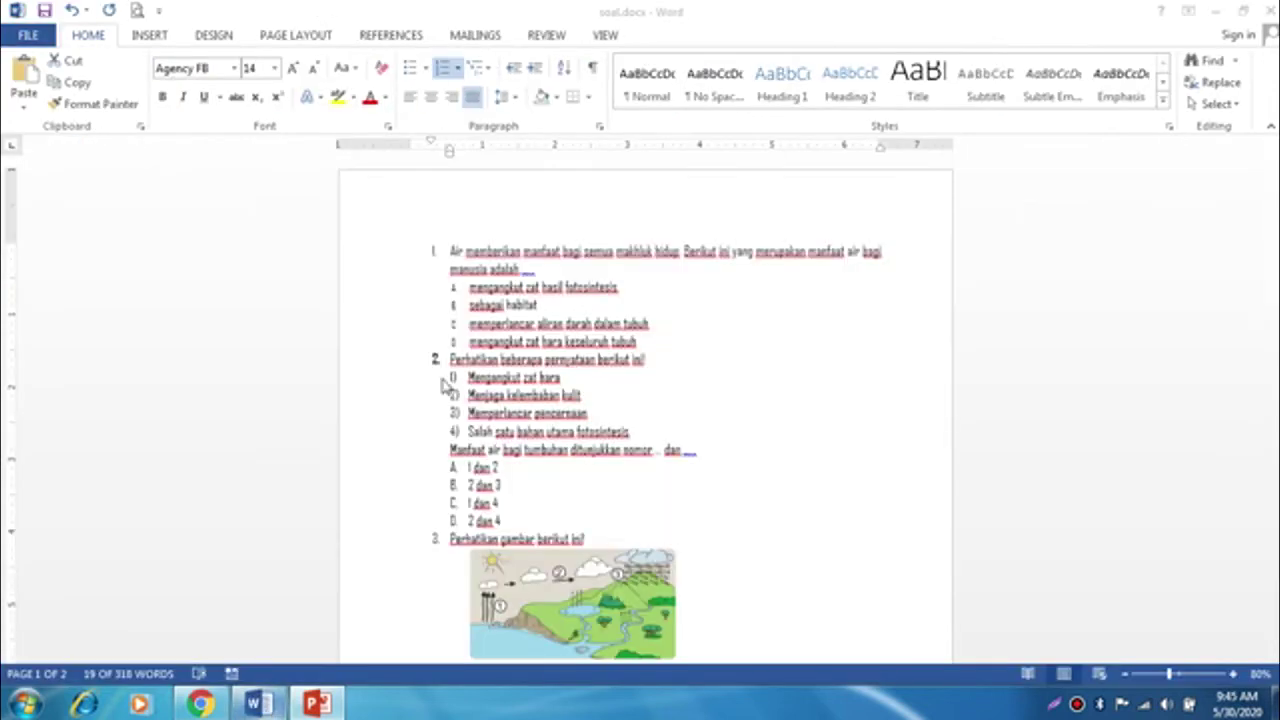
click(632, 288)
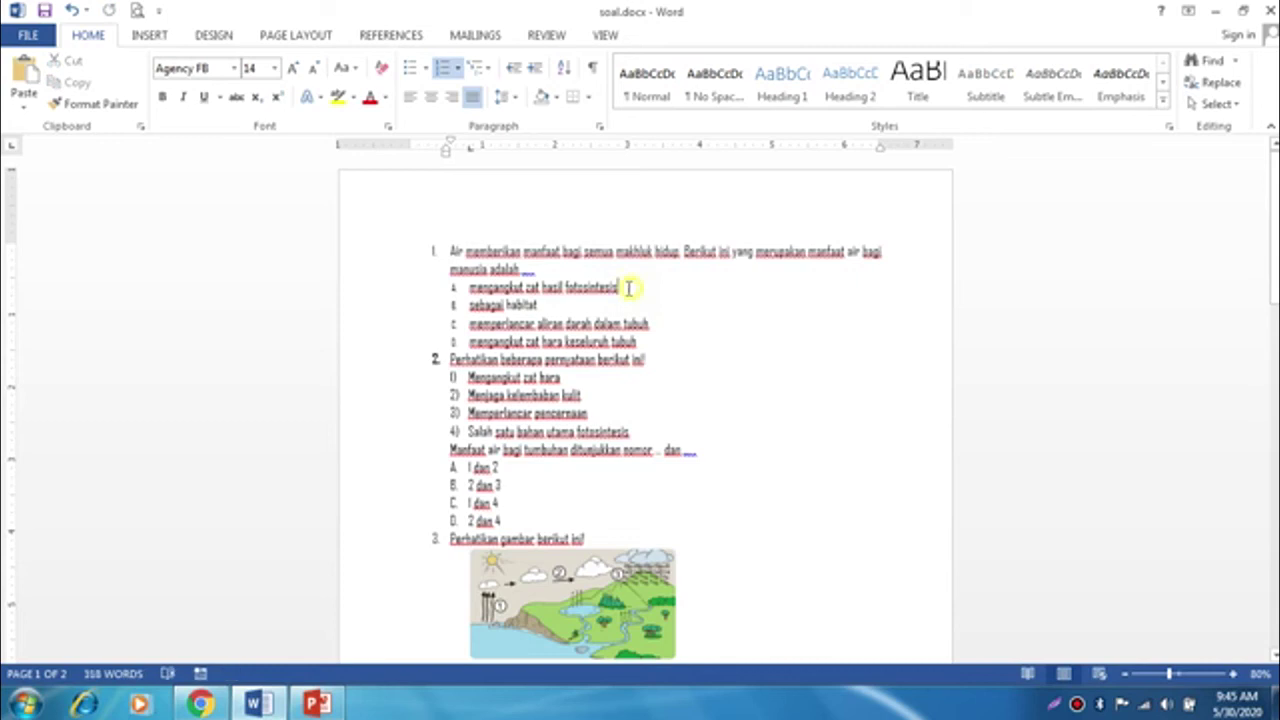
drag(632, 288, 474, 298)
key(ctrl+c)
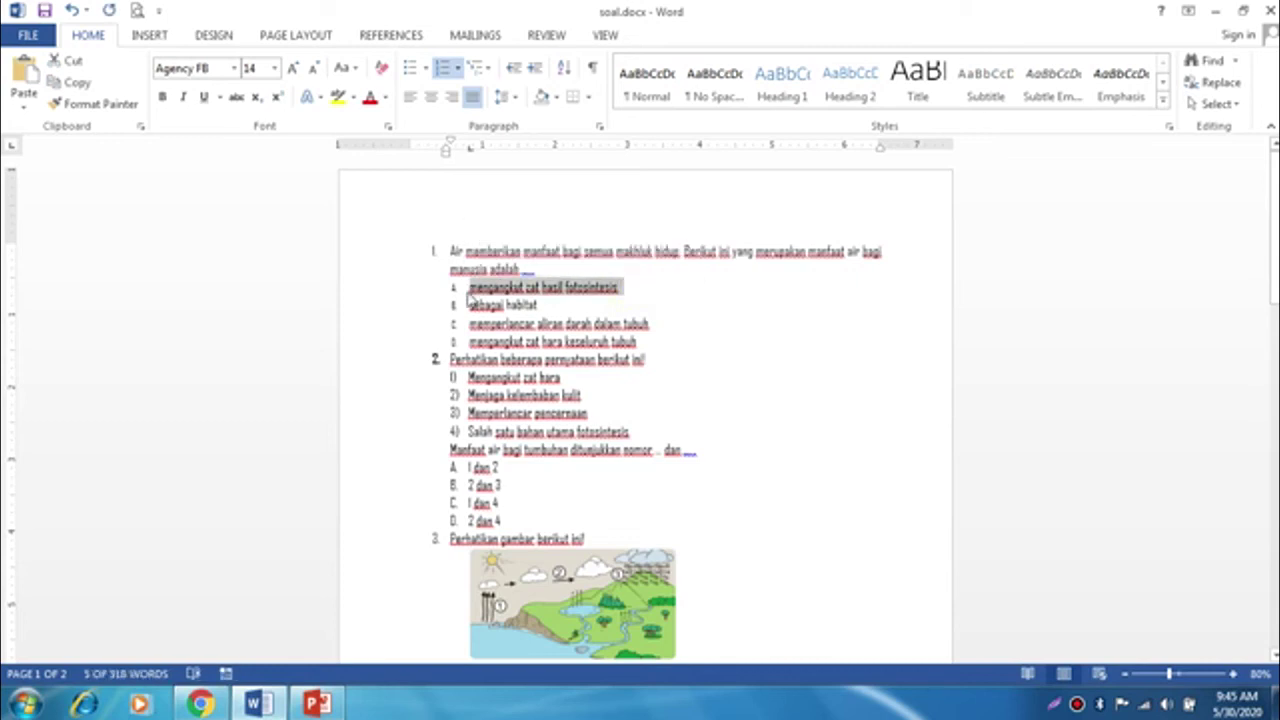
click(336, 706)
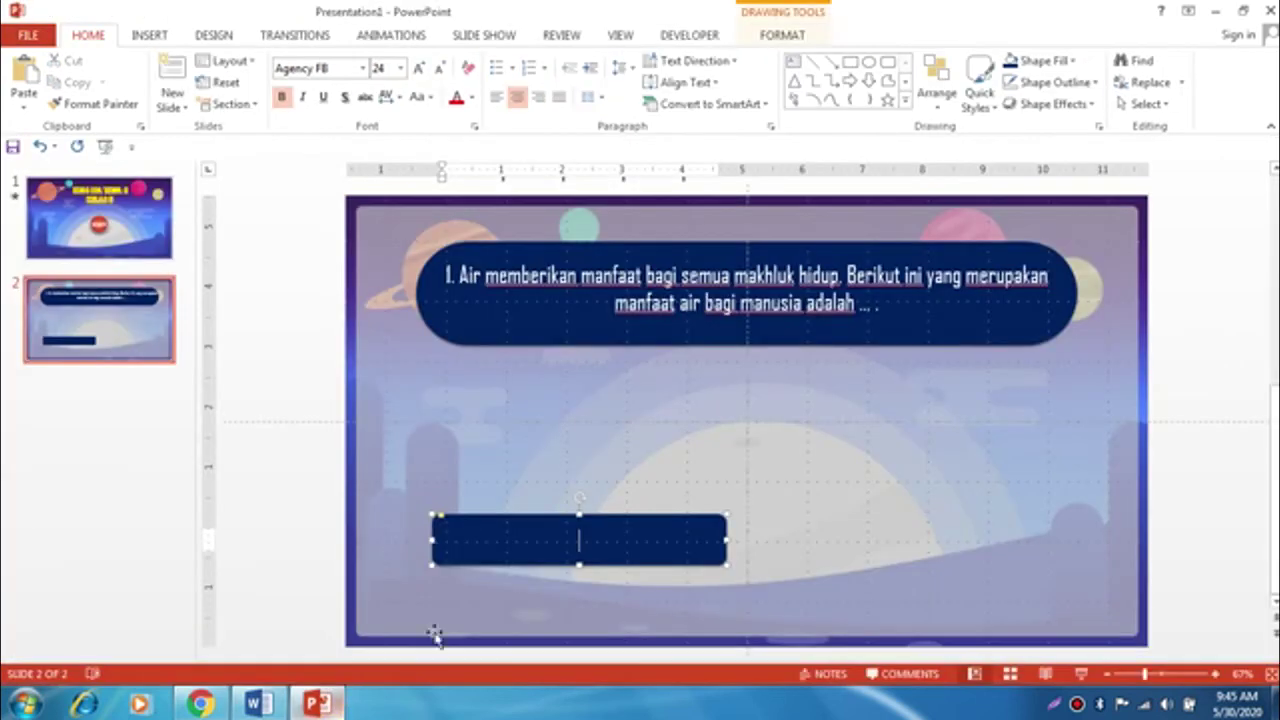
- Paste option a into the answer box and set it to Agency FB
key(ctrl+v)
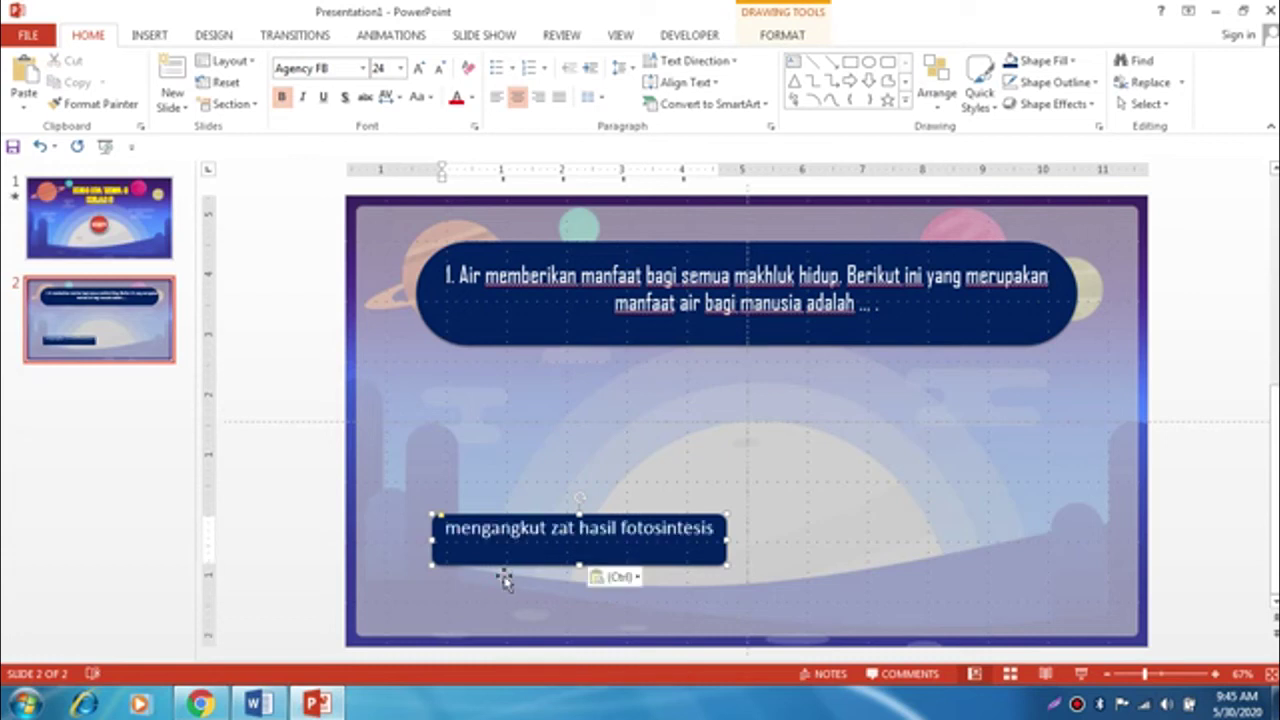
key(ctrl+a)
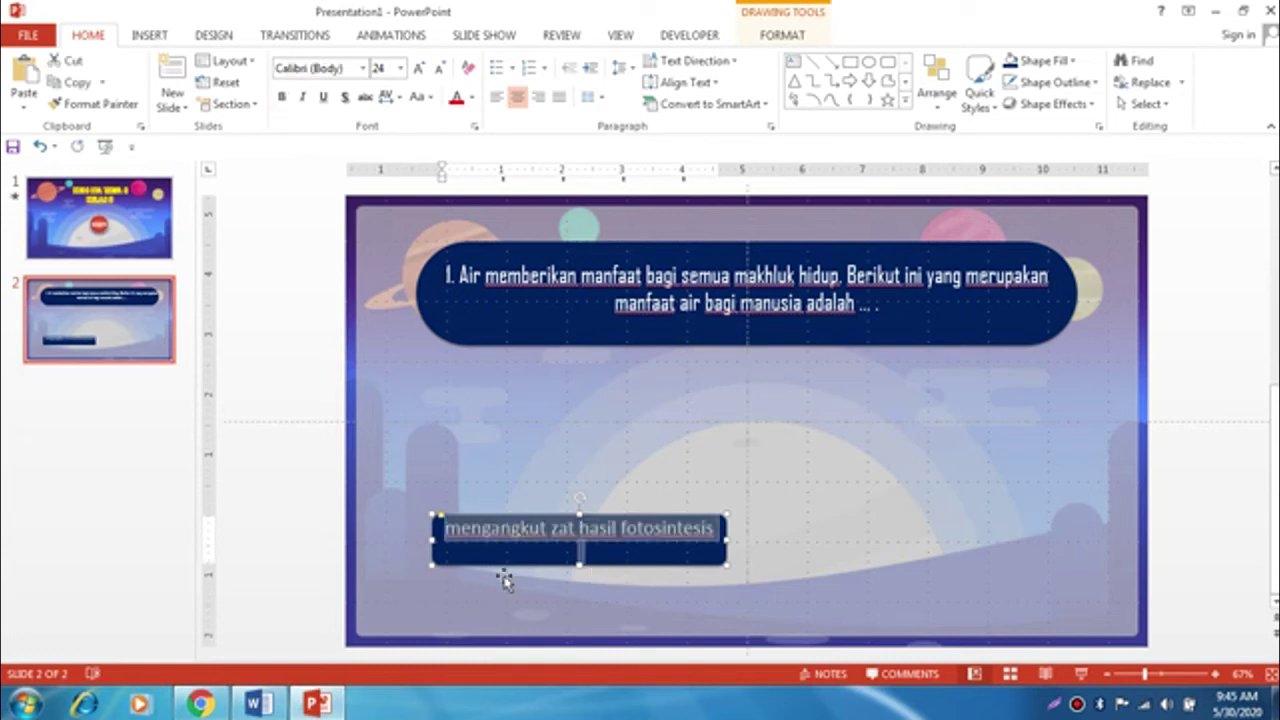
click(360, 72)
click(362, 68)
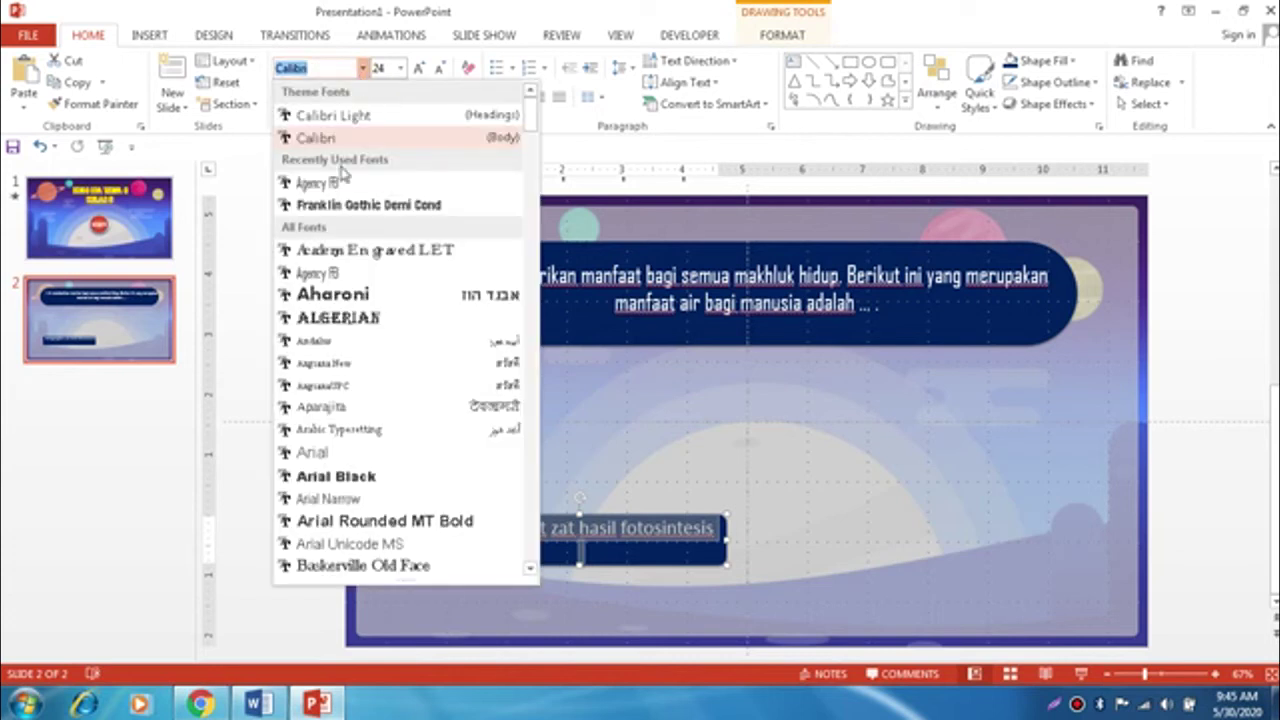
click(331, 181)
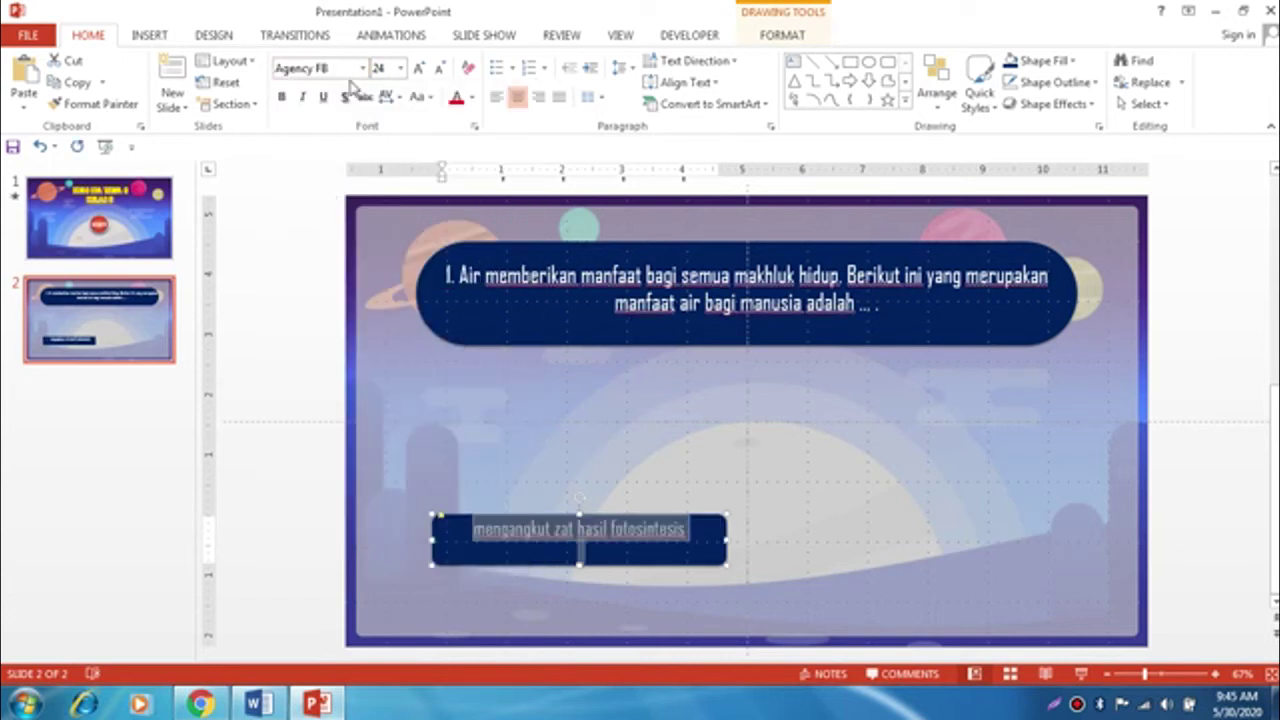
- Prefix the answer with 'a.' and make the text left-aligned and bold
click(476, 532)
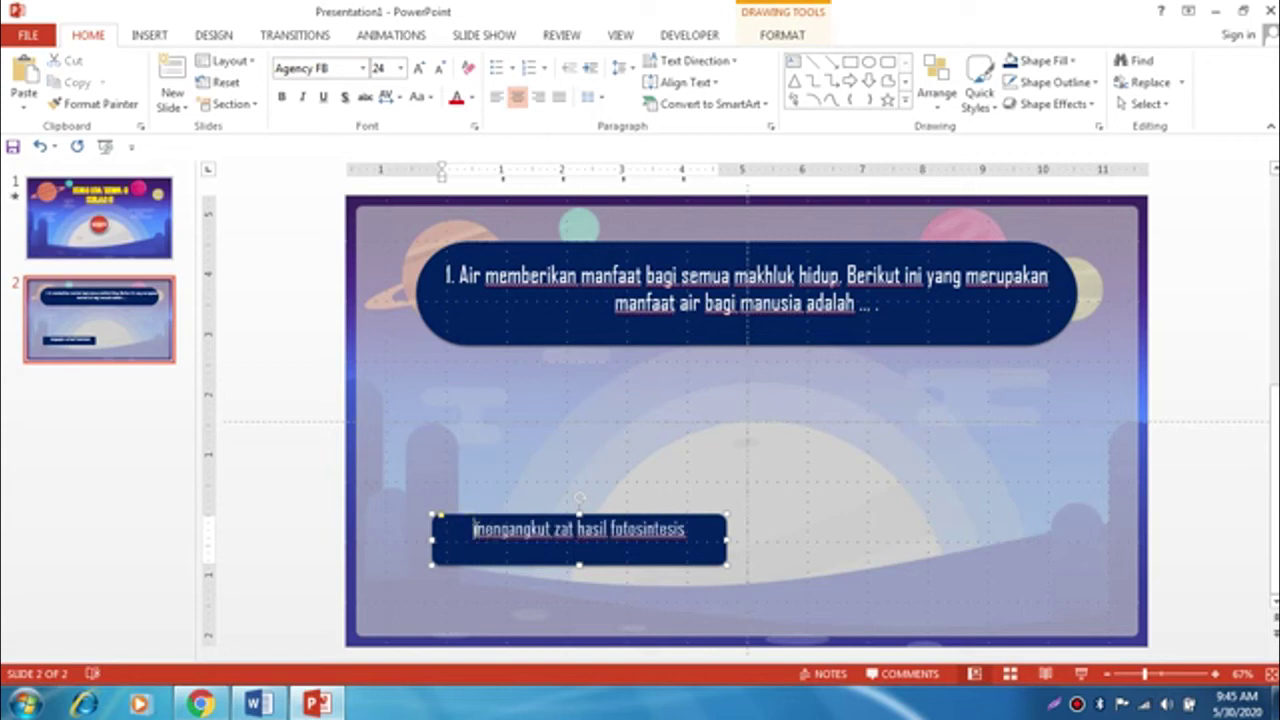
text(a)
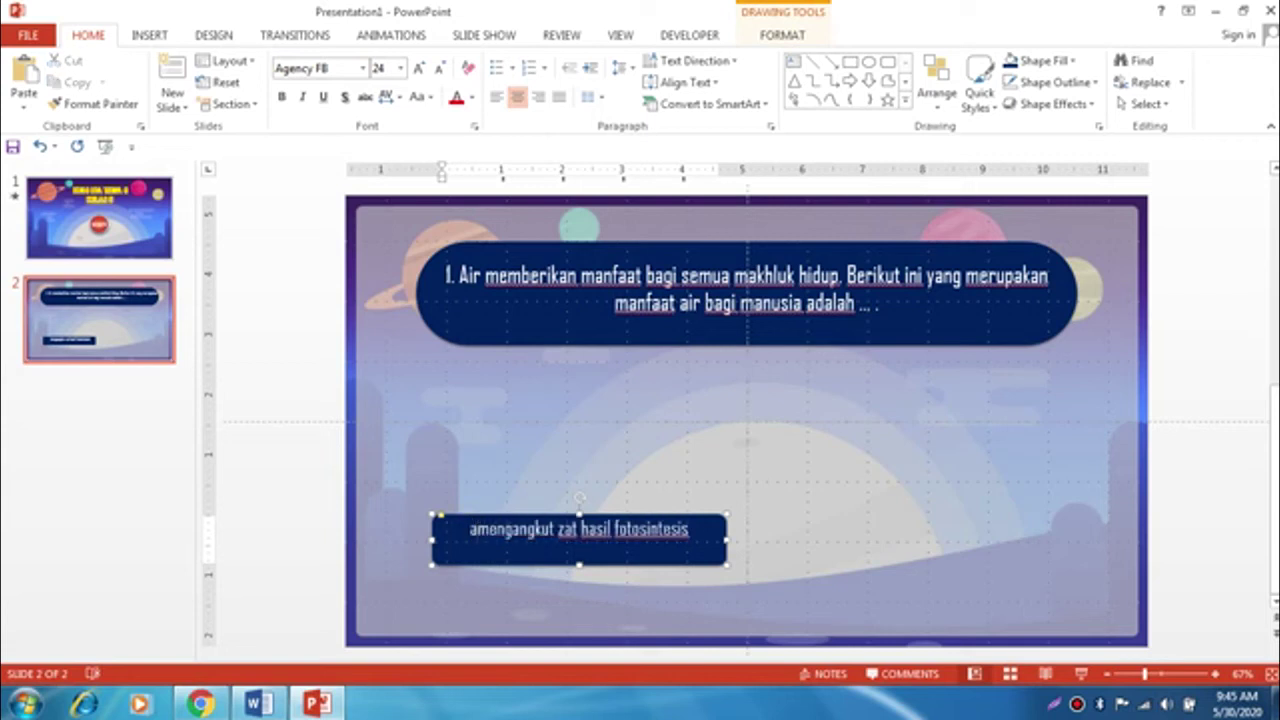
text(.)
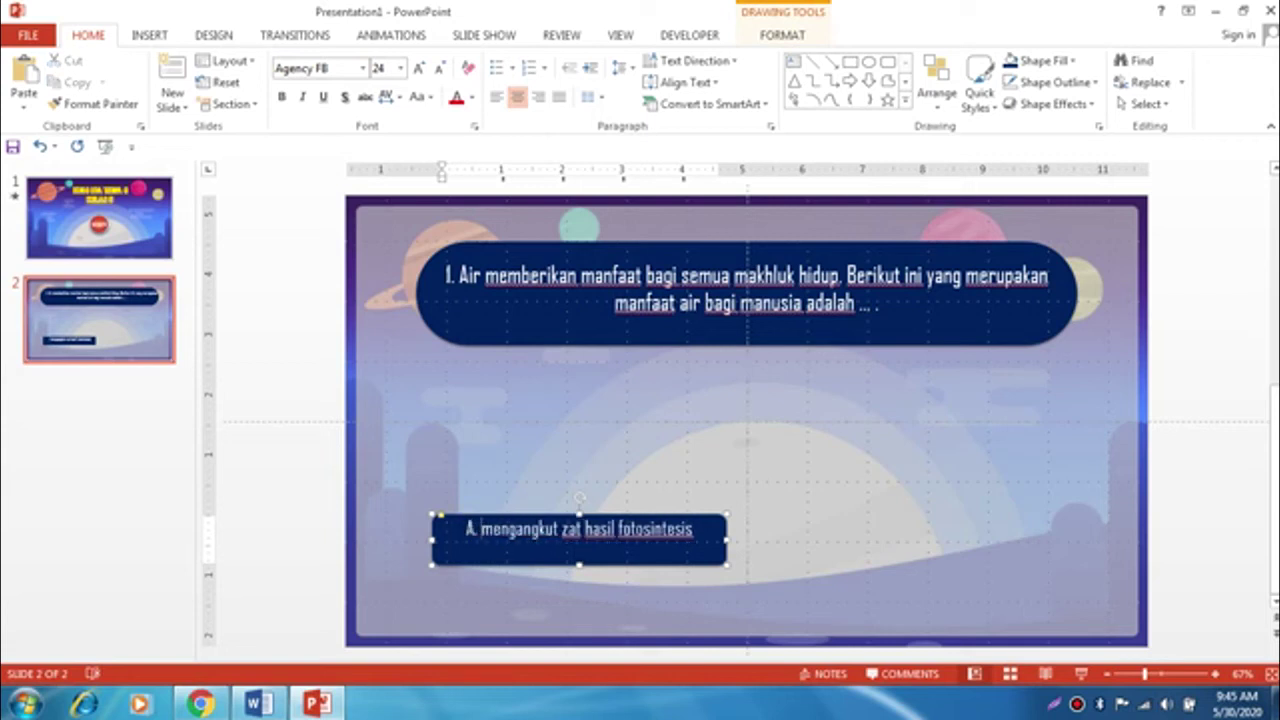
key(ctrl+a)
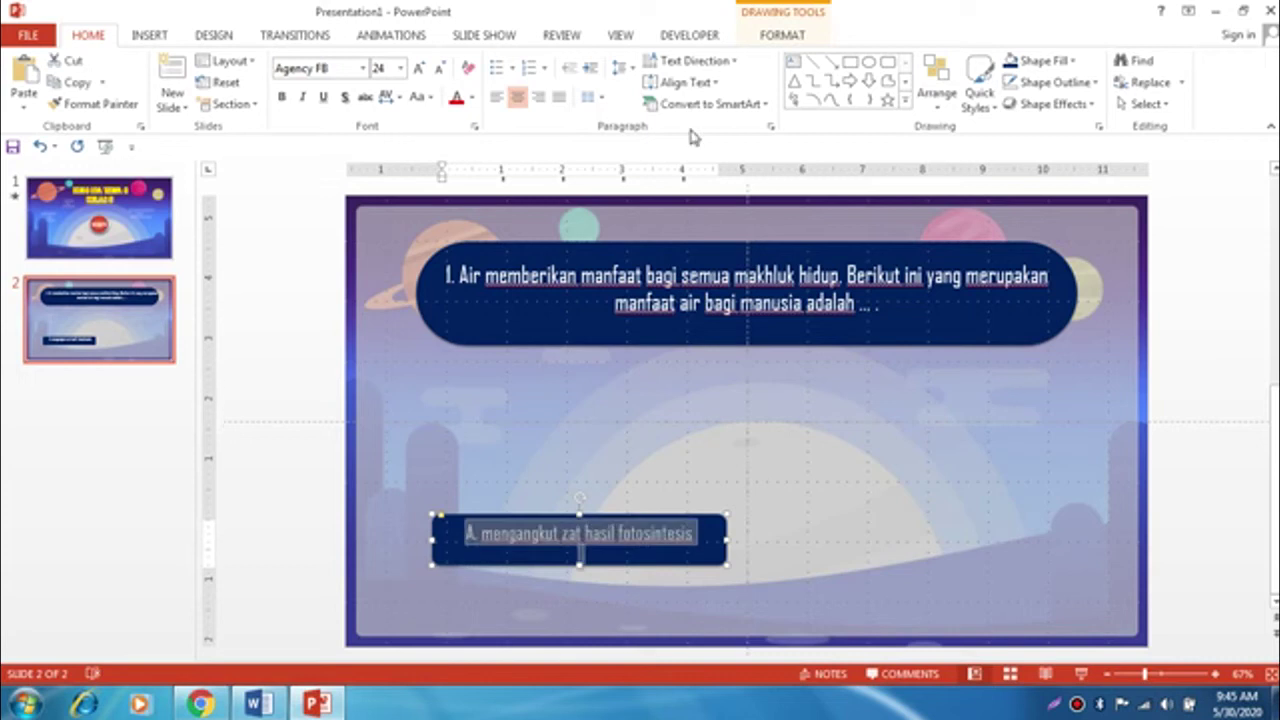
click(493, 100)
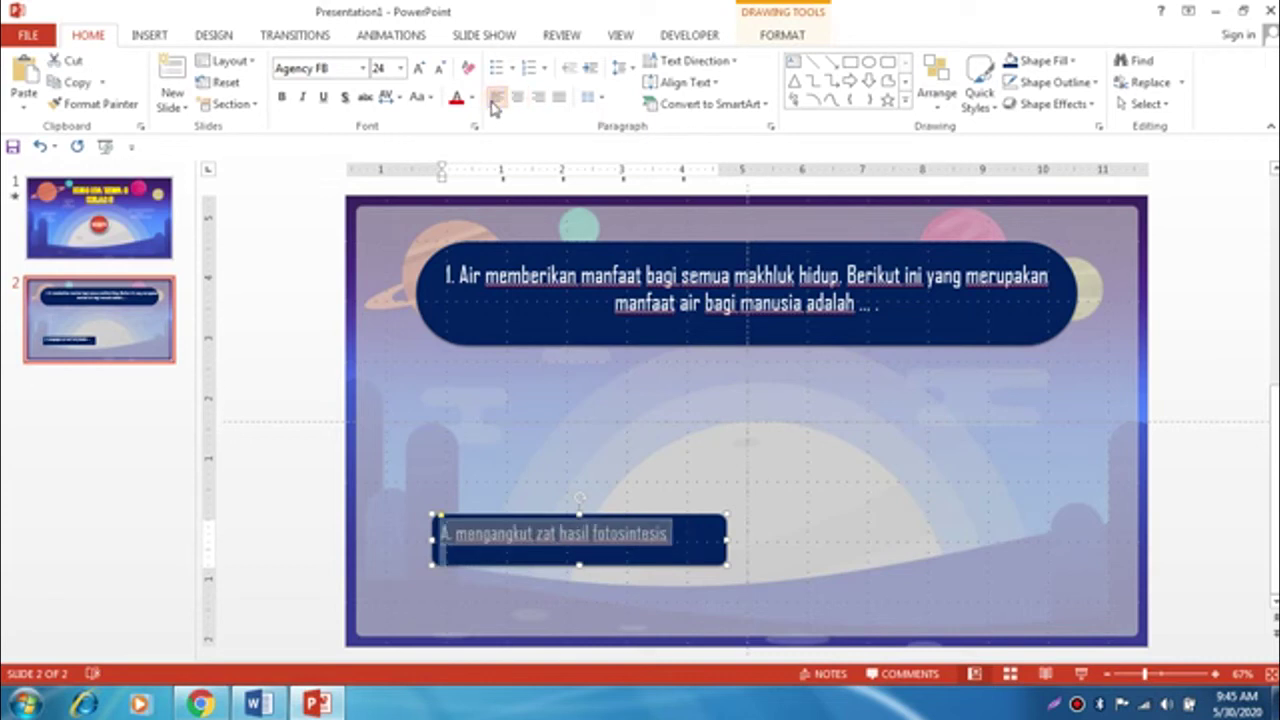
click(305, 338)
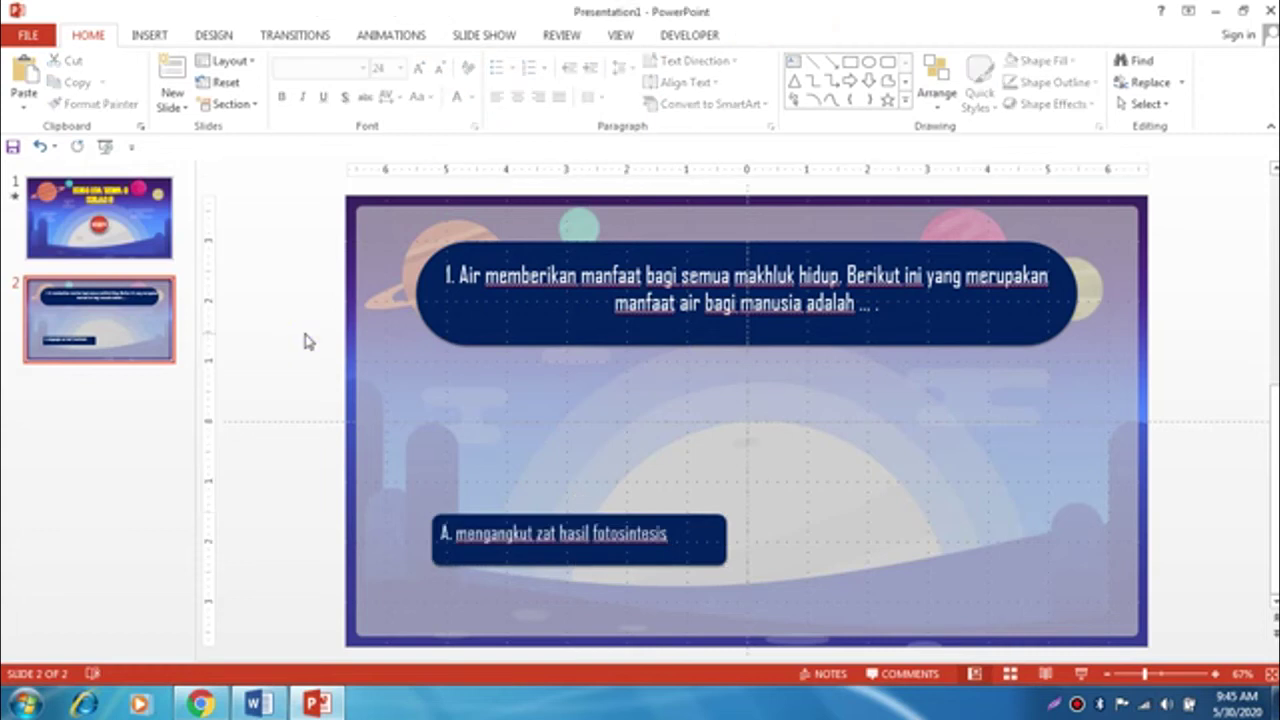
click(502, 541)
key(ctrl+a)
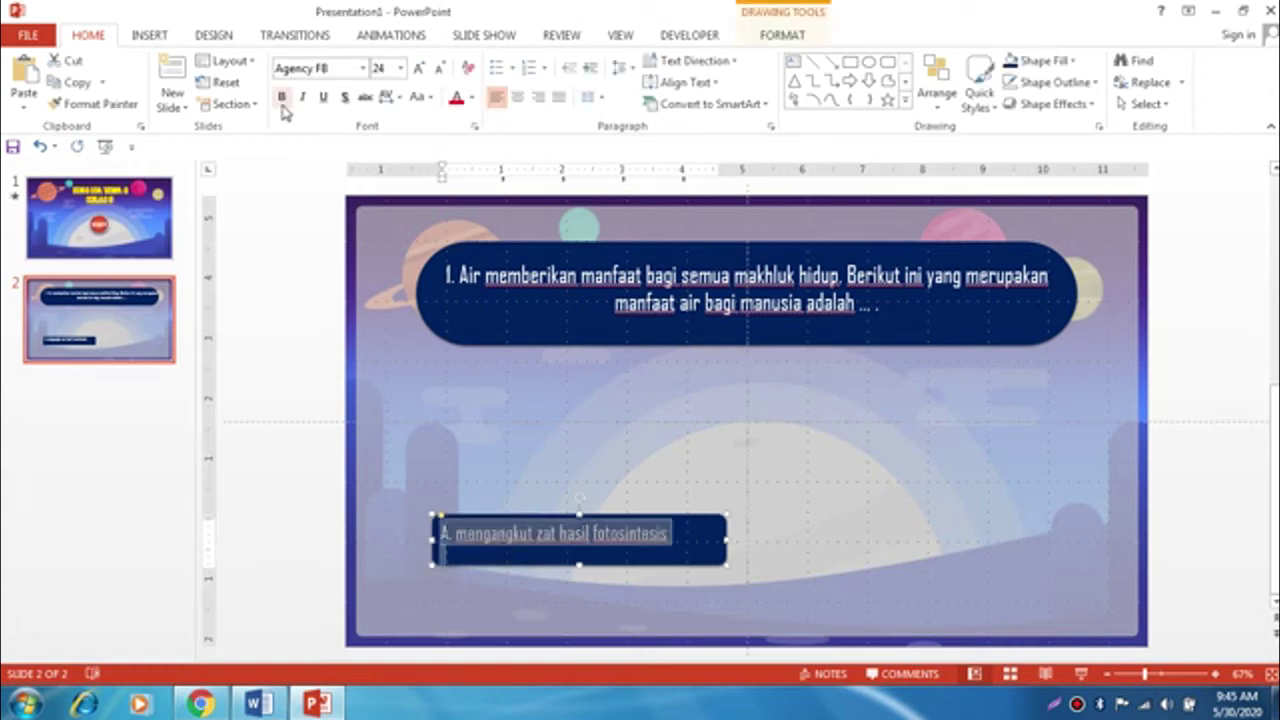
click(282, 98)
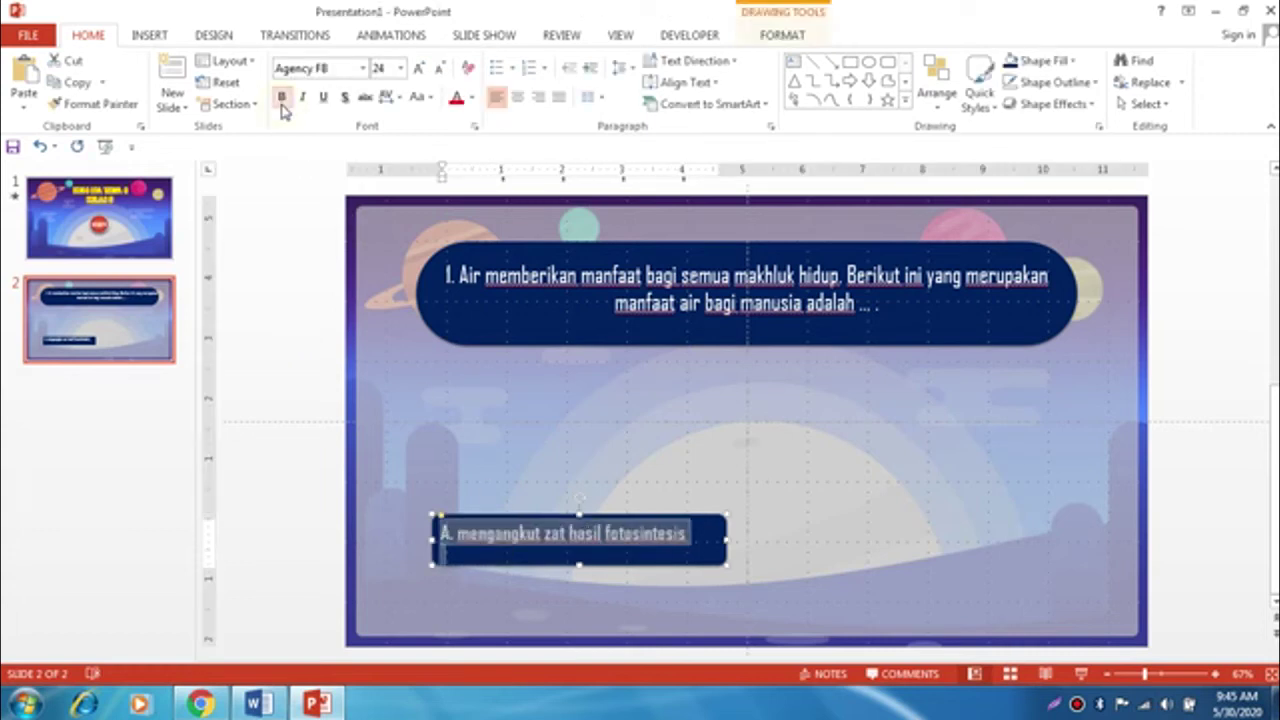
click(268, 288)
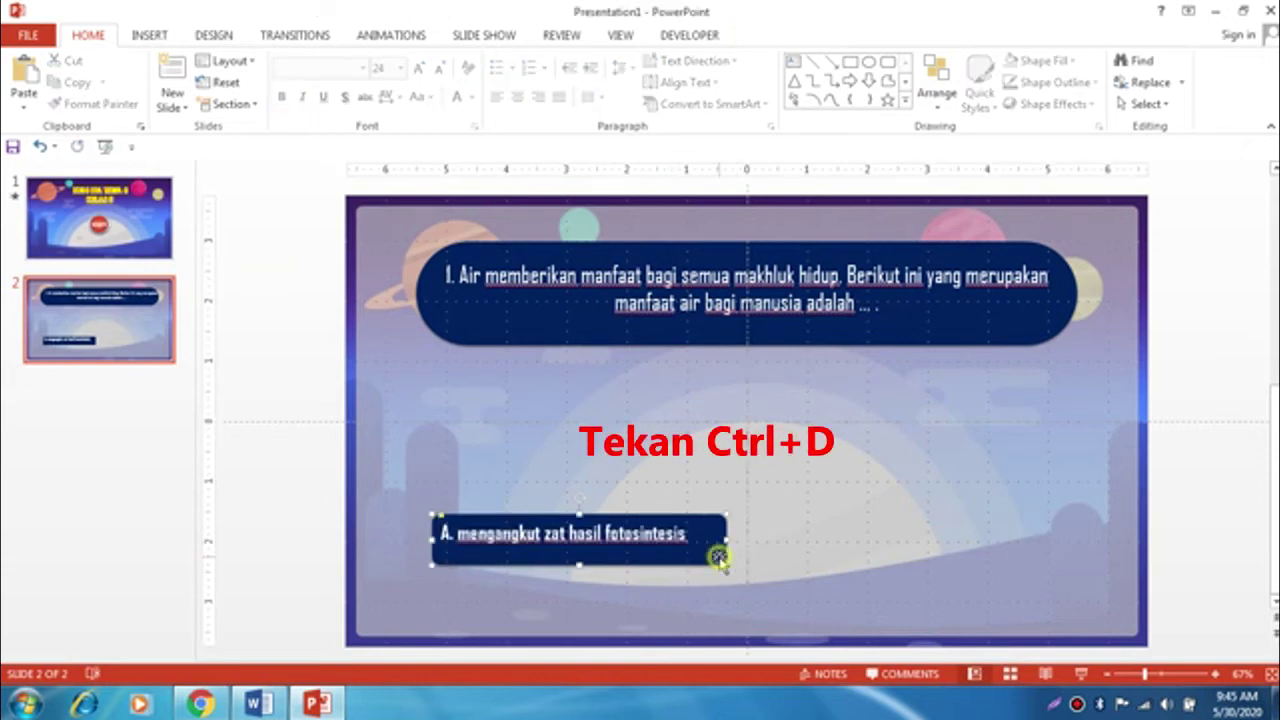
- Ctrl+drag answer box A to place a copy directly below it
click(719, 557)
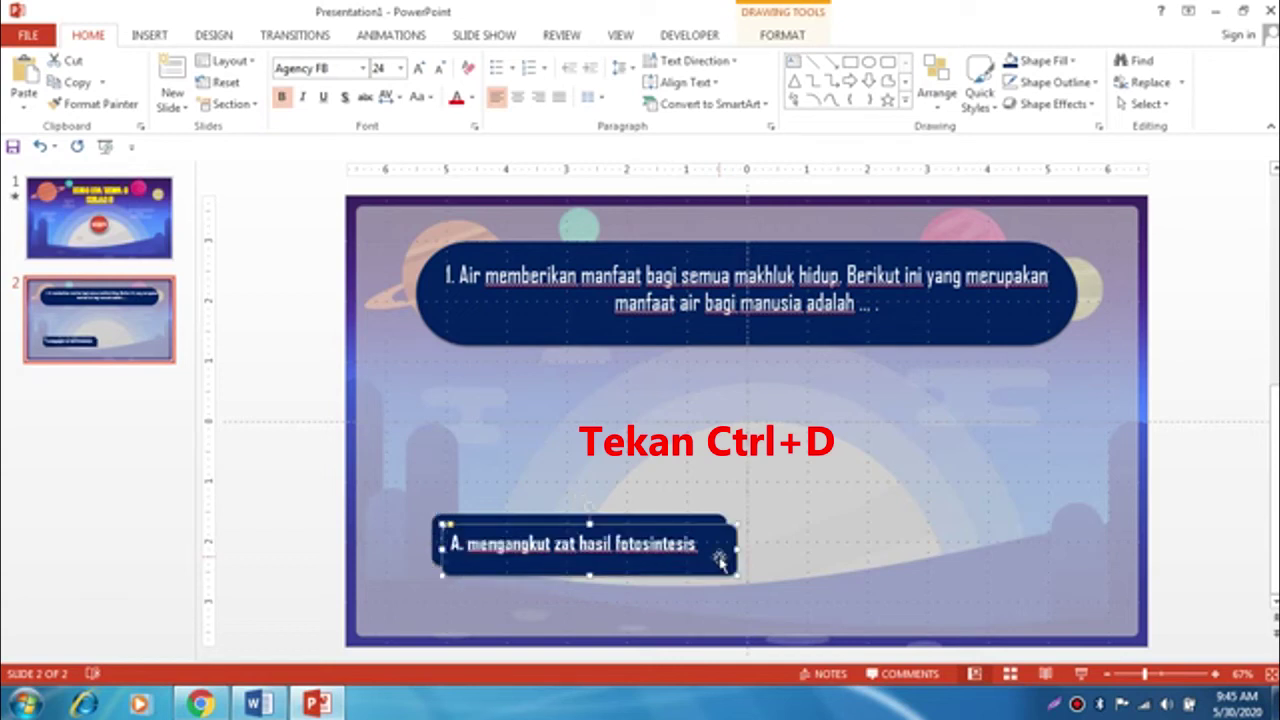
drag(722, 563, 711, 611)
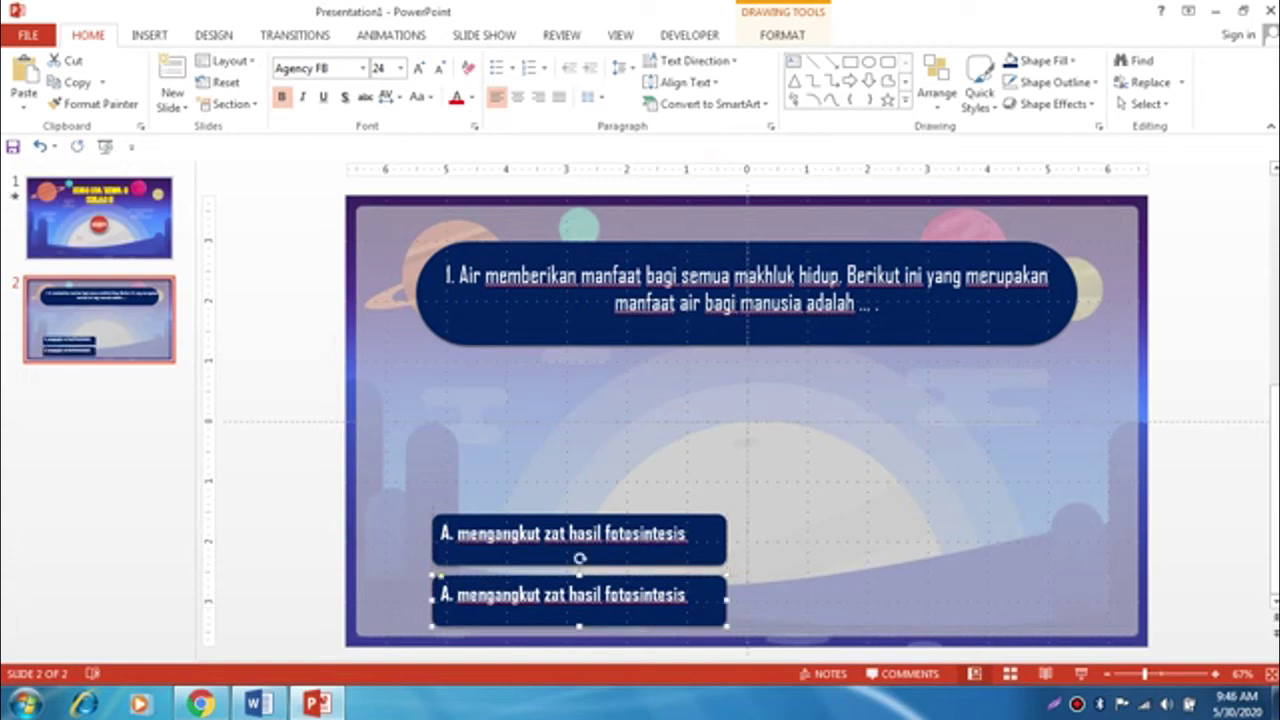
click(258, 704)
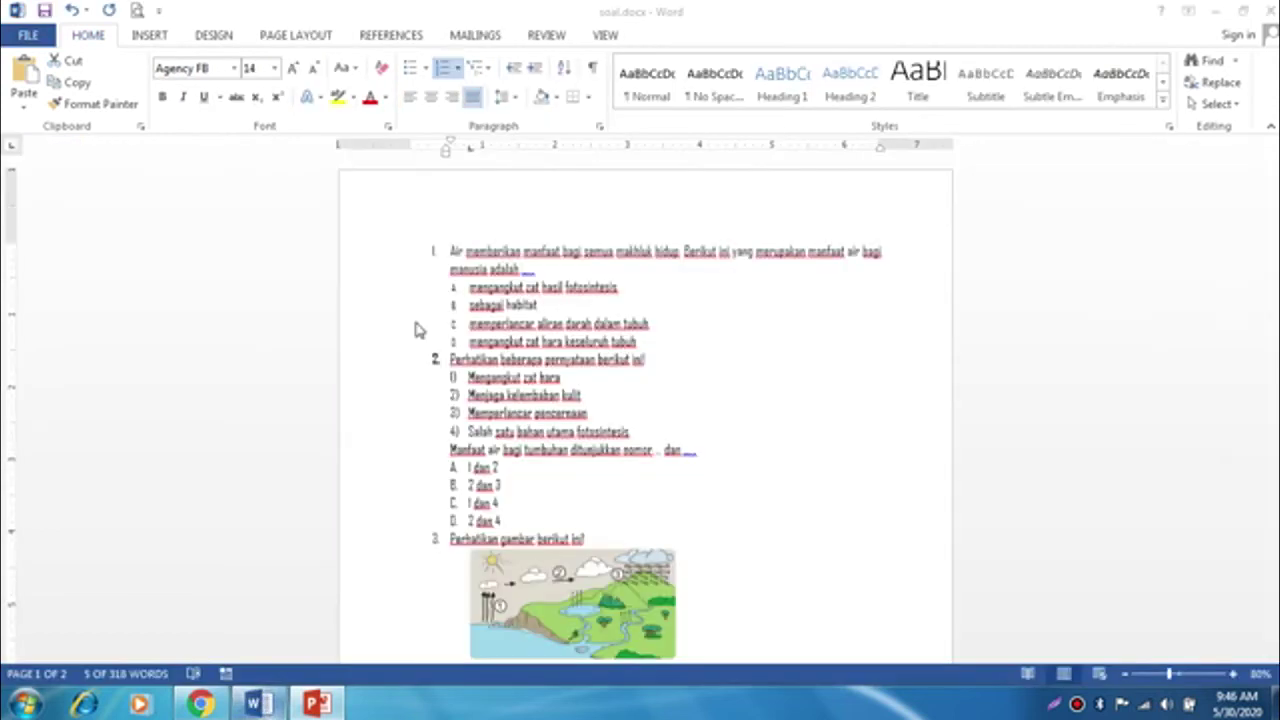
- Copy 'sebagai habitat' from Word and paste it over the lower answer box's text
click(537, 310)
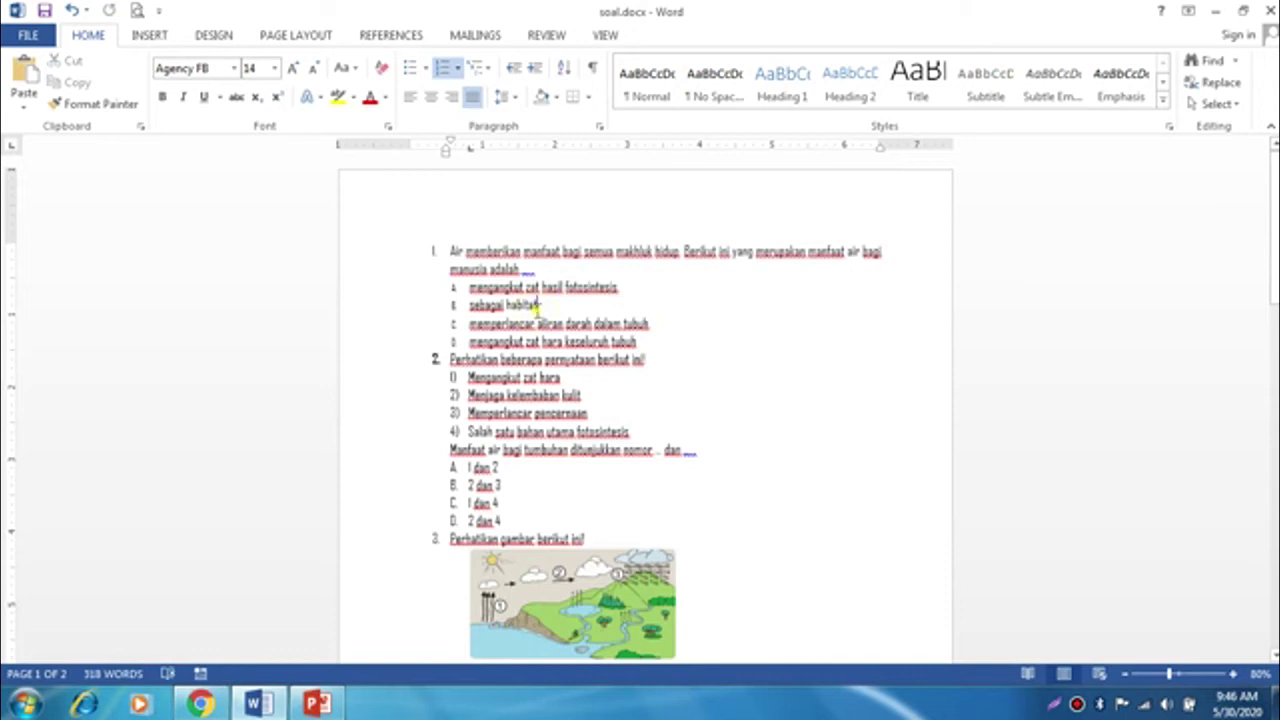
click(437, 305)
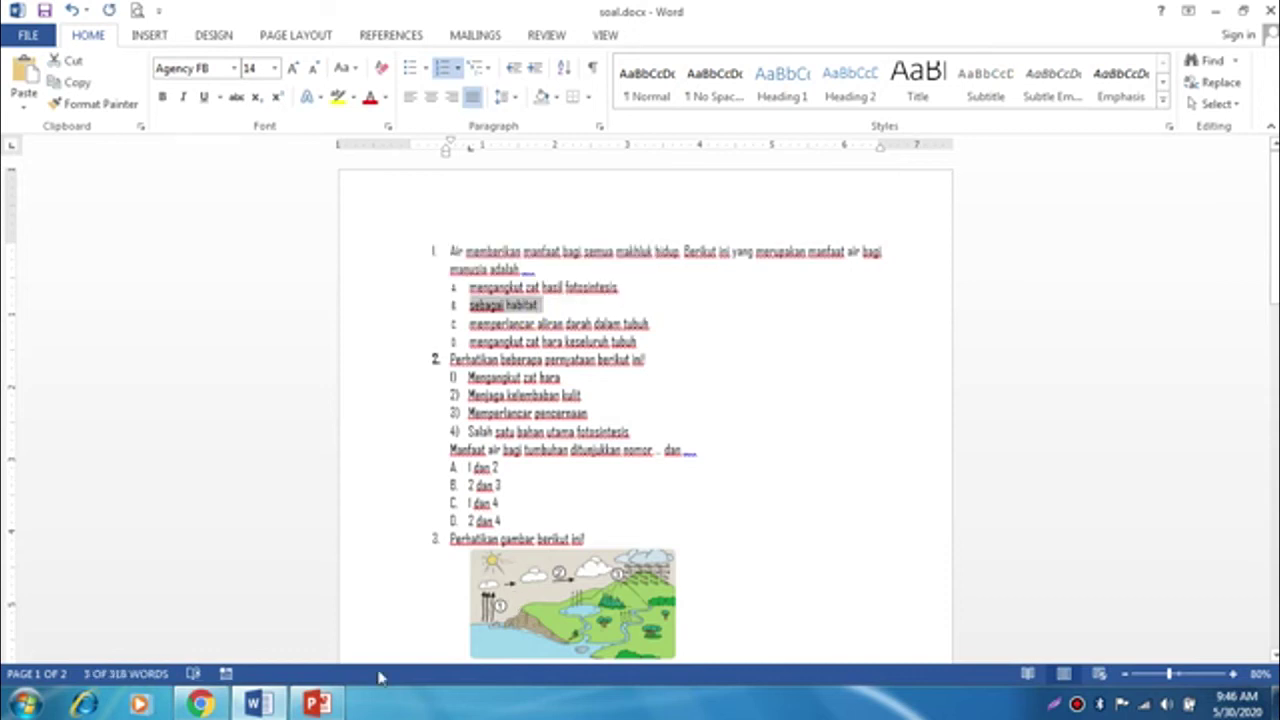
click(336, 698)
click(479, 597)
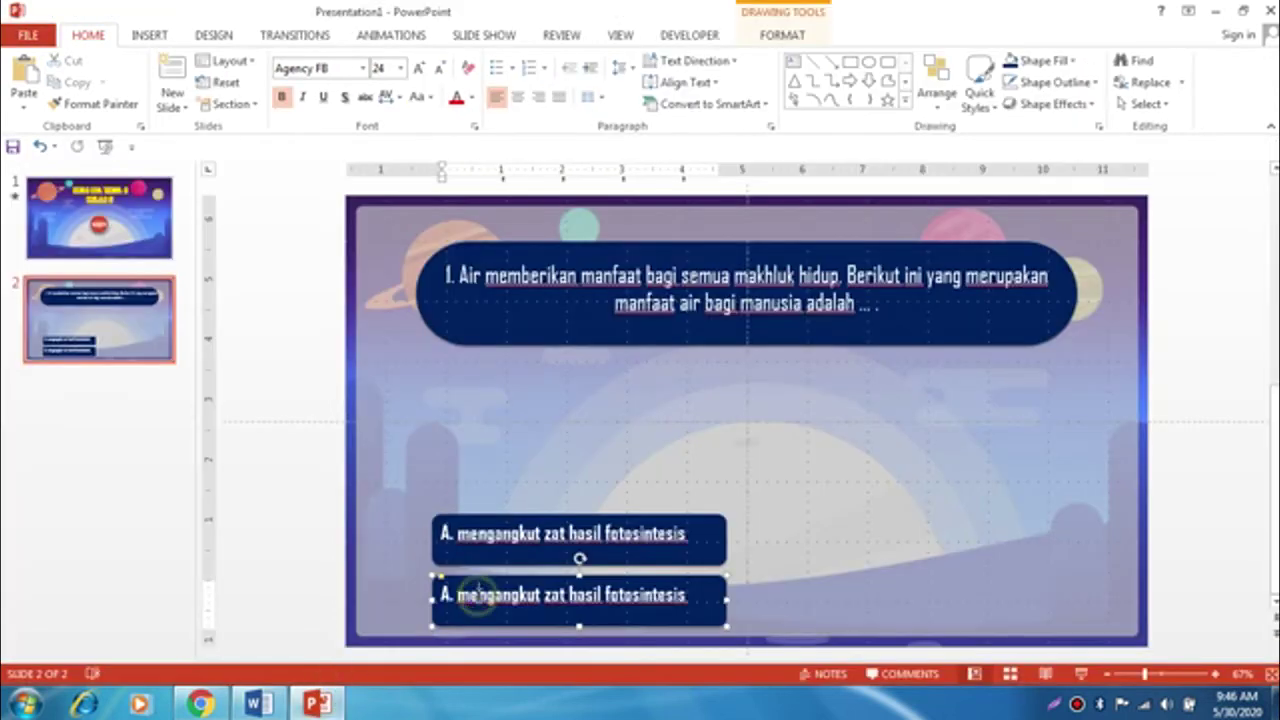
key(ctrl+a)
text(sebagai habitat)
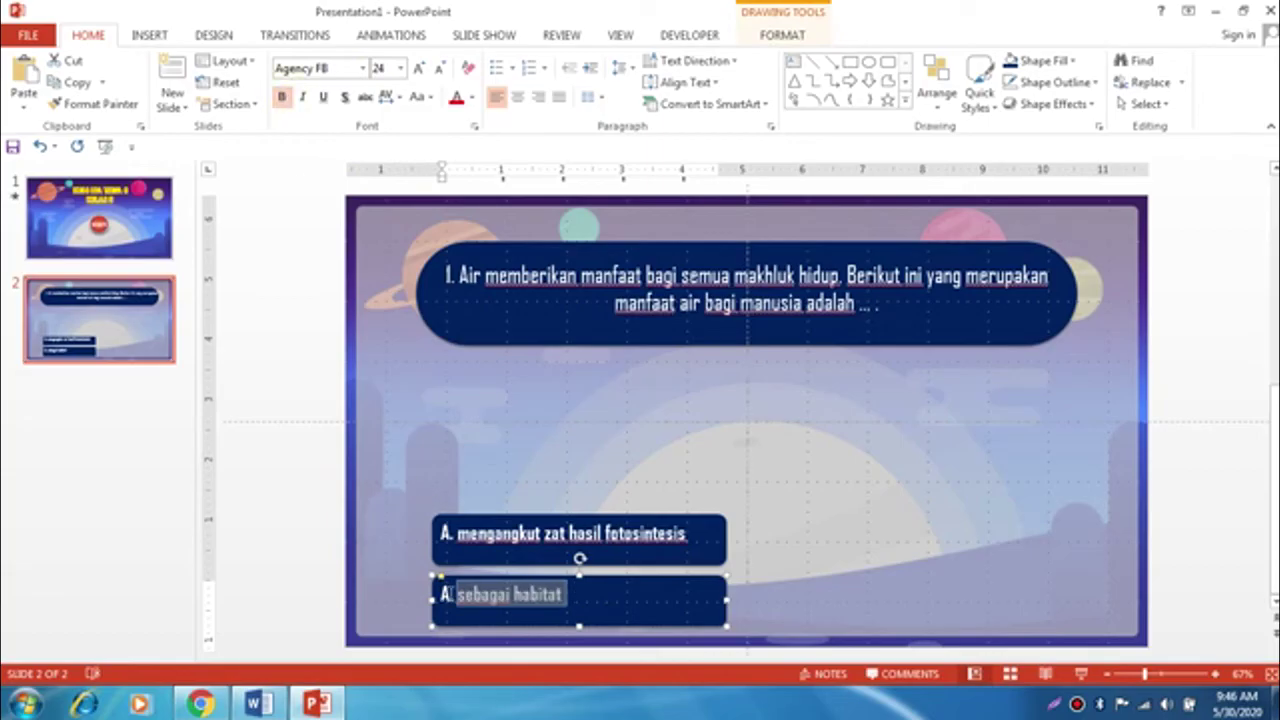
- Relabel the lower answer as B, then select both answer boxes
click(452, 594)
key(BackSpace)
key(BackSpace)
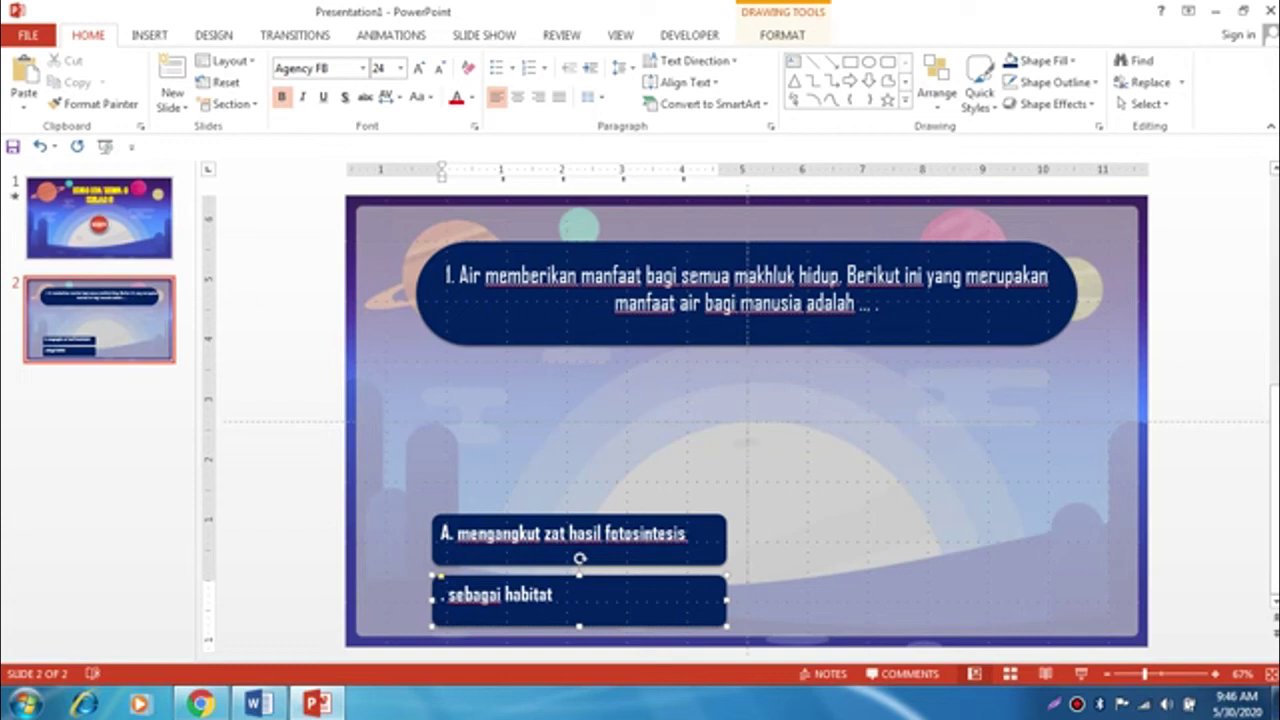
text(B)
click(293, 455)
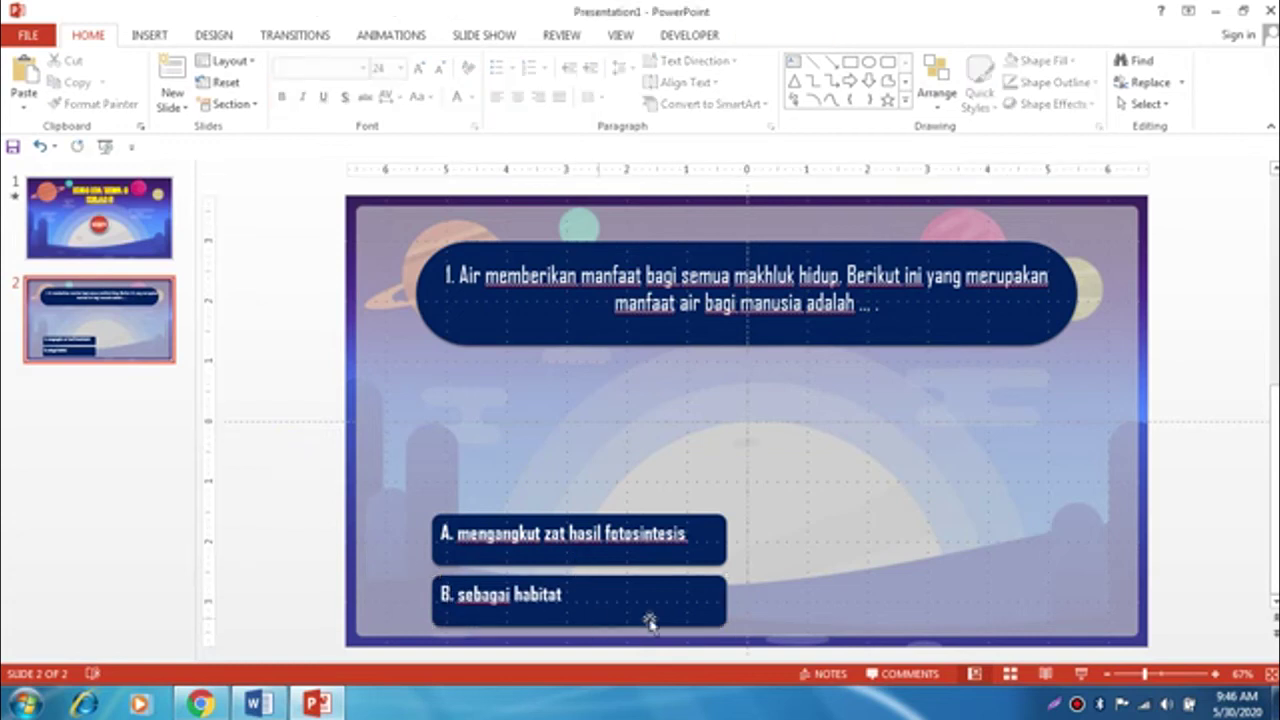
click(684, 613)
shift+click(711, 551)
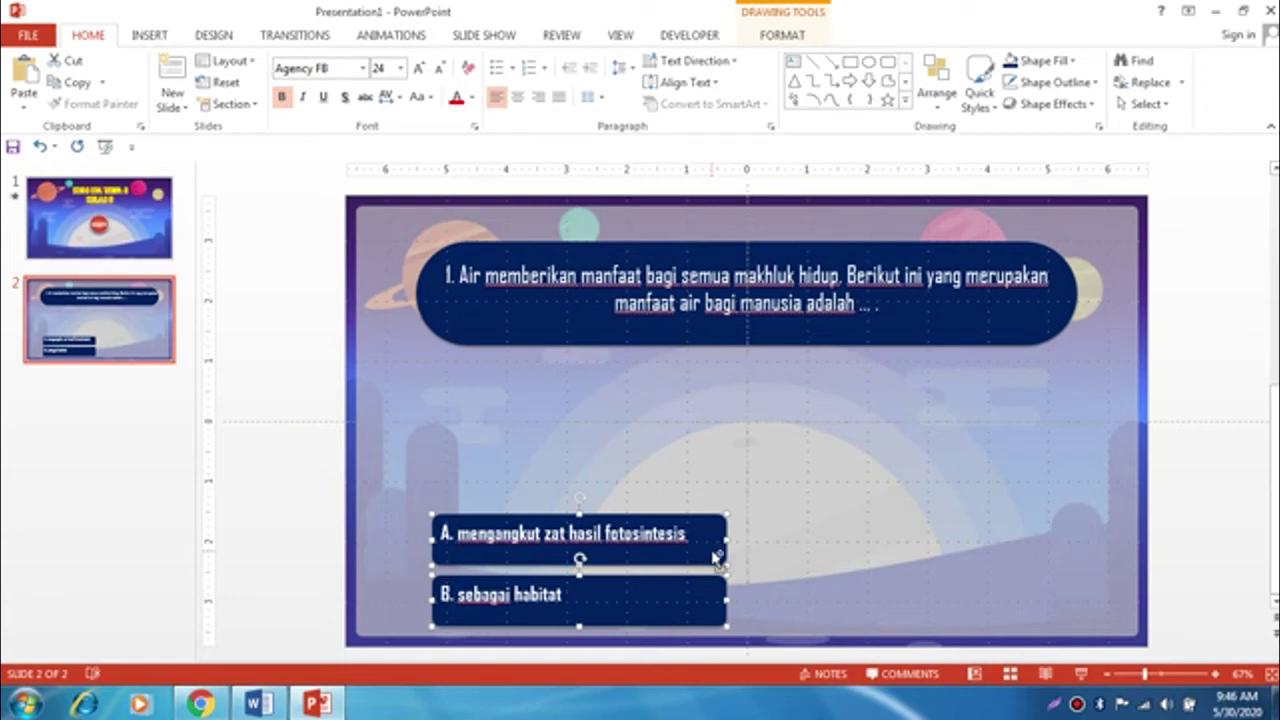
- Copy both answer boxes to a right-hand column and relabel them C and D
drag(718, 556, 1057, 560)
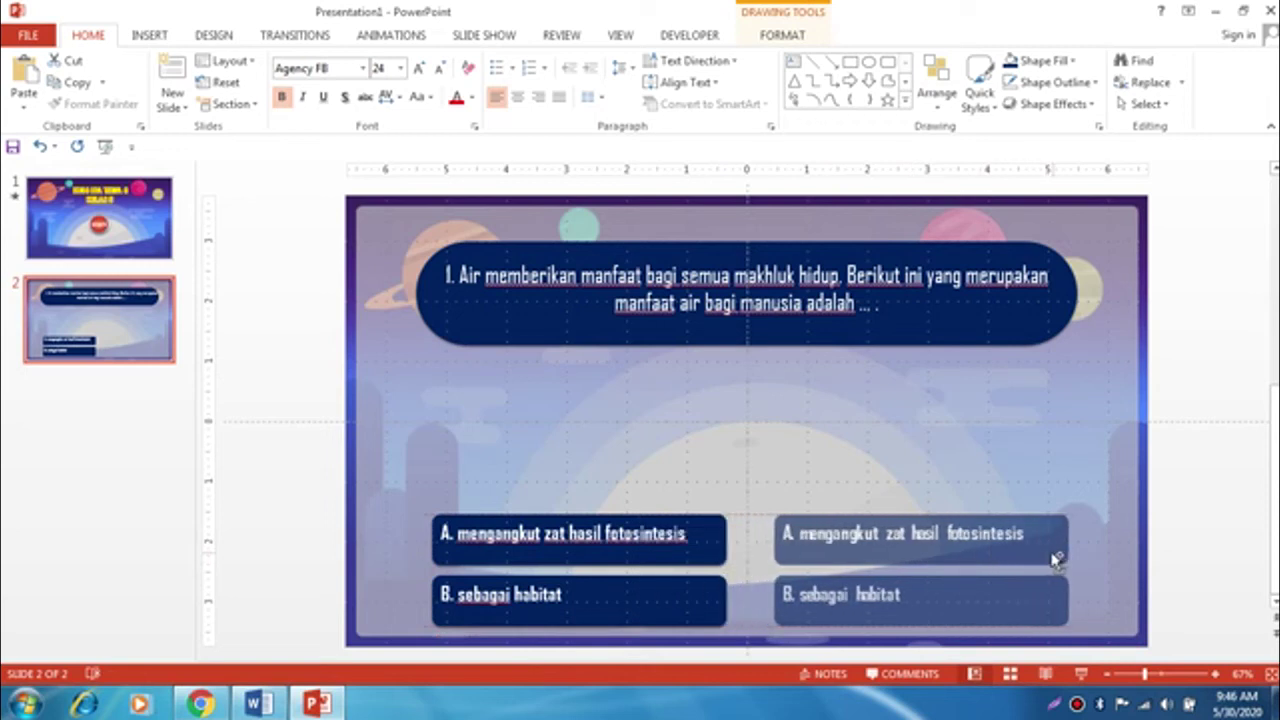
drag(1051, 555, 1048, 558)
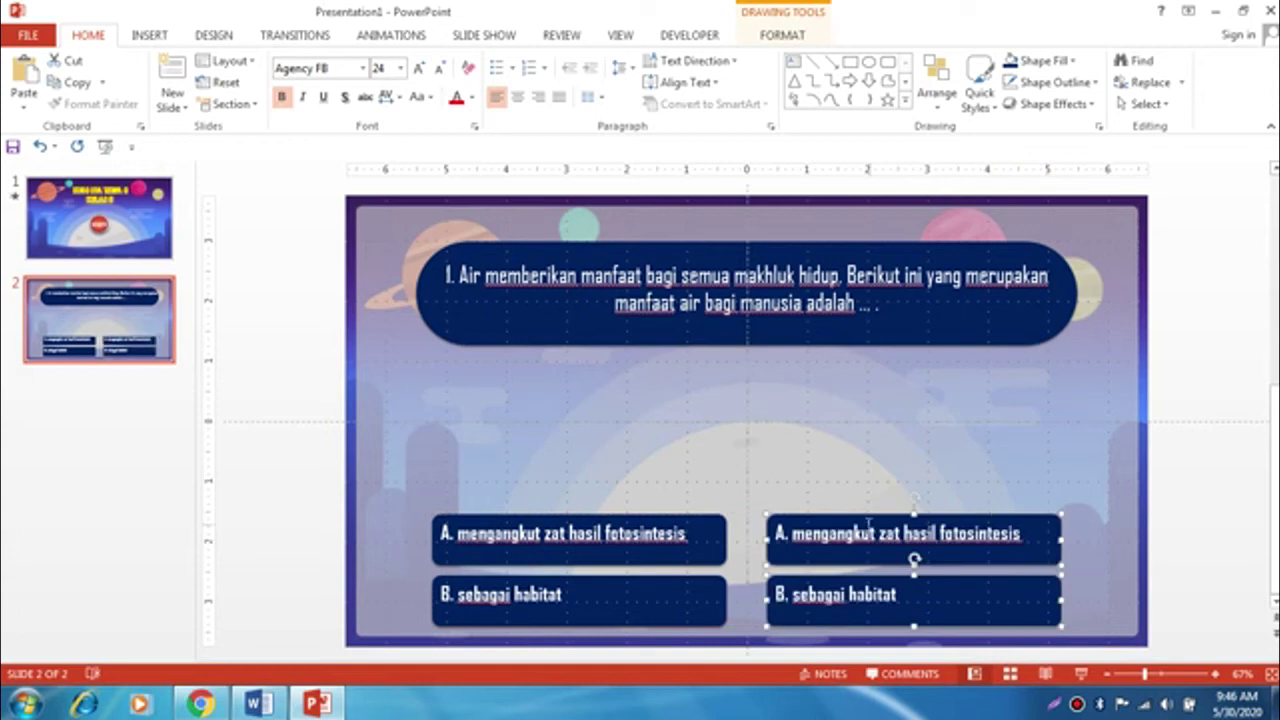
click(777, 533)
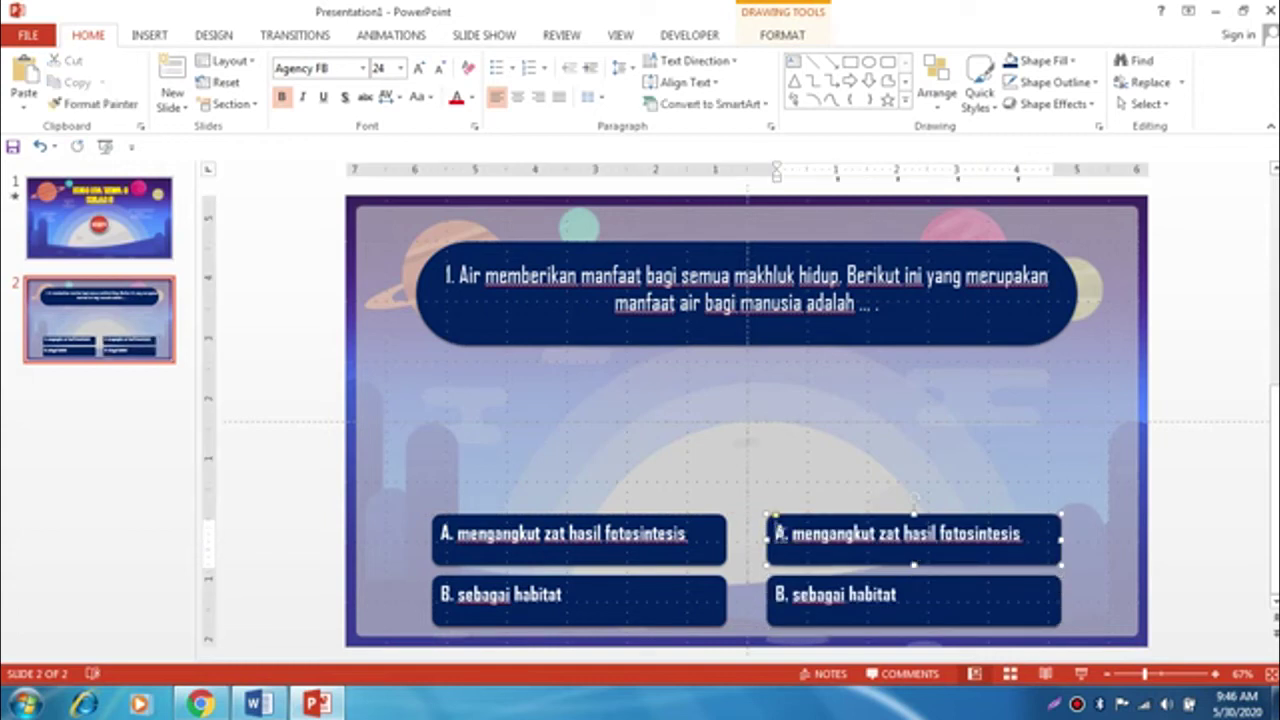
double_click(780, 534)
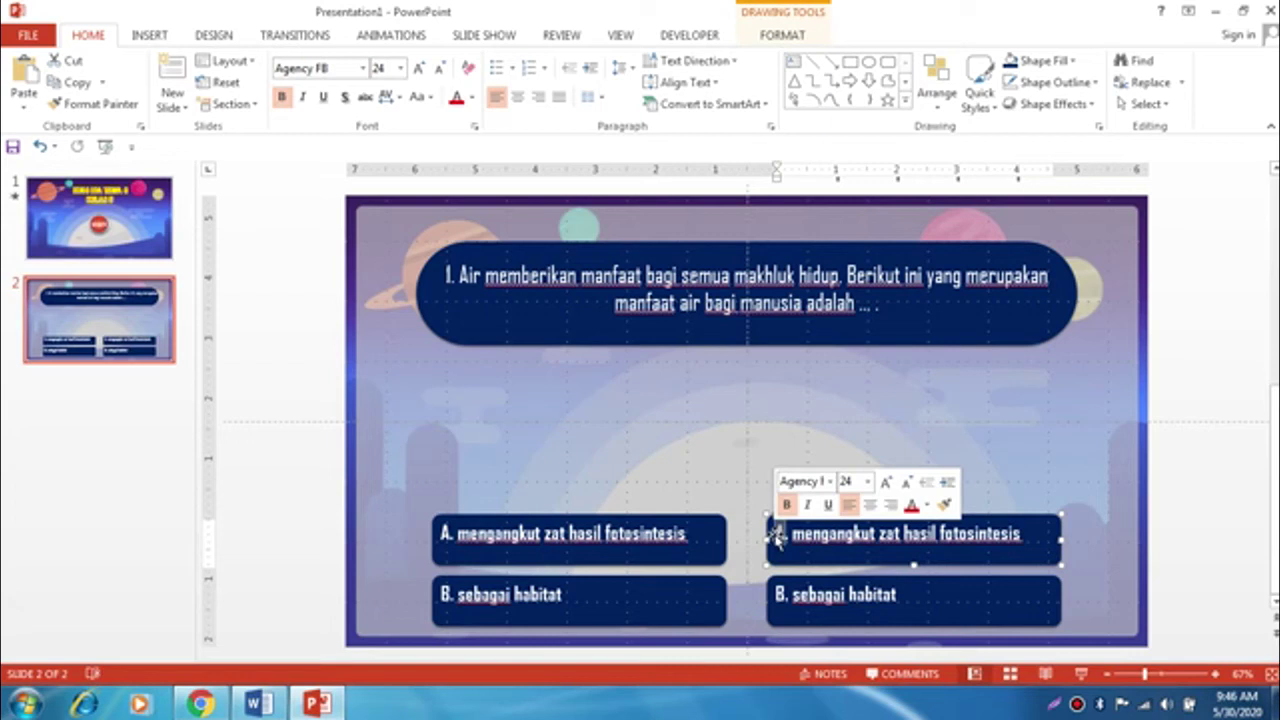
text(C)
click(779, 596)
double_click(779, 596)
text(D)
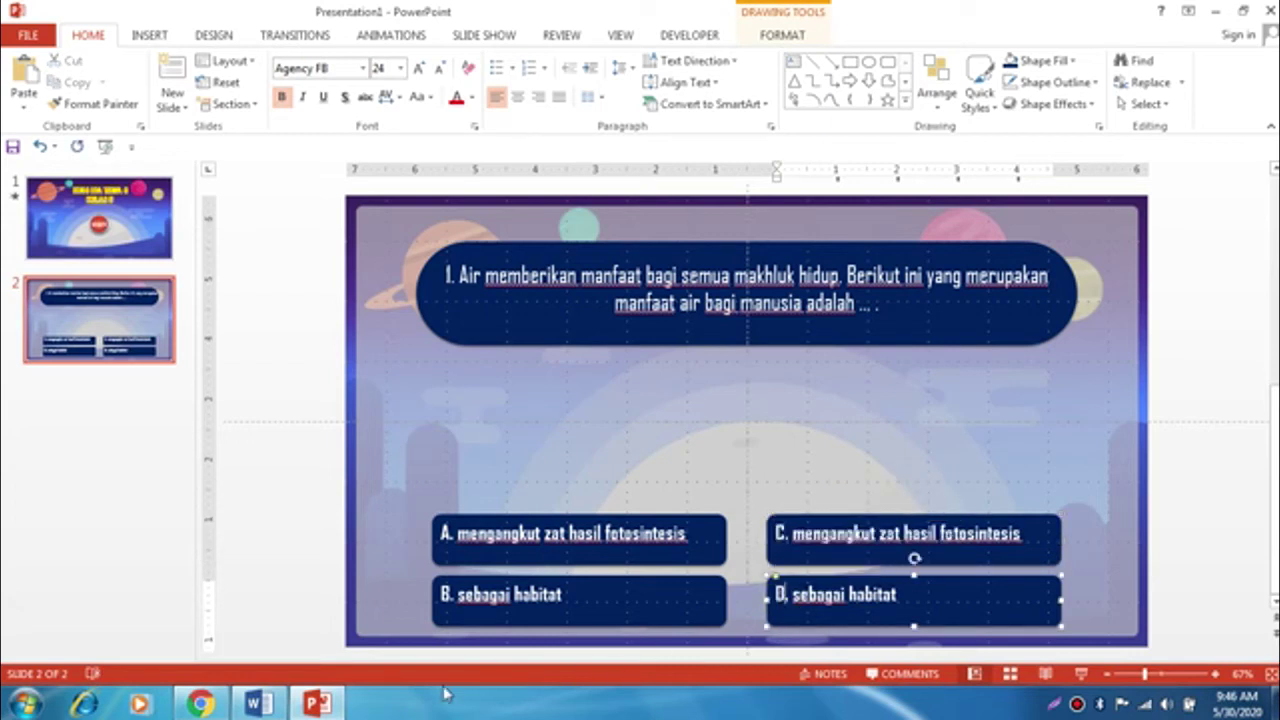
click(258, 704)
mouse_move(469, 304)
mouse_down()
mouse_move(595, 313)
mouse_move(490, 324)
mouse_up()
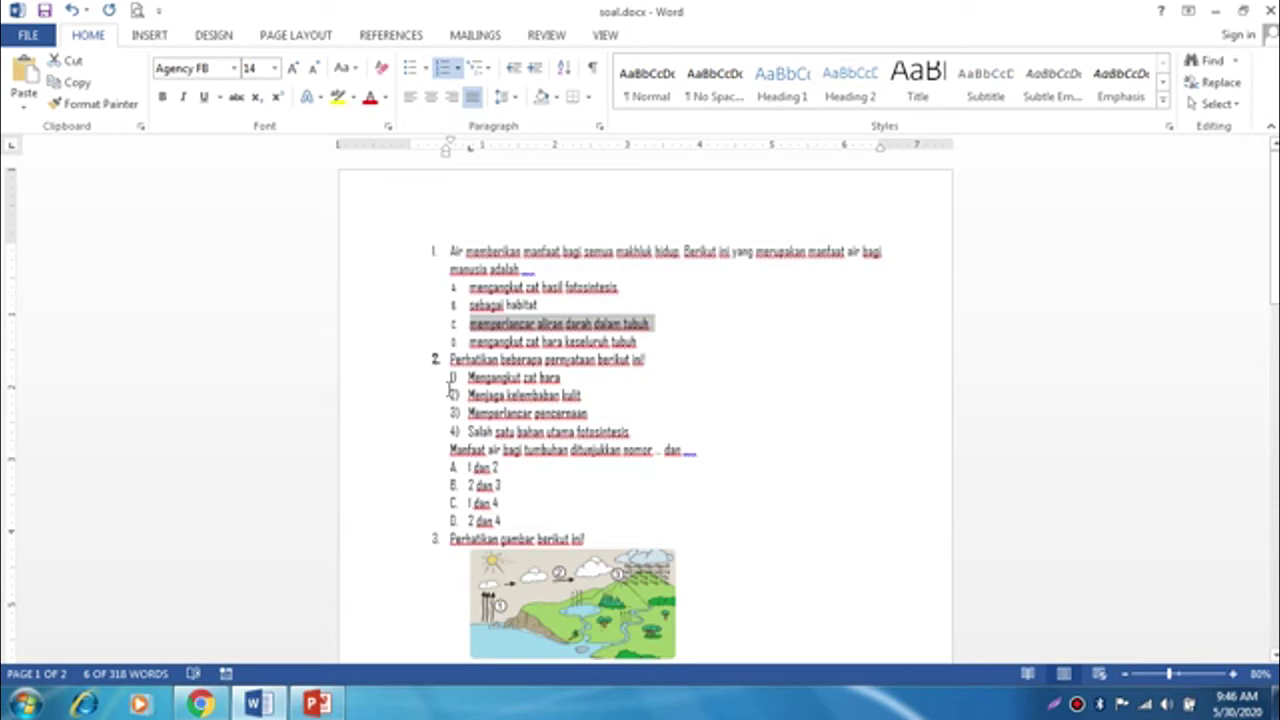
- Paste 'memperlancar aliran darah dalam tubuh' as answer C's text
click(316, 704)
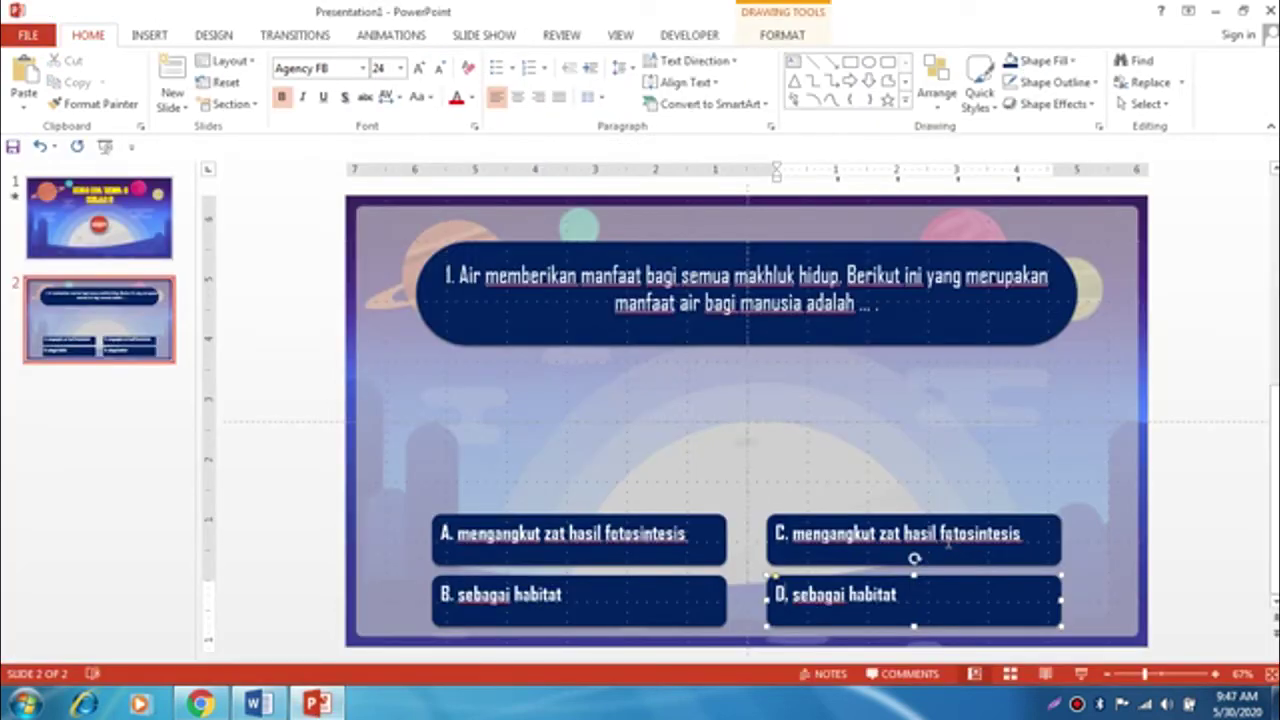
click(920, 531)
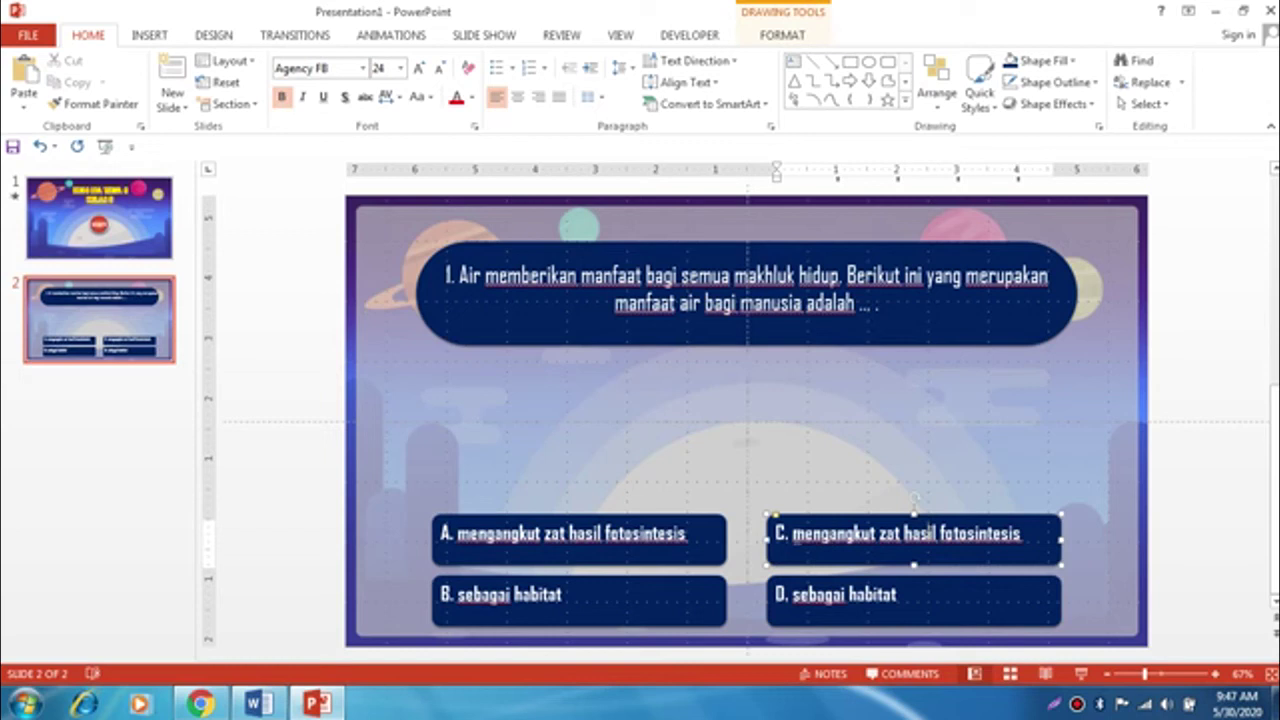
drag(778, 533, 1022, 533)
text(memperlancar aliran darah dalam tubuh)
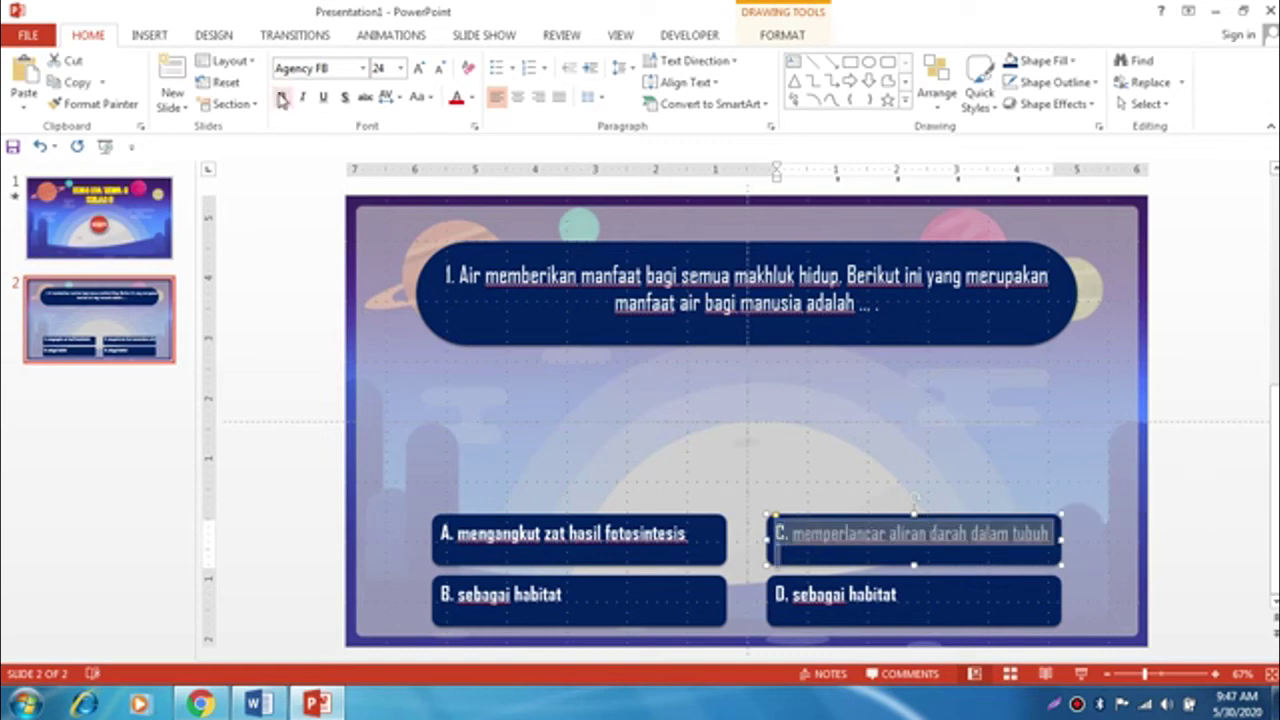
- Make the text of answer boxes B and A regular instead of bold
click(537, 594)
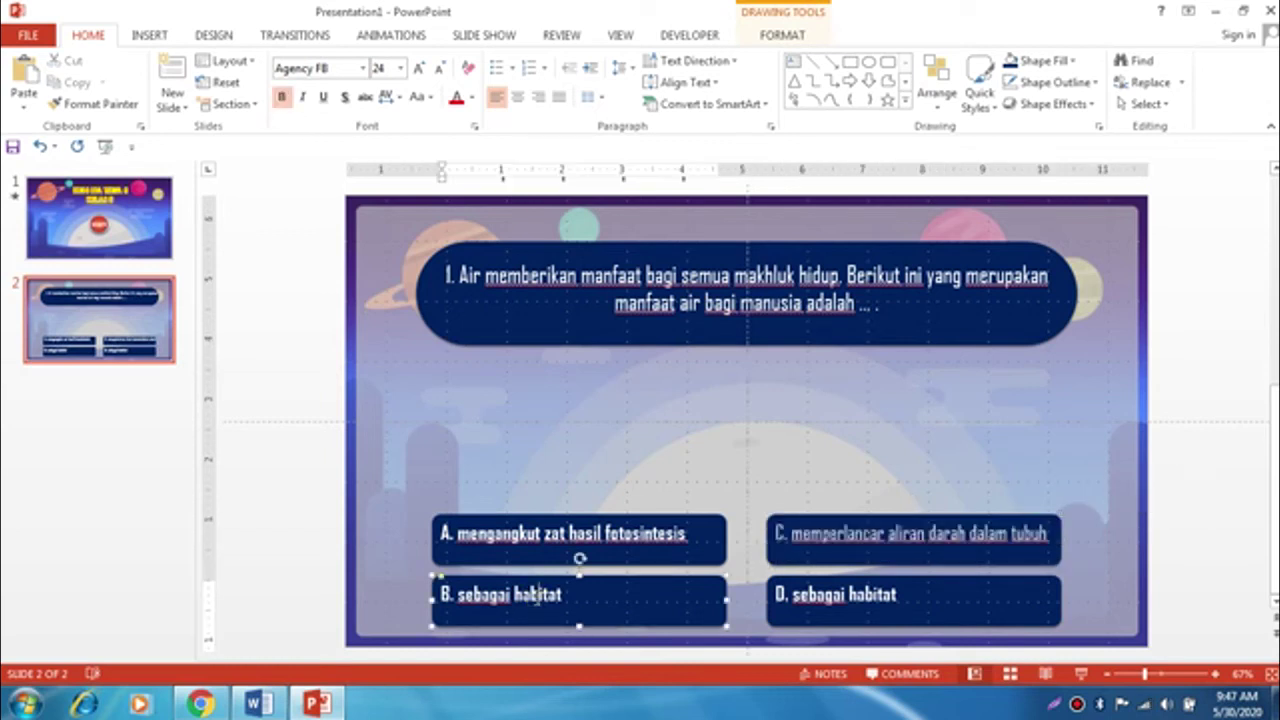
triple_click(537, 594)
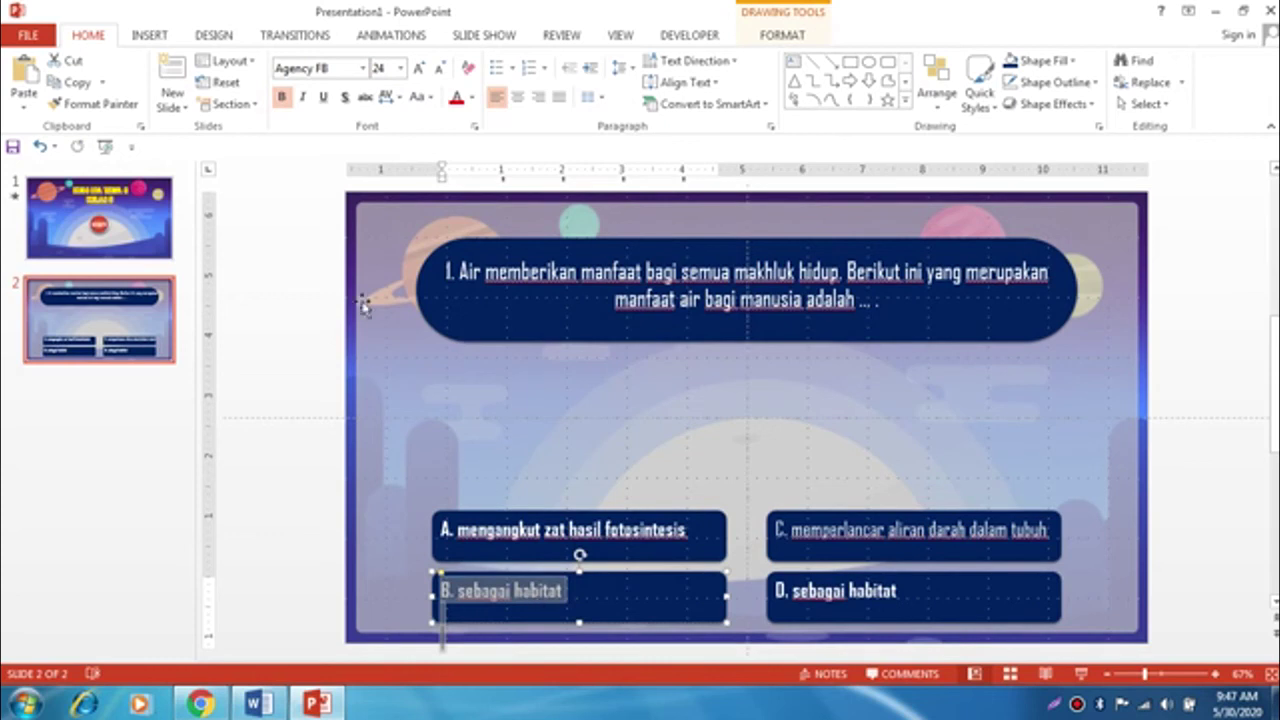
click(282, 96)
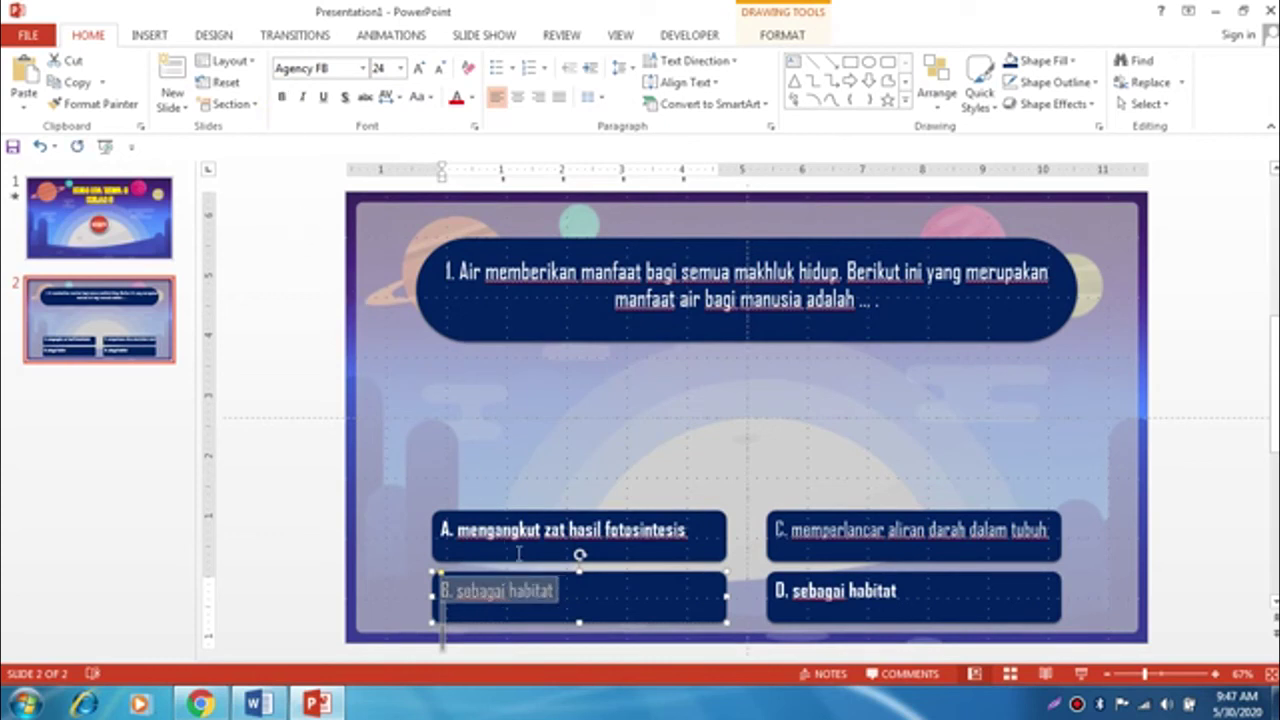
click(516, 541)
triple_click(518, 535)
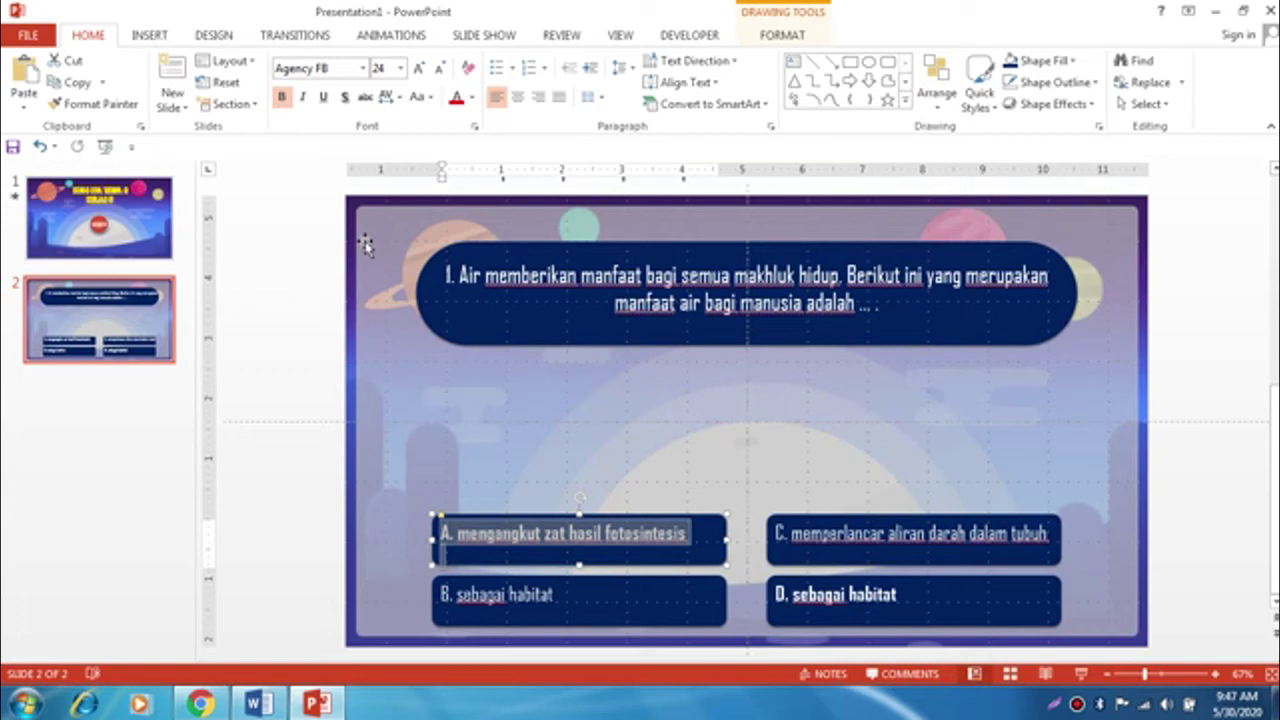
click(283, 95)
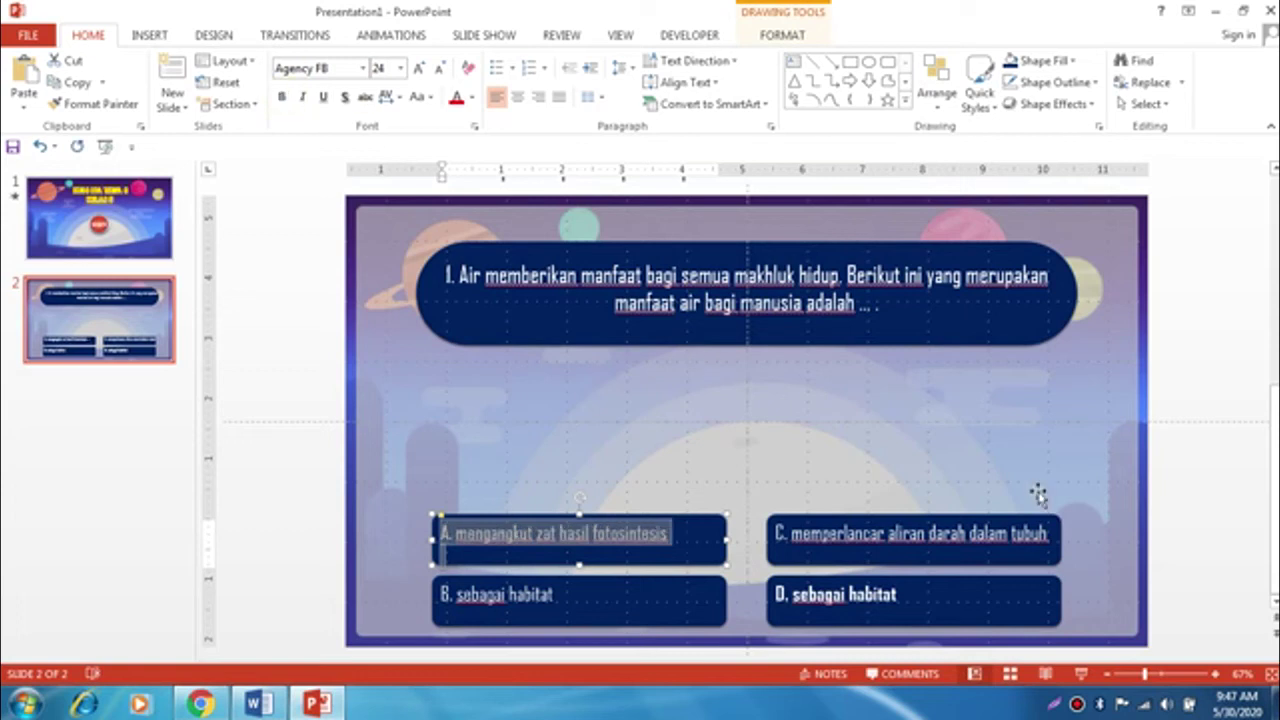
click(1203, 472)
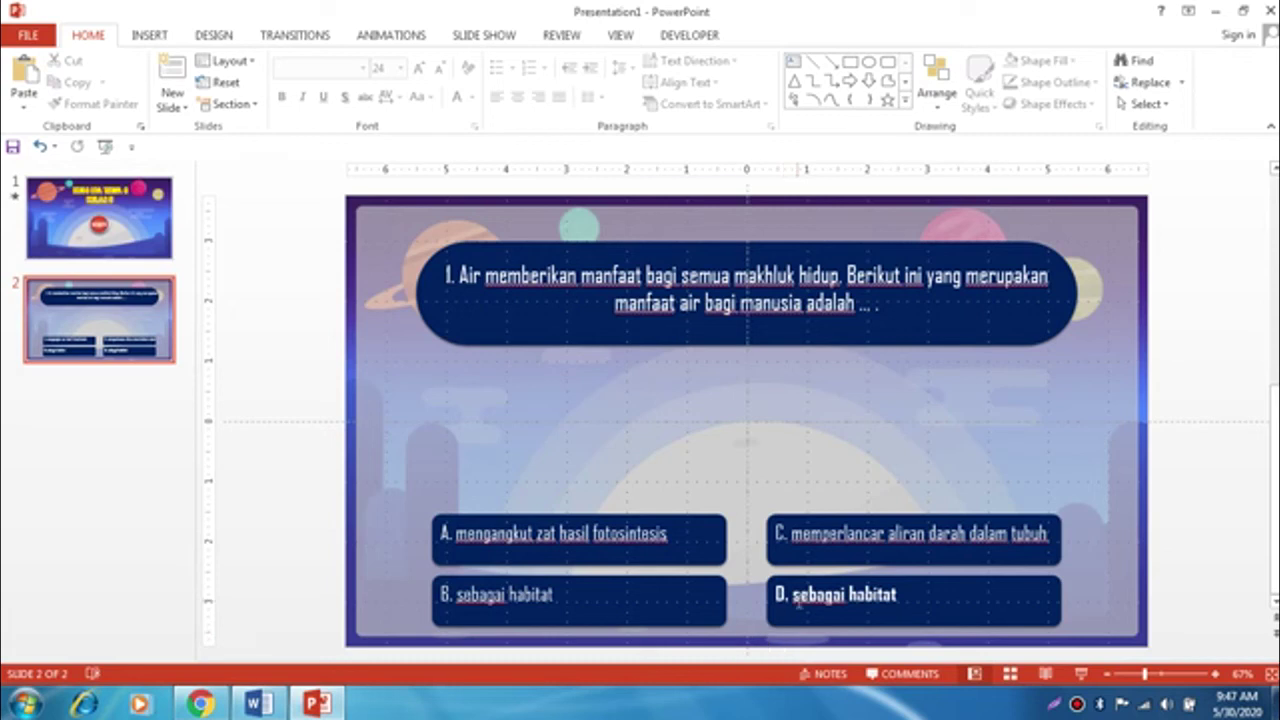
- Replace answer D's wording with option d, 'mengangkut zat hara keseluruh tubuh', copied from Word
click(258, 704)
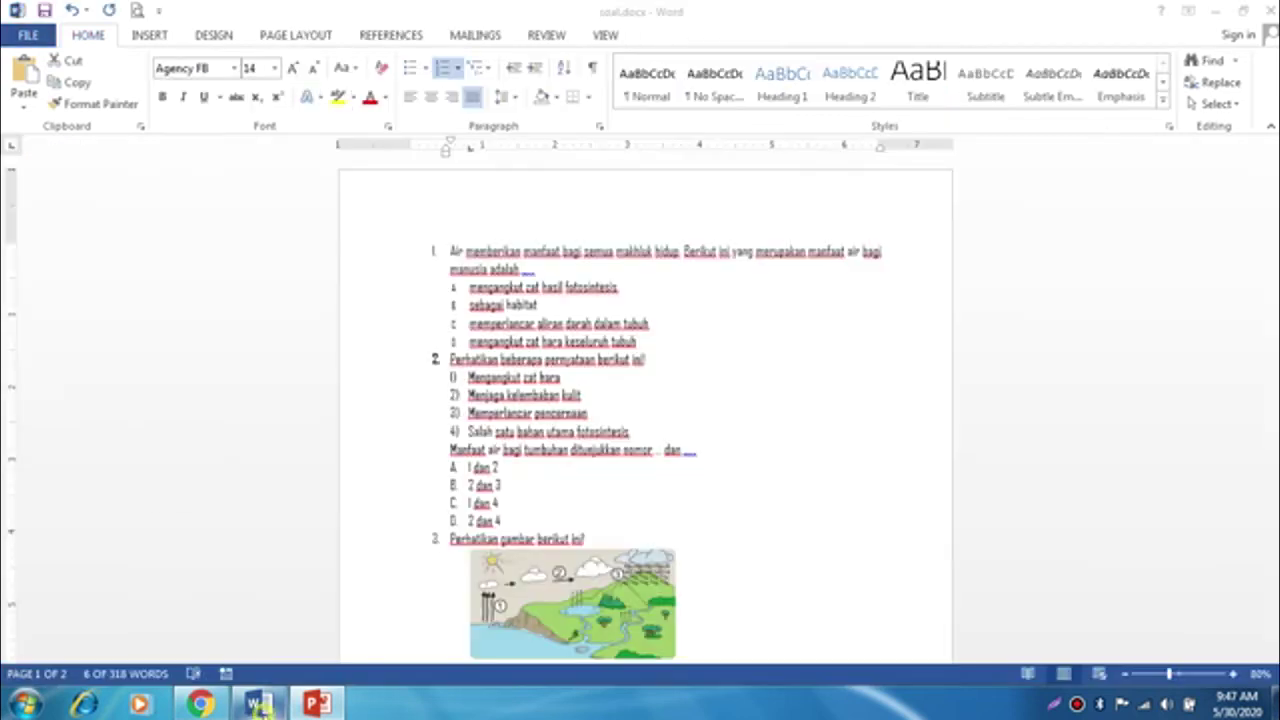
click(634, 358)
click(637, 342)
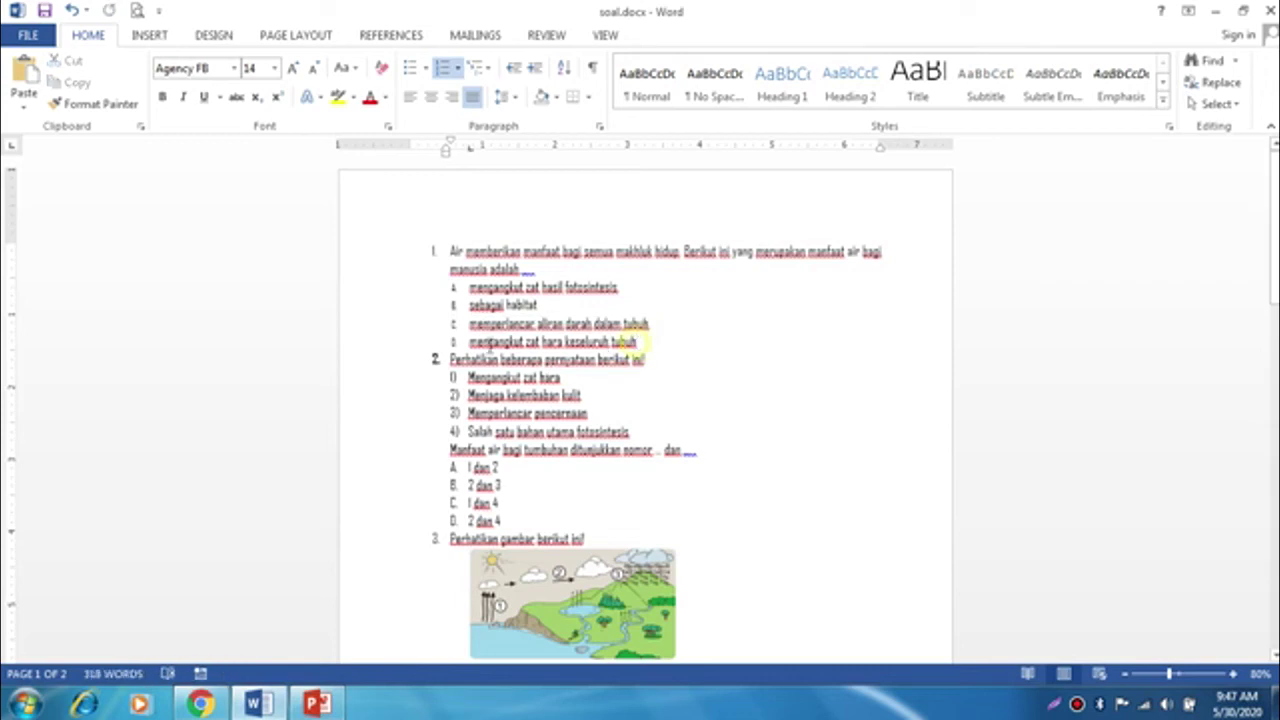
drag(633, 342, 455, 346)
key(ctrl+c)
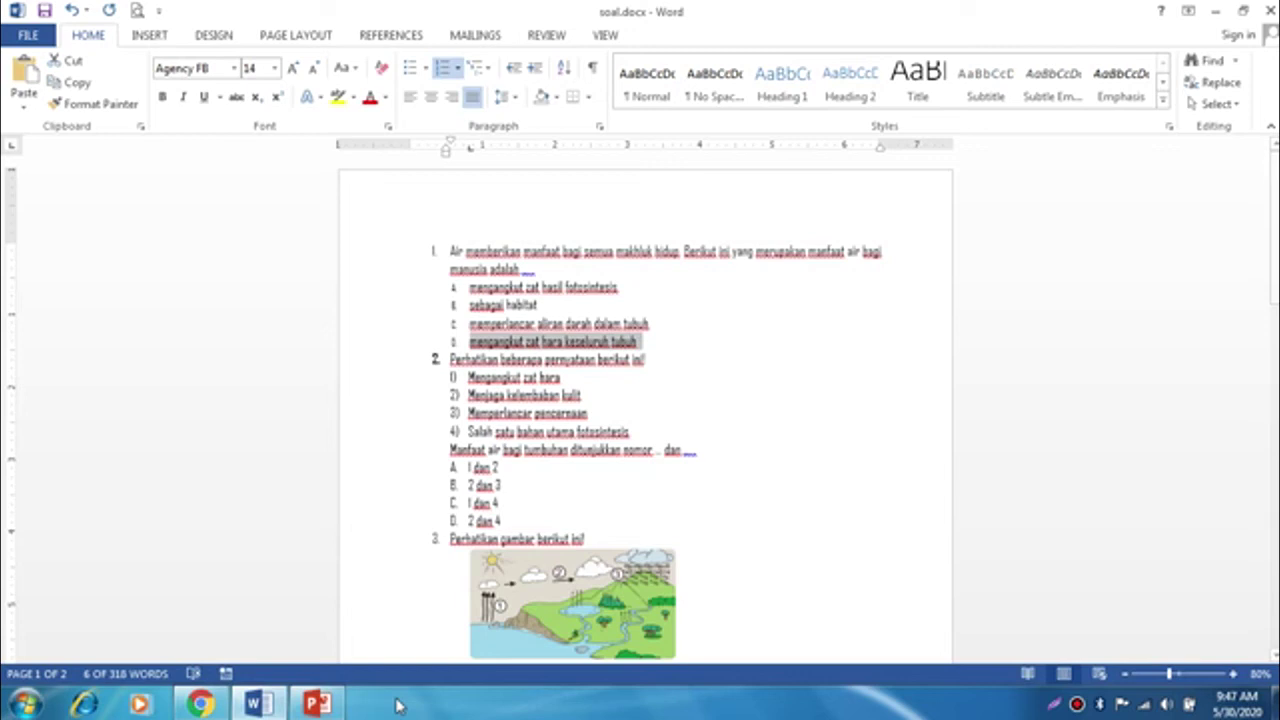
click(317, 704)
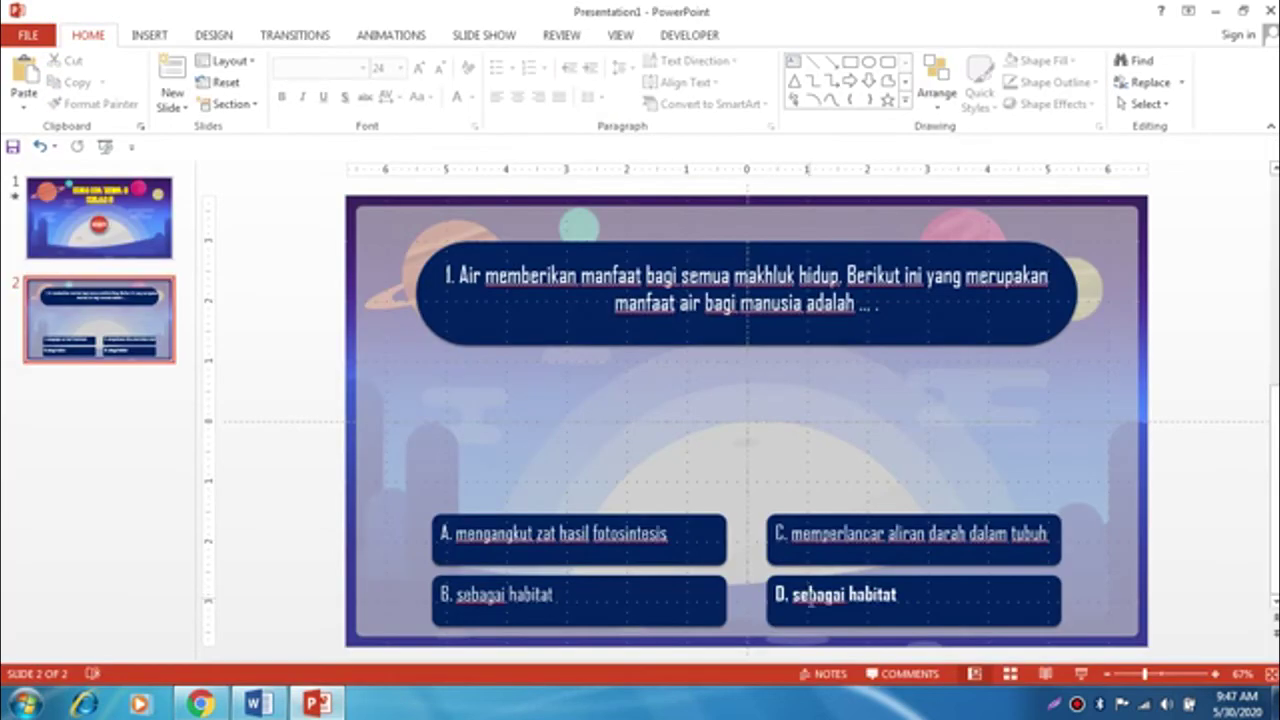
click(810, 598)
drag(792, 597, 897, 595)
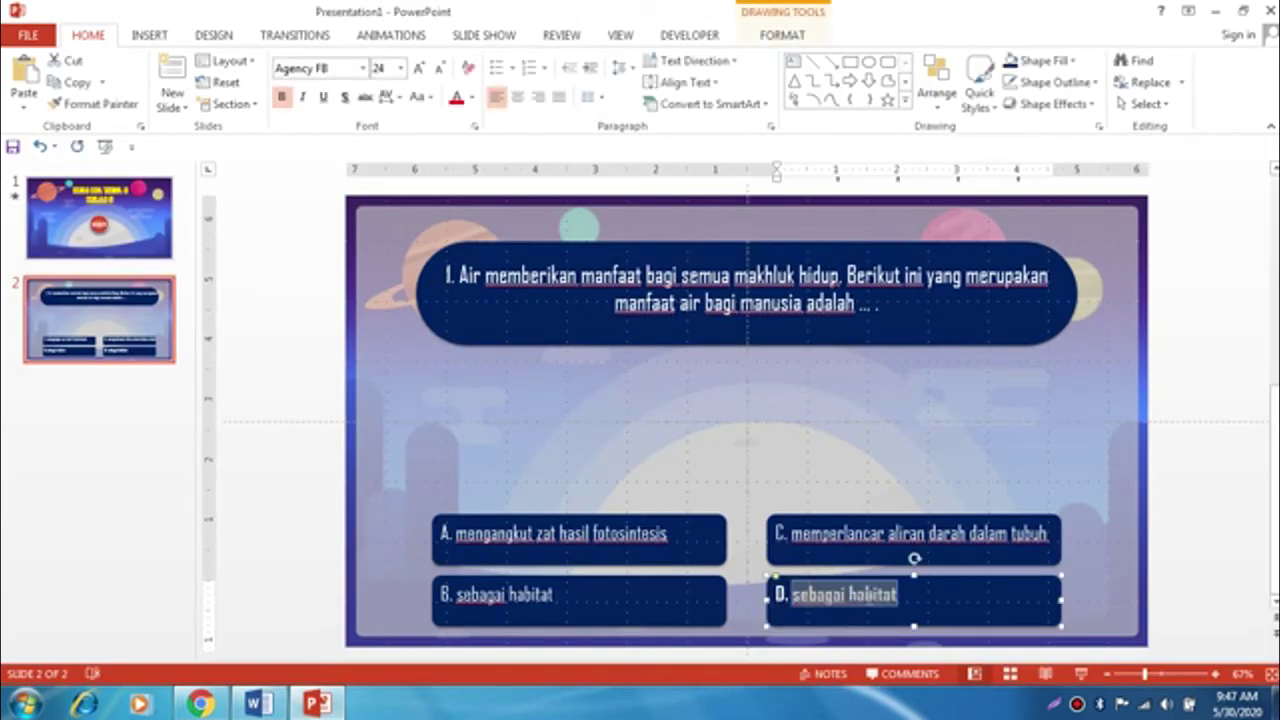
key(ctrl+v)
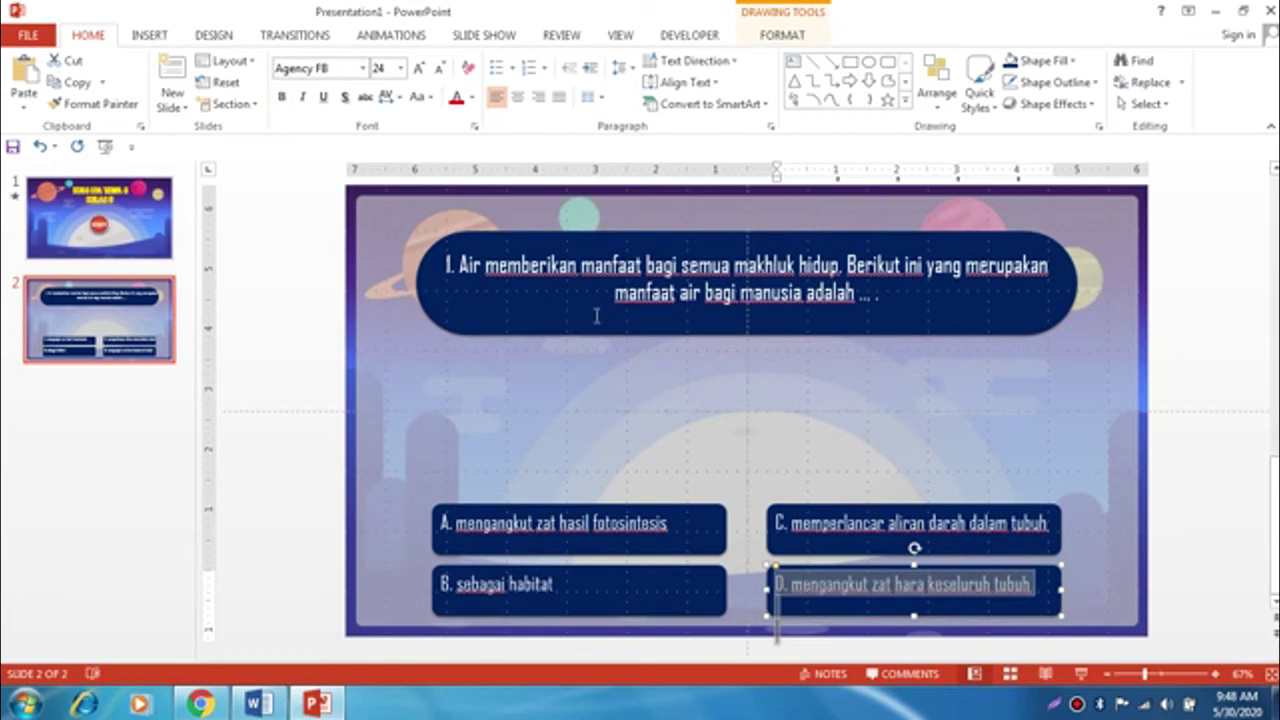
click(1205, 479)
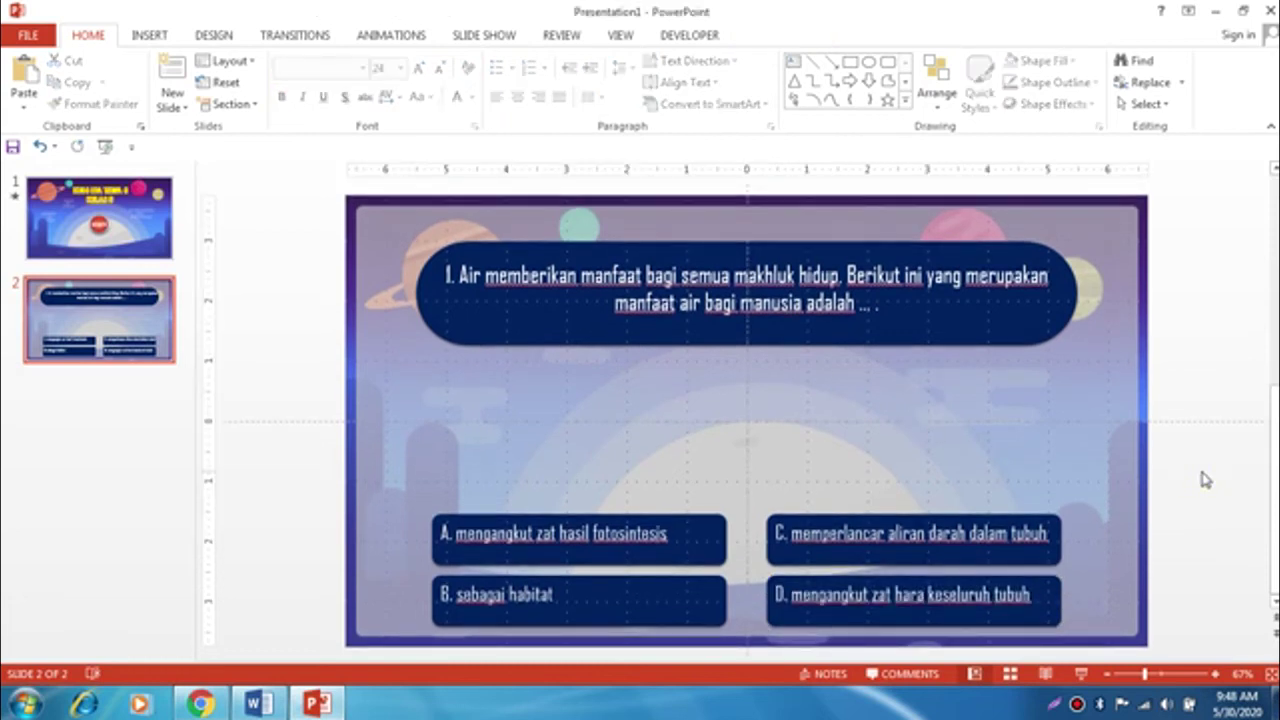
- Give the question box a Rise Up entrance effect starting With Previous
click(1003, 342)
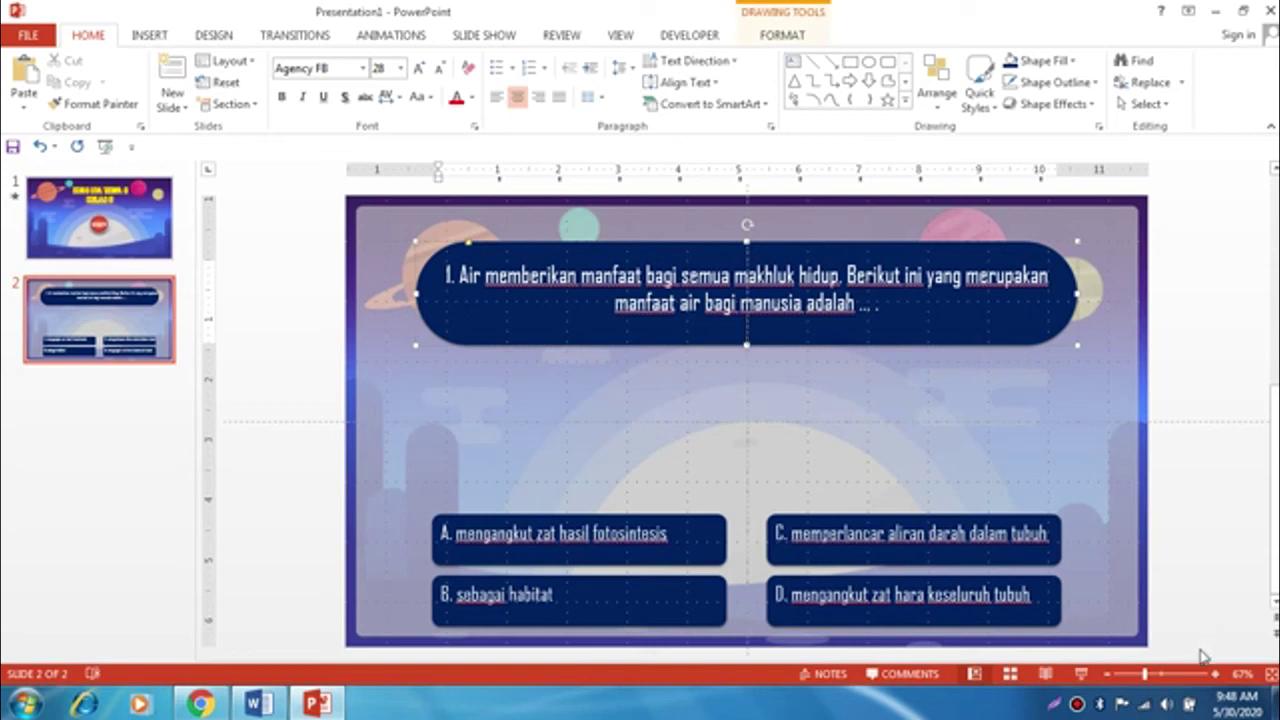
click(380, 40)
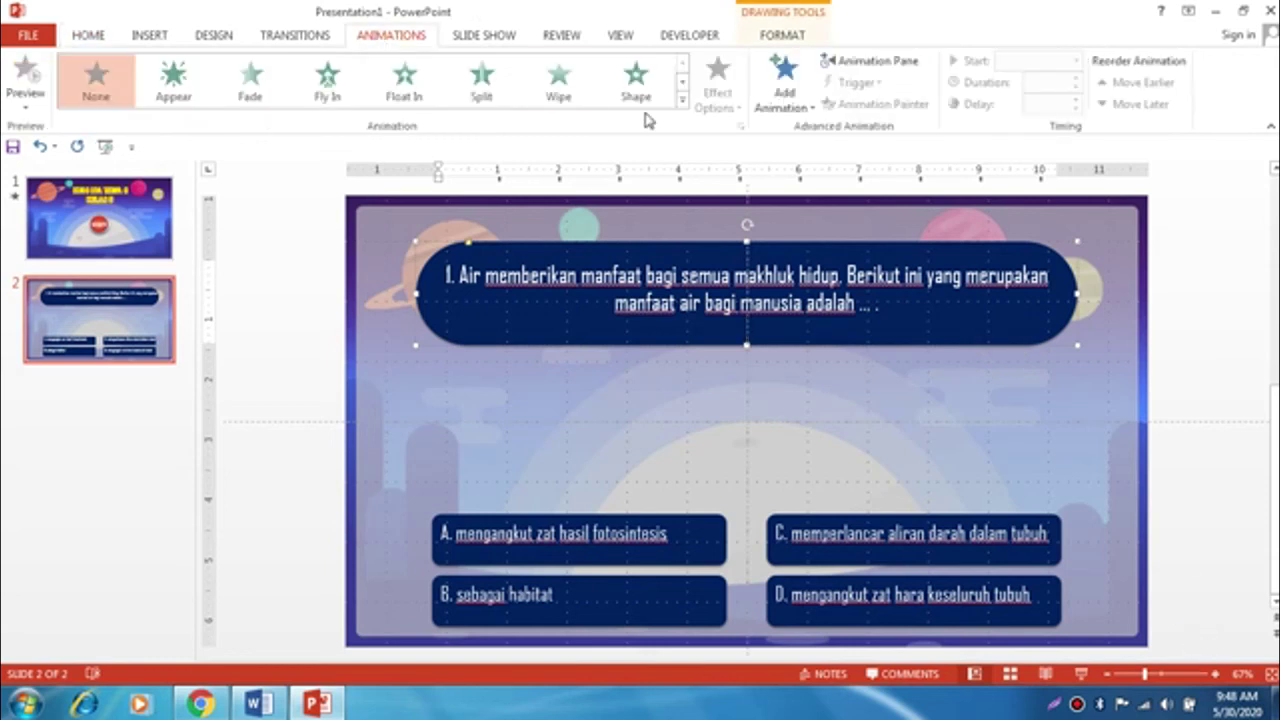
click(683, 100)
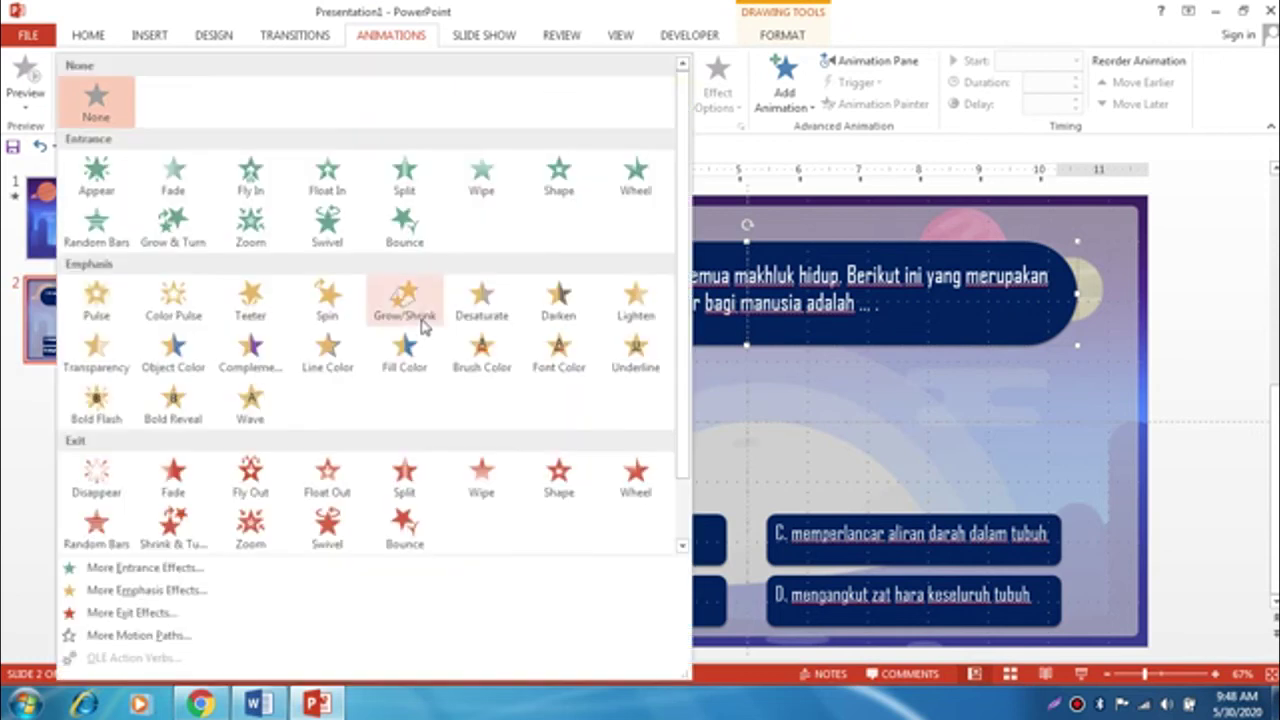
click(180, 572)
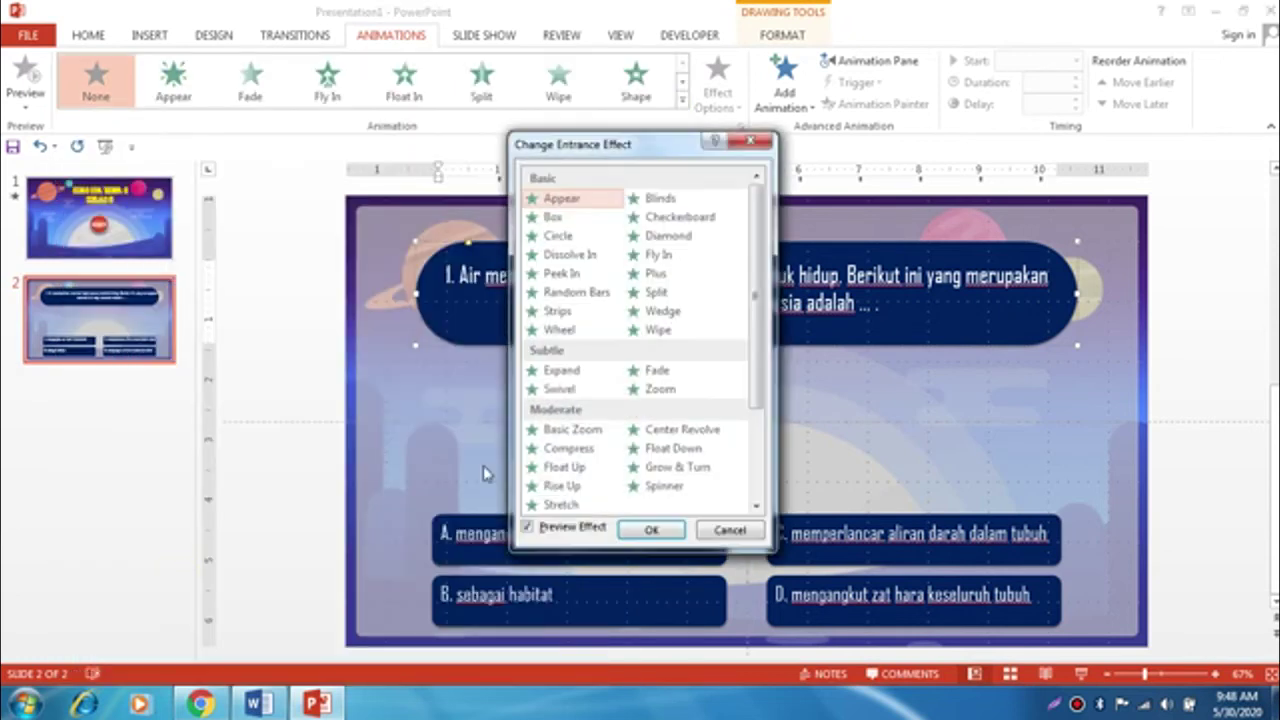
click(562, 486)
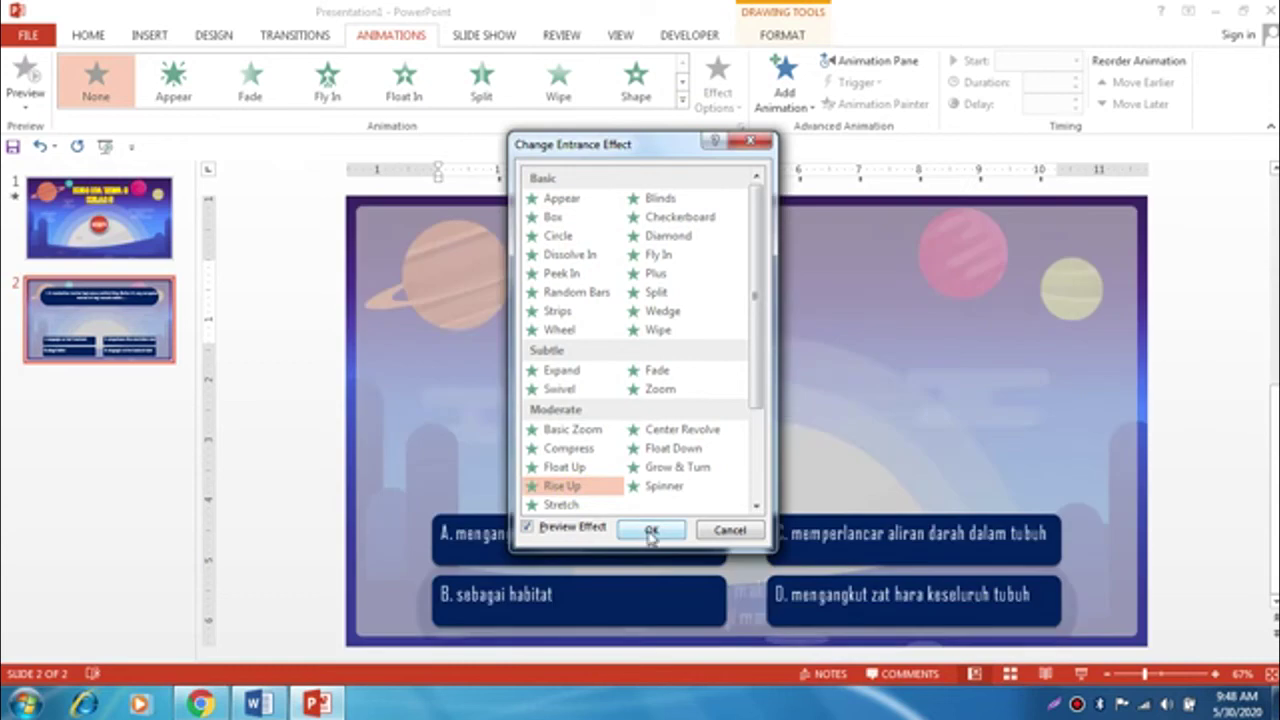
click(651, 529)
click(1076, 61)
click(1028, 97)
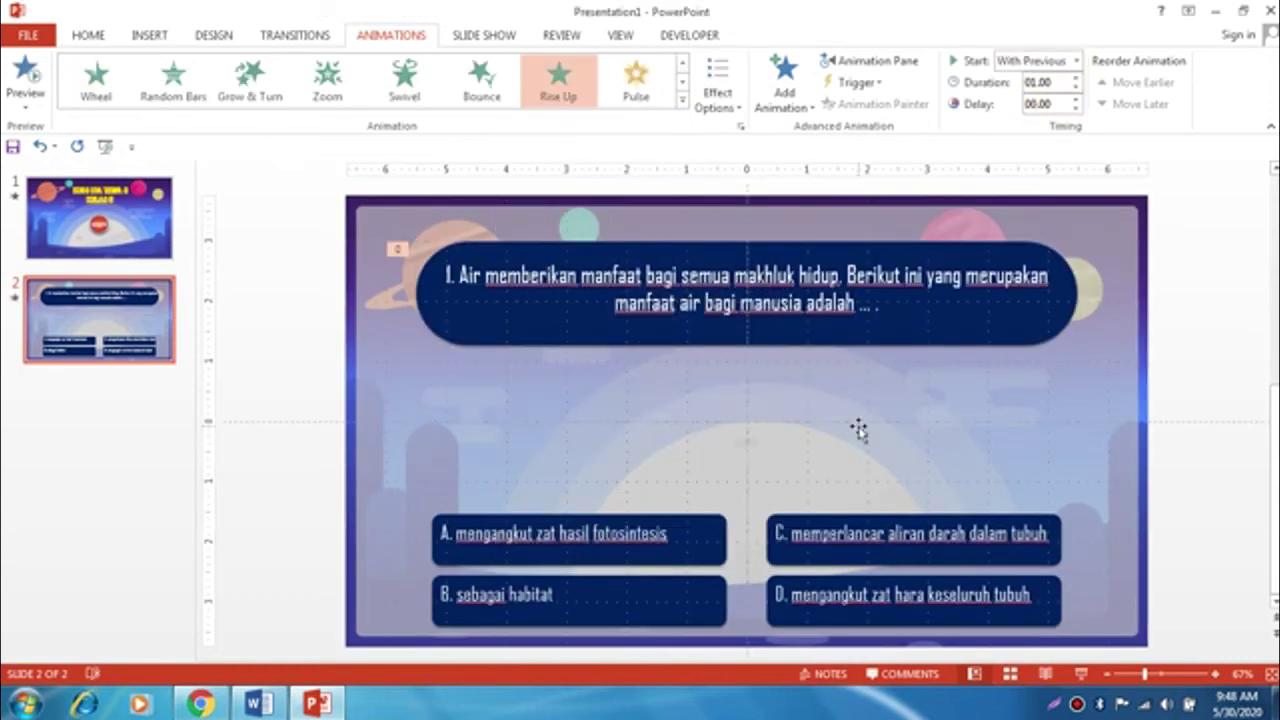
click(308, 475)
- Apply Rise Up to all four answer boxes and list them in the Animation Pane
drag(308, 468, 1086, 660)
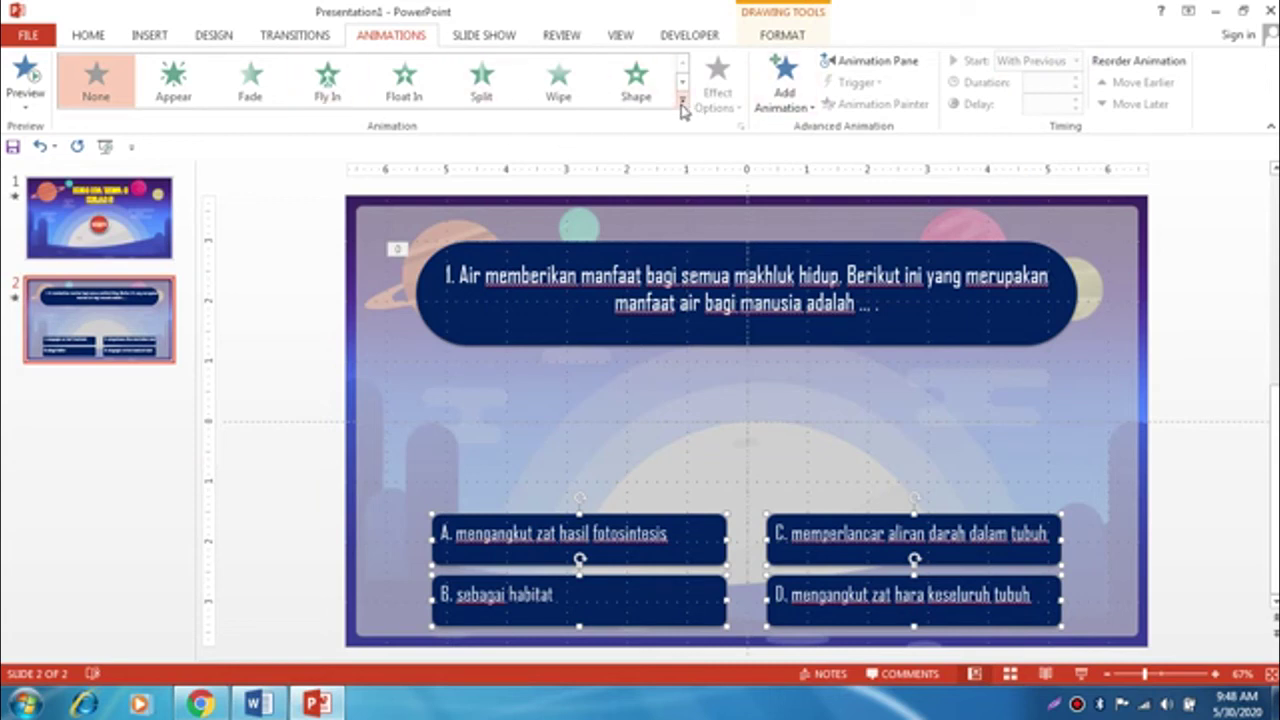
click(682, 103)
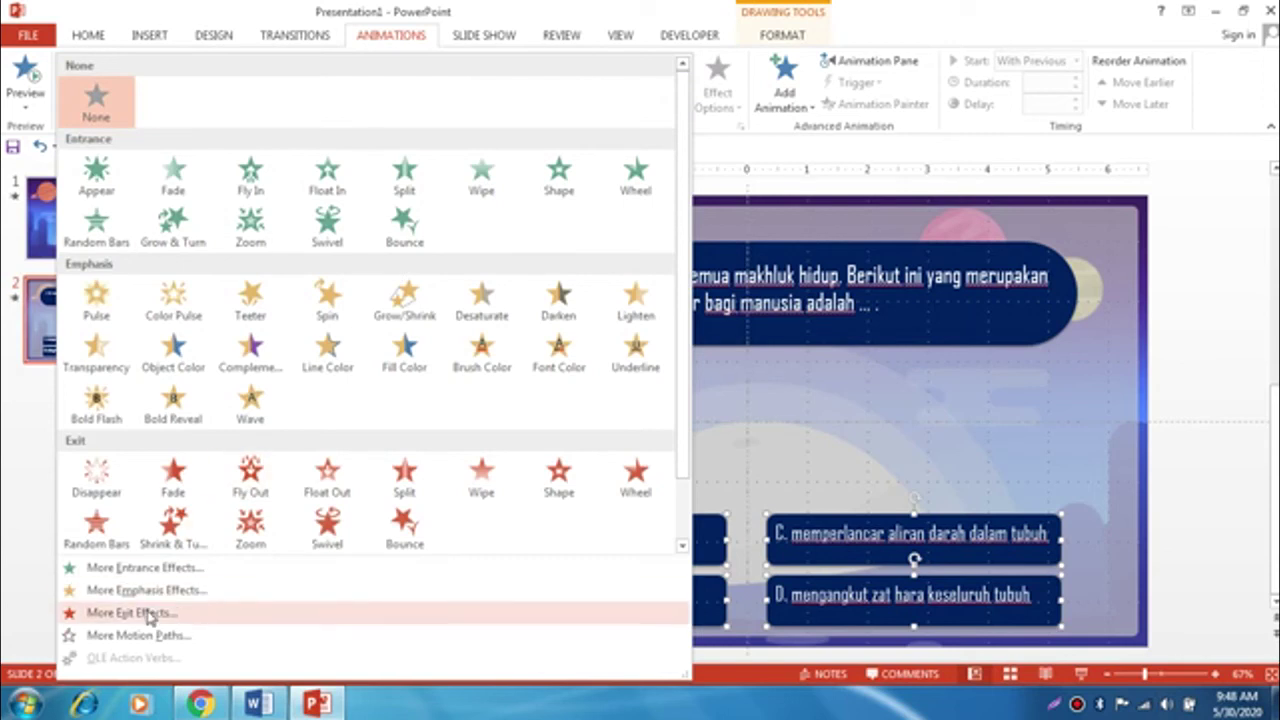
click(140, 567)
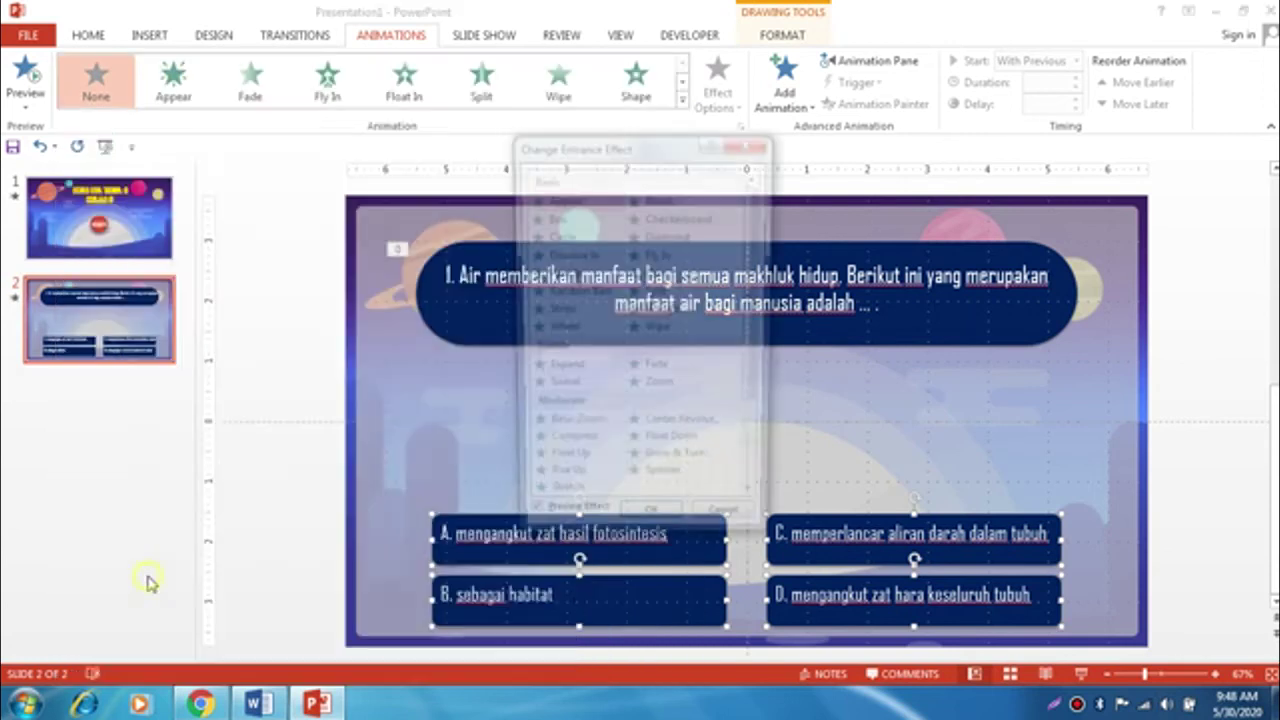
click(560, 486)
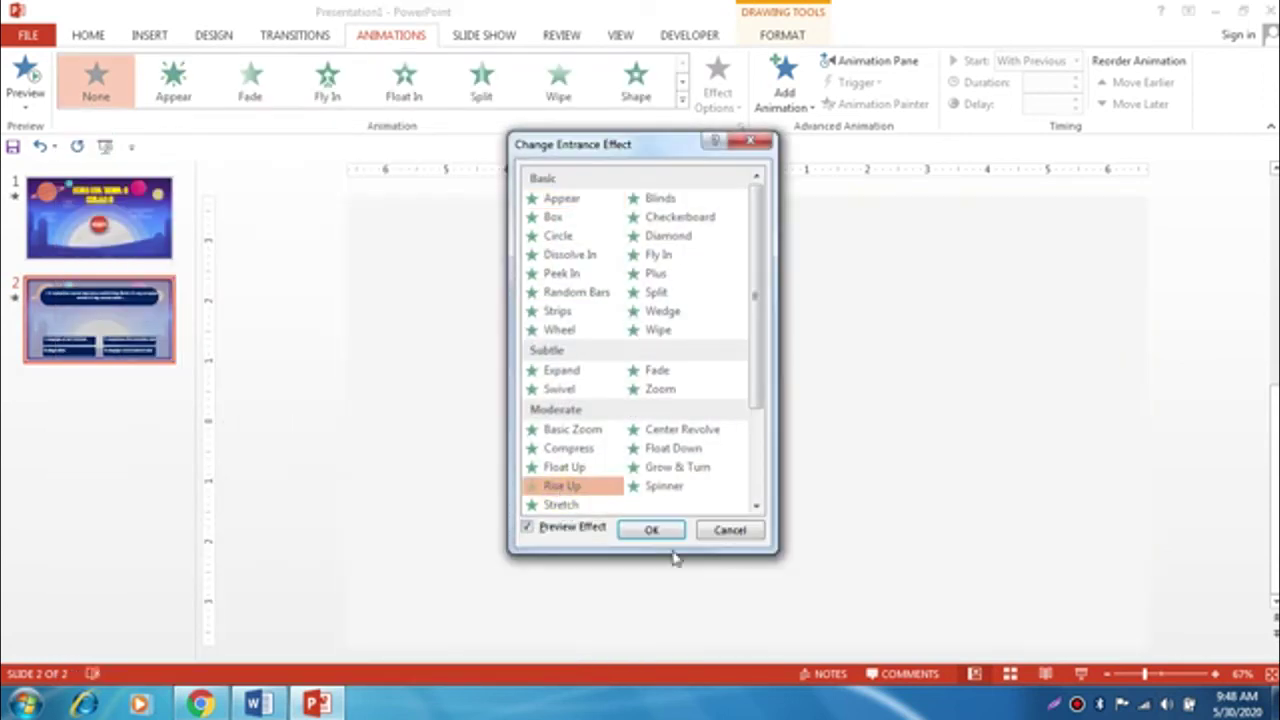
click(658, 532)
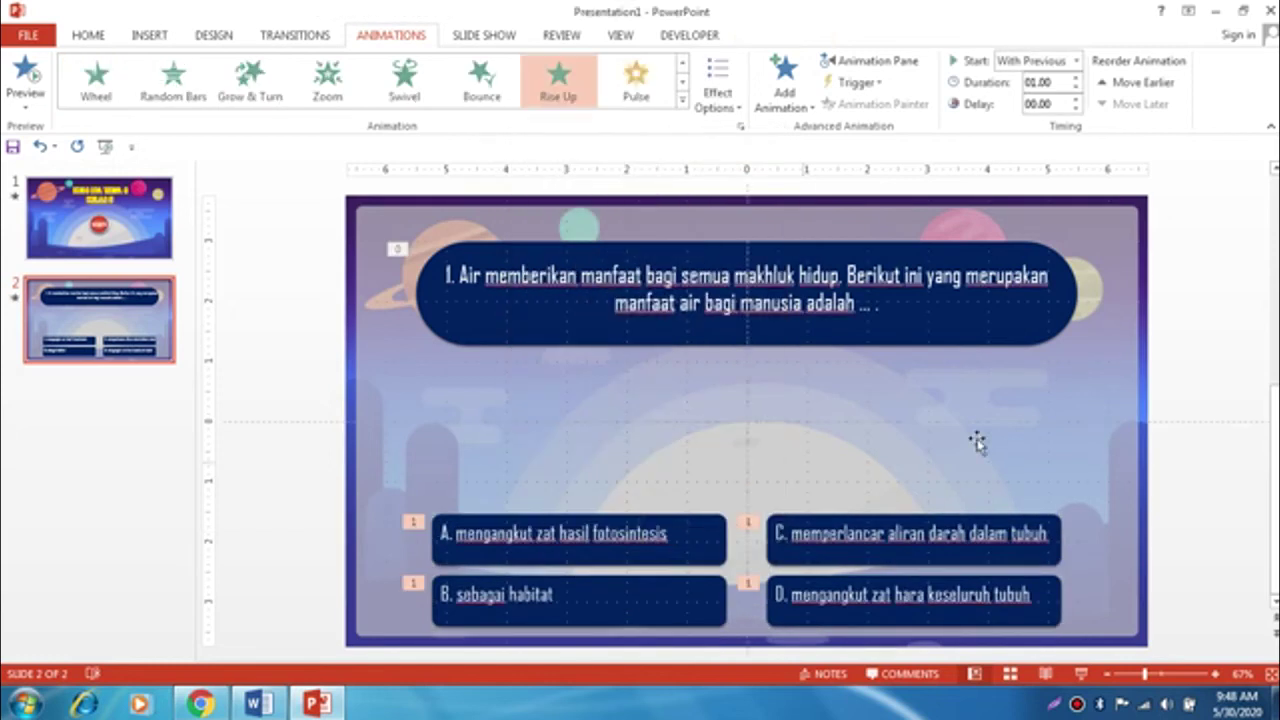
click(866, 62)
click(1122, 262)
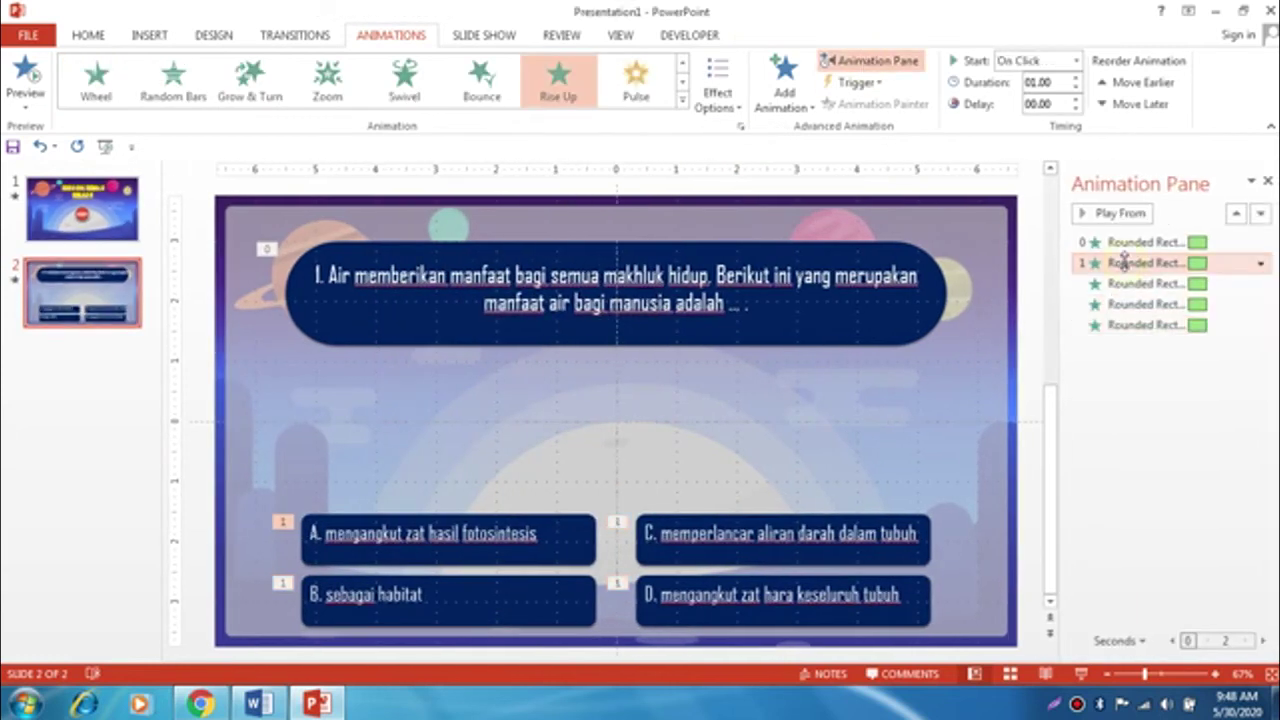
- Set the answer boxes' animations to start After Previous
click(1075, 62)
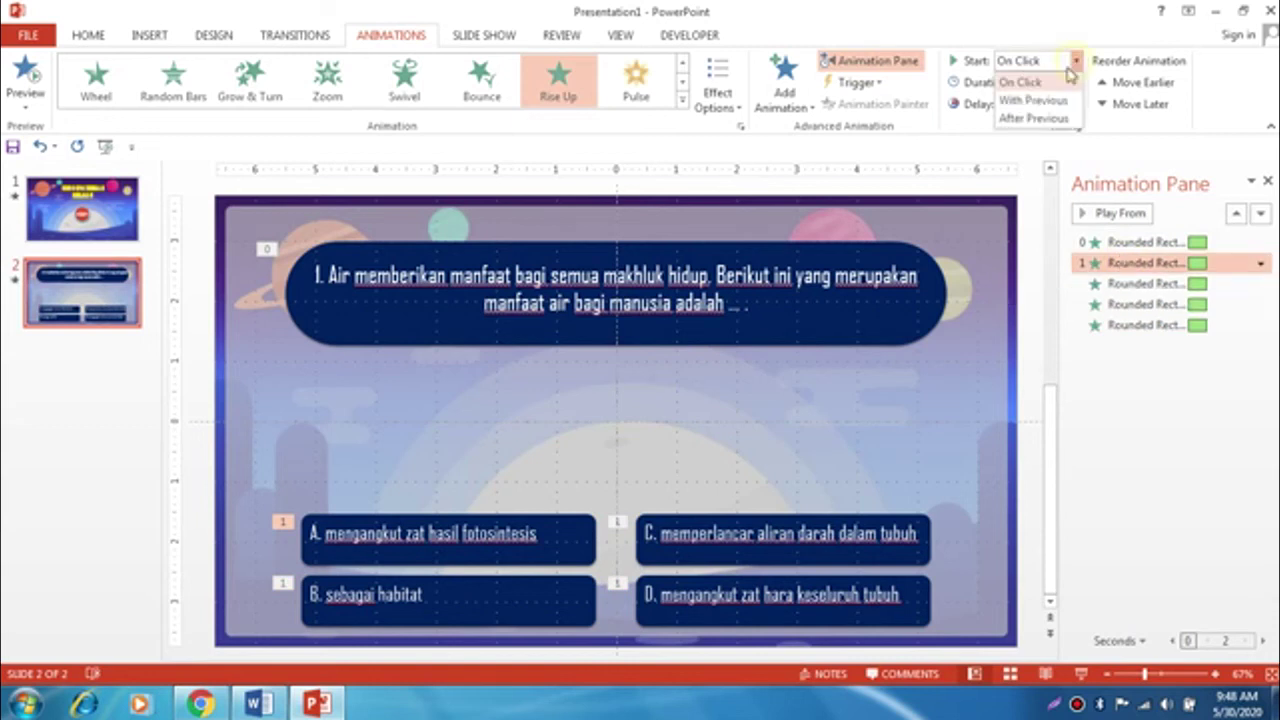
click(1046, 120)
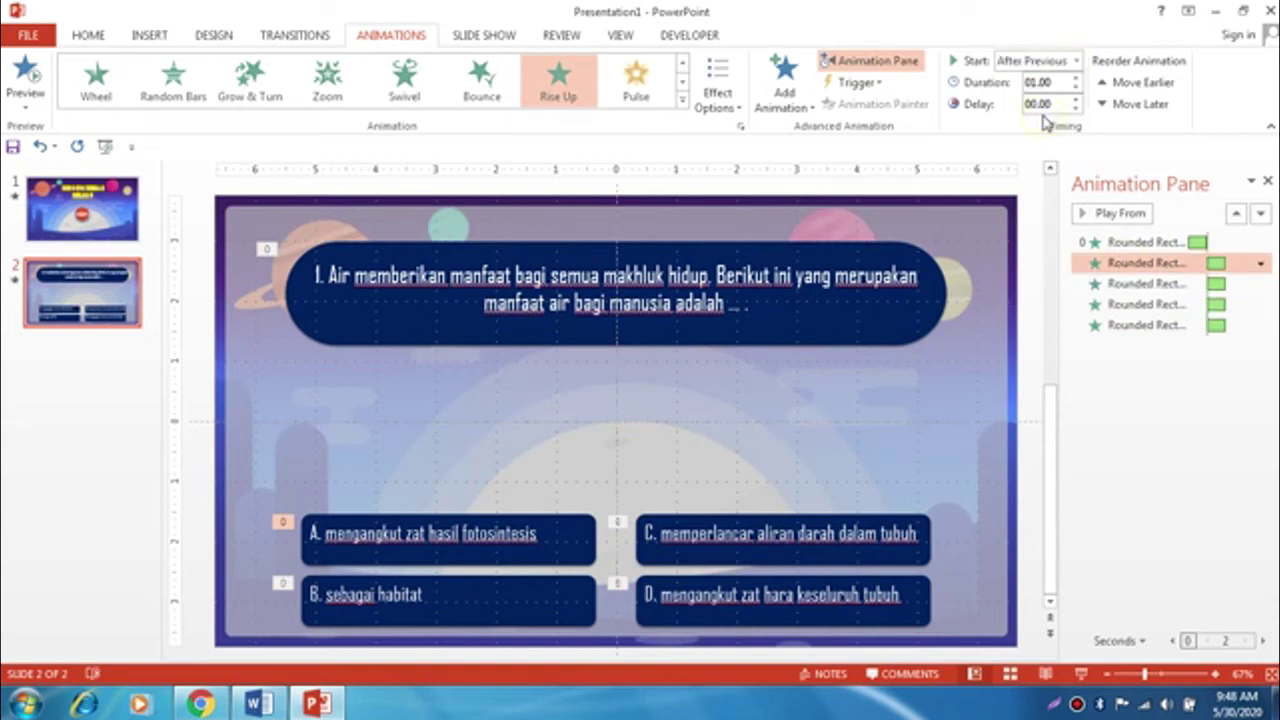
click(1037, 449)
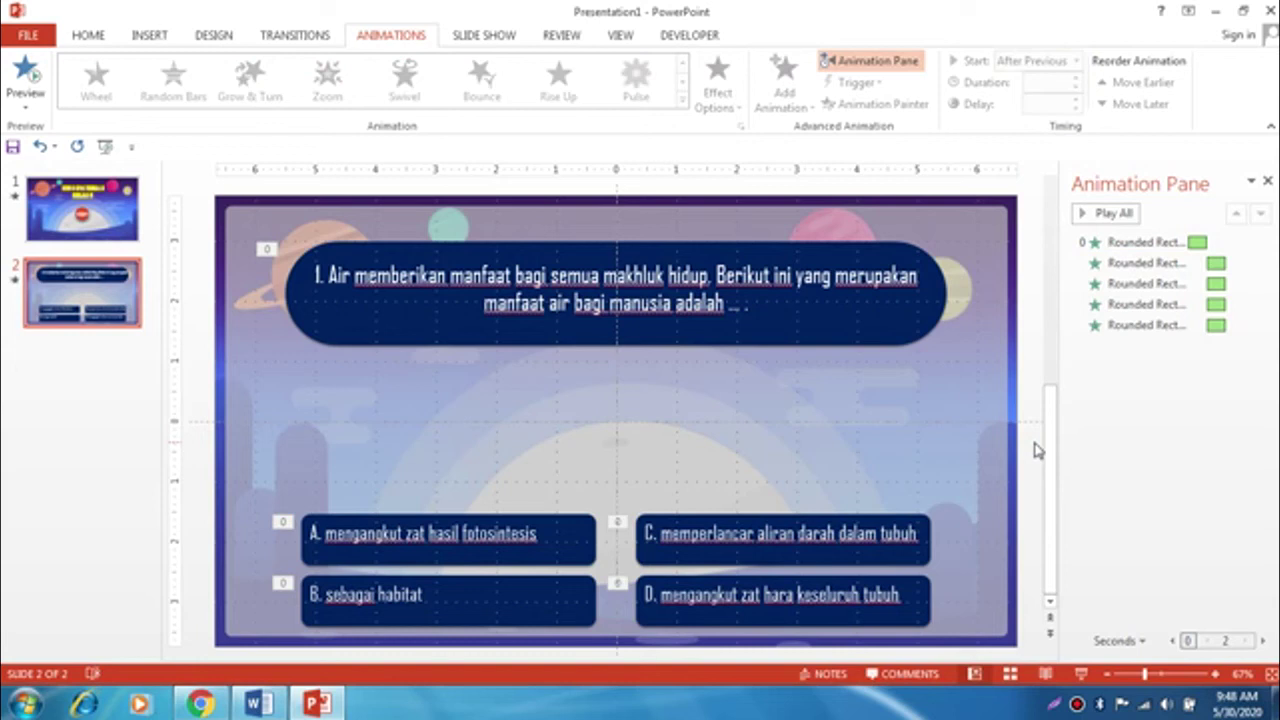
- Preview slide 2 as a full-screen slide show, then return to editing
click(1080, 672)
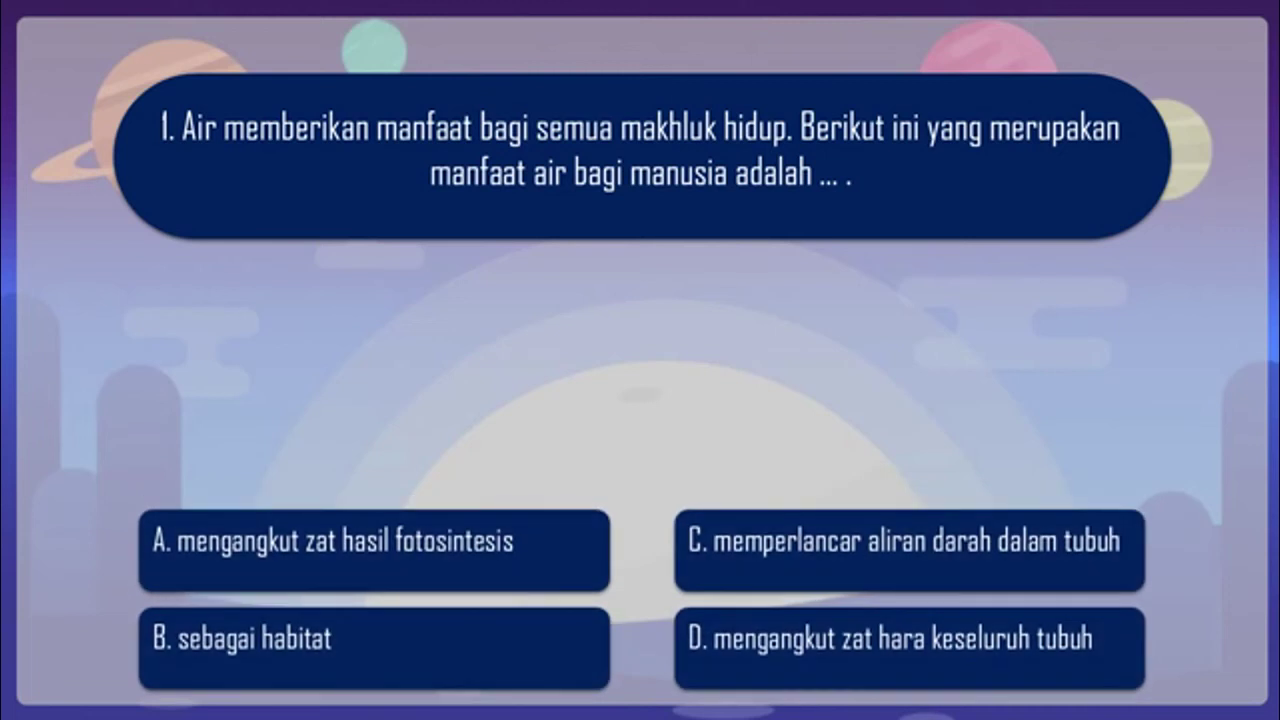
key(Escape)
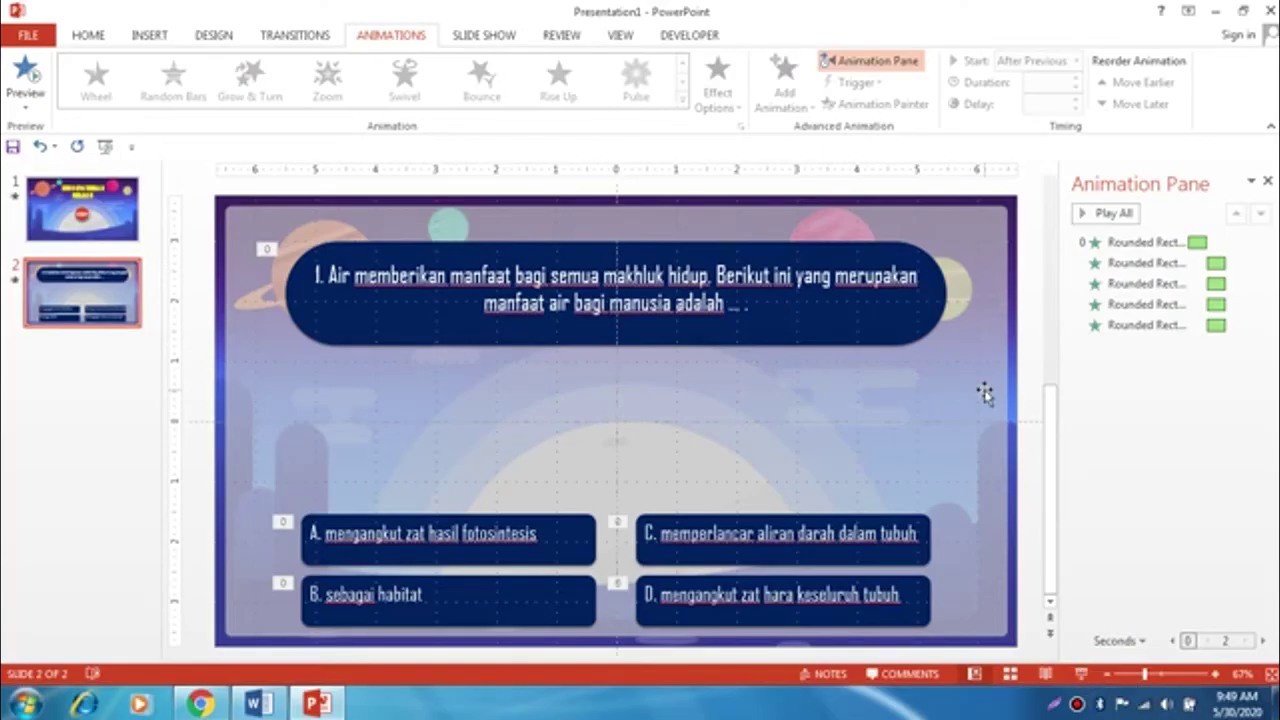
click(985, 393)
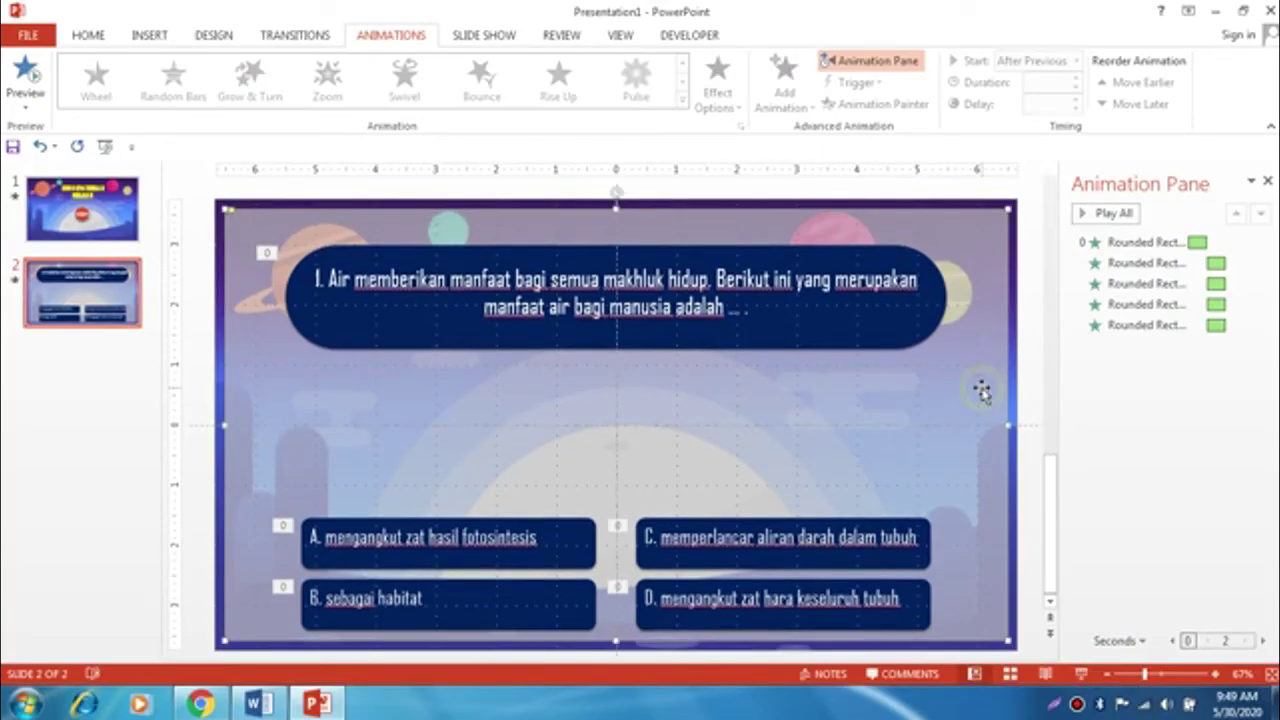
- Show the Transitions settings and bring up slide 2's thumbnail context menu
click(1030, 310)
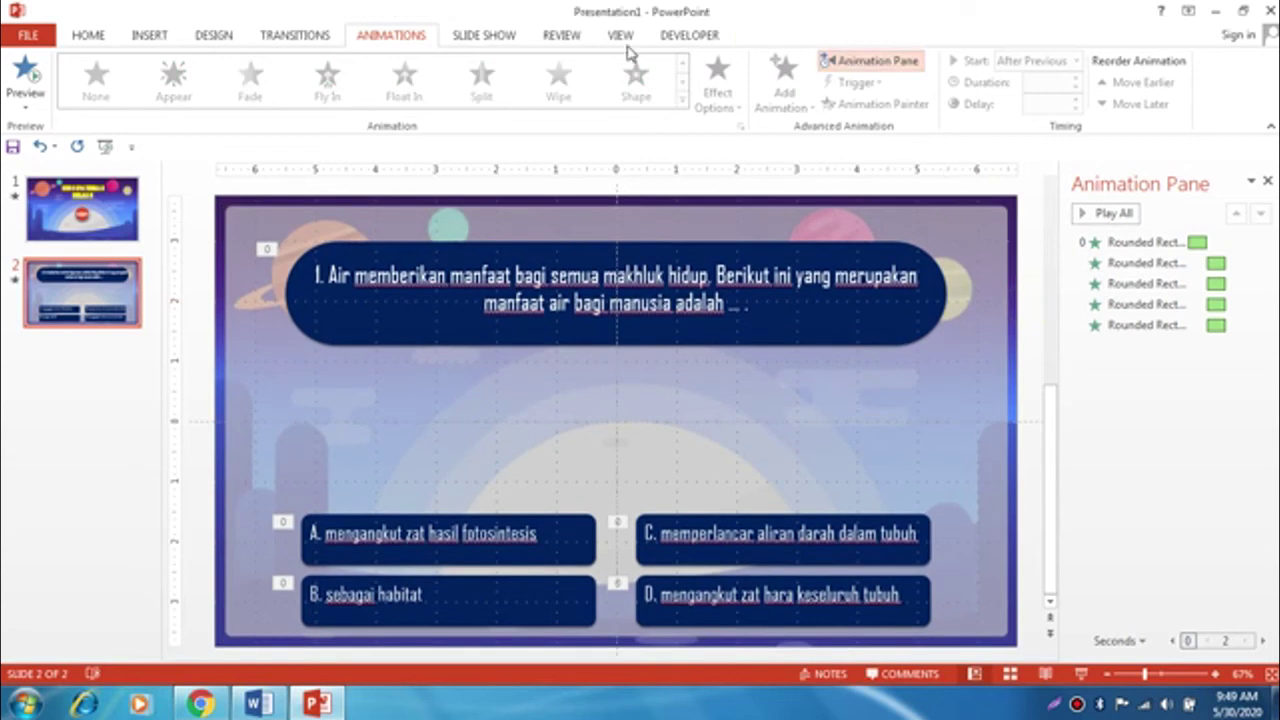
click(310, 38)
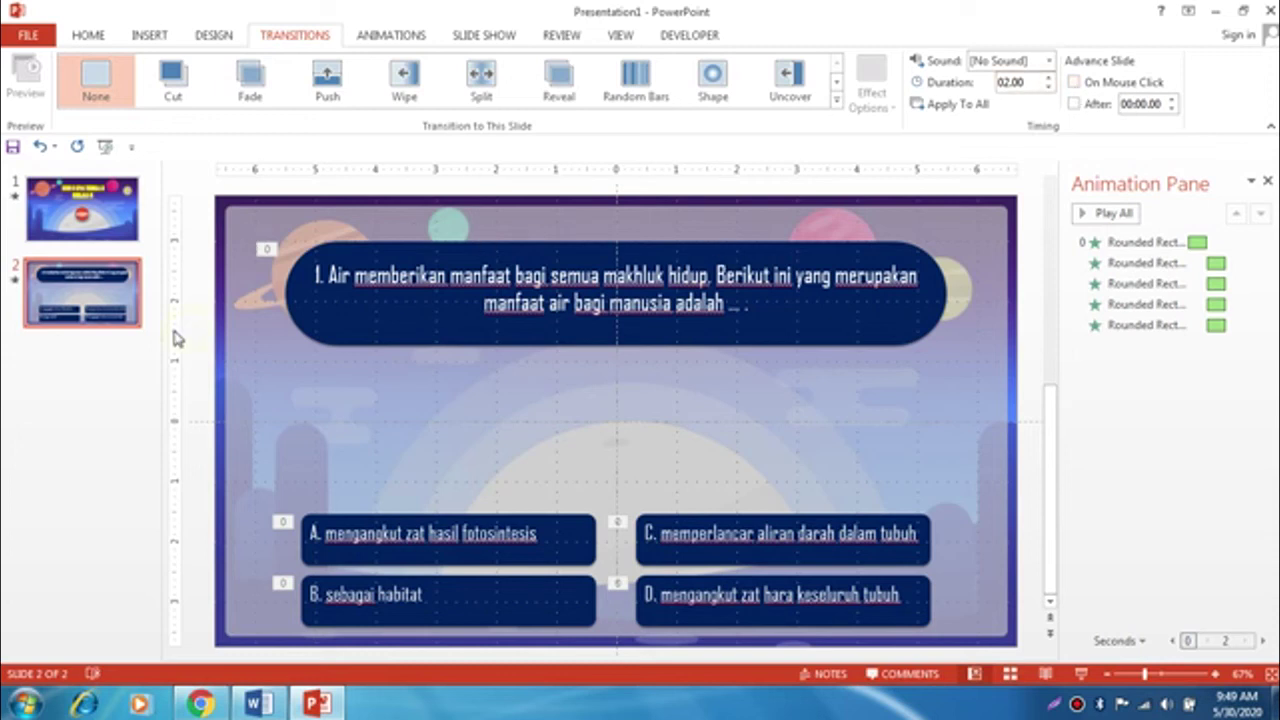
right_click(115, 321)
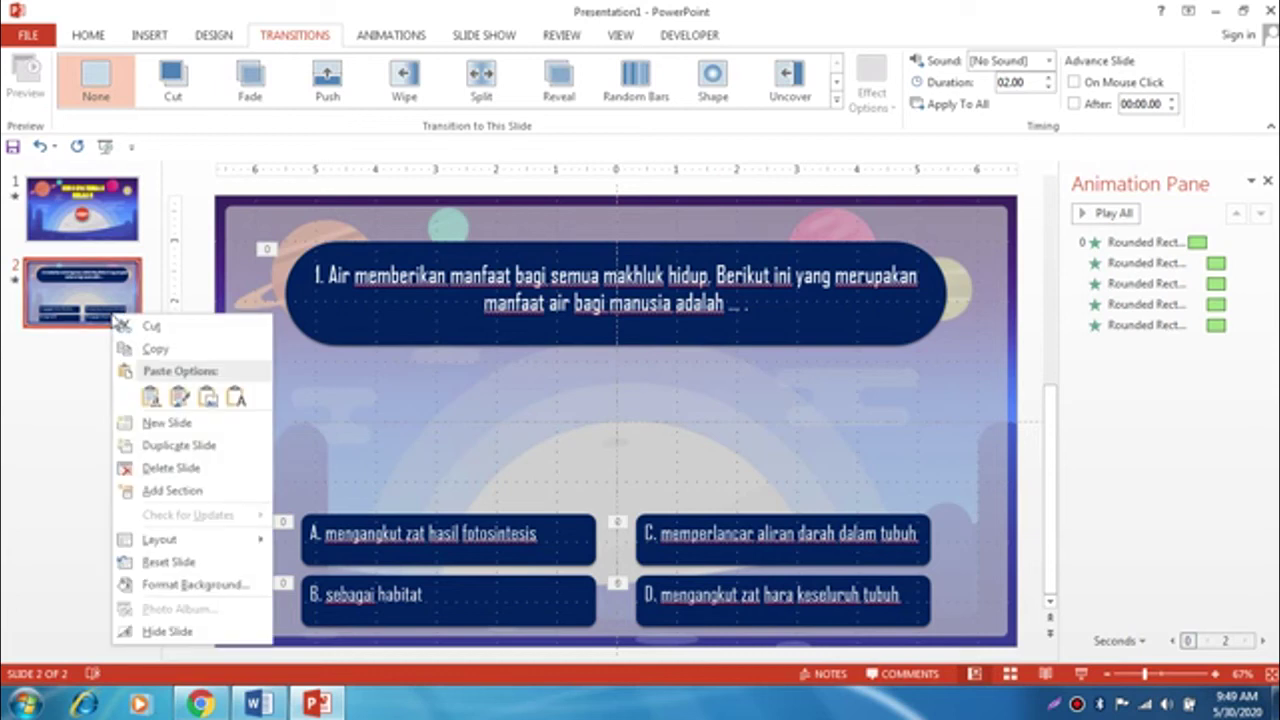
- Duplicate slide 2, duplicate slide 11 into a new slide 12, and close the Animation Pane
click(188, 449)
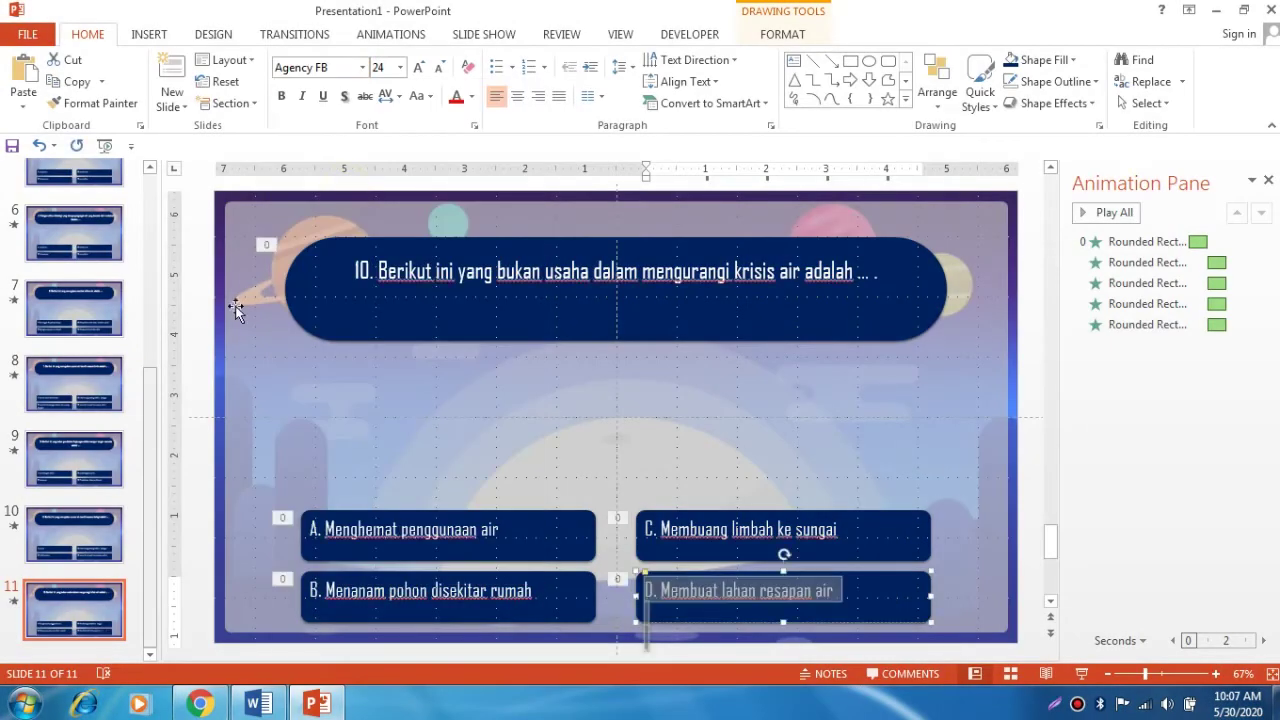
click(199, 318)
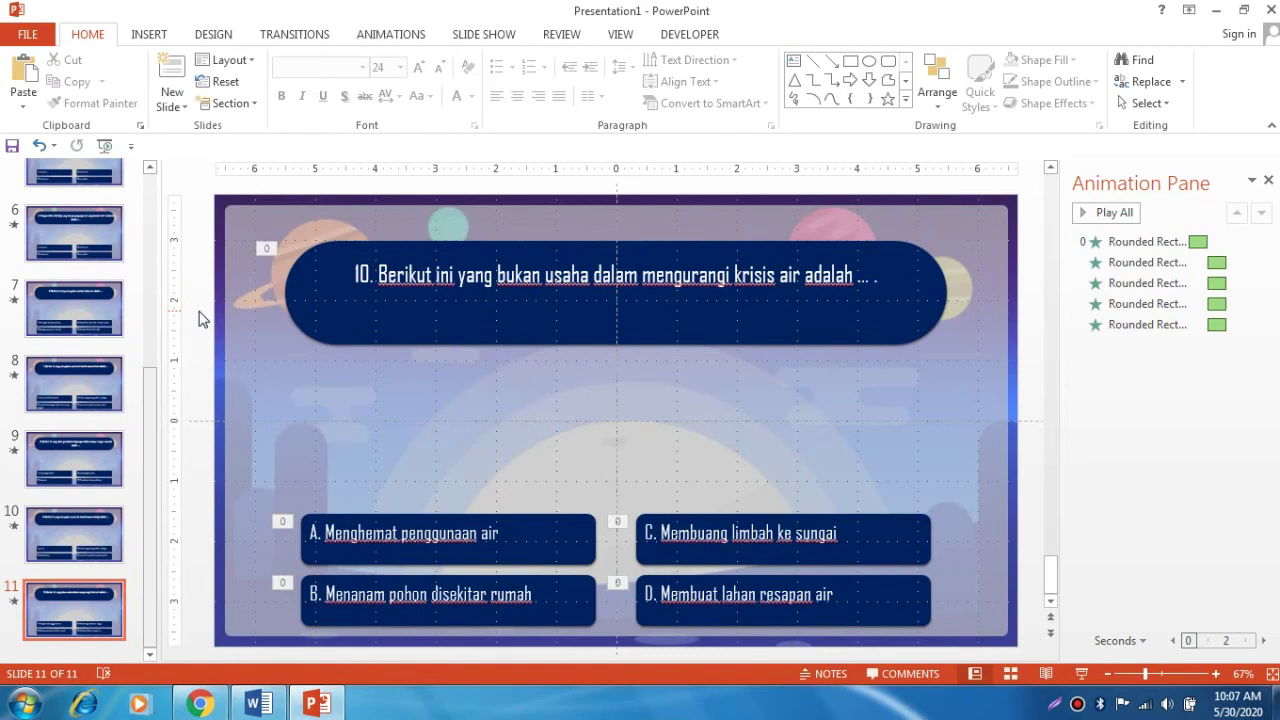
click(90, 610)
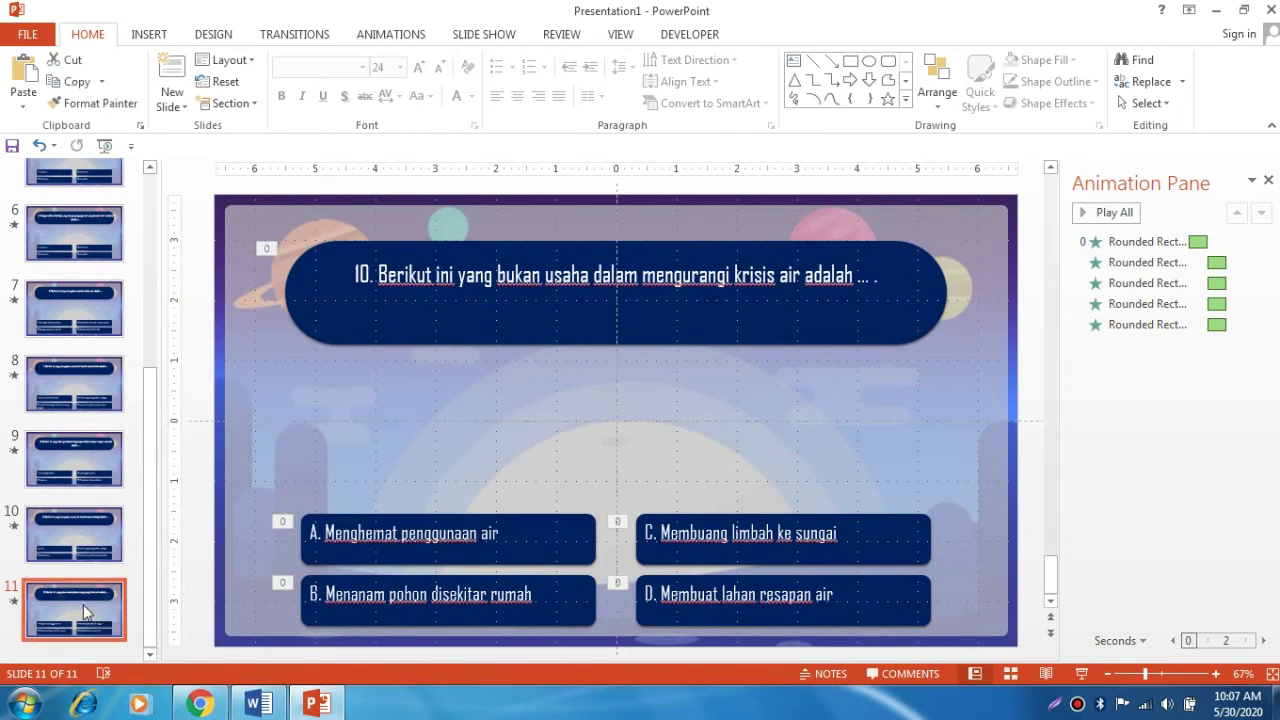
right_click(86, 612)
click(170, 414)
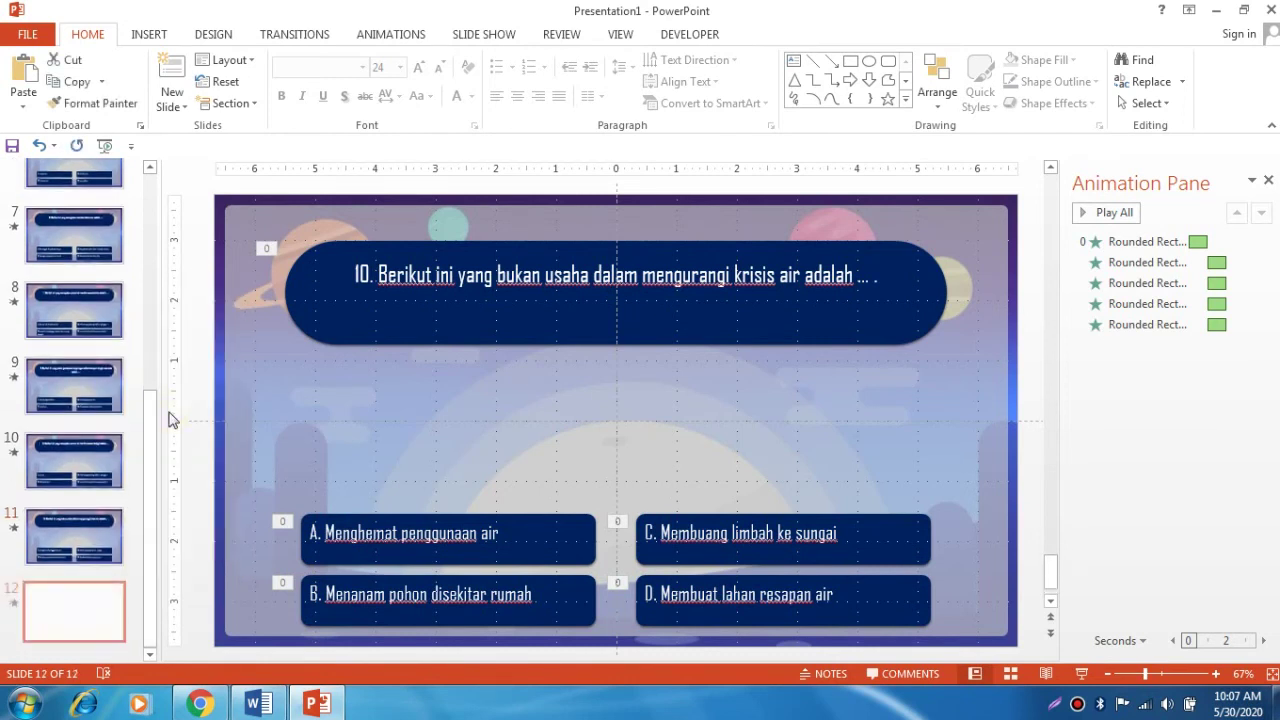
click(1268, 181)
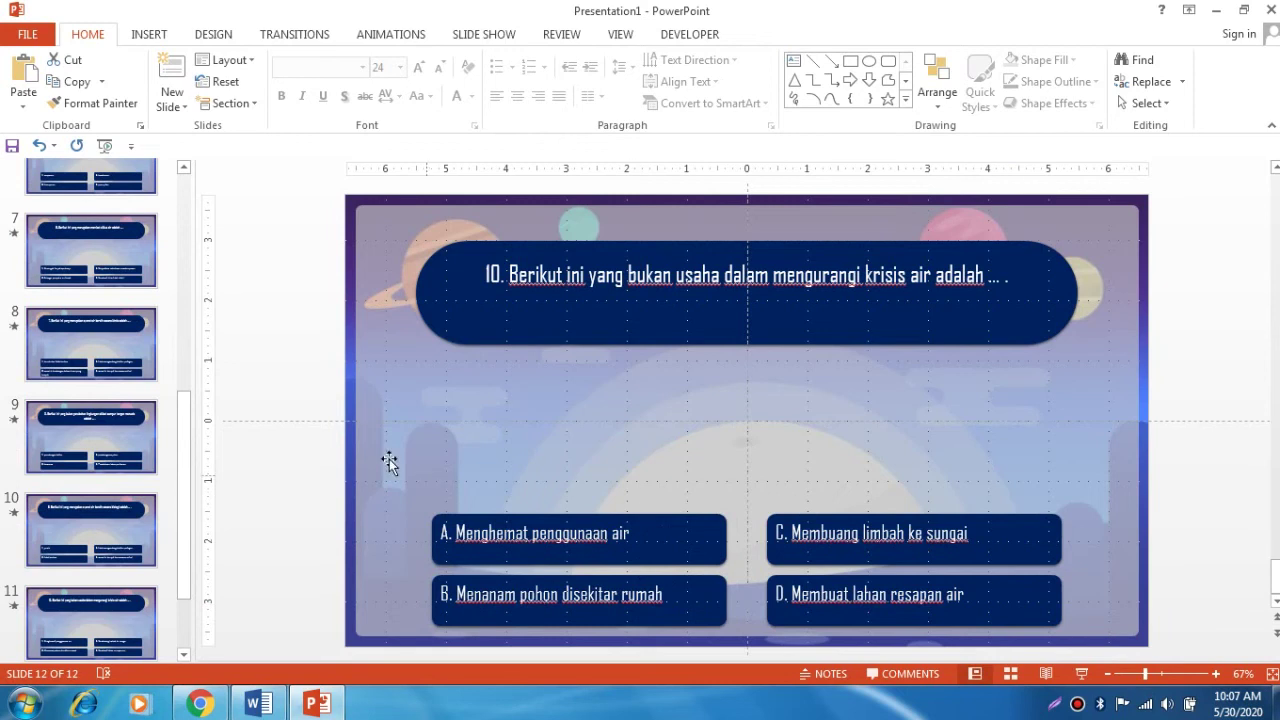
drag(288, 448, 968, 650)
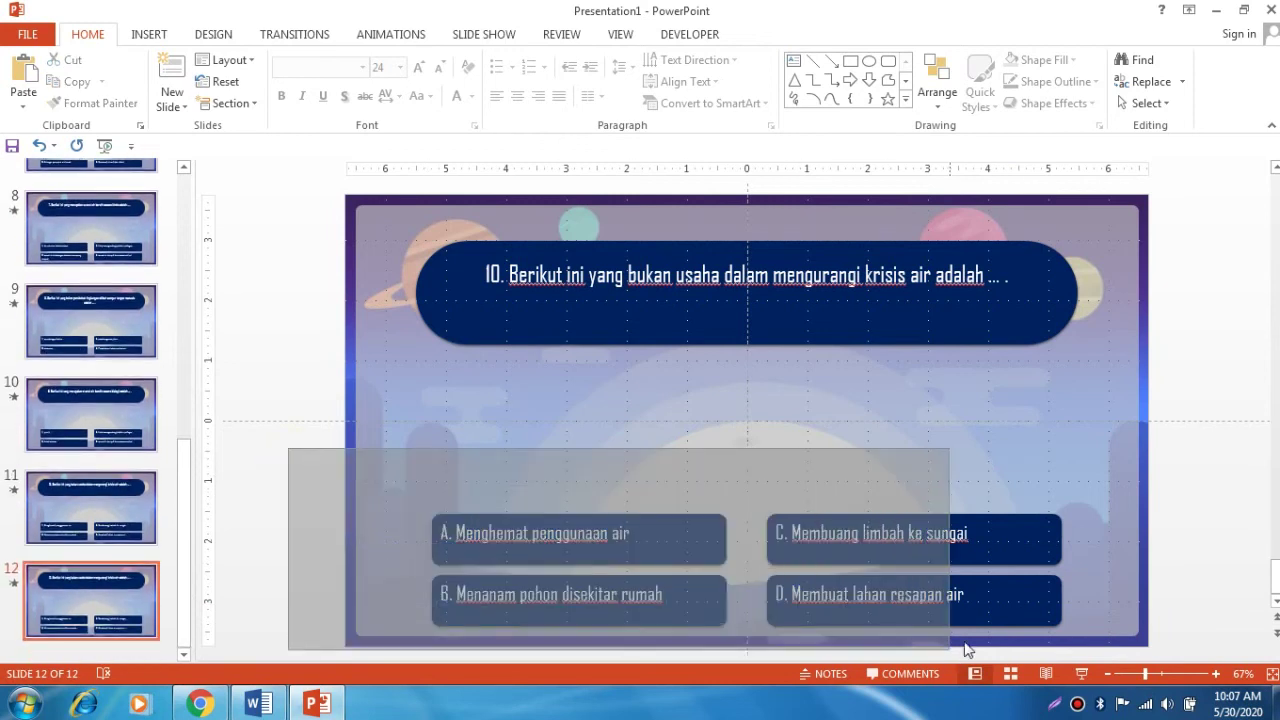
- Delete slide 12's four answer boxes and clear the question 10 title text
drag(966, 650, 1078, 643)
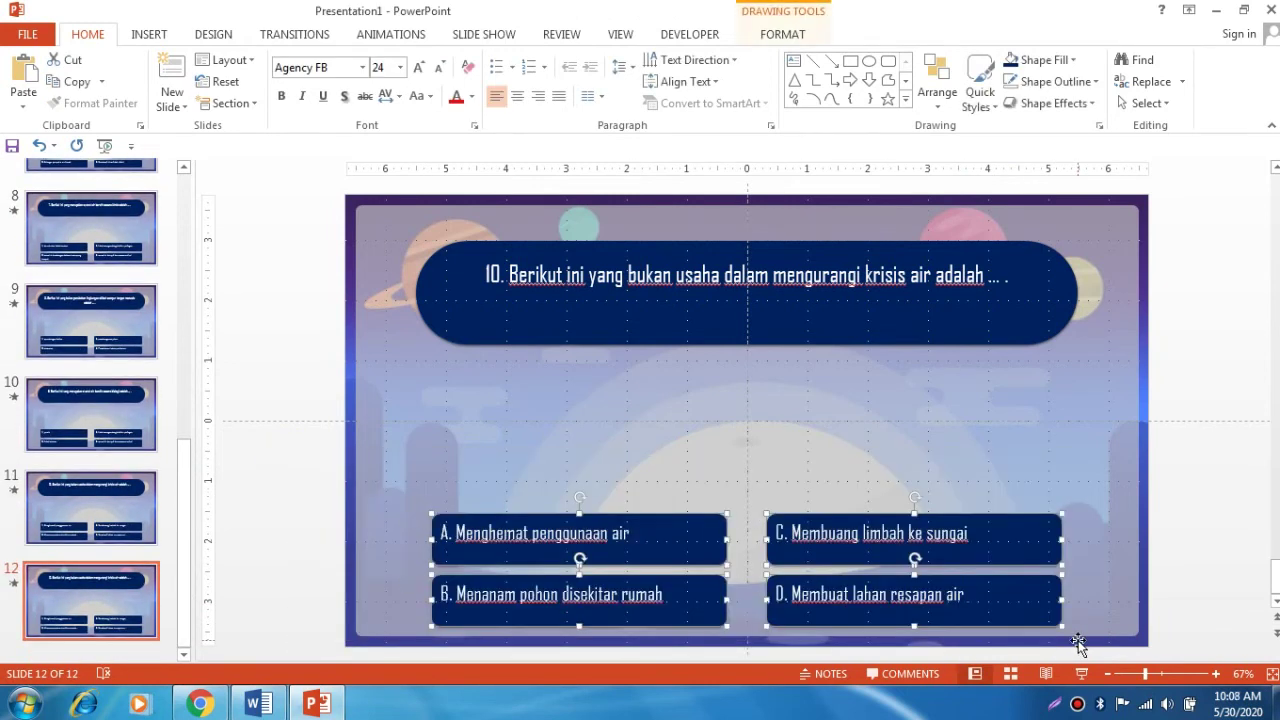
key(Delete)
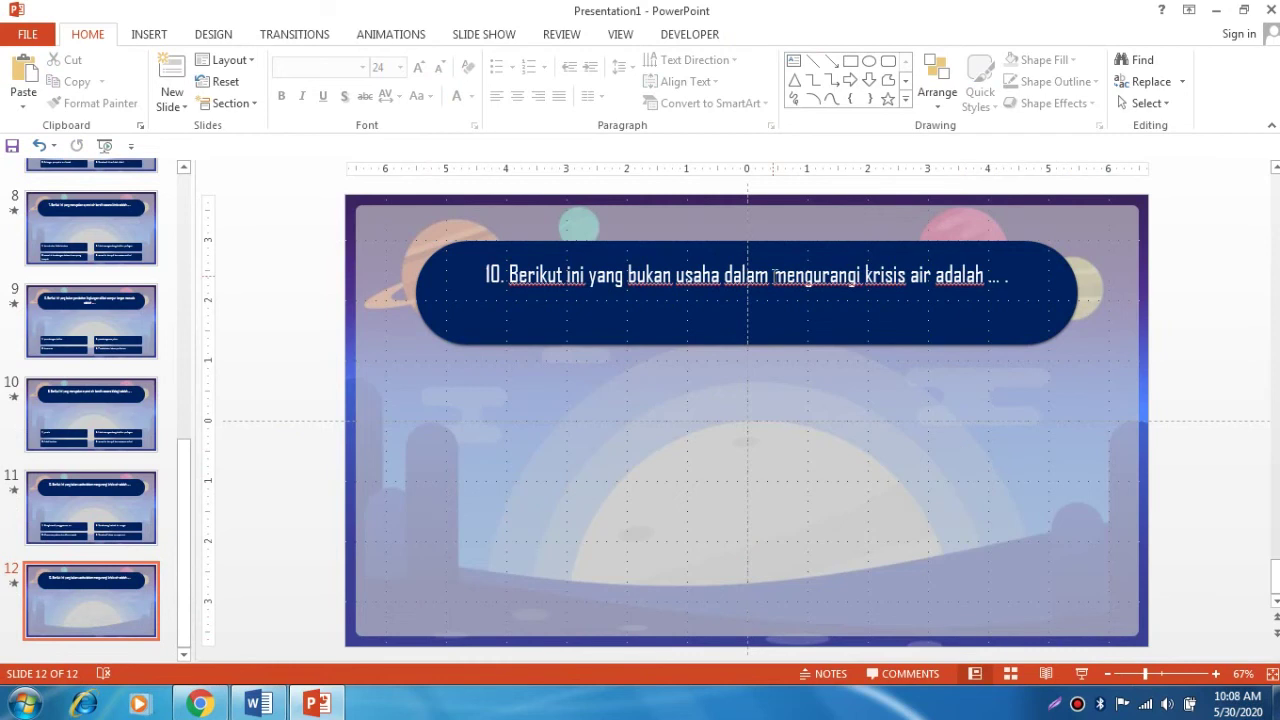
click(775, 275)
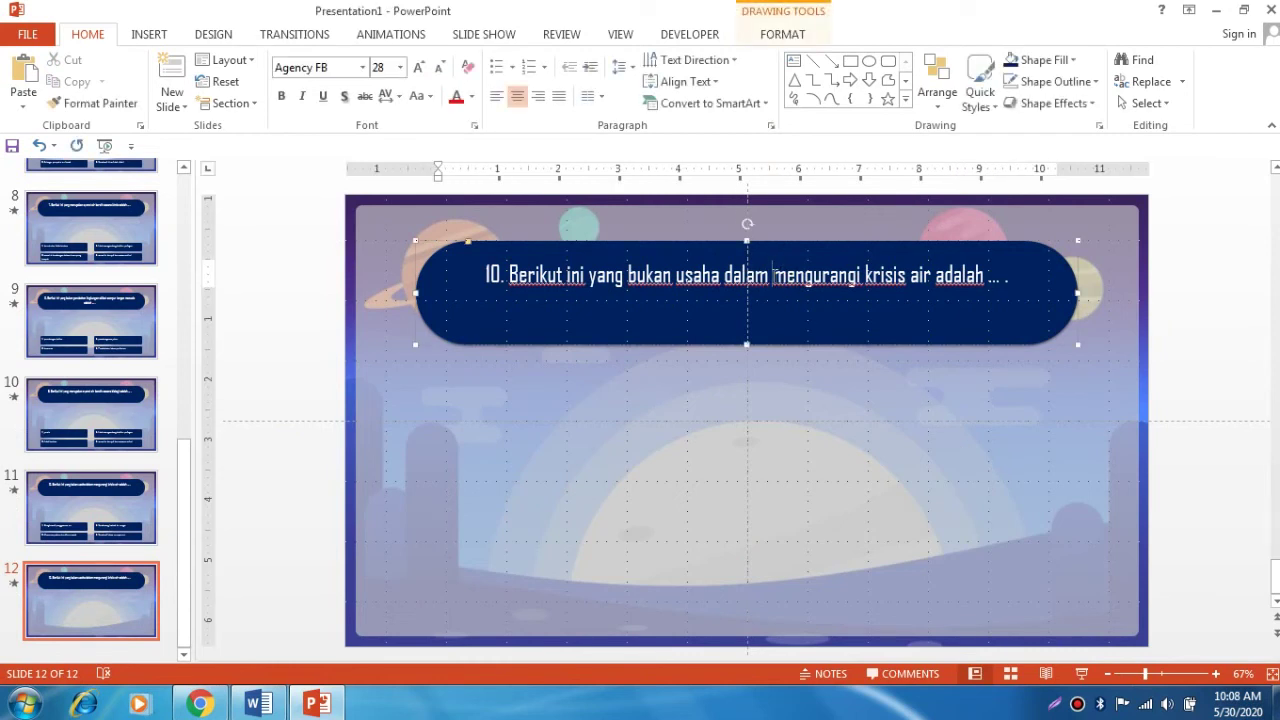
triple_click(773, 276)
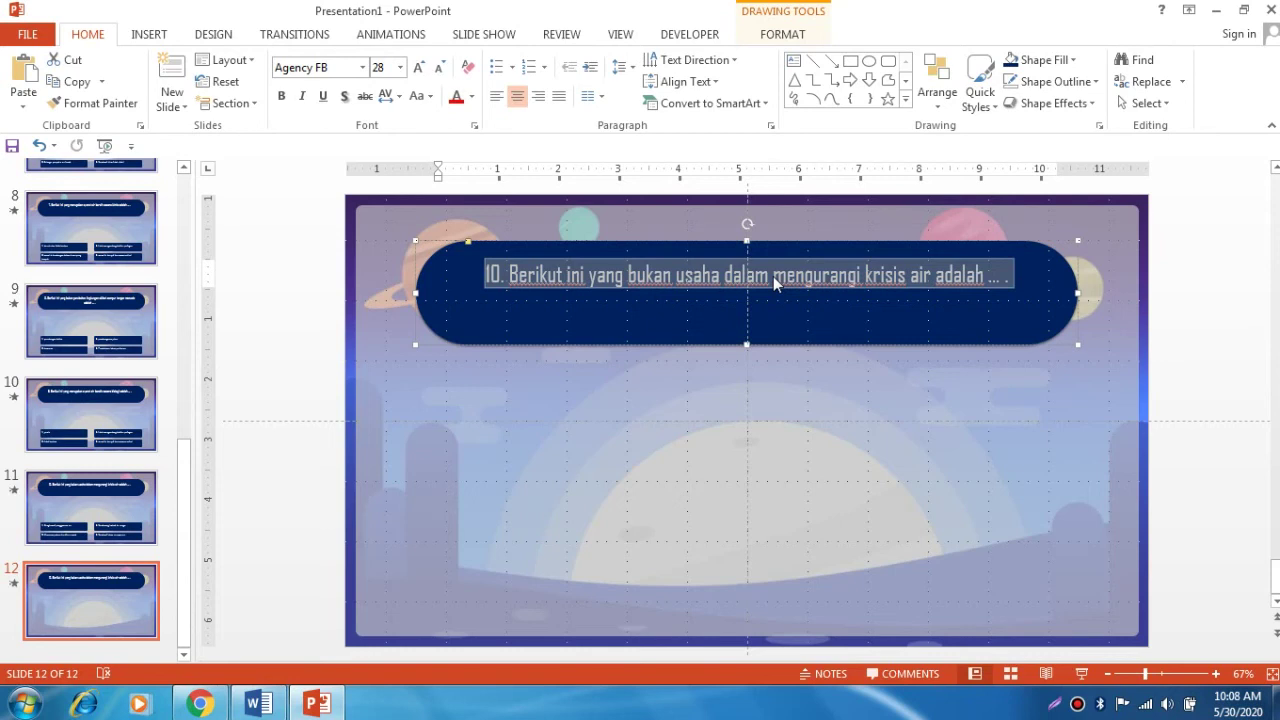
key(BackSpace)
- Retitle the box 'Nilaiku adalah :' and enlarge it to 40 pt
text(Nilai)
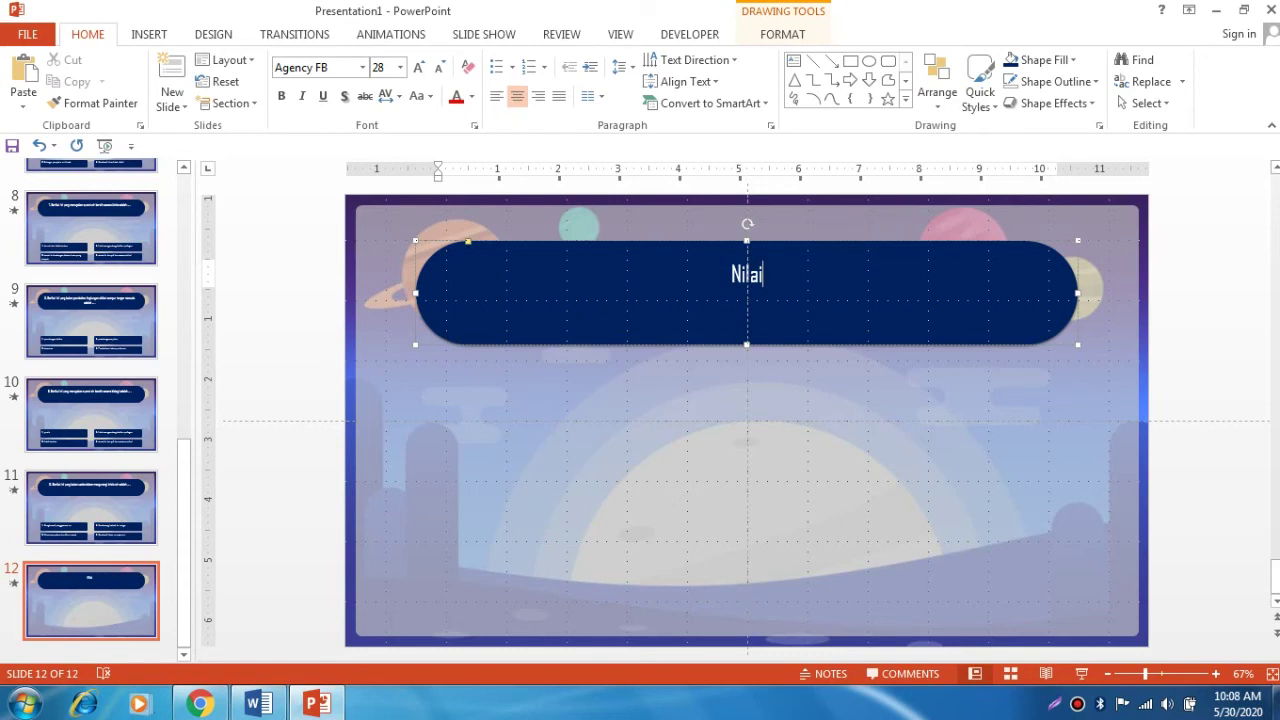
text(ku adalah )
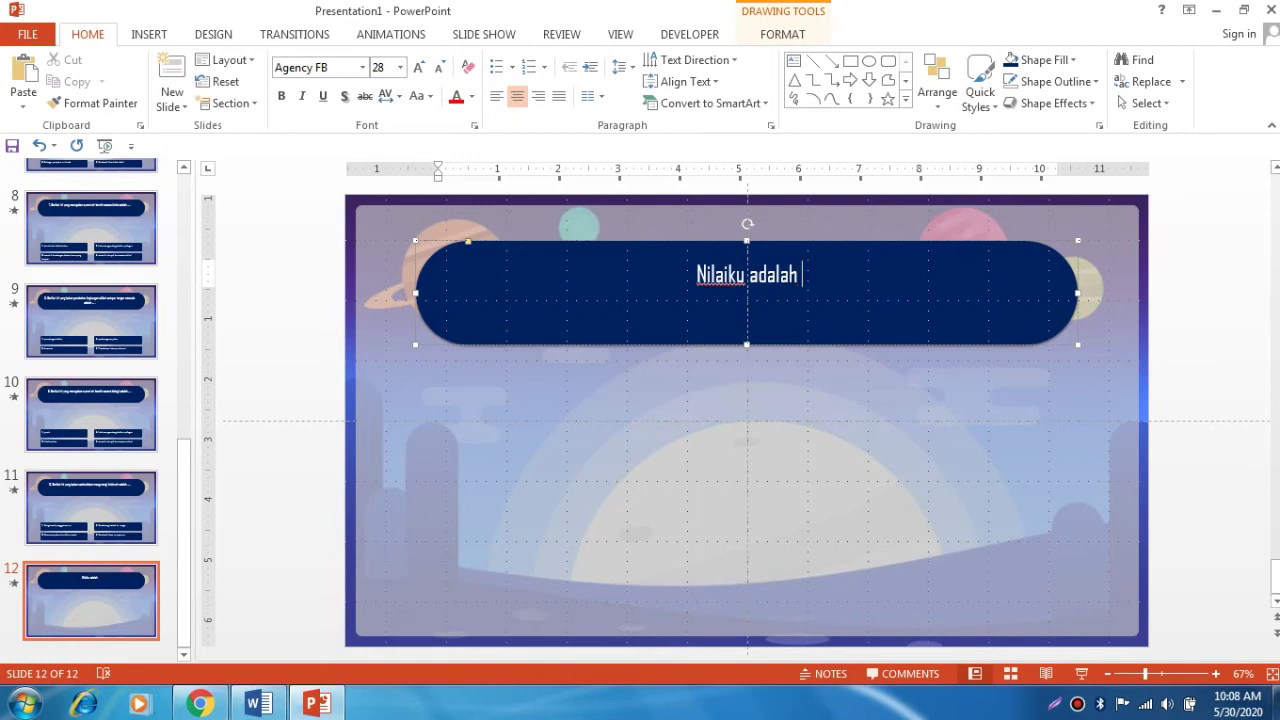
text(:)
key(ctrl+a)
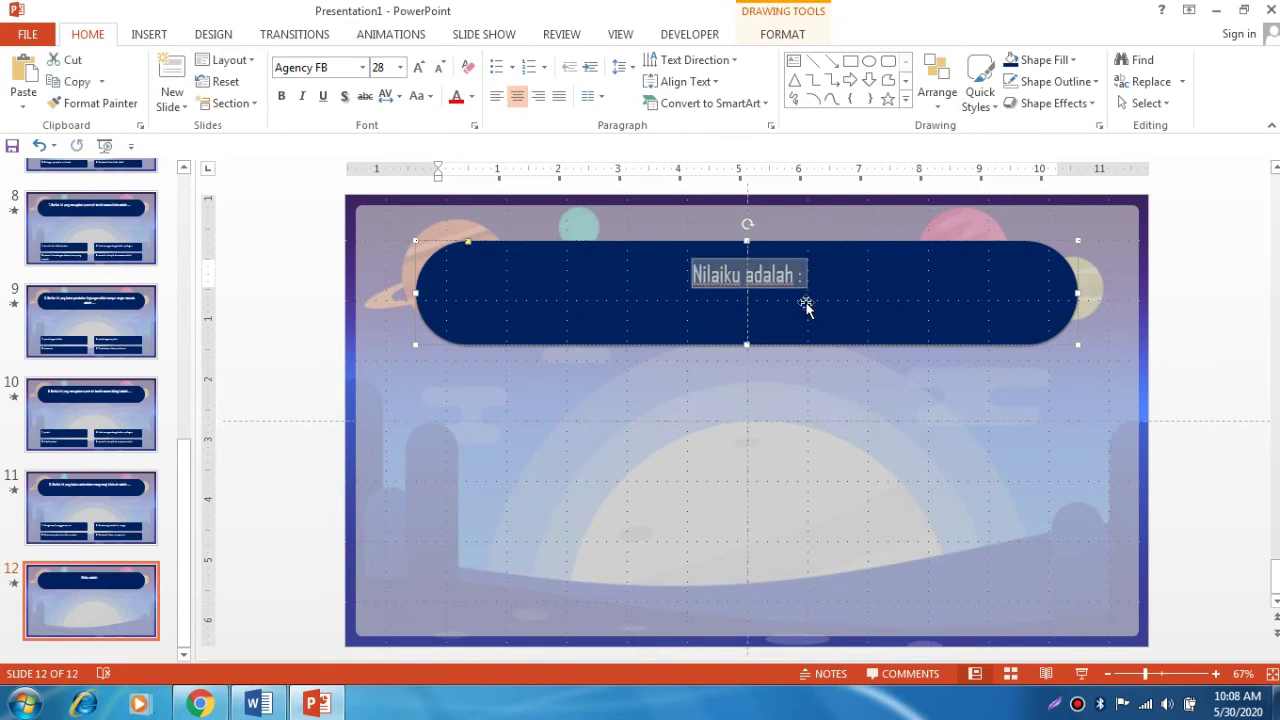
click(417, 72)
click(417, 72)
click(417, 72)
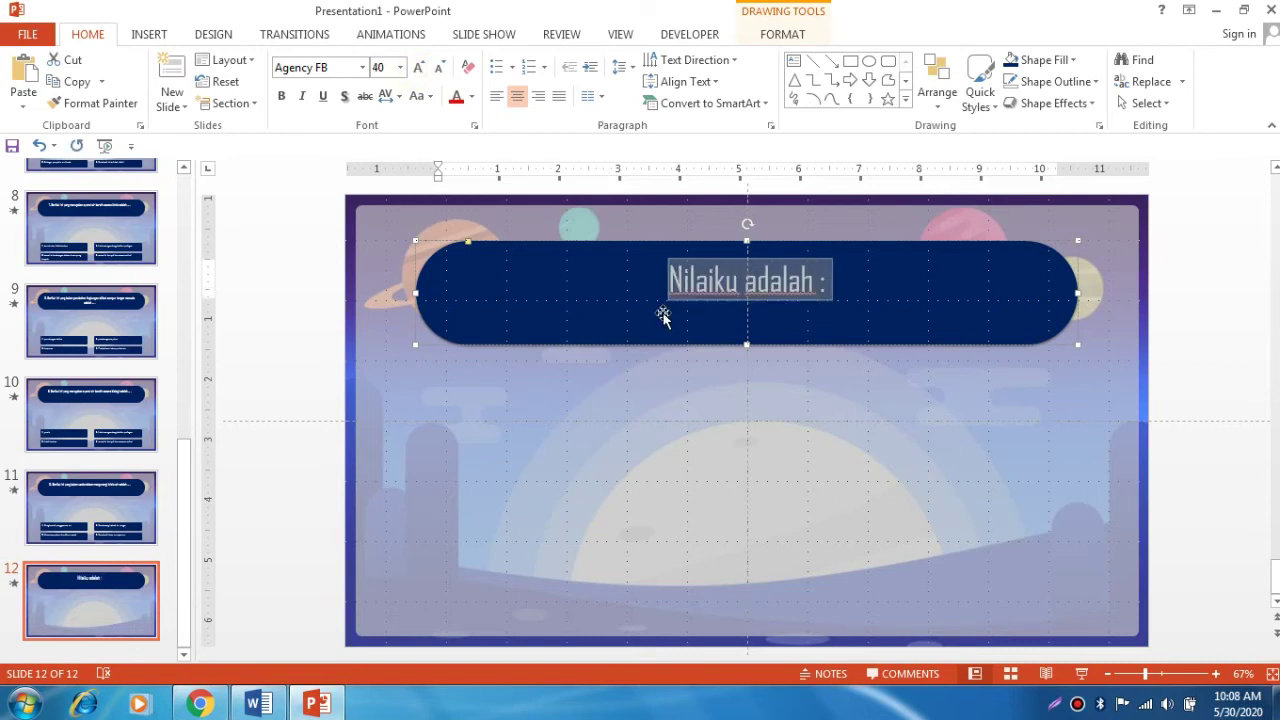
key(Escape)
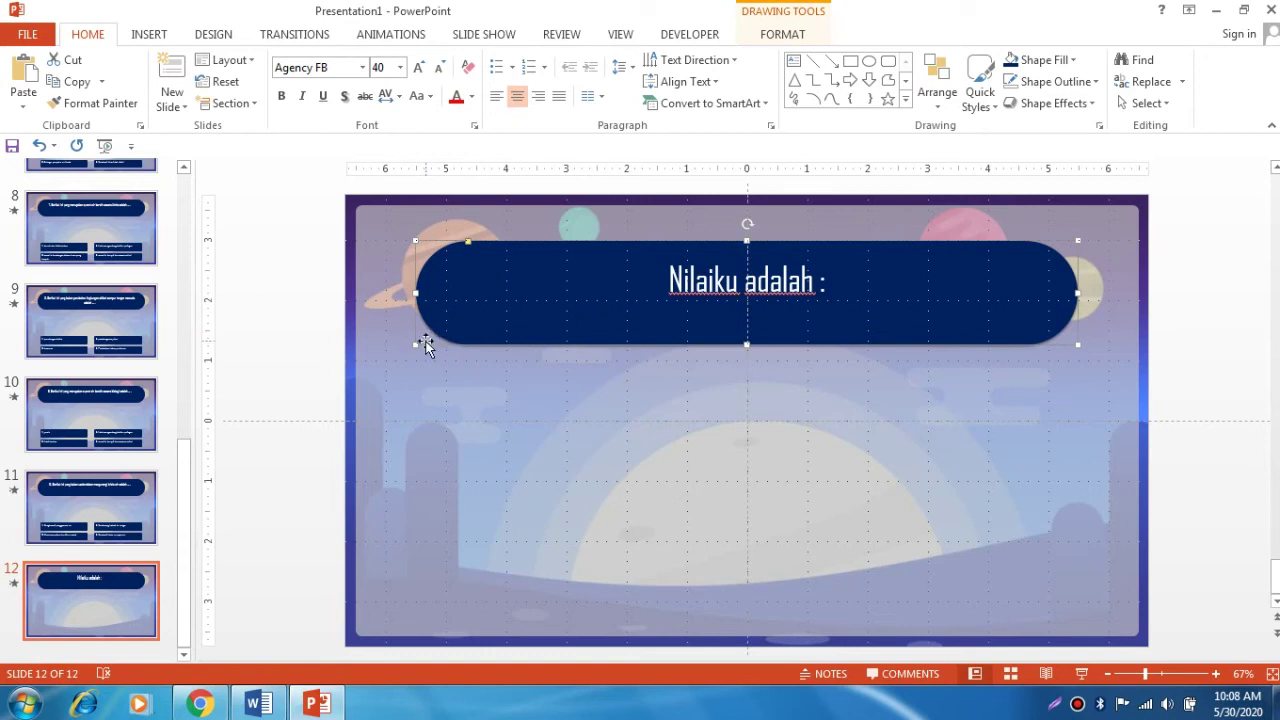
- Narrow the 'Nilaiku adalah :' shape and move it toward the slide centre
drag(415, 345, 788, 312)
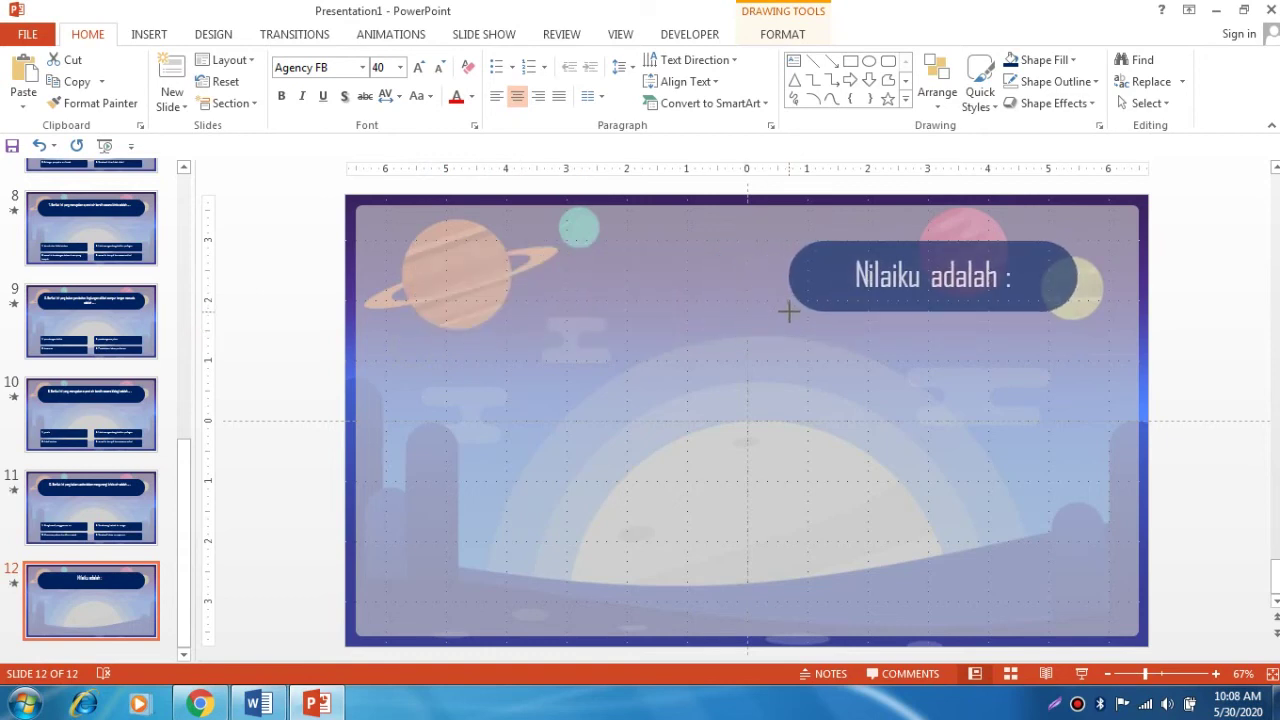
drag(788, 312, 790, 312)
drag(868, 306, 654, 387)
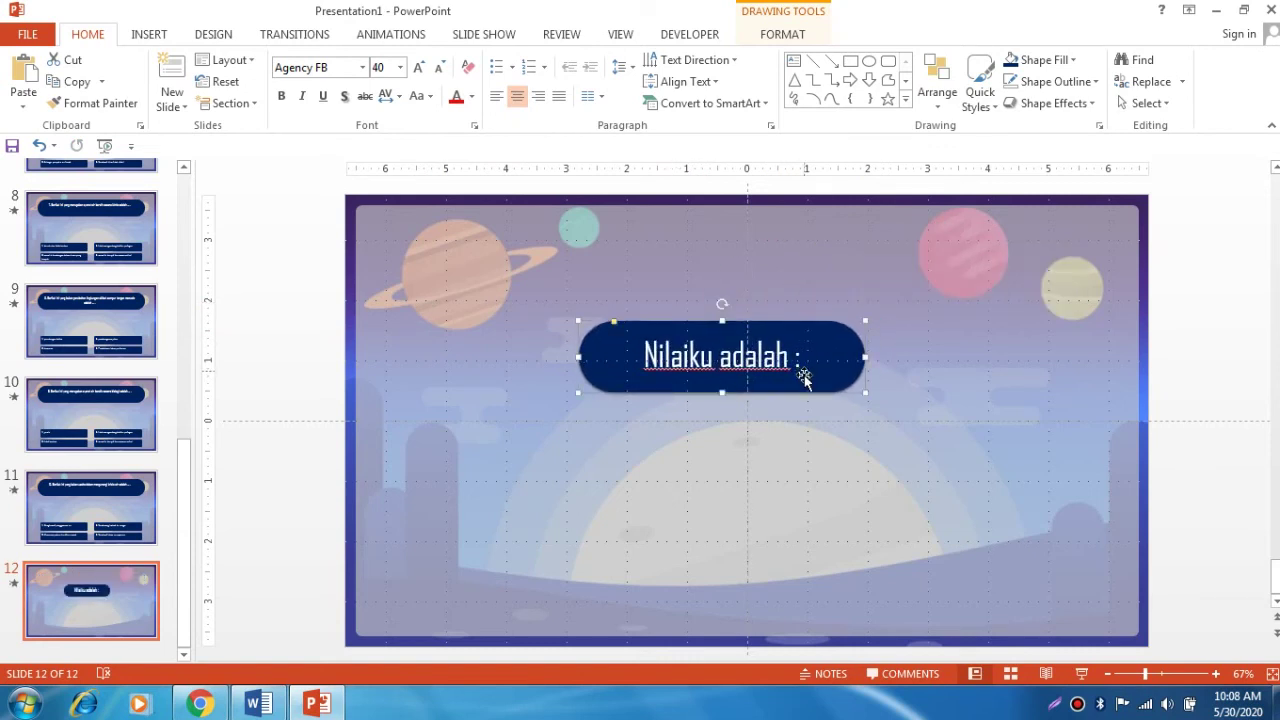
drag(804, 378, 804, 375)
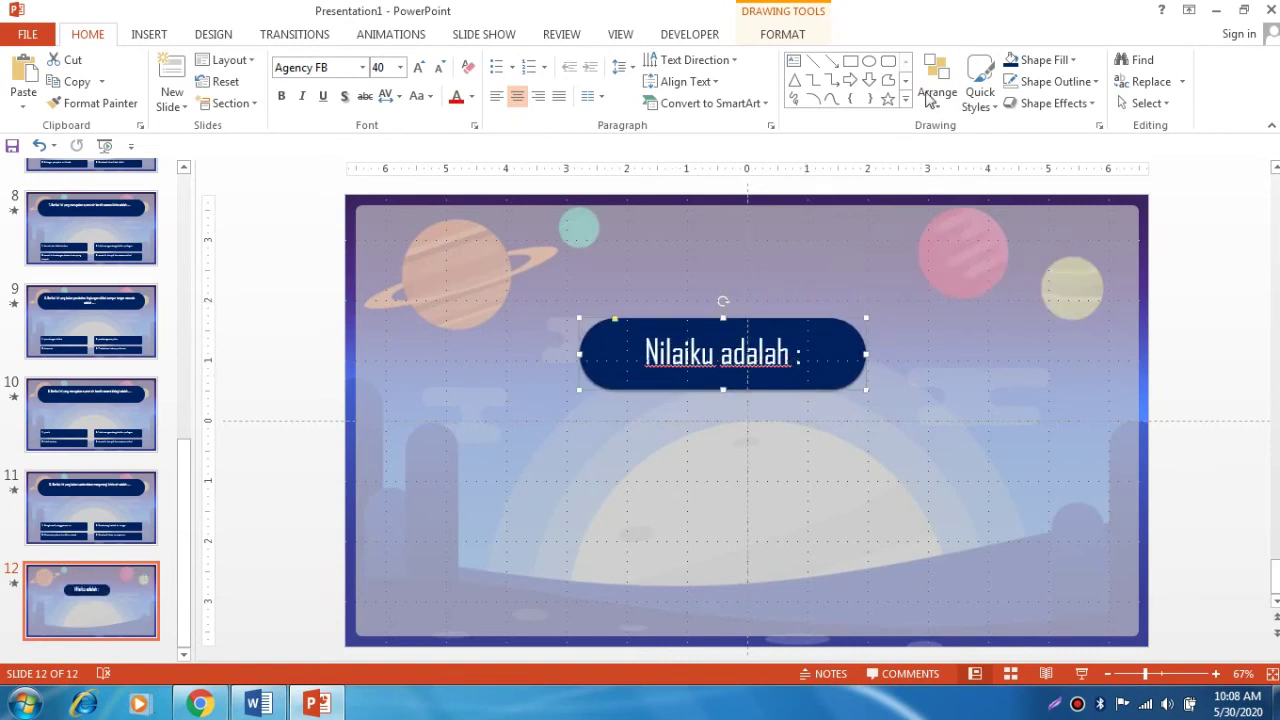
- Centre the banner horizontally on the slide with Align Center
click(787, 34)
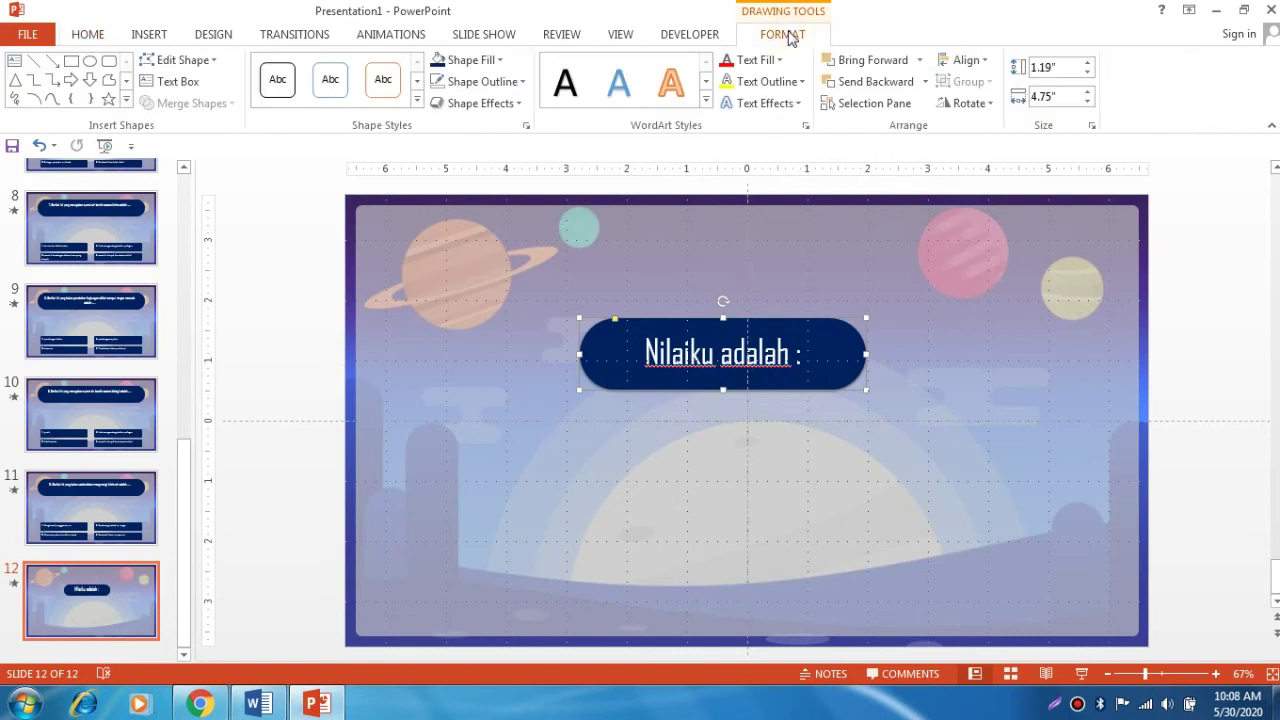
click(966, 61)
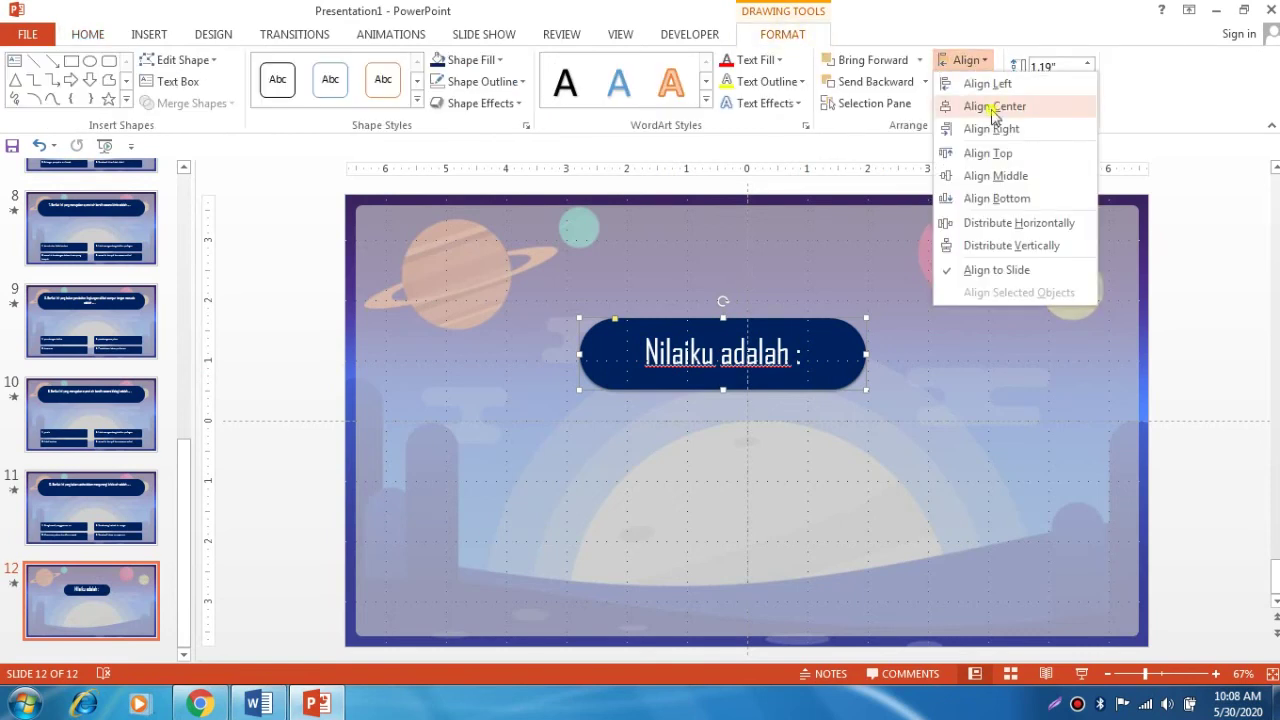
click(992, 108)
click(972, 62)
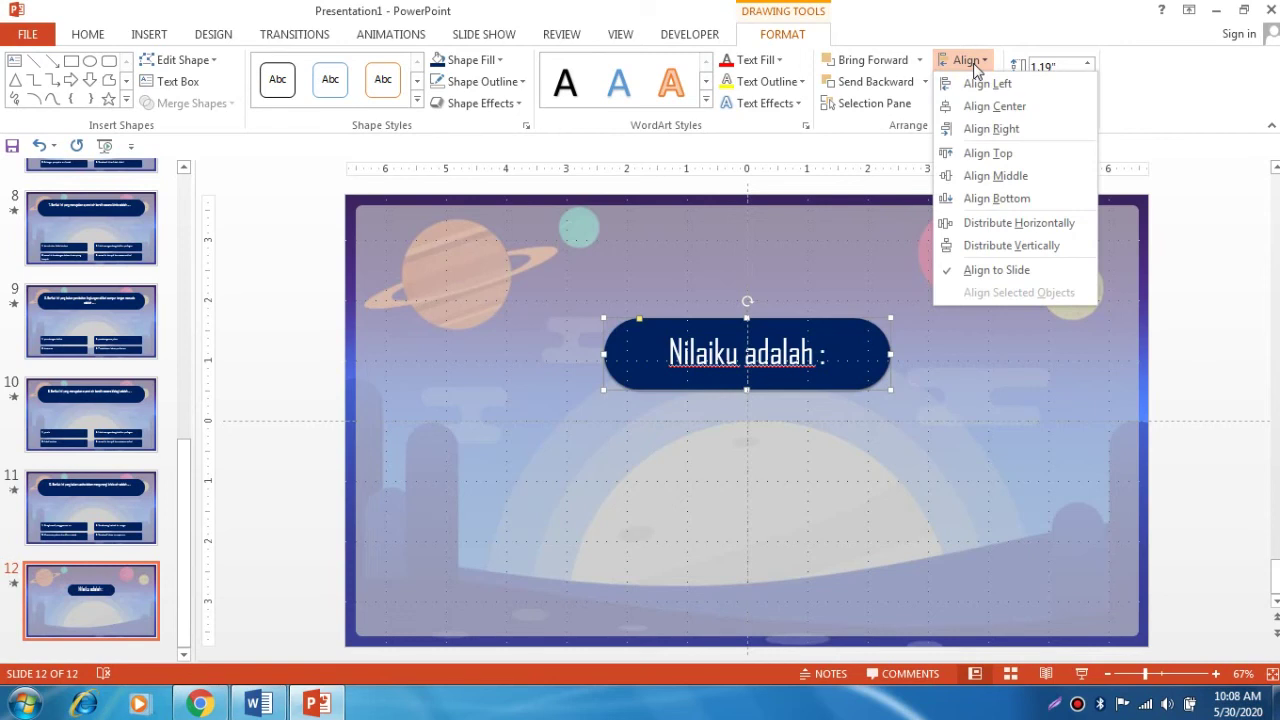
click(290, 253)
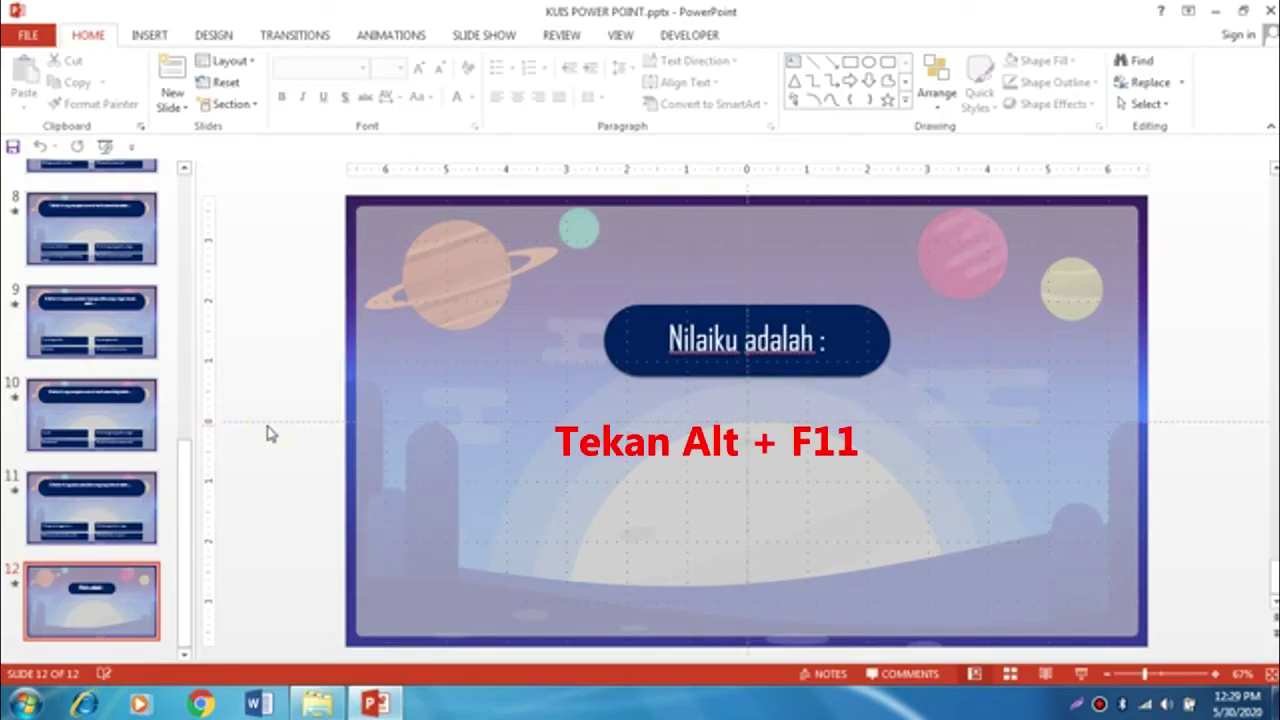
key(alt+F11)
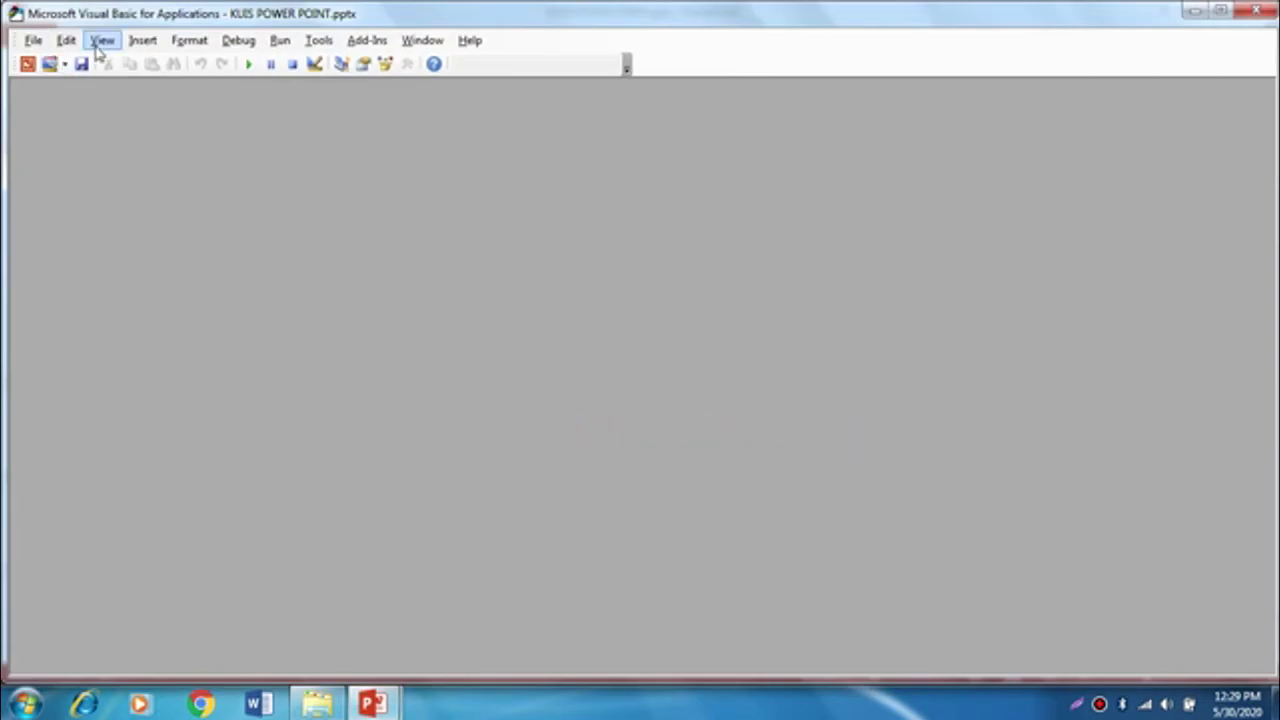
- Insert a blank Module1 into the project and open Macro Quiz.txt in Notepad
click(142, 42)
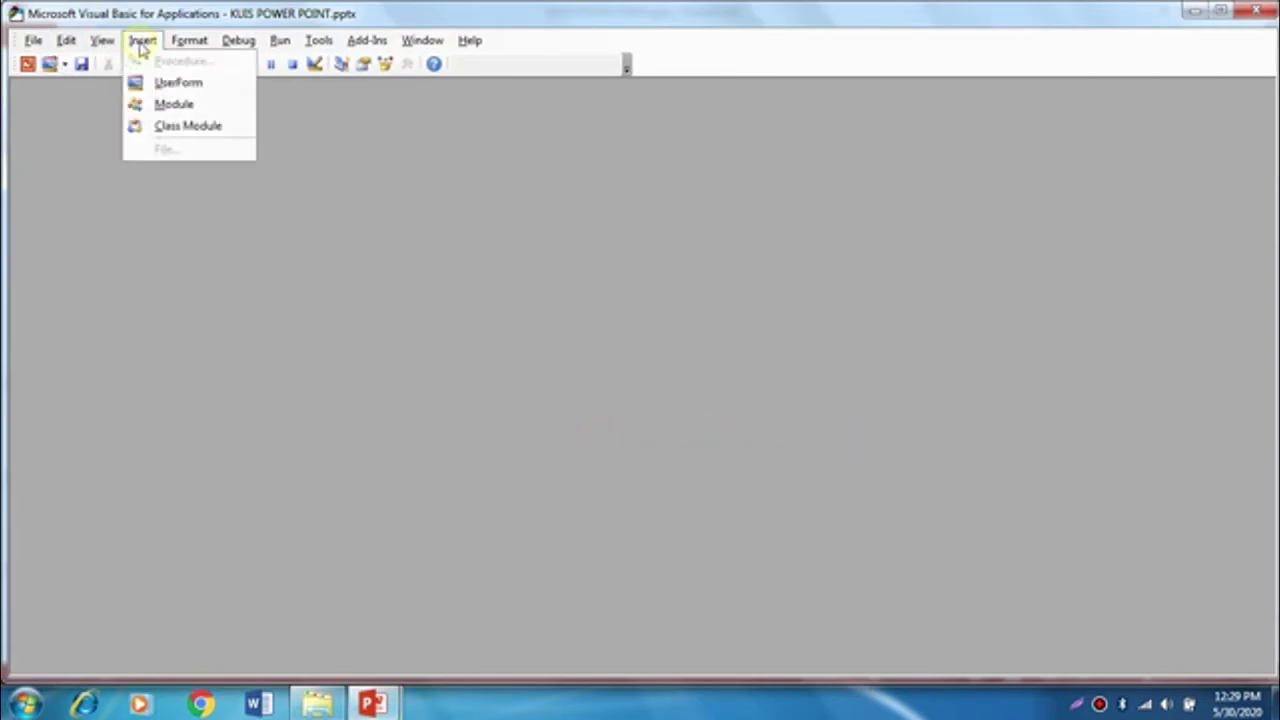
click(174, 105)
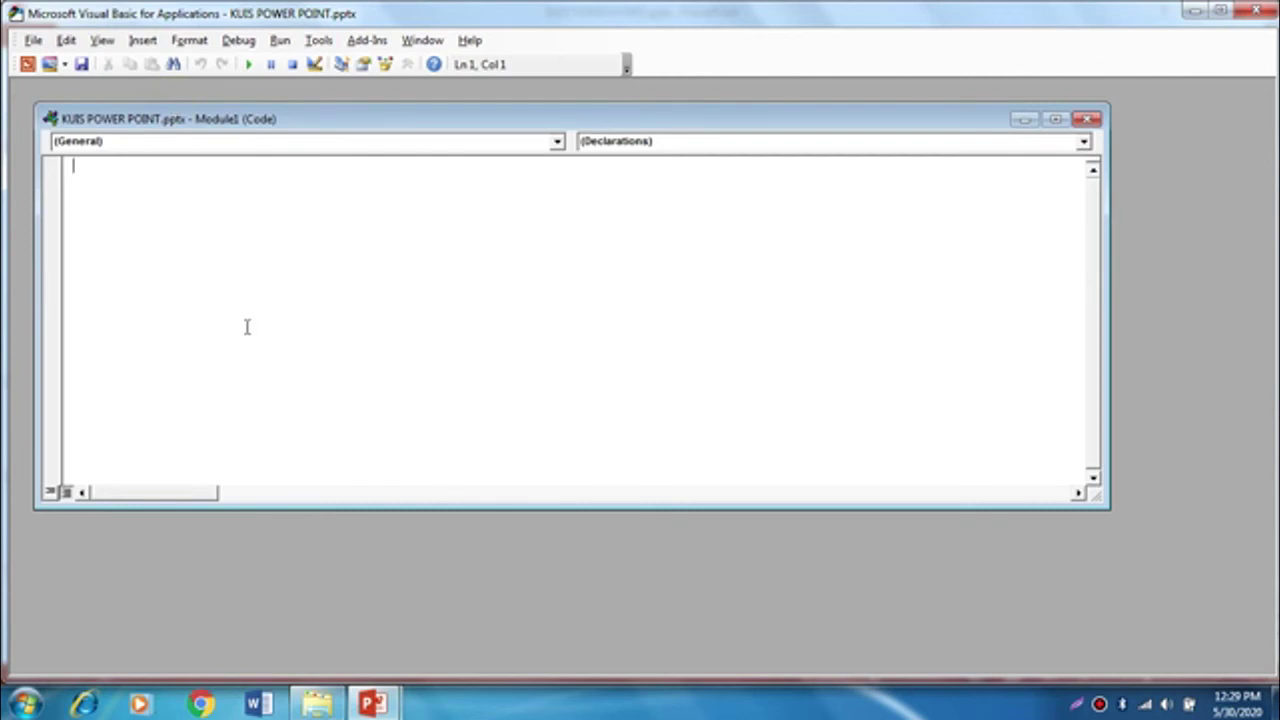
click(340, 700)
click(440, 170)
double_click(440, 170)
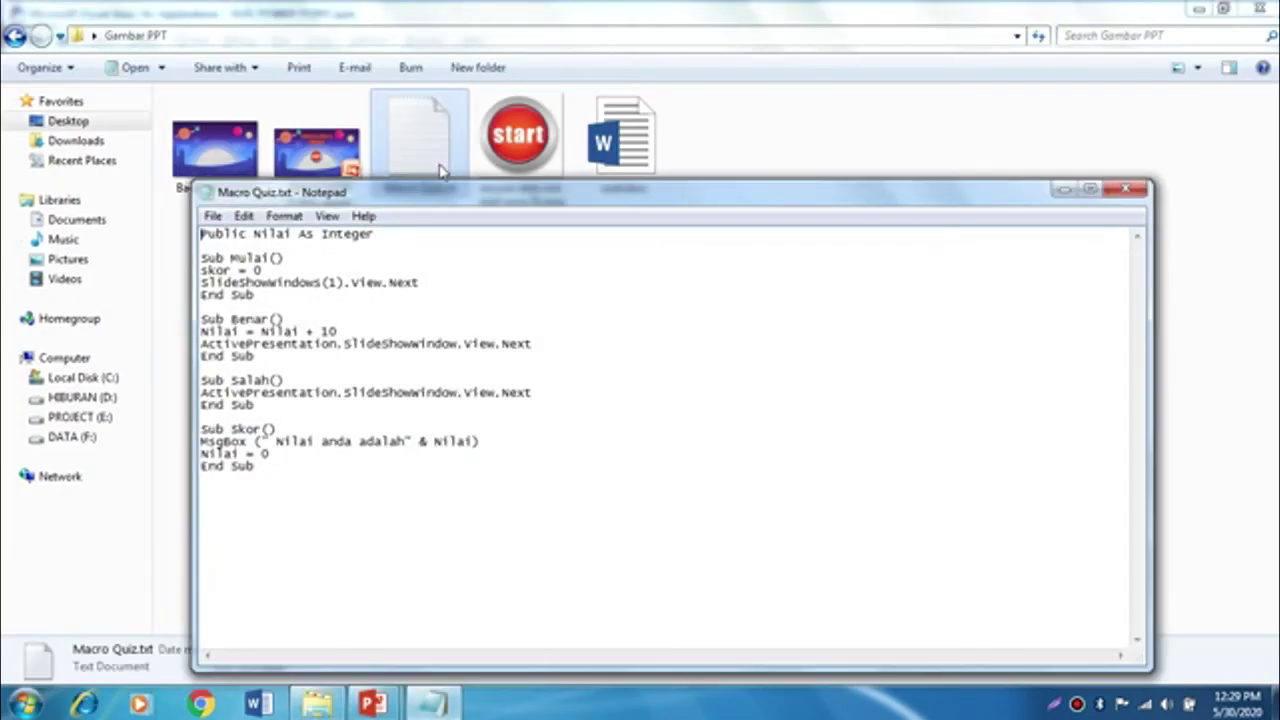
- Copy all the macro code from Macro Quiz.txt and paste it into Module1
drag(271, 475, 182, 233)
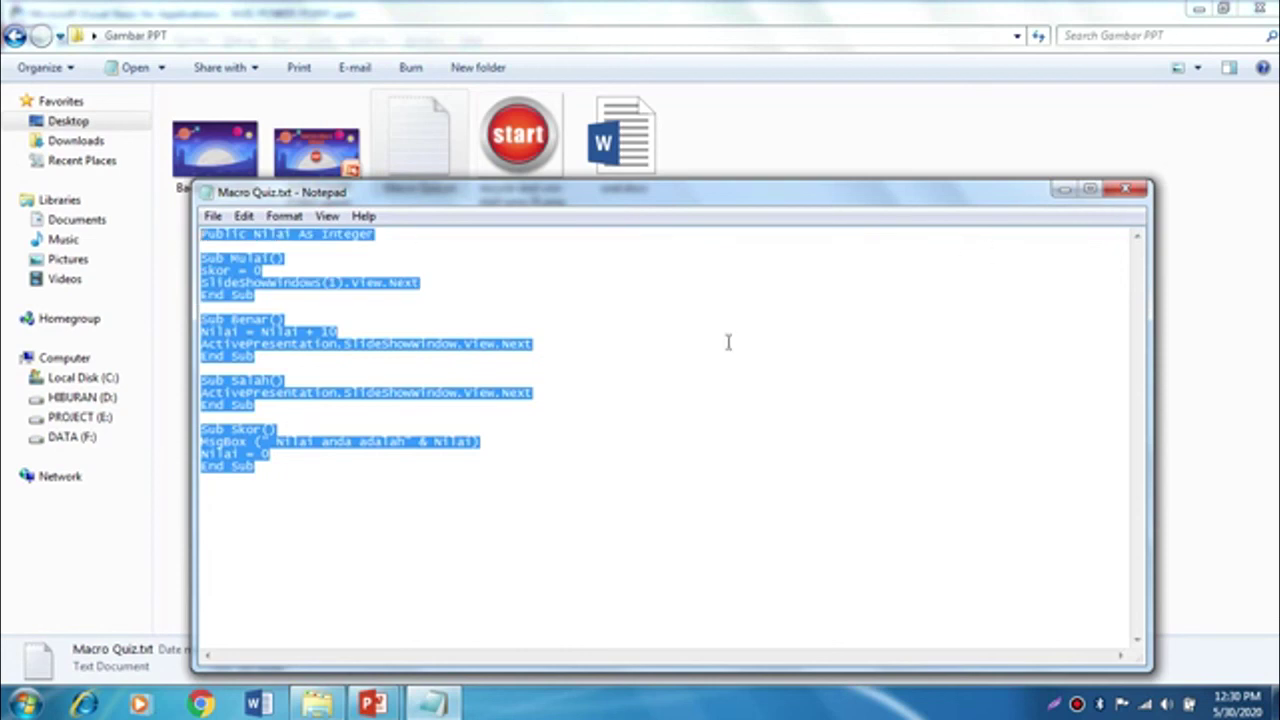
mouse_move(372, 704)
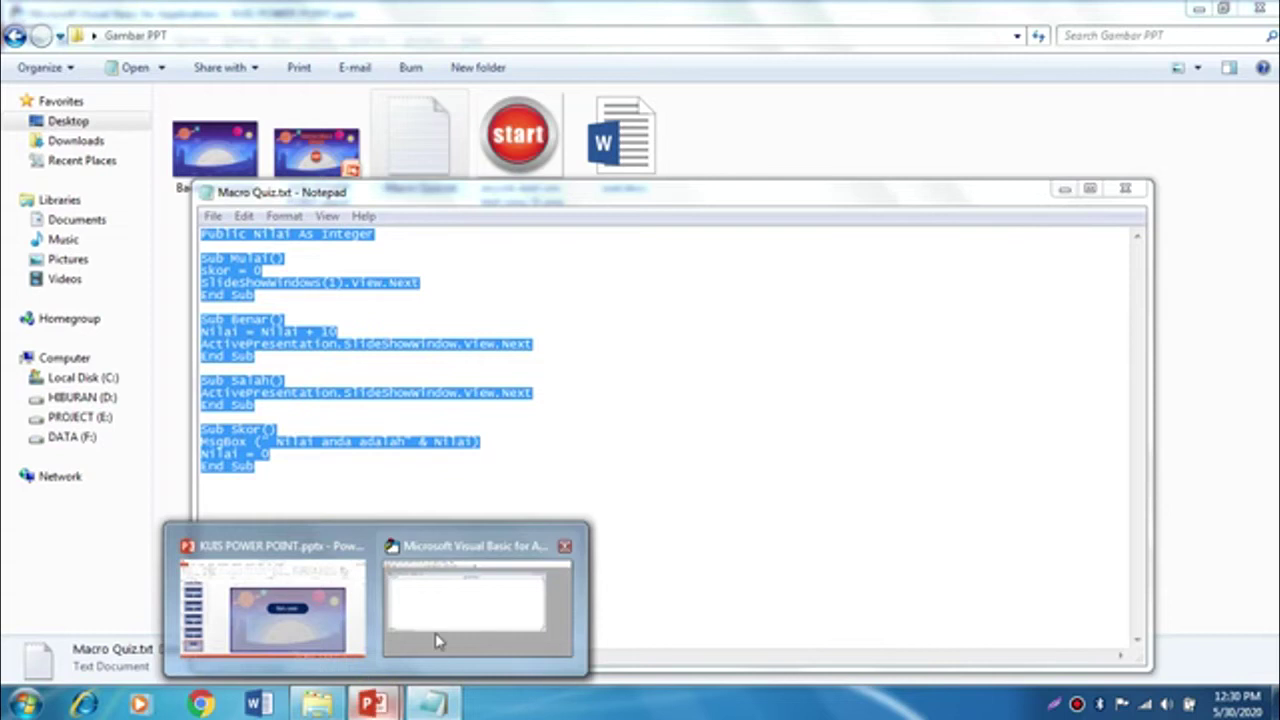
click(435, 633)
text(Public Nilai As Integer  Sub Mulai() Skor = 0 SlideShowWindows(1).View.Next End Sub  Sub Benar() Nilai = Nilai + 10 ActivePresentation.SlideShowWindow.View.Next End Sub  Sub Salah() ActivePresentation.SlideShowWindow.View.Next End Sub  Sub Skor() MsgBox (" Nilai anda adalah" & Nilai) Nilai = 0 End Sub)
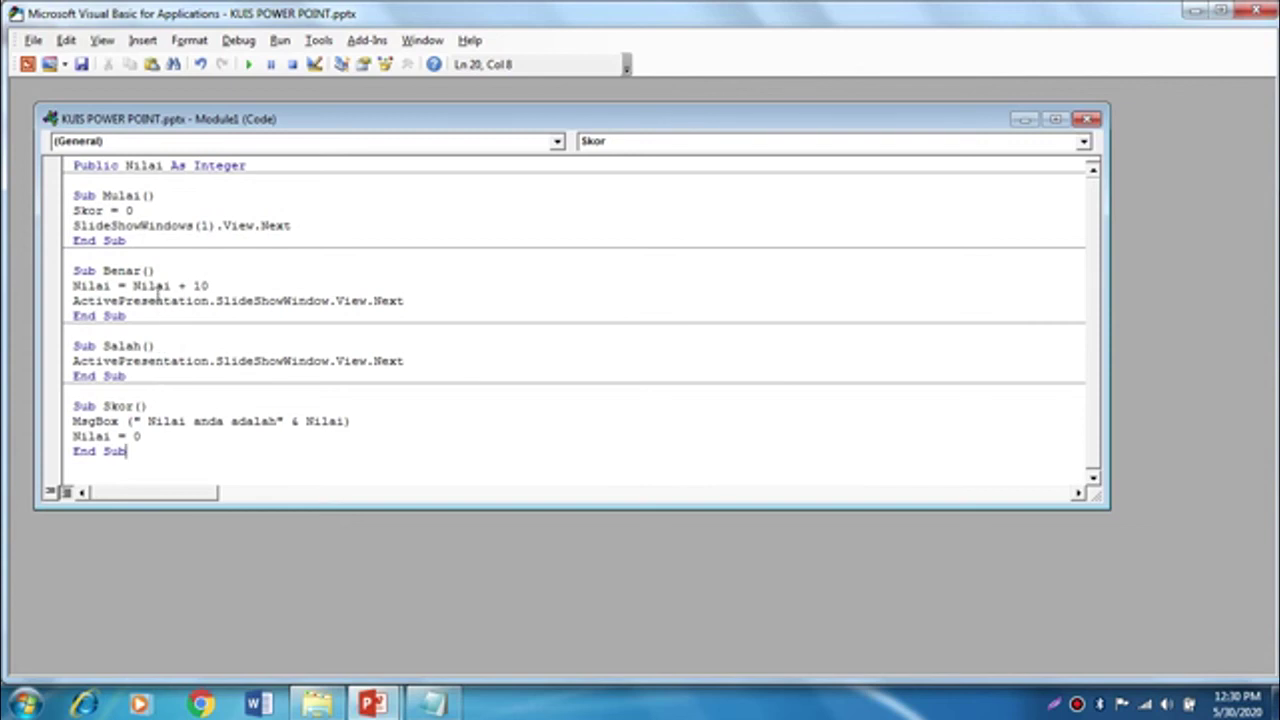
- Highlight the 10 points awarded in the Benar macro, then close the VBA editor
click(206, 286)
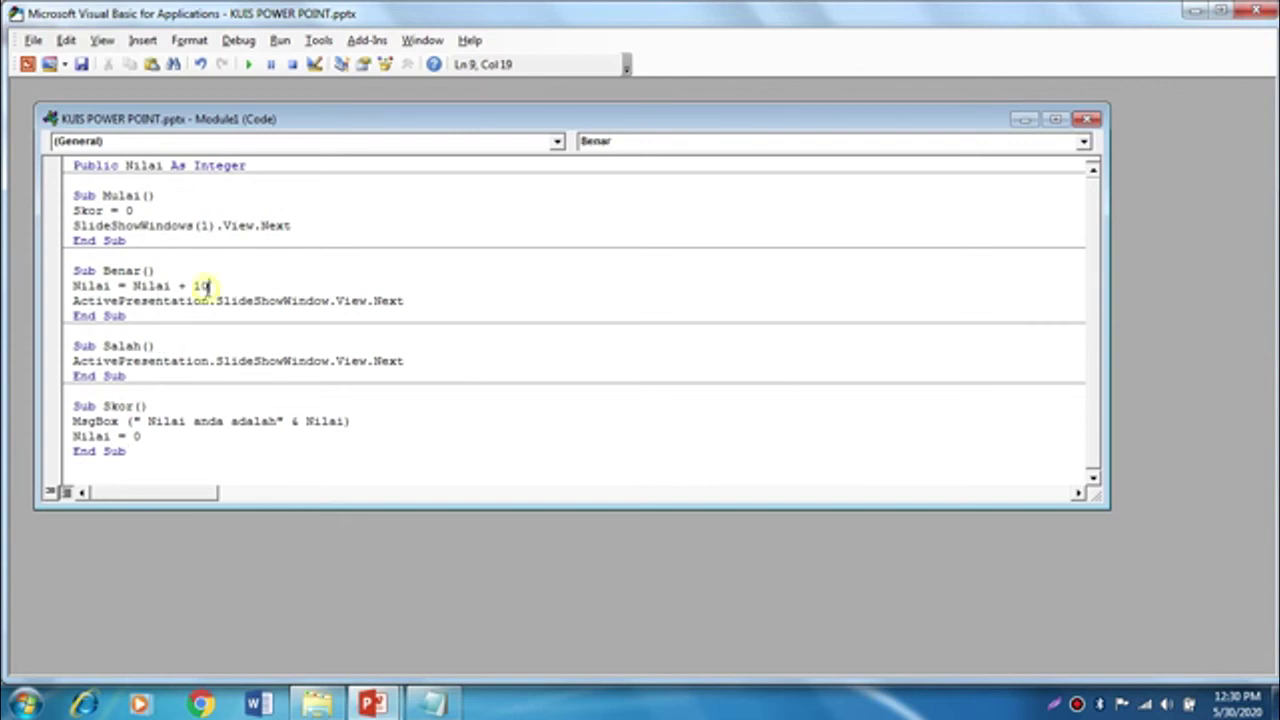
drag(207, 286, 196, 286)
click(1253, 12)
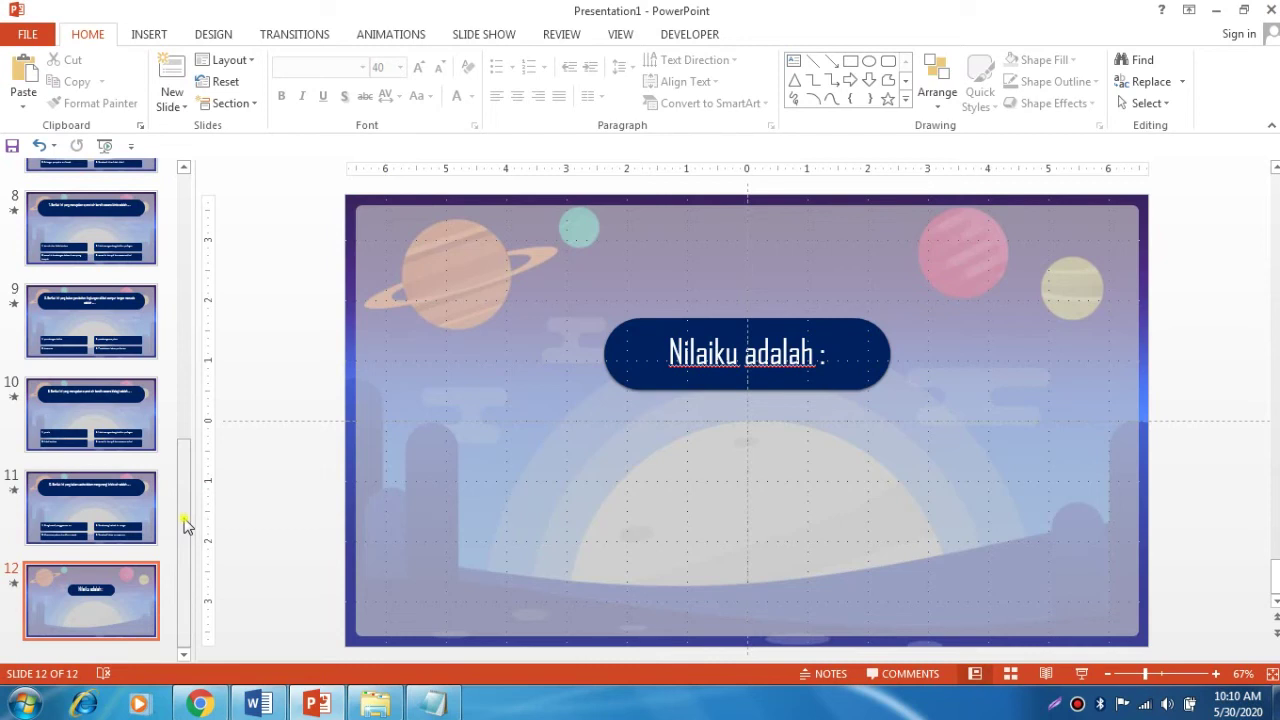
- Set the title slide's start picture to run the mulai macro on click, then go to question 1
drag(185, 525, 190, 209)
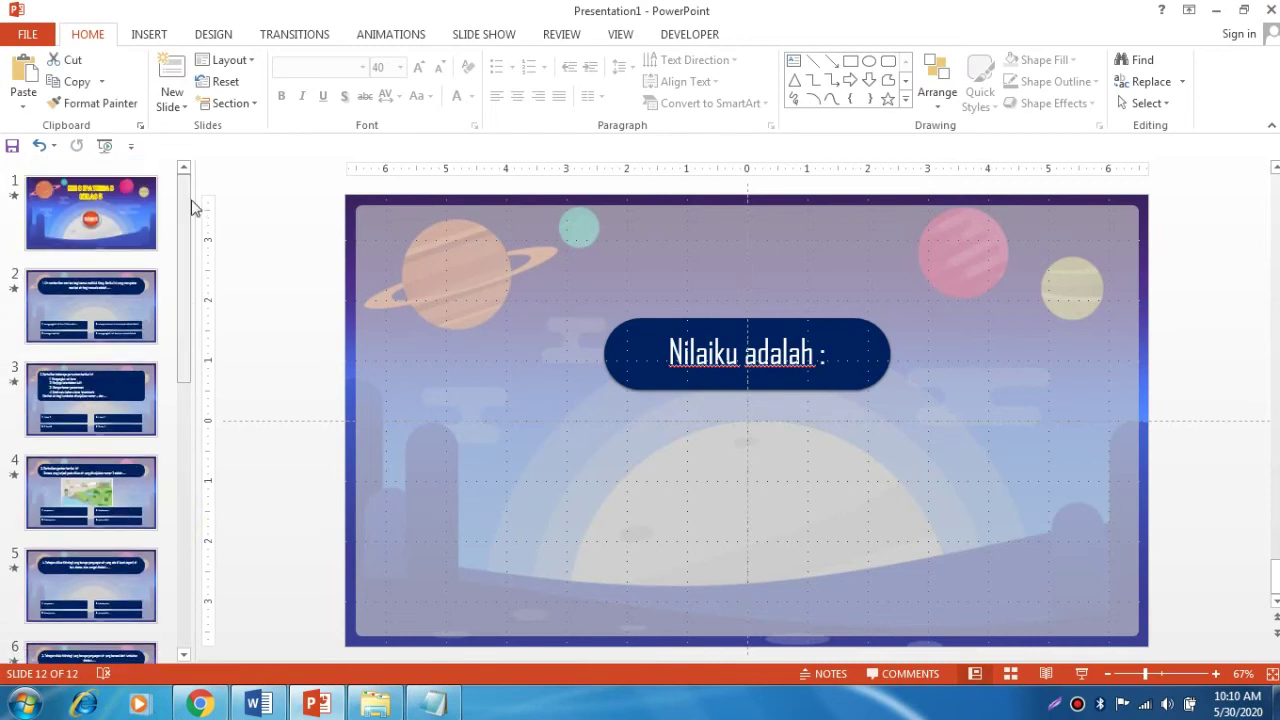
click(102, 224)
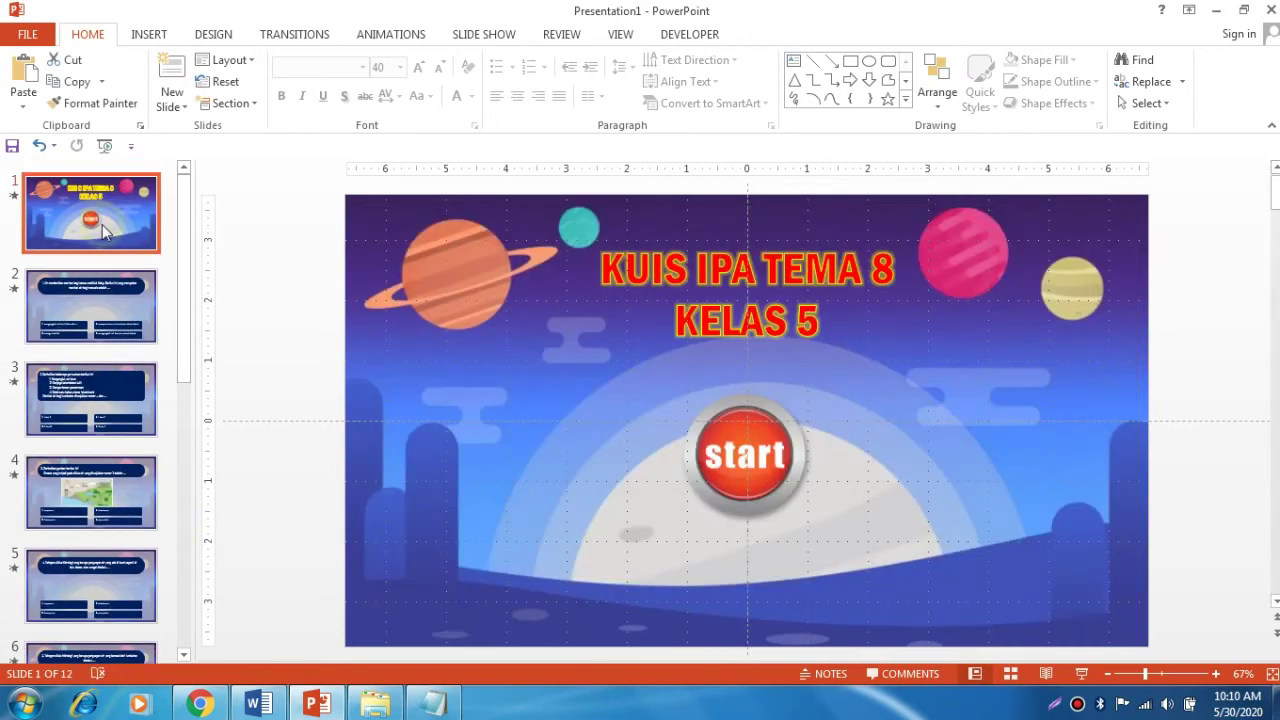
click(745, 455)
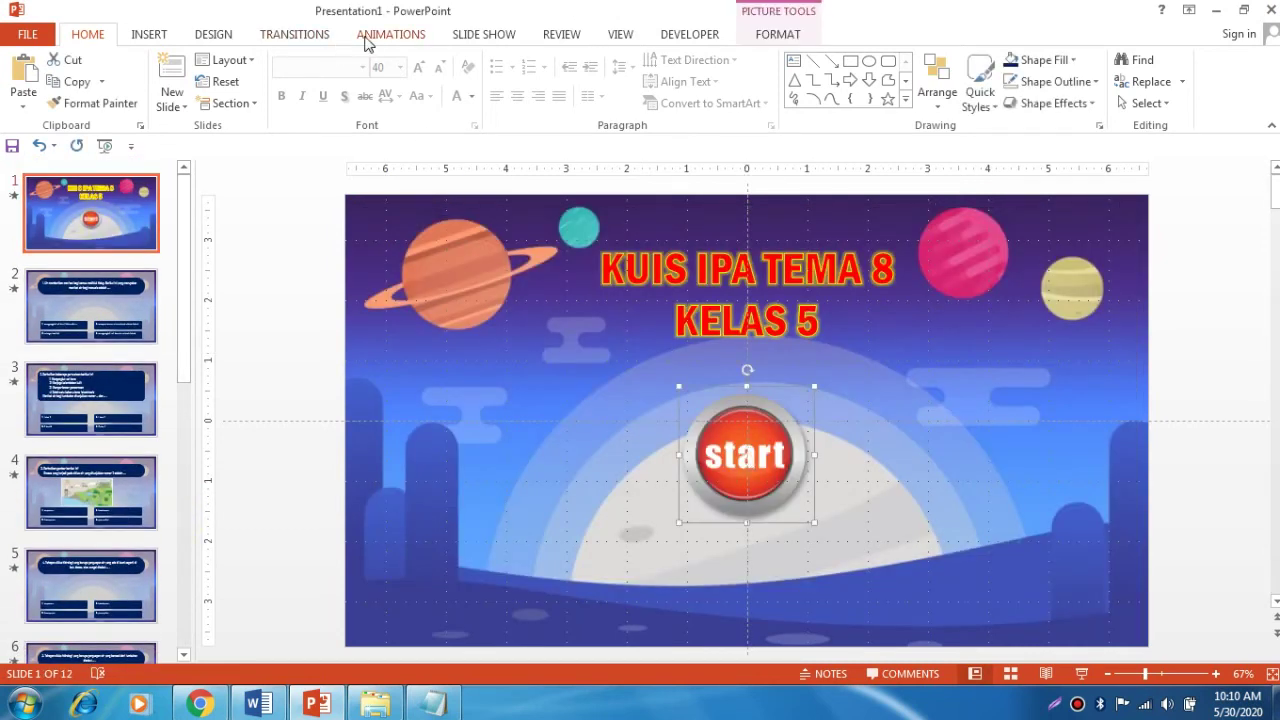
click(158, 38)
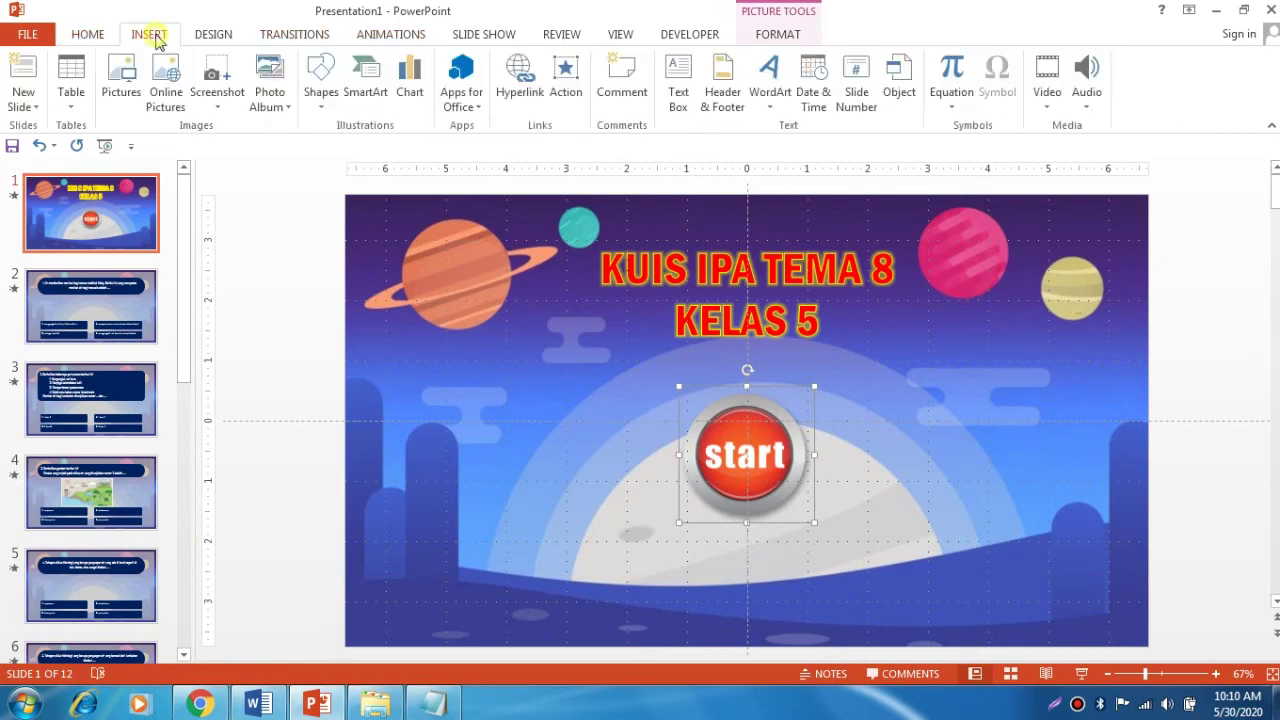
click(565, 78)
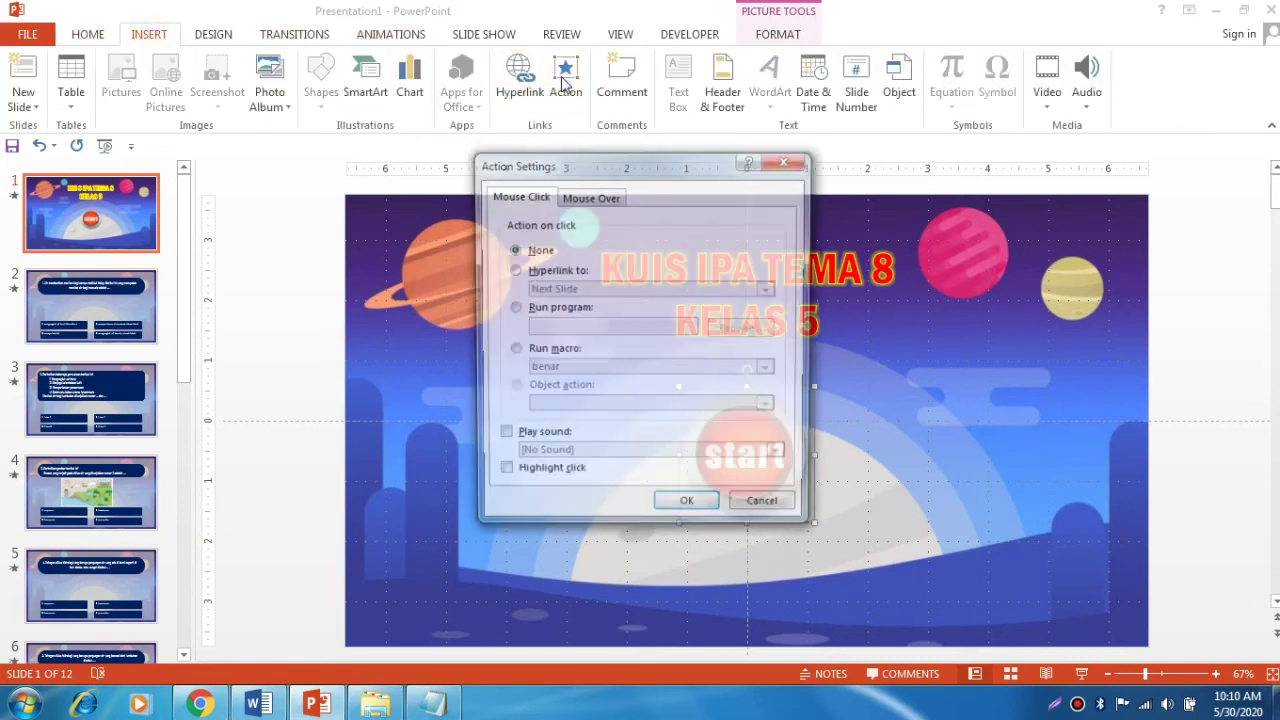
click(512, 350)
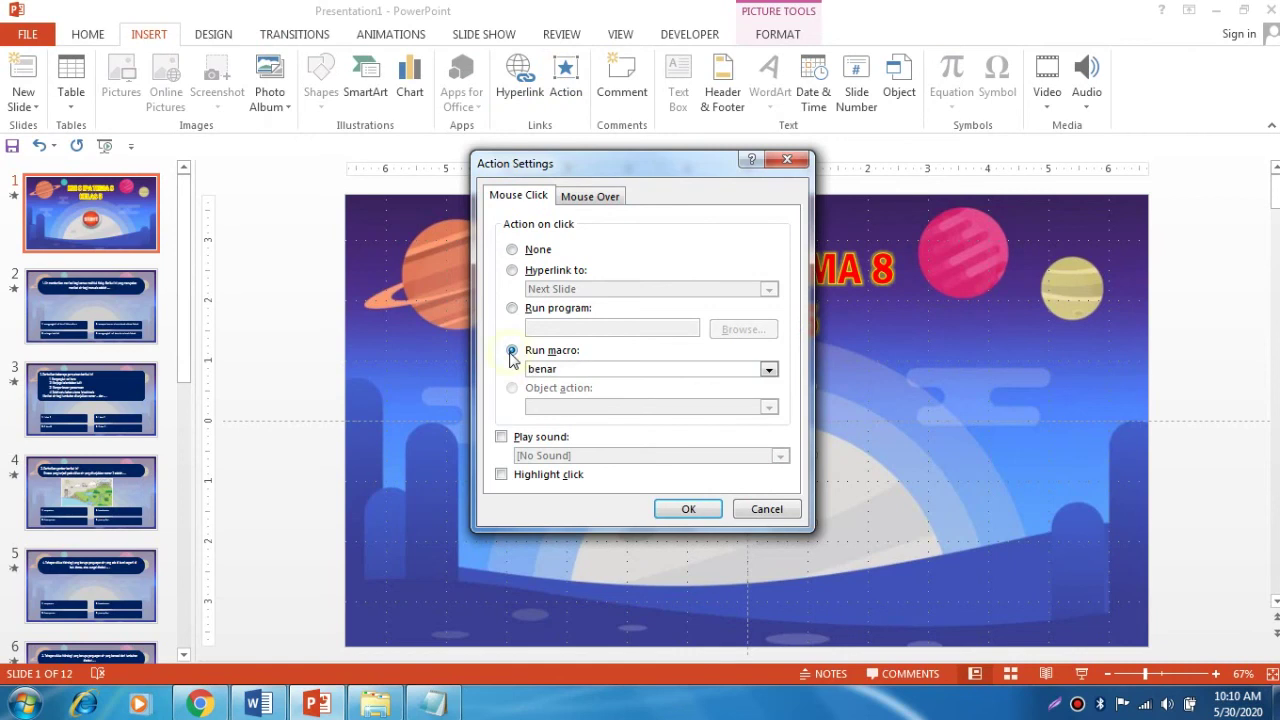
click(768, 370)
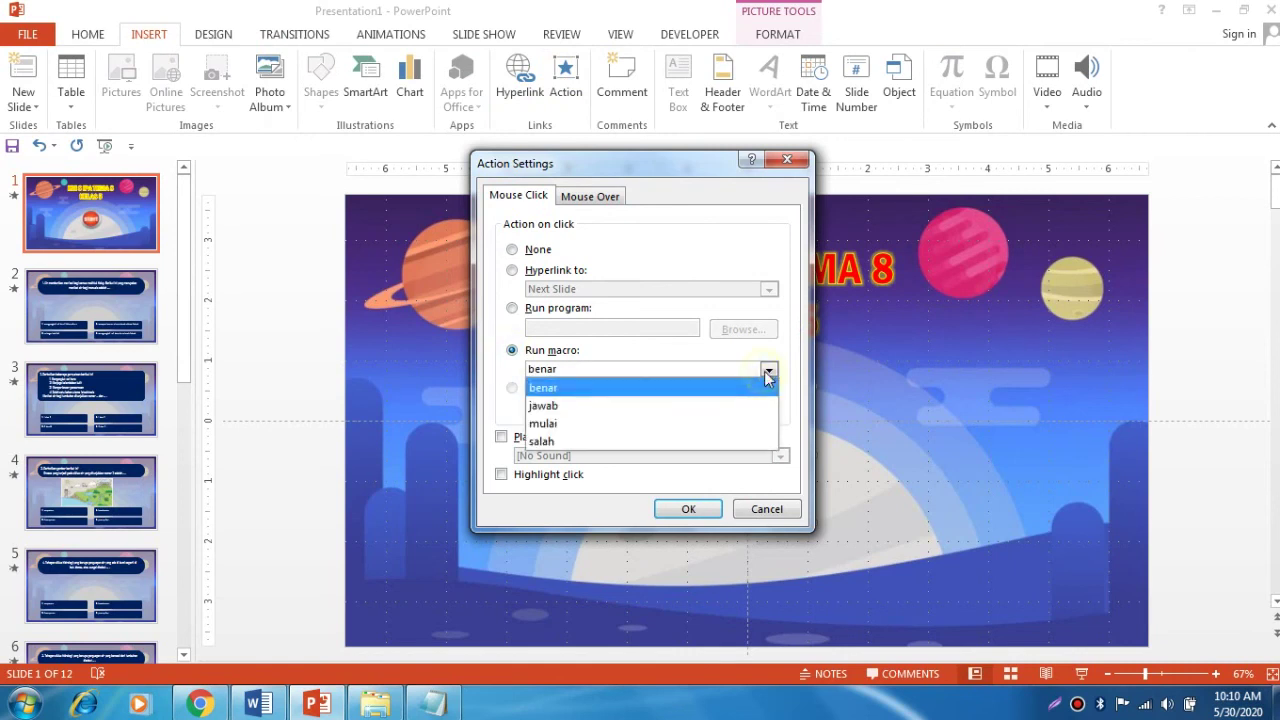
click(686, 428)
click(704, 513)
click(45, 330)
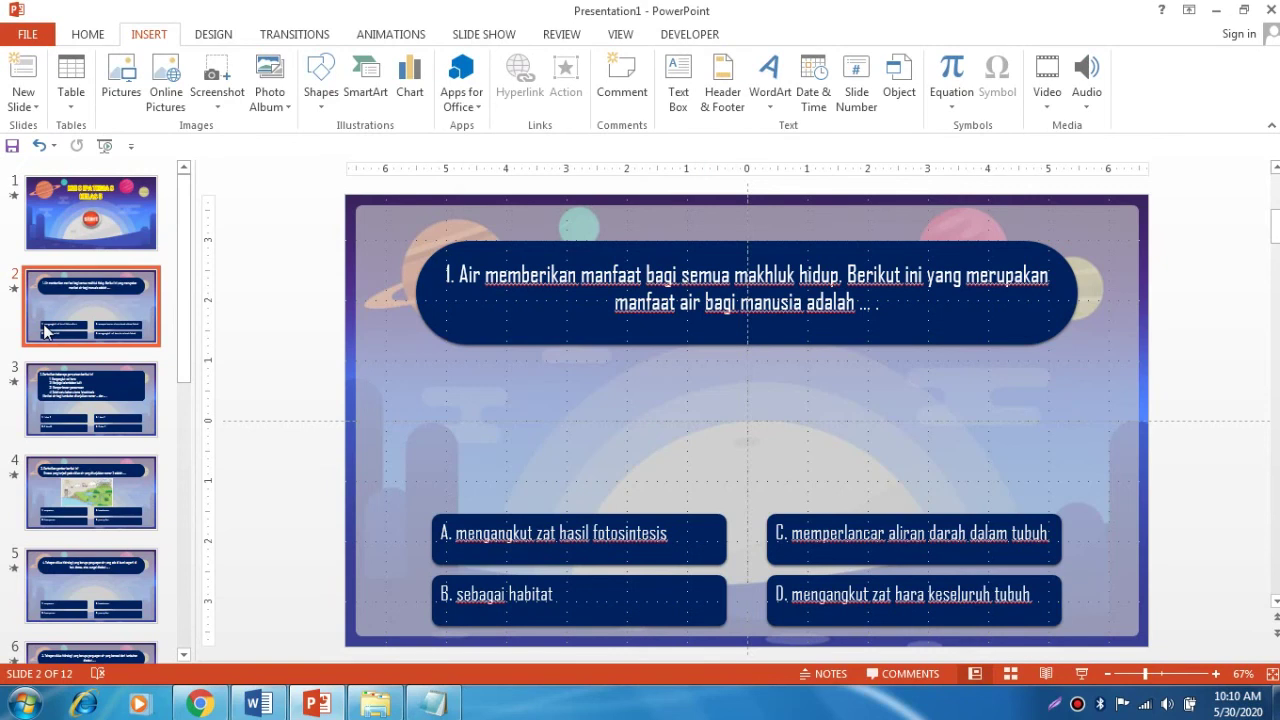
- Make answer C on question 1 run the benar macro when clicked
click(778, 556)
click(1052, 520)
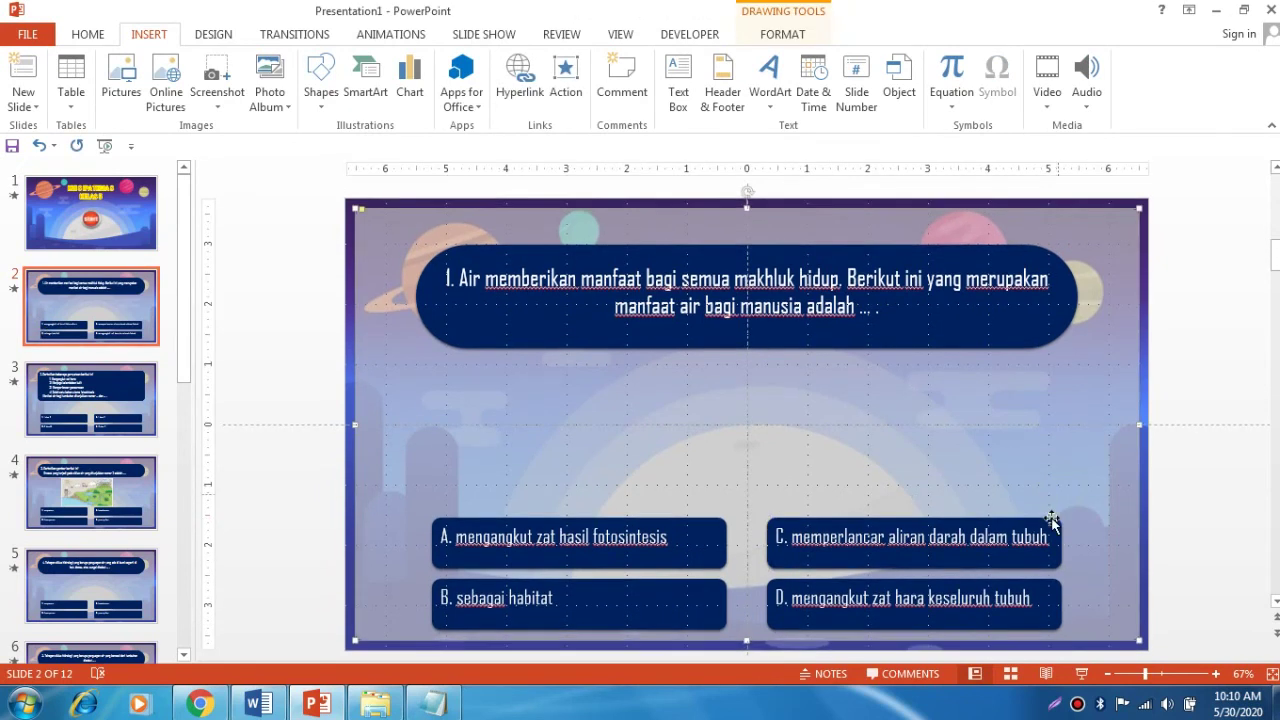
click(1052, 520)
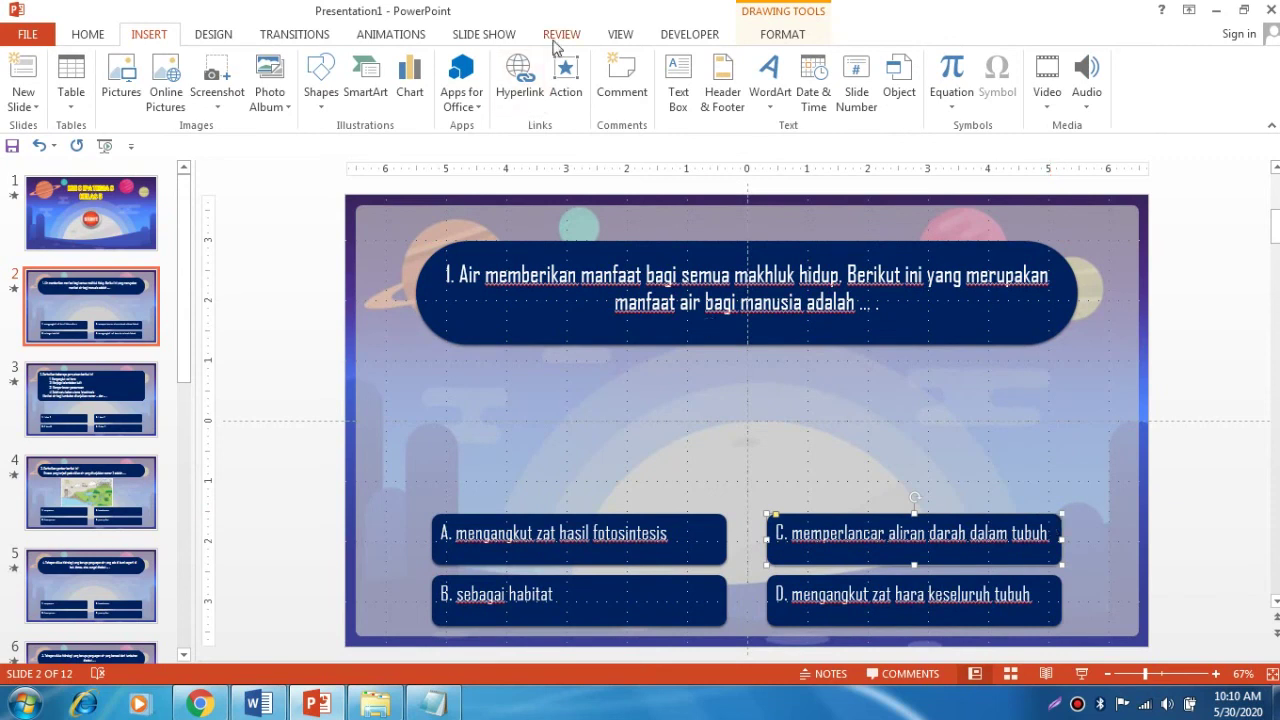
click(566, 80)
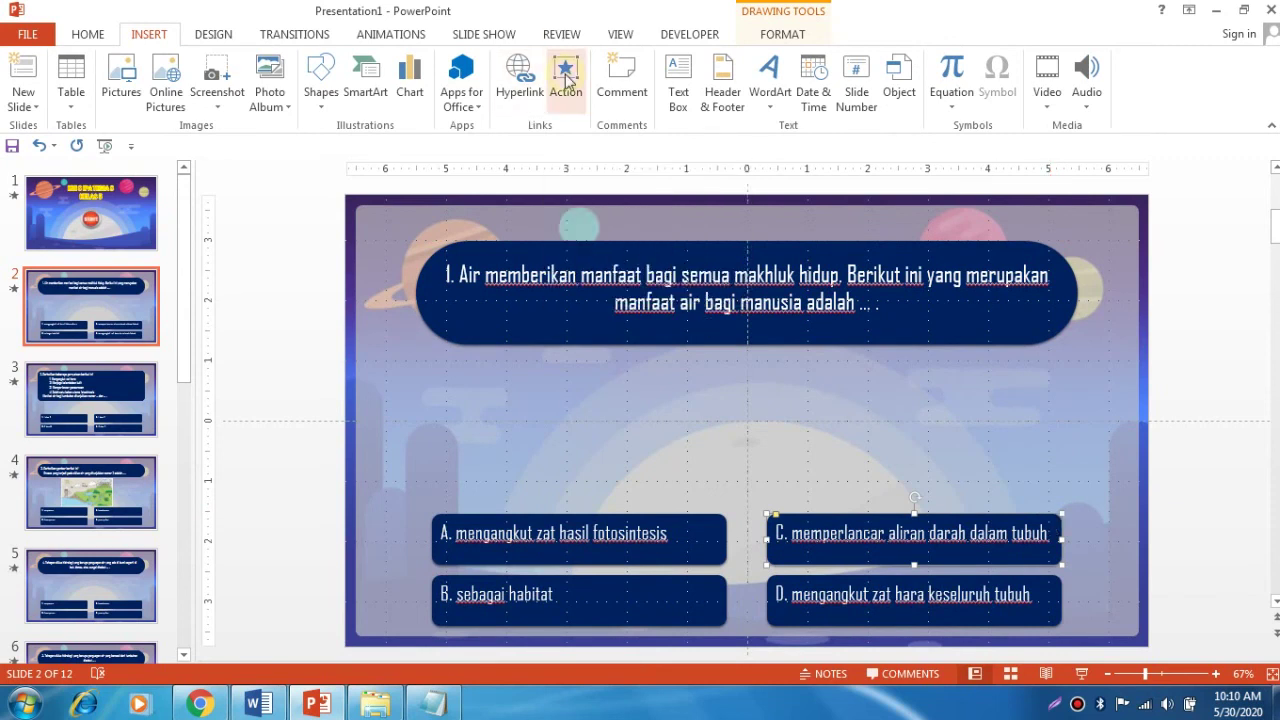
click(512, 350)
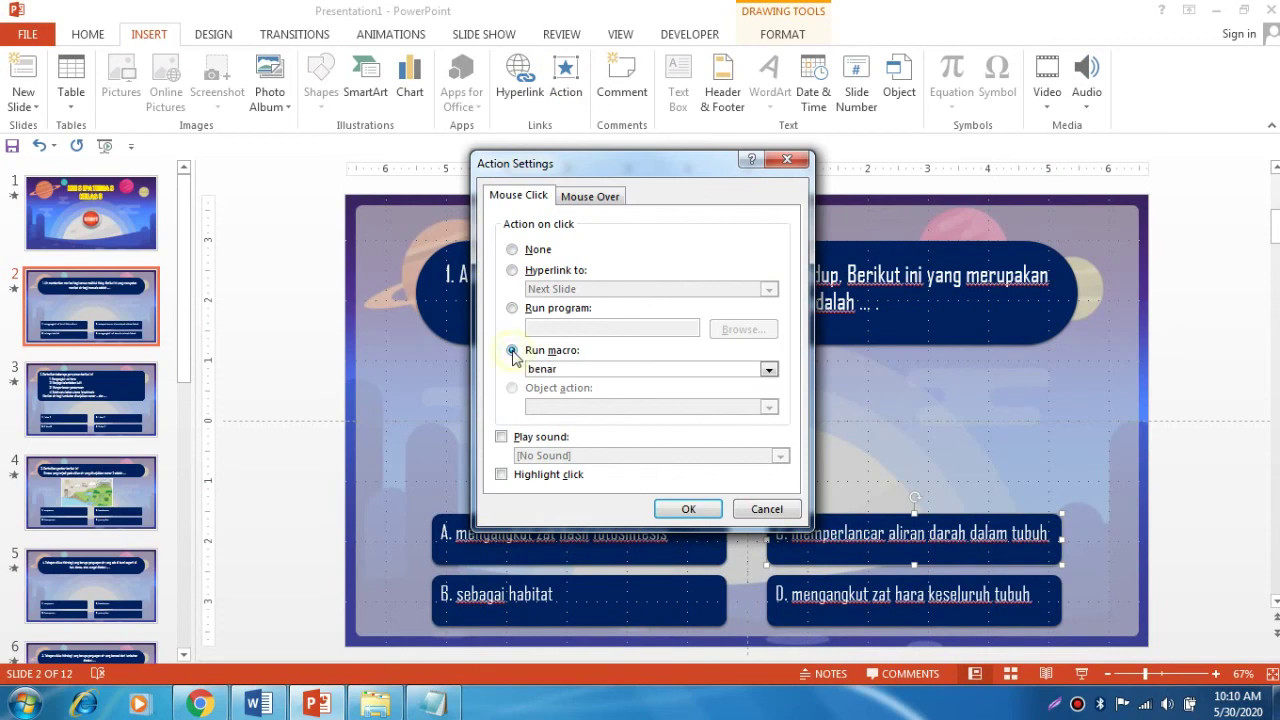
click(689, 510)
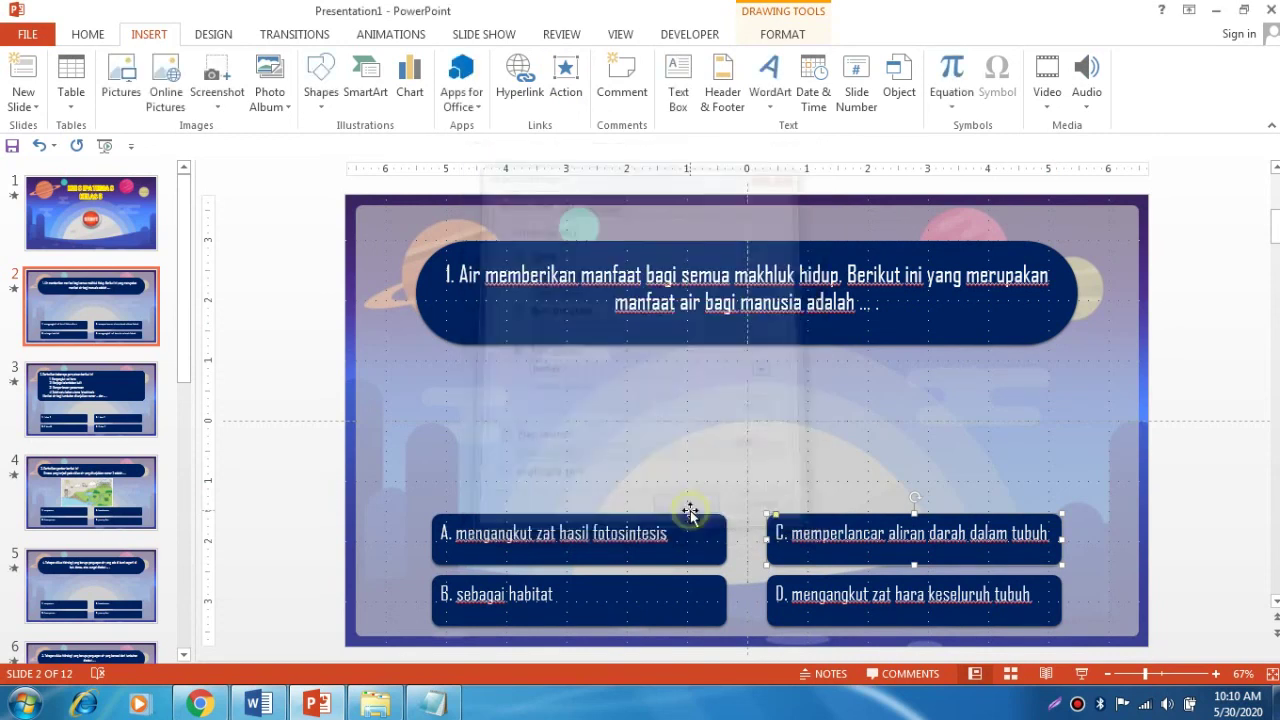
- Assign the salah macro as the click action for answers A and B on question 1
click(714, 528)
click(566, 80)
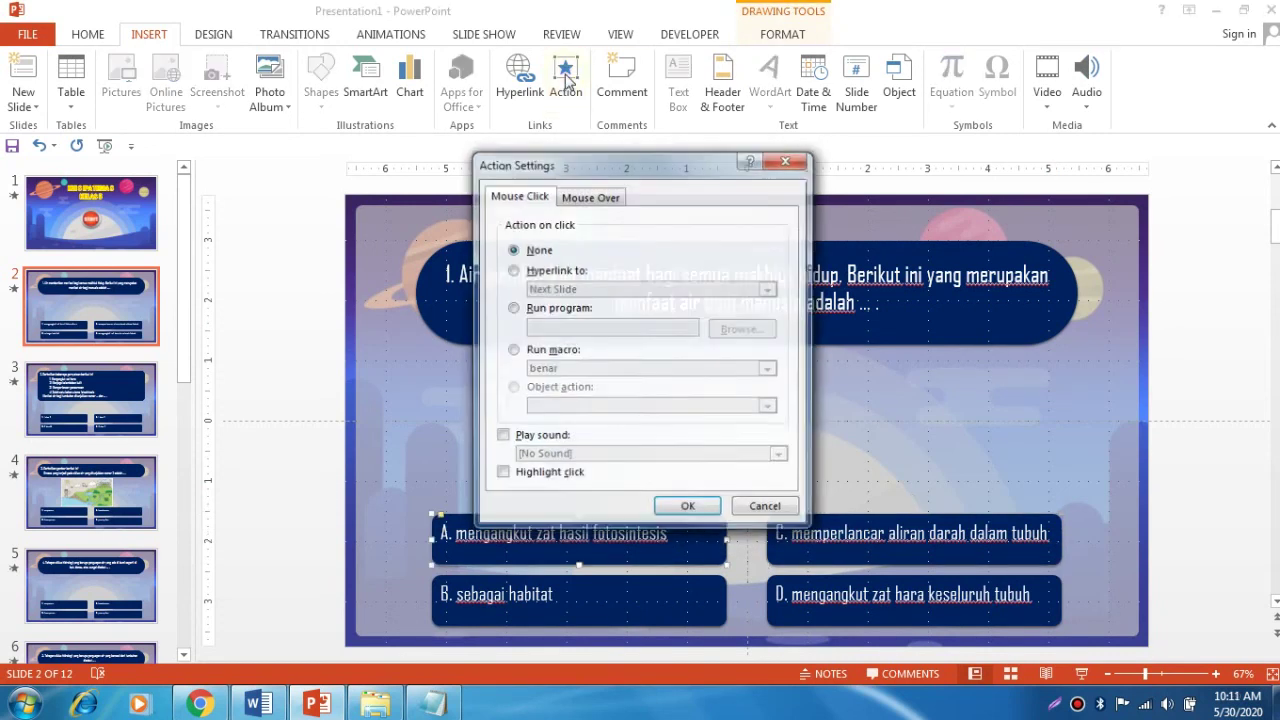
click(540, 351)
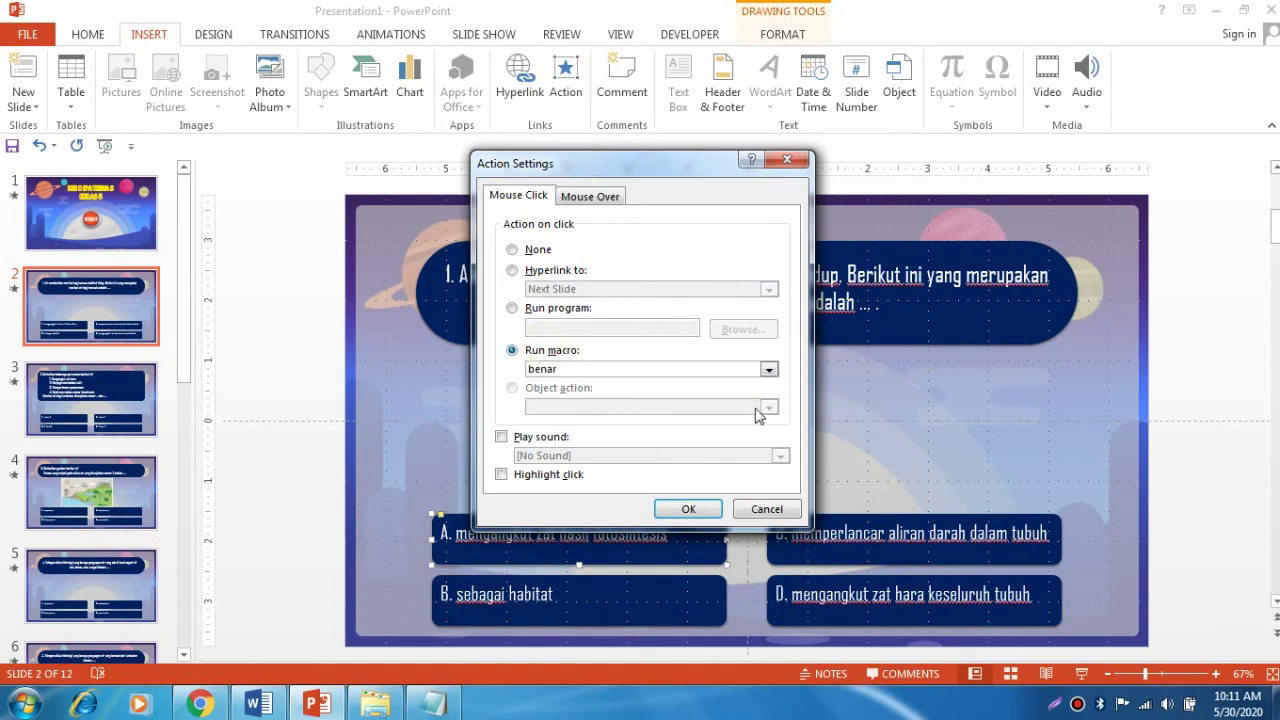
click(768, 371)
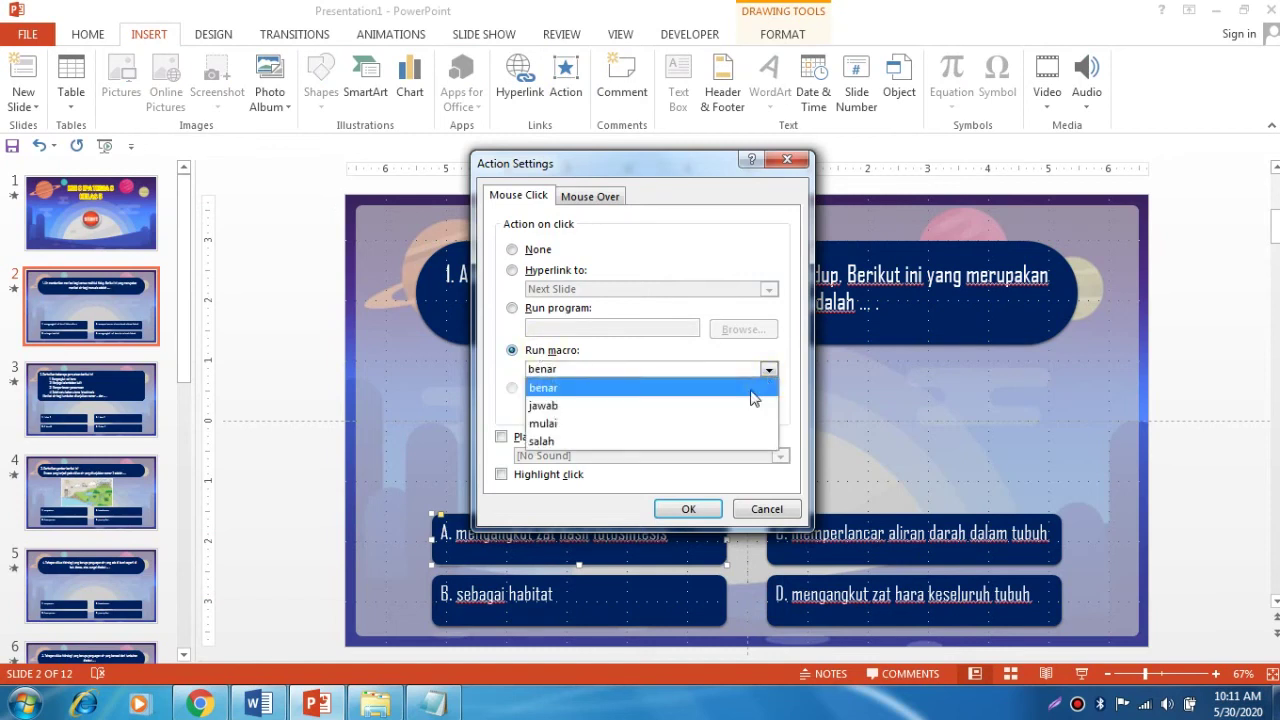
click(717, 441)
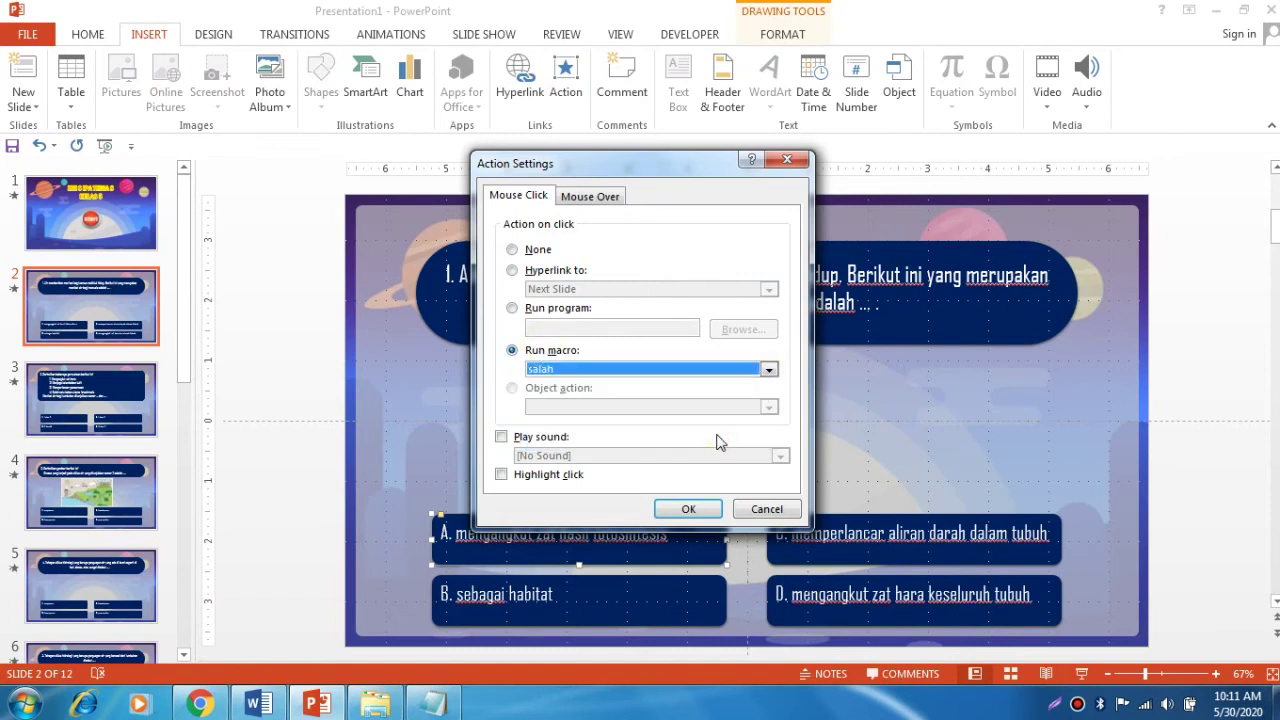
click(690, 511)
click(705, 597)
click(566, 80)
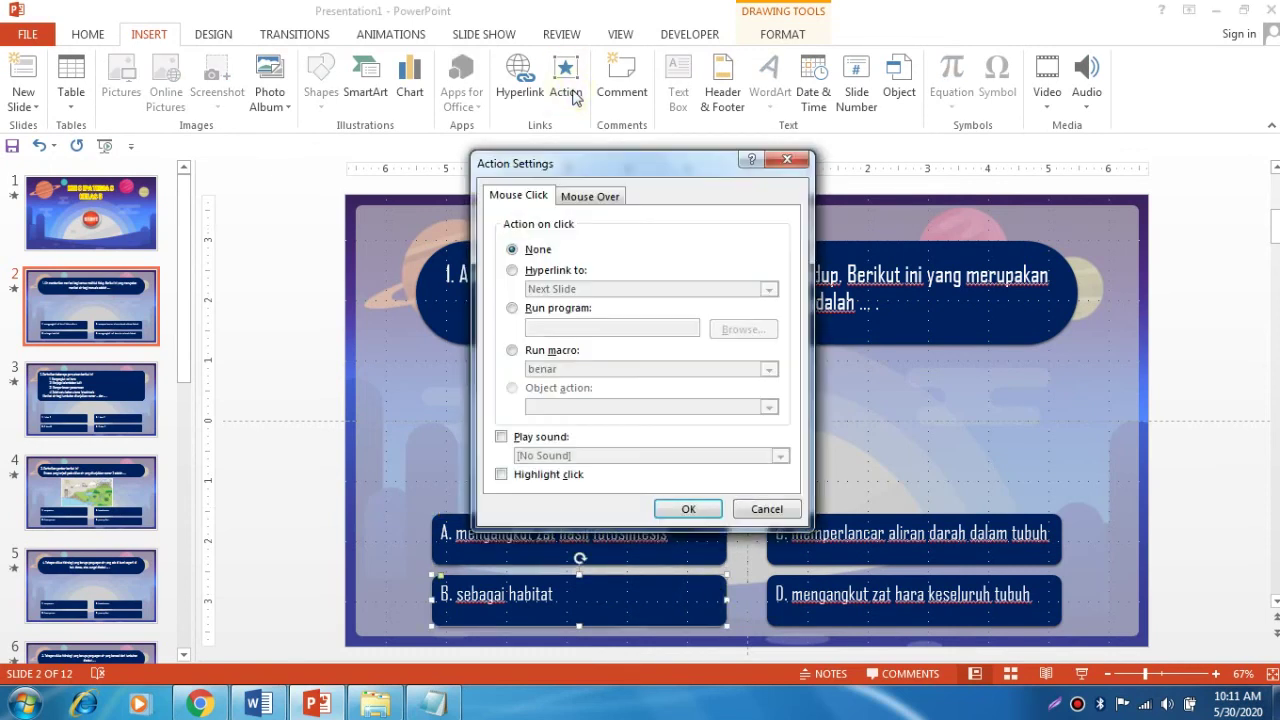
click(516, 352)
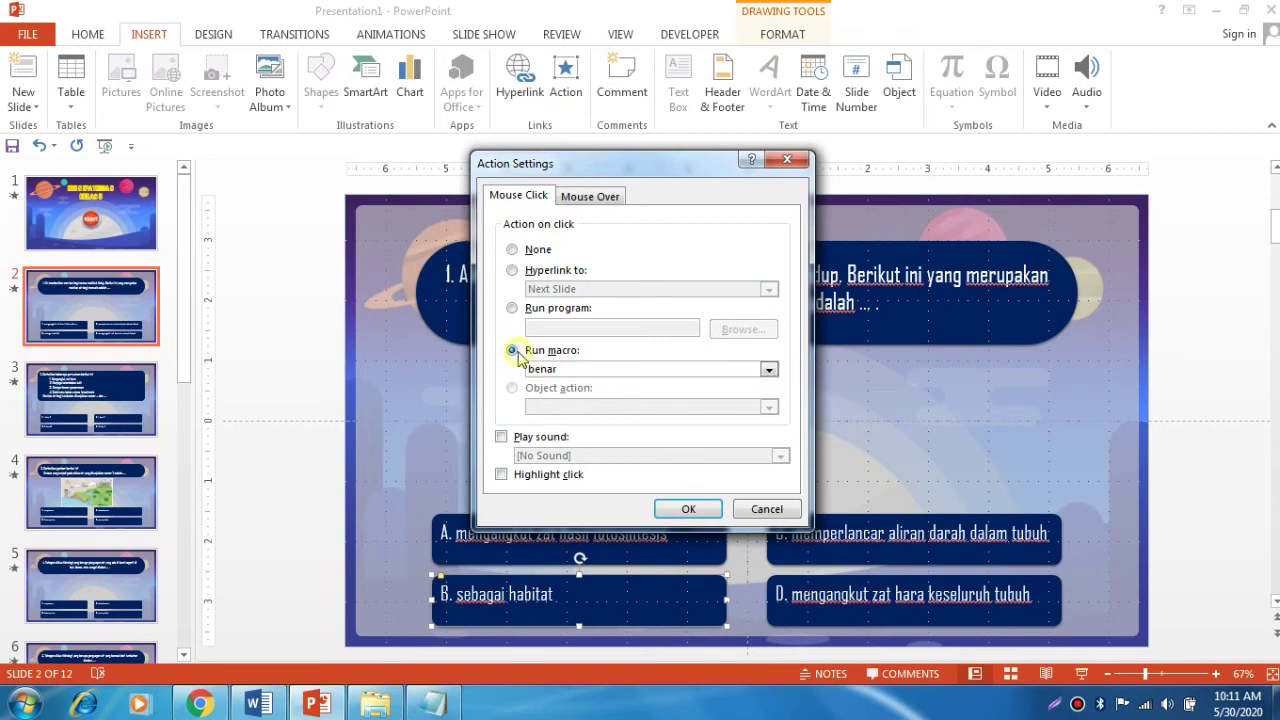
click(768, 370)
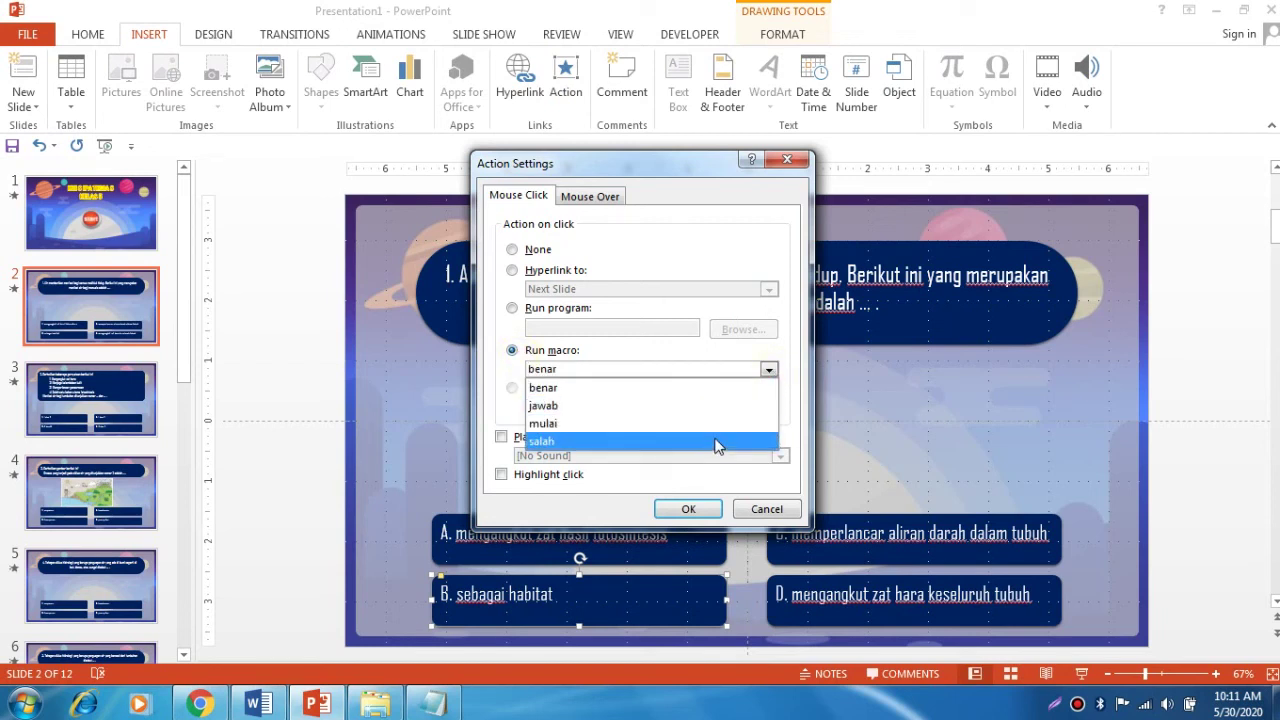
click(714, 442)
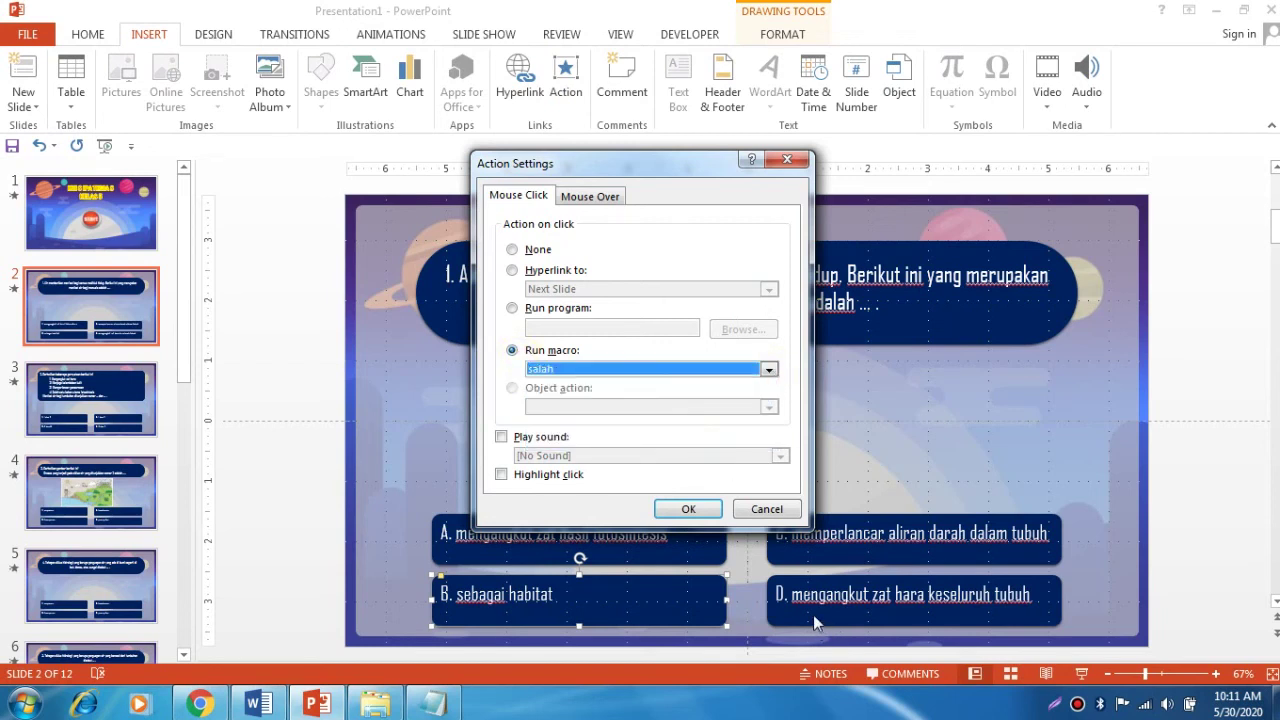
click(688, 509)
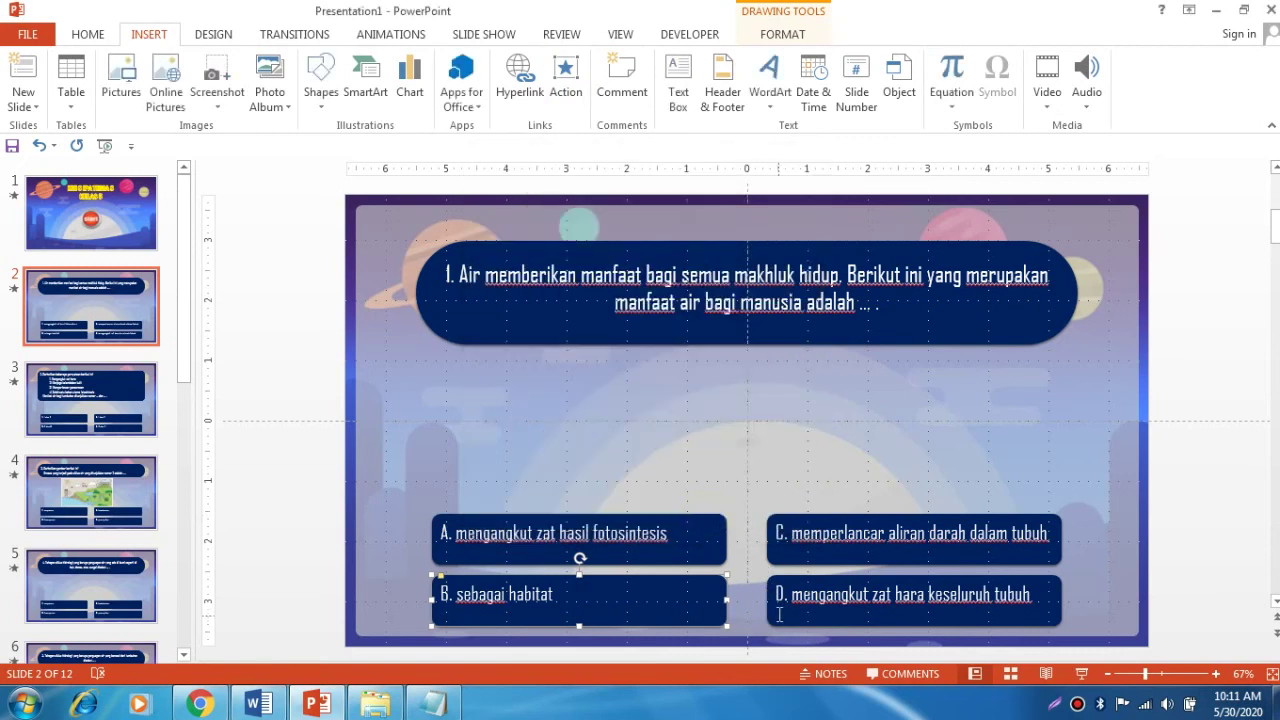
- Assign the salah macro to answer D on question 1 as well
click(771, 599)
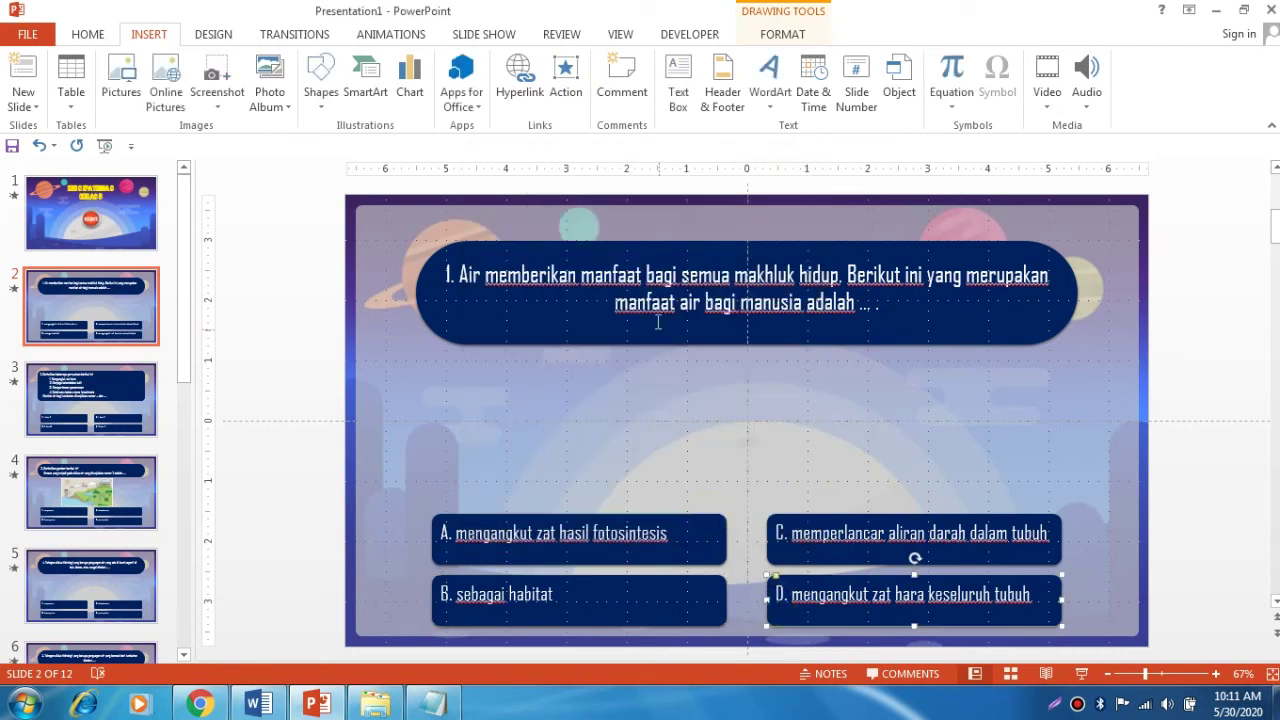
click(558, 88)
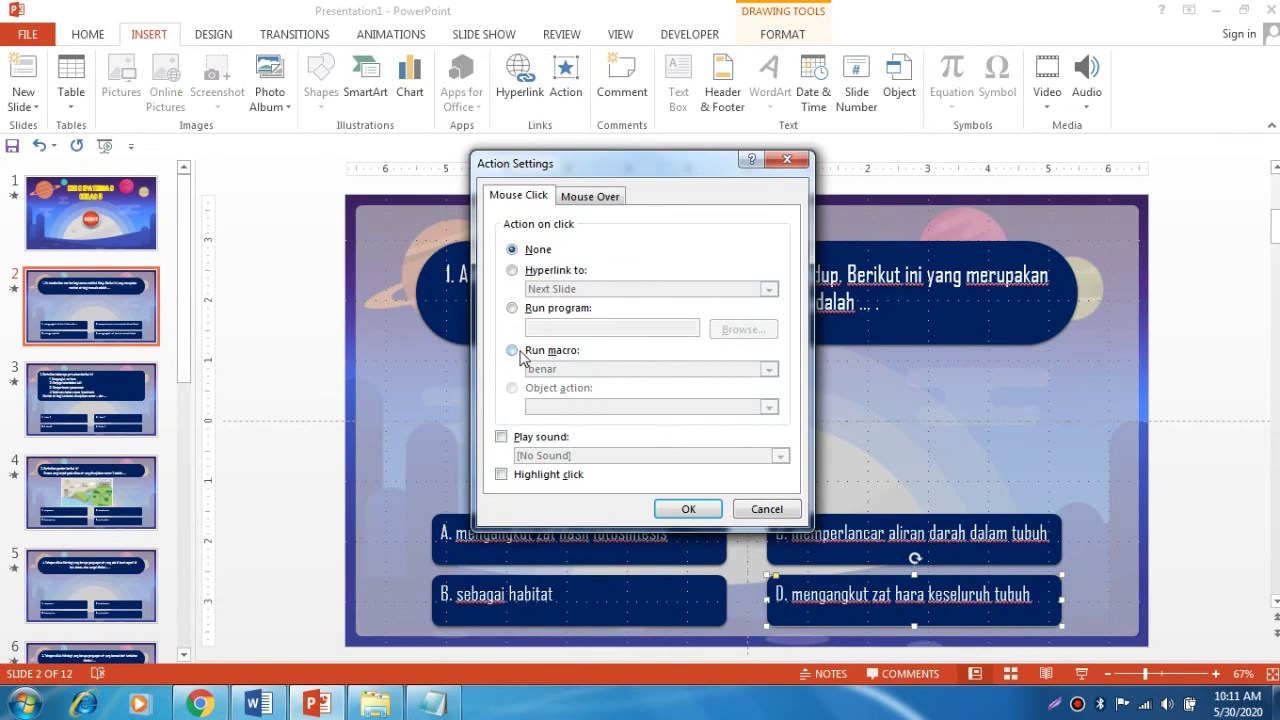
click(514, 351)
click(768, 369)
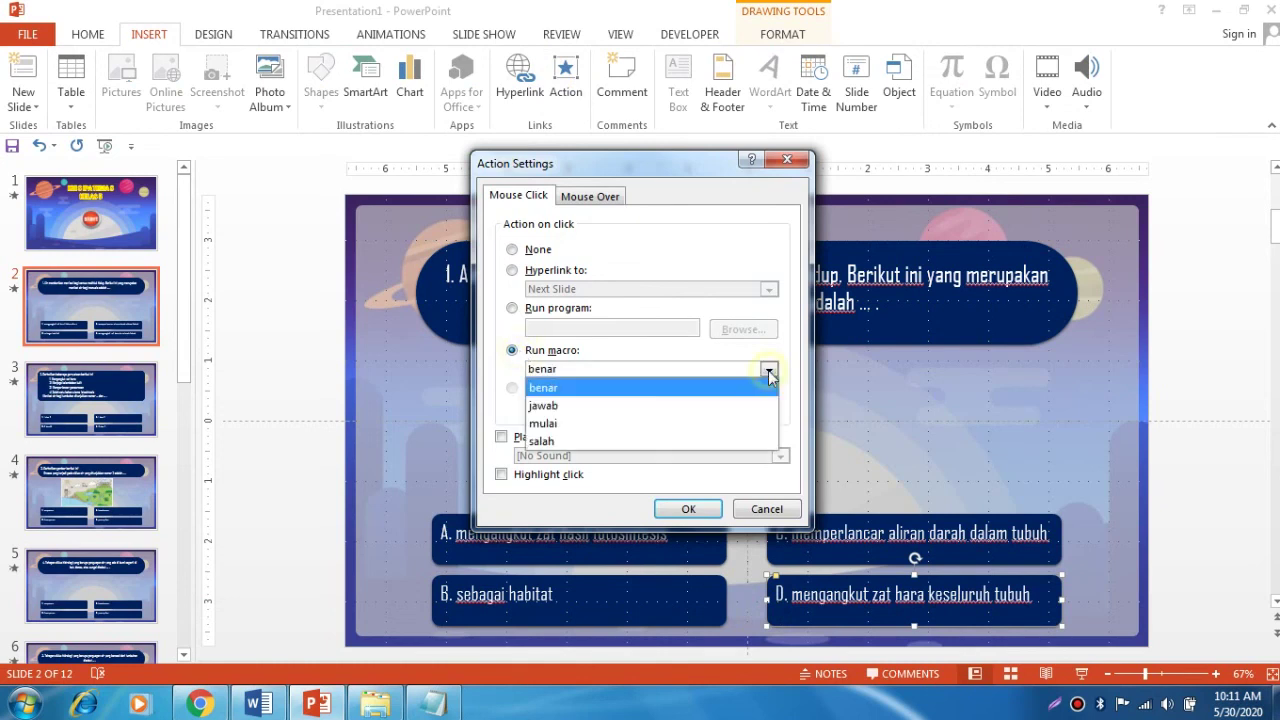
click(738, 442)
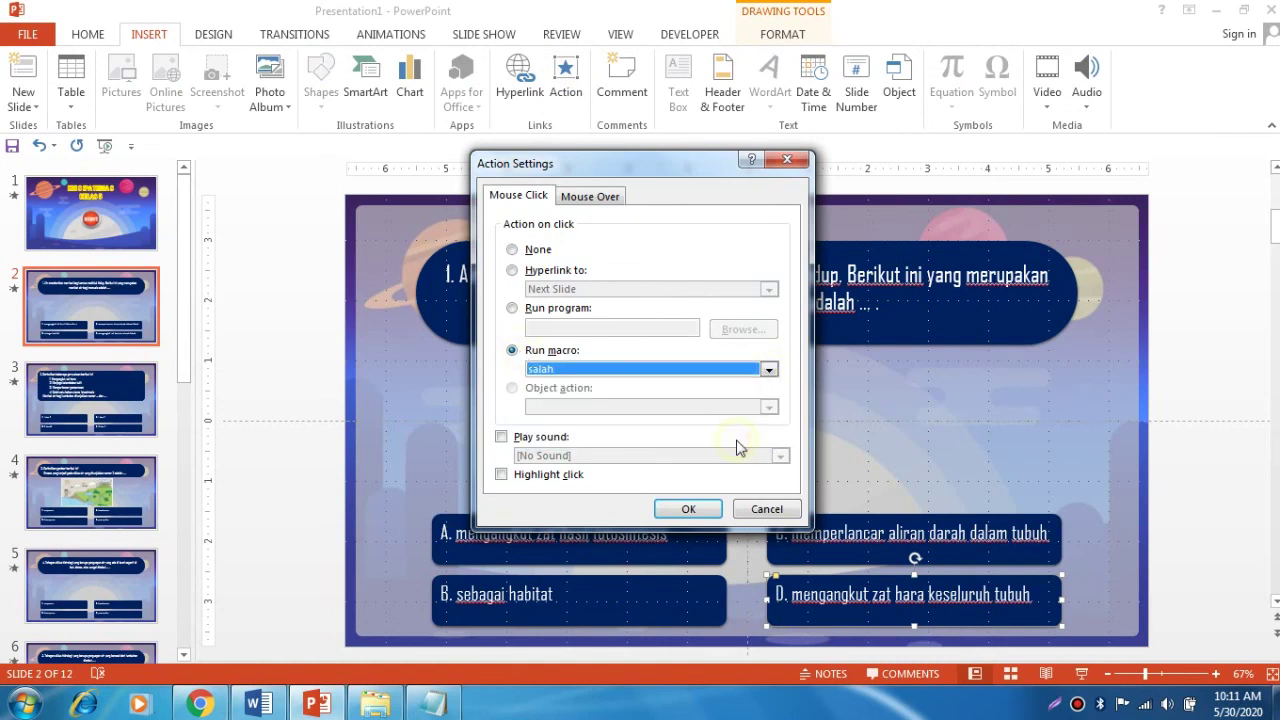
click(689, 510)
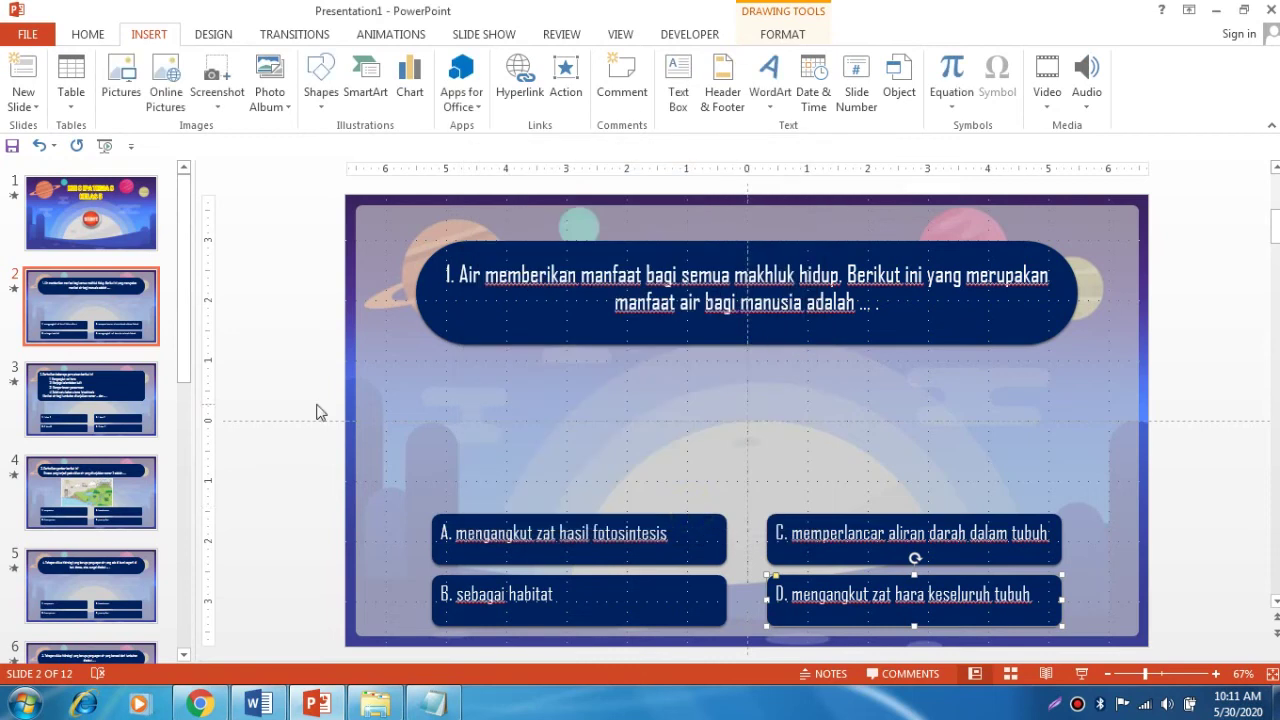
click(268, 386)
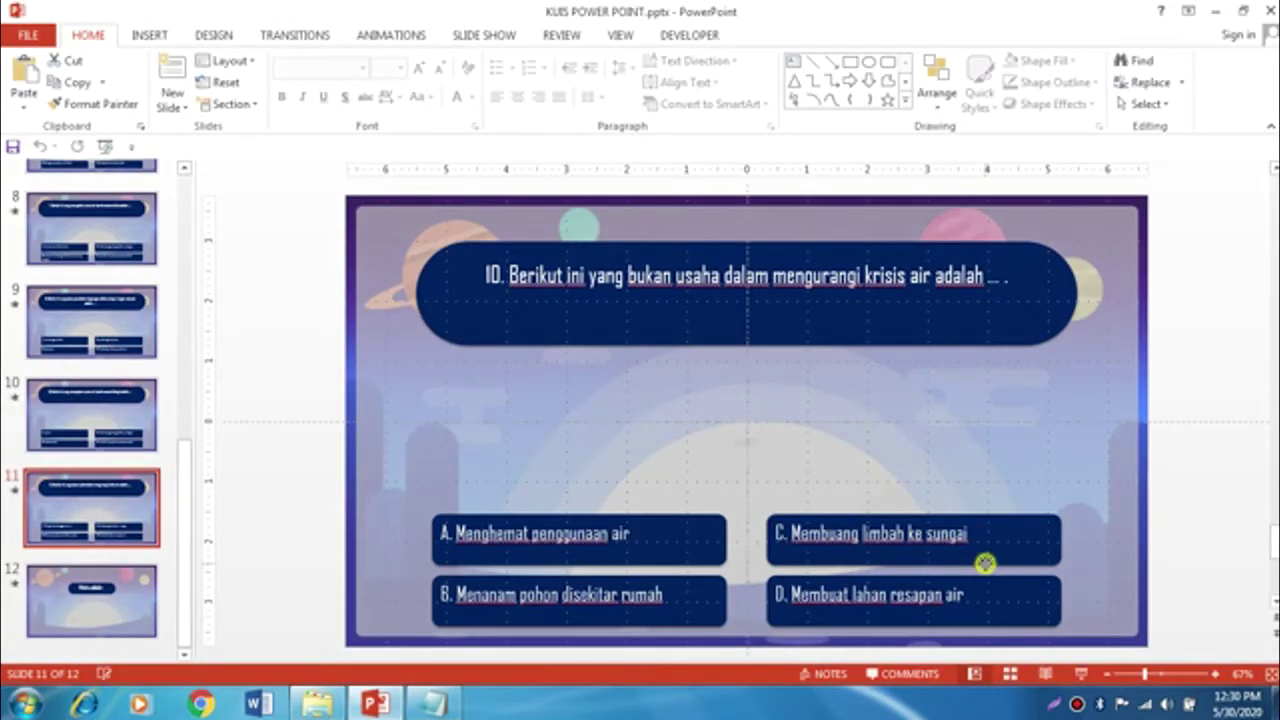
- Make answer C on question 10 run the Benar macro when clicked
click(985, 563)
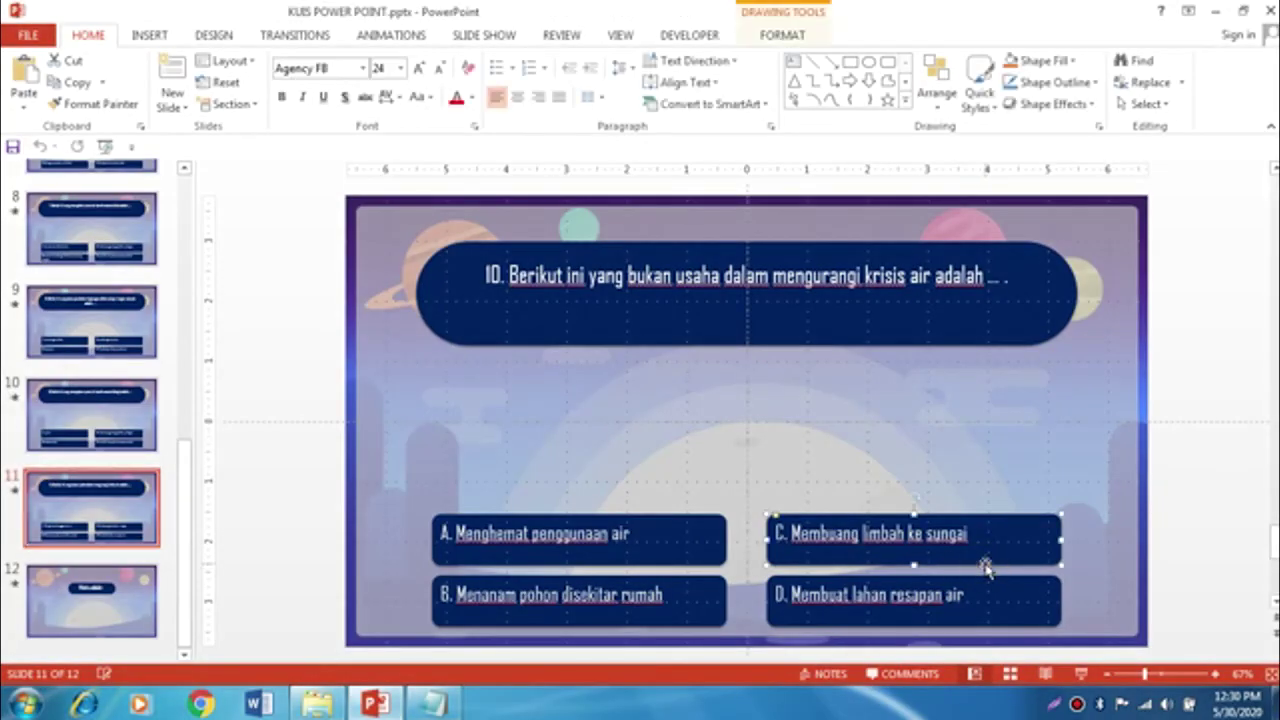
right_click(986, 566)
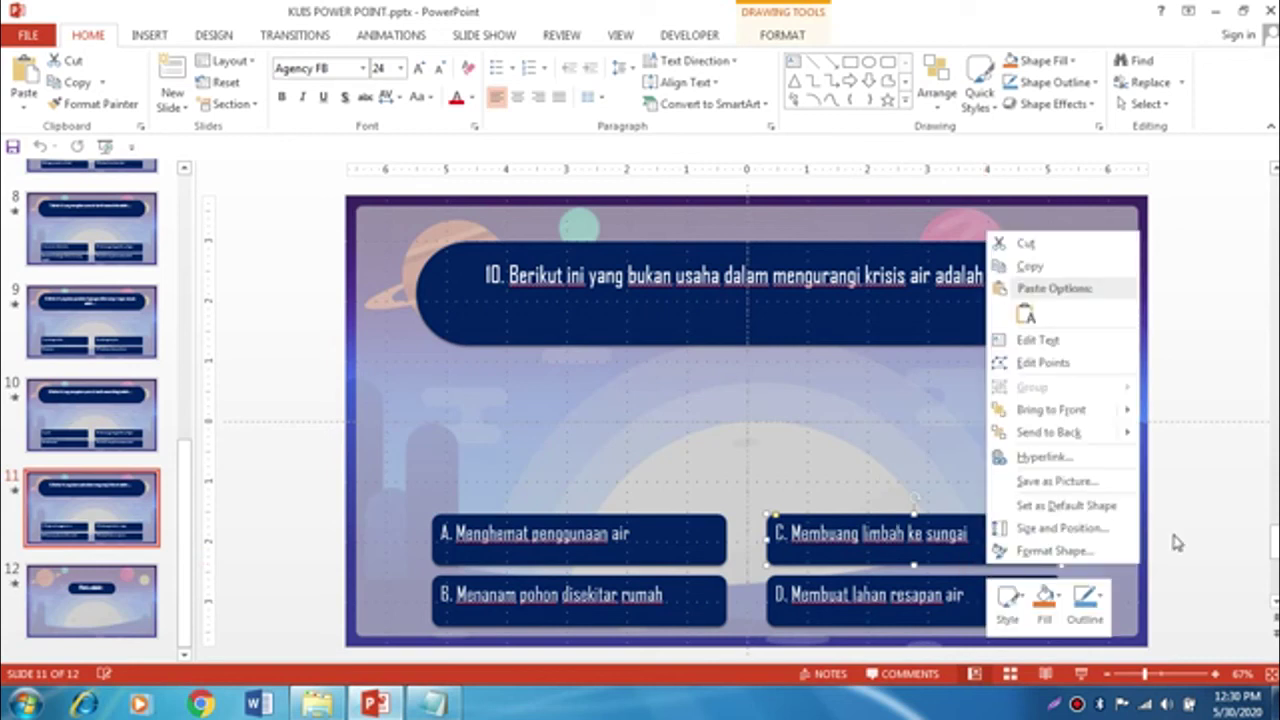
key(Escape)
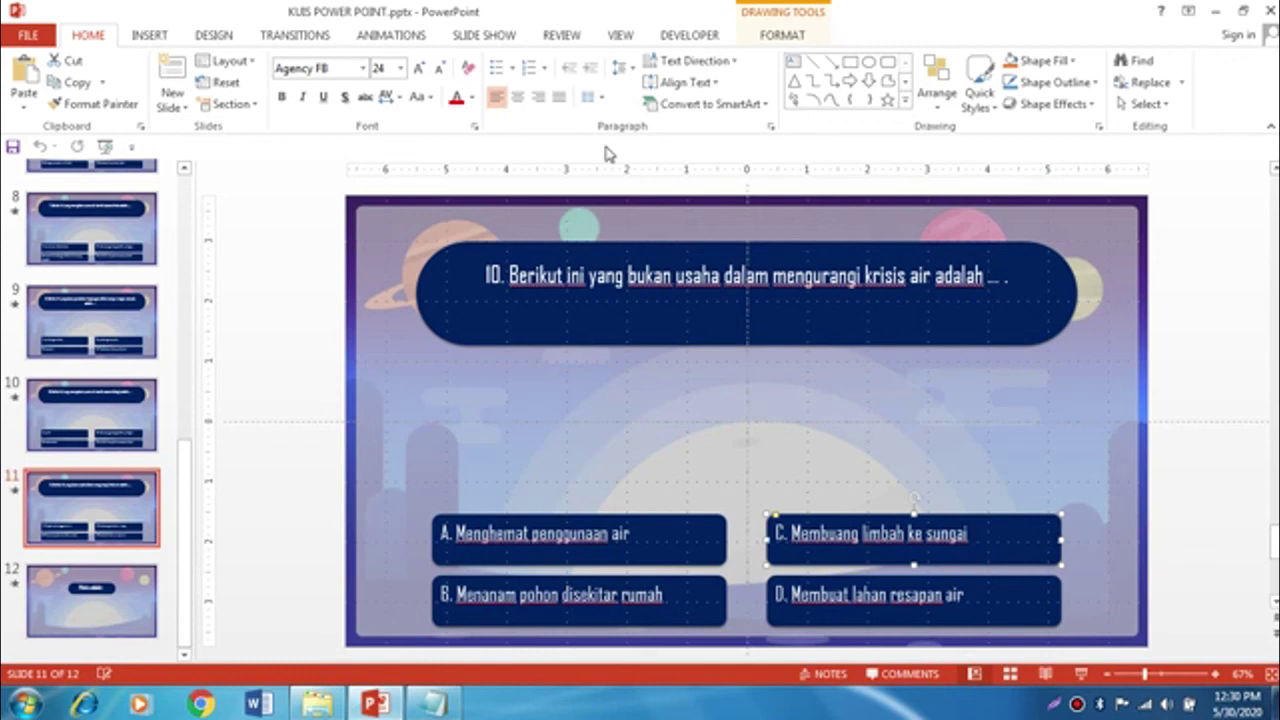
click(150, 35)
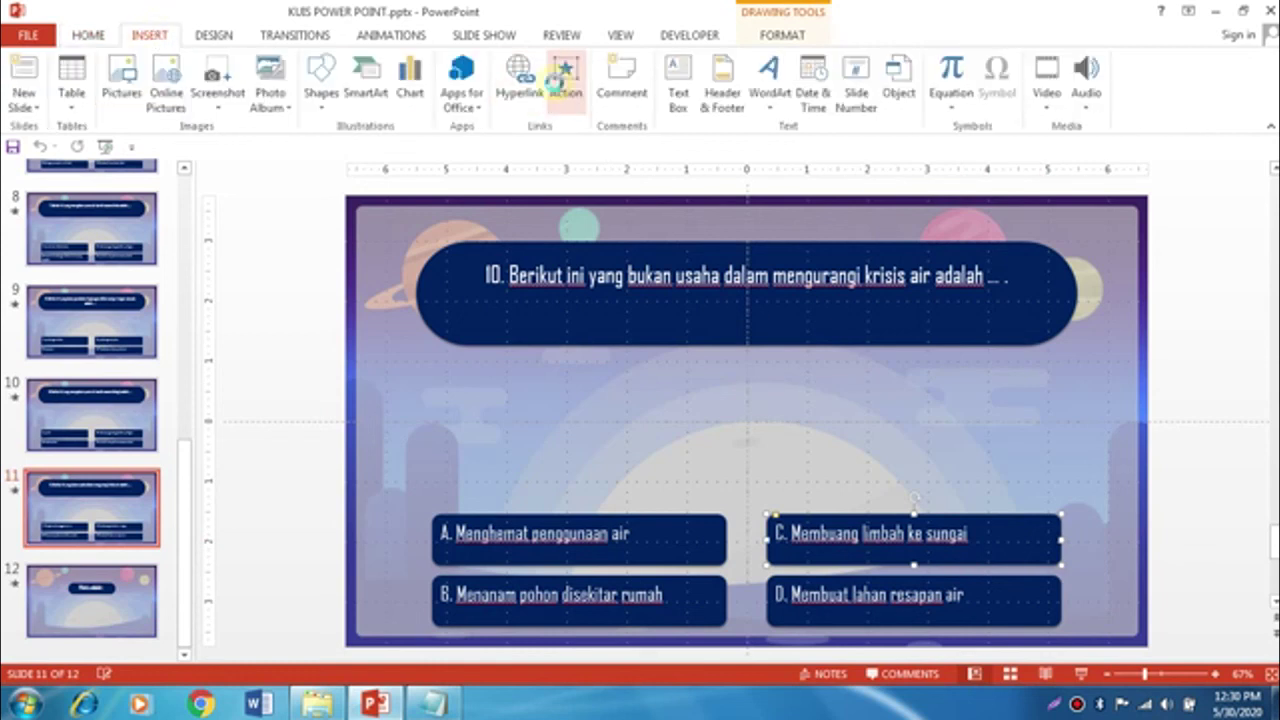
click(560, 80)
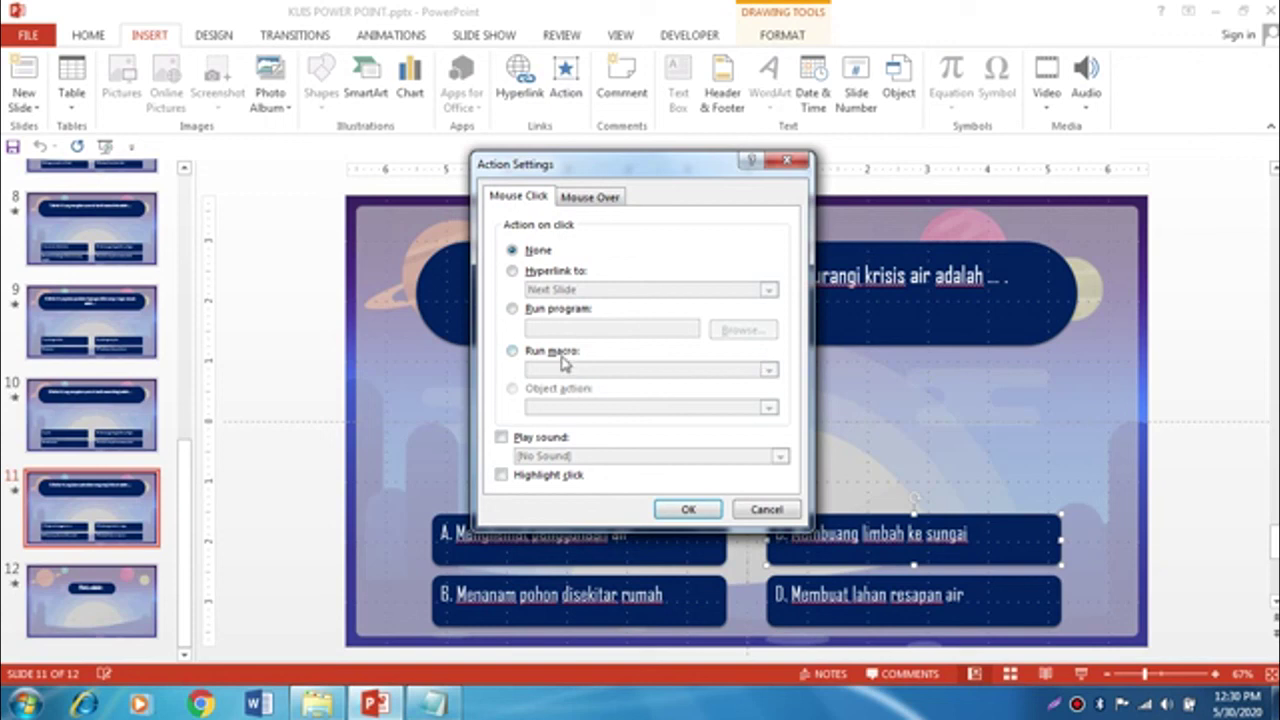
click(560, 352)
click(768, 371)
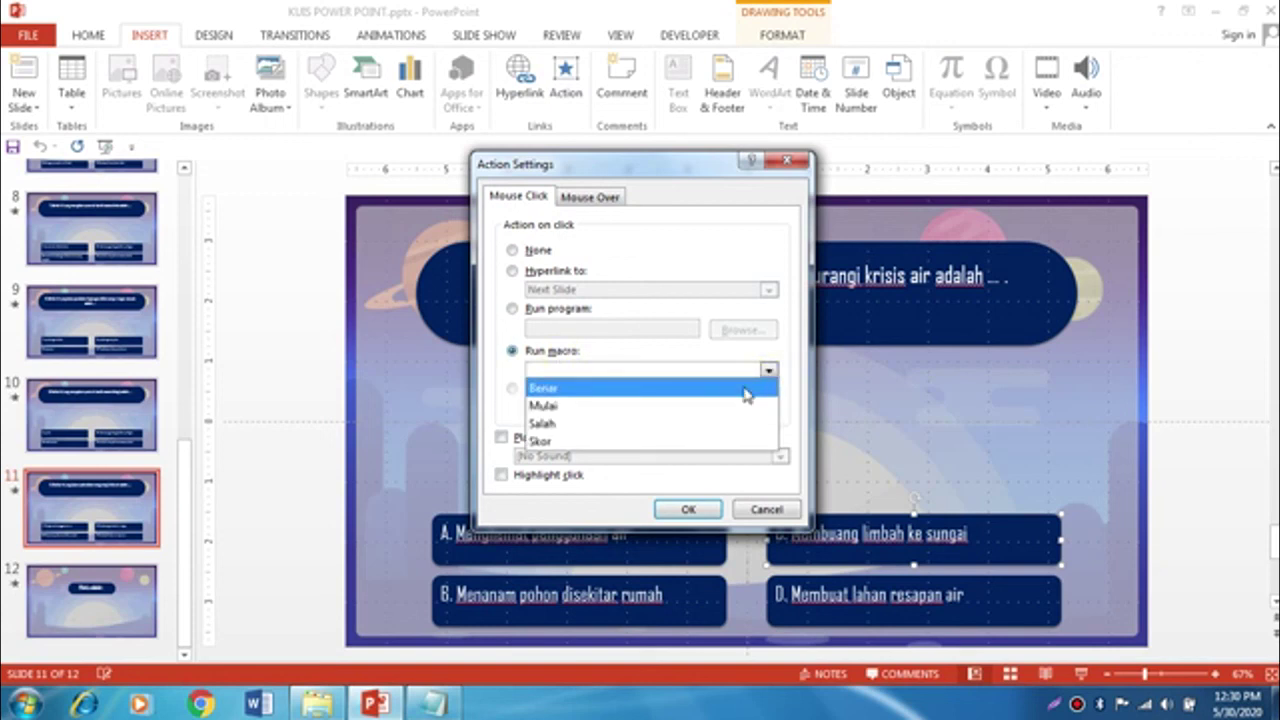
click(749, 388)
click(686, 511)
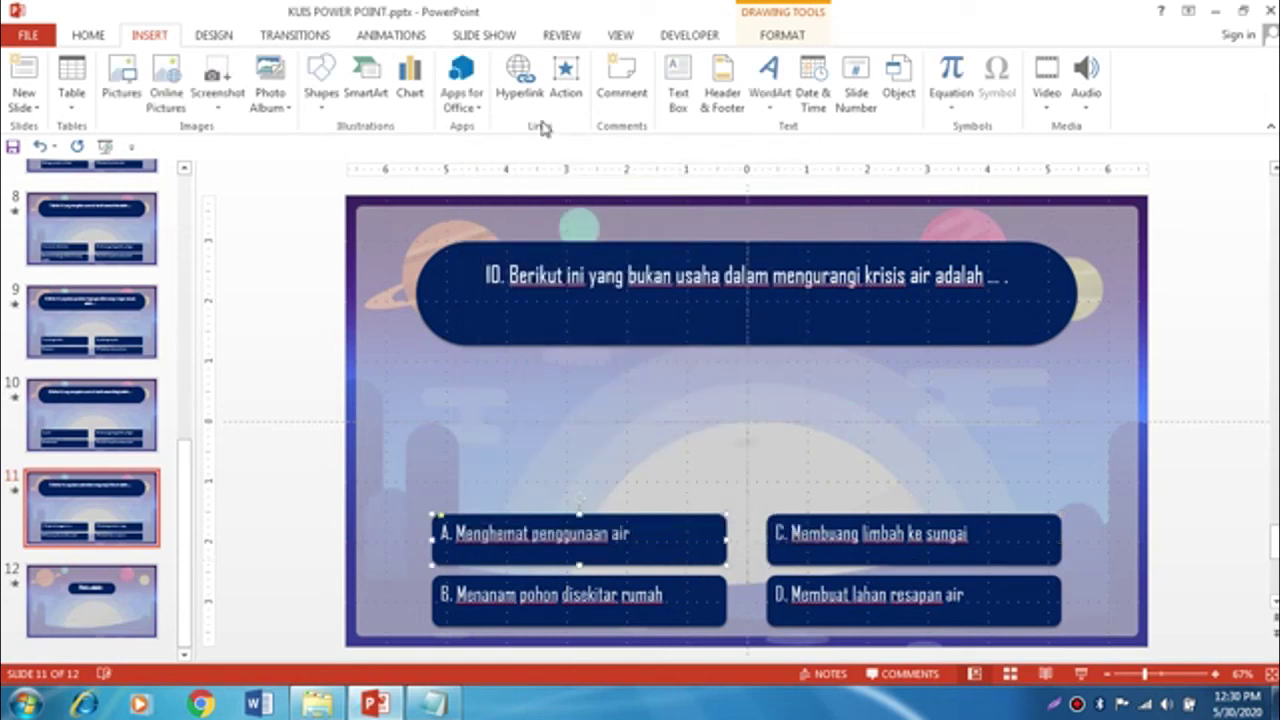
- Assign the Salah macro as the click action for answers A and B on question 10
click(565, 85)
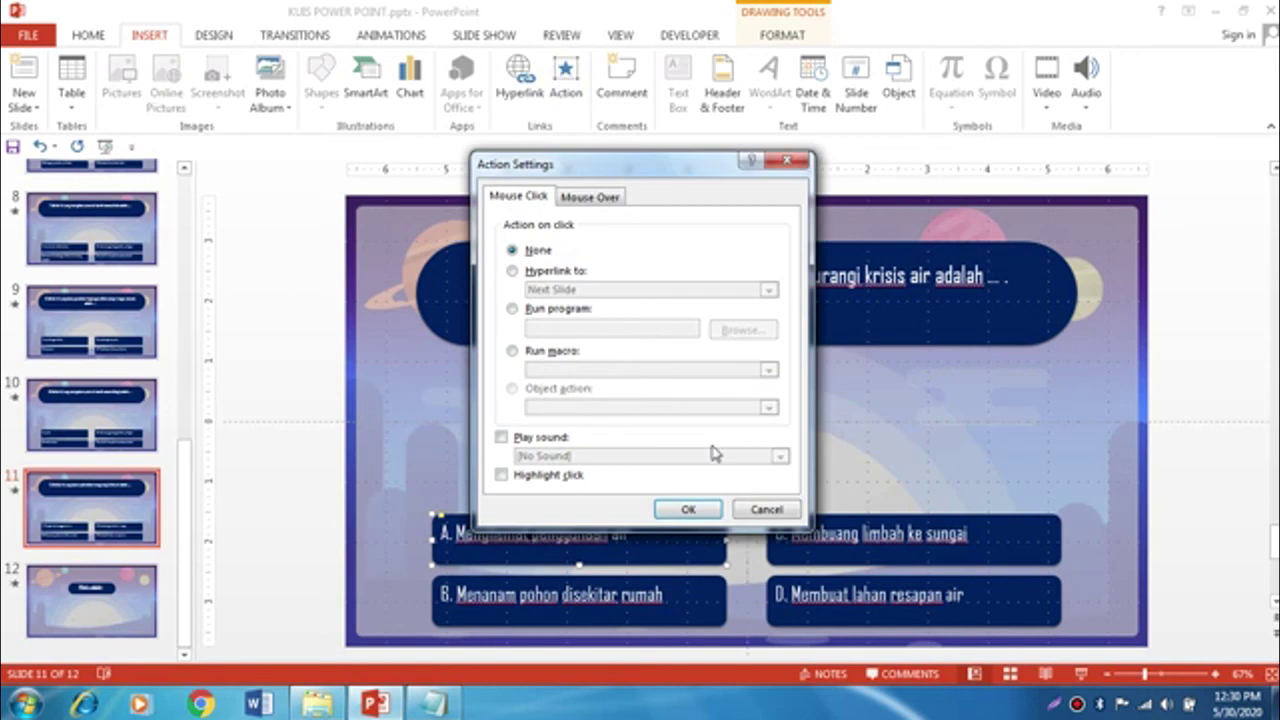
click(568, 355)
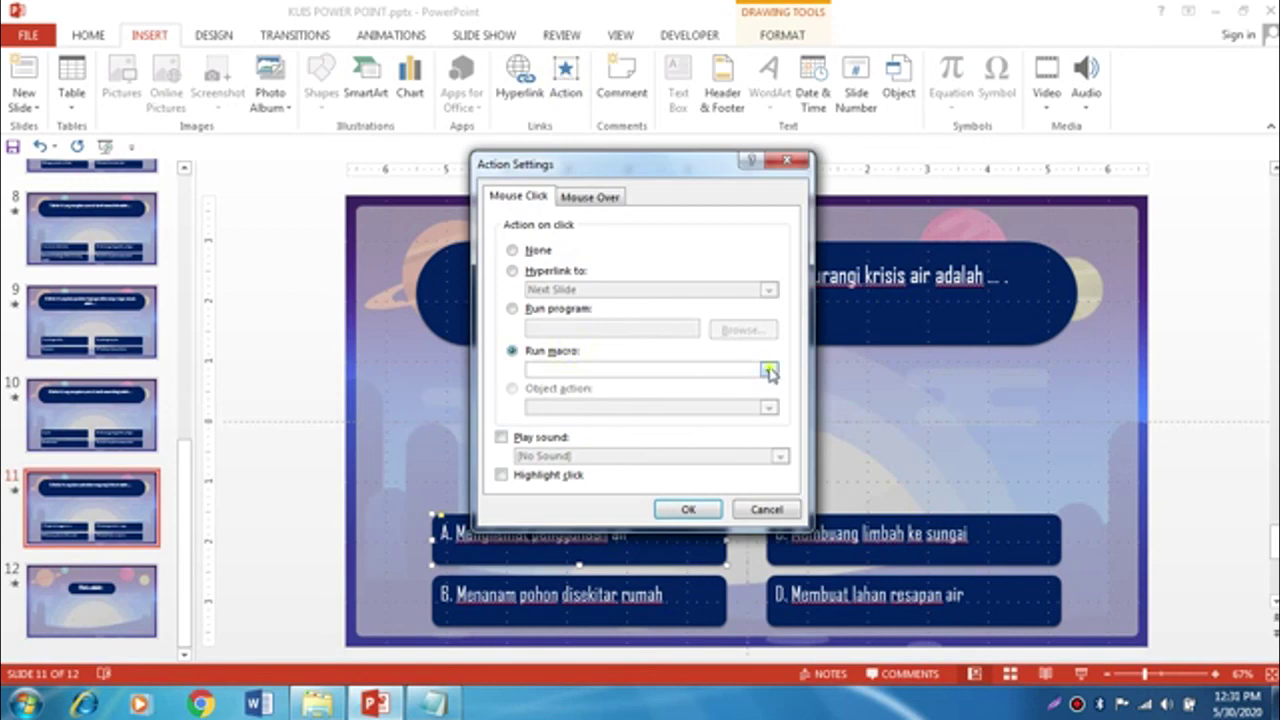
click(767, 371)
click(709, 425)
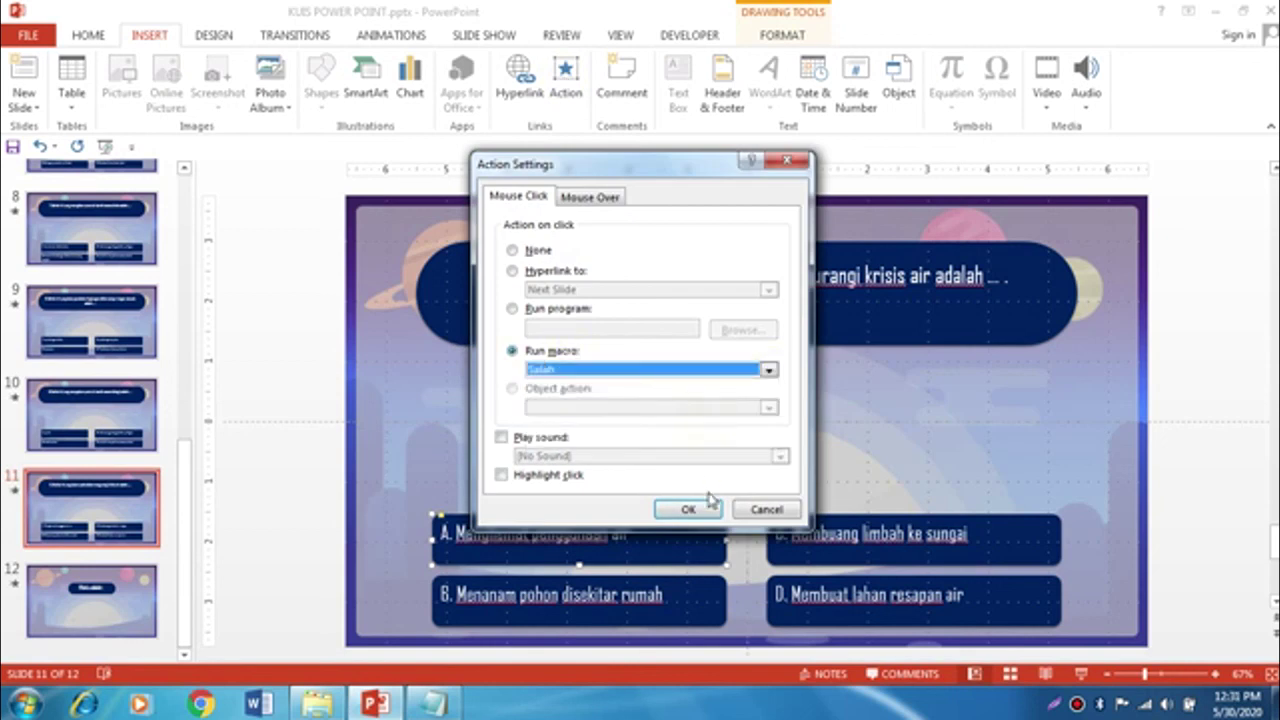
click(688, 509)
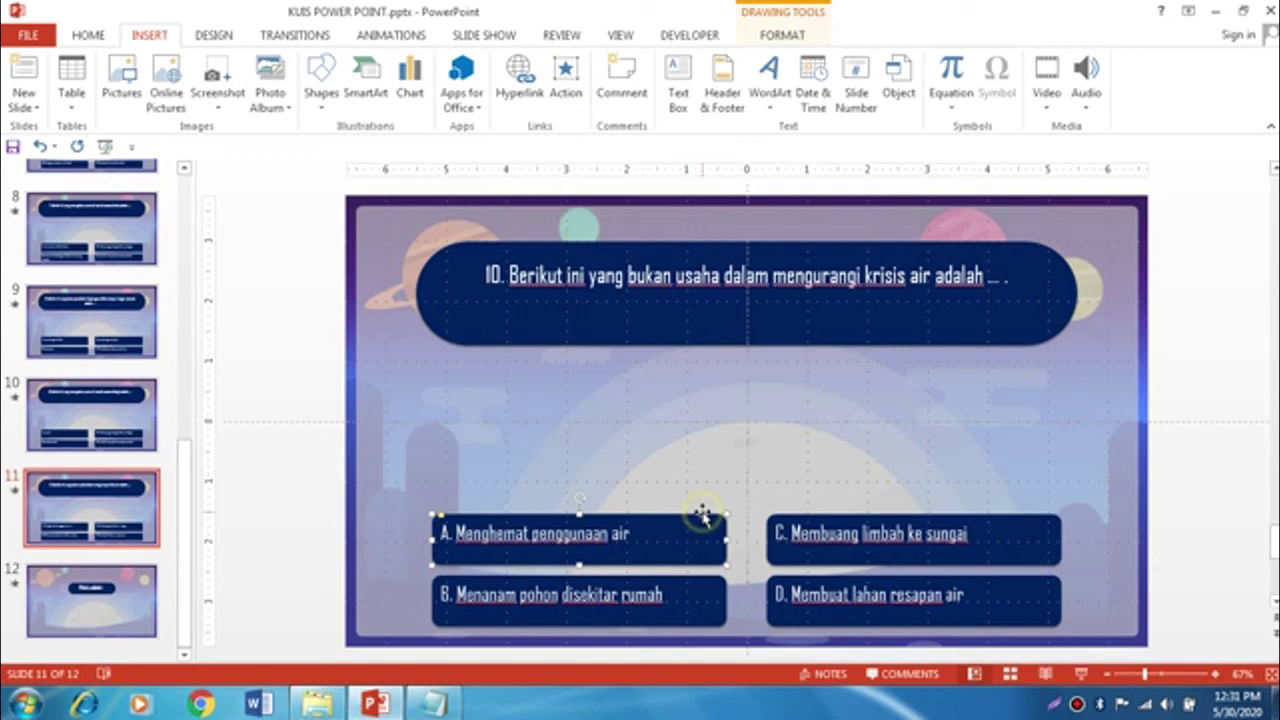
click(705, 598)
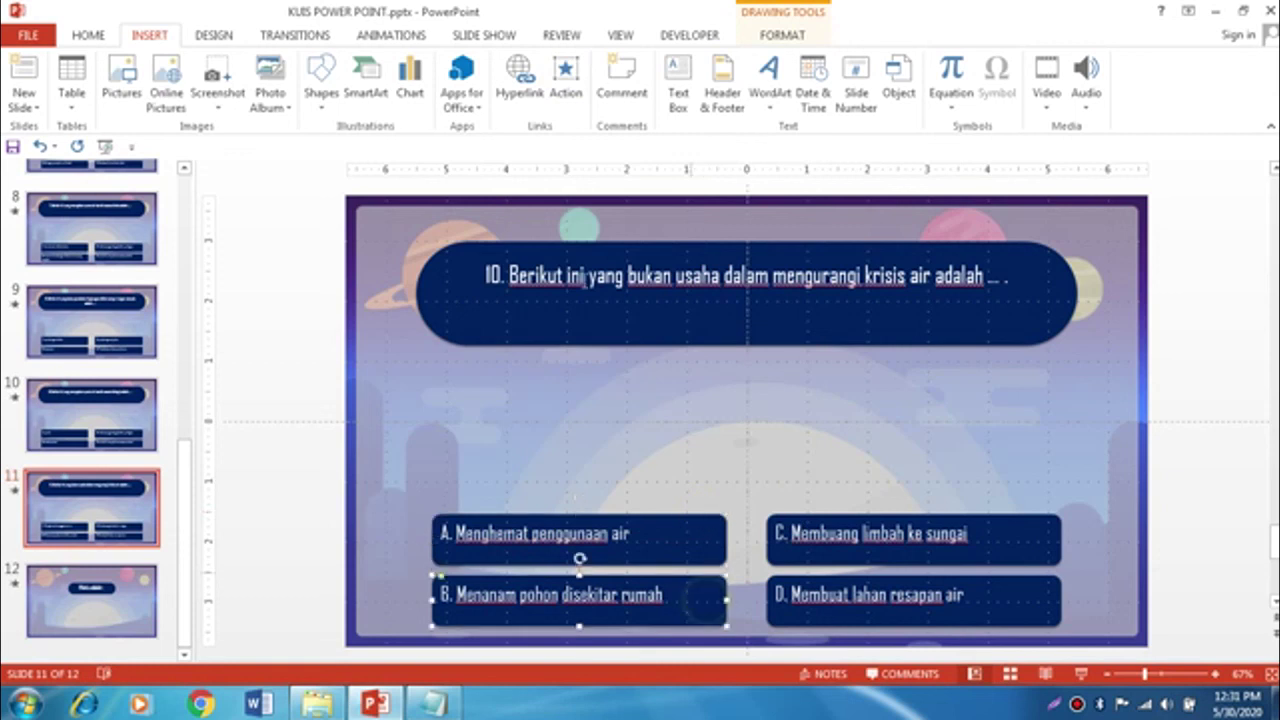
click(563, 80)
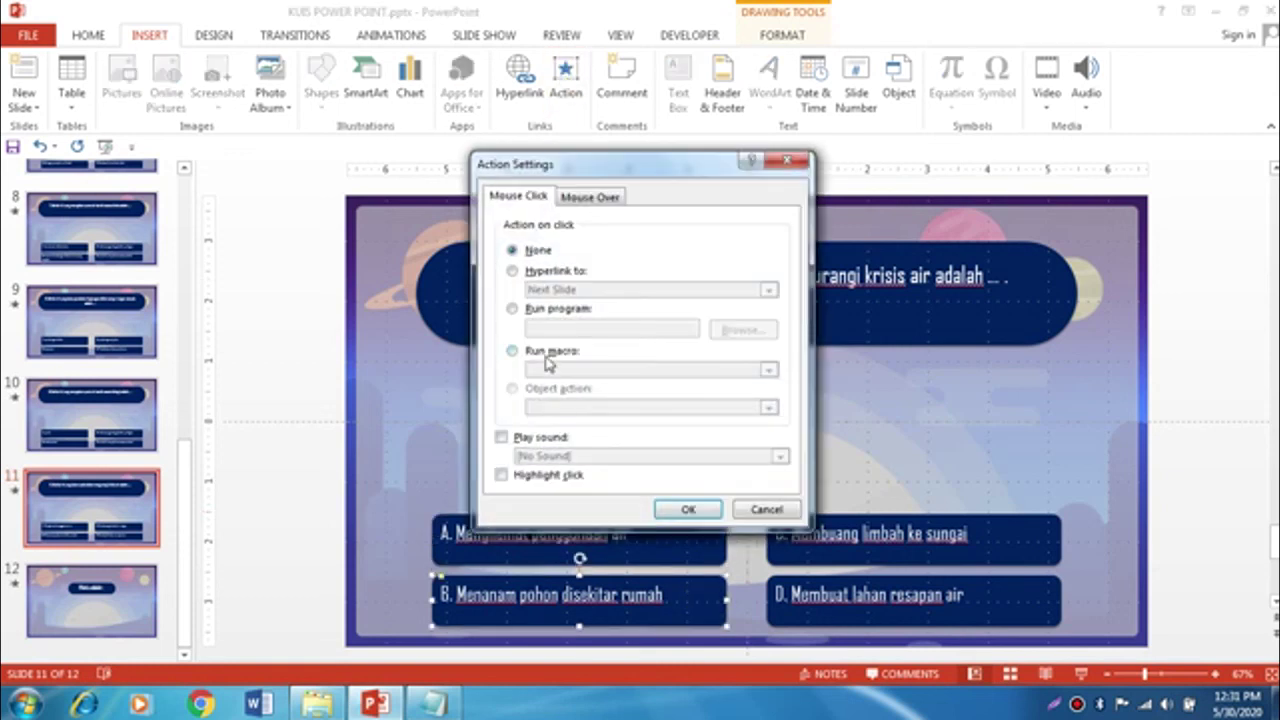
click(547, 358)
click(768, 370)
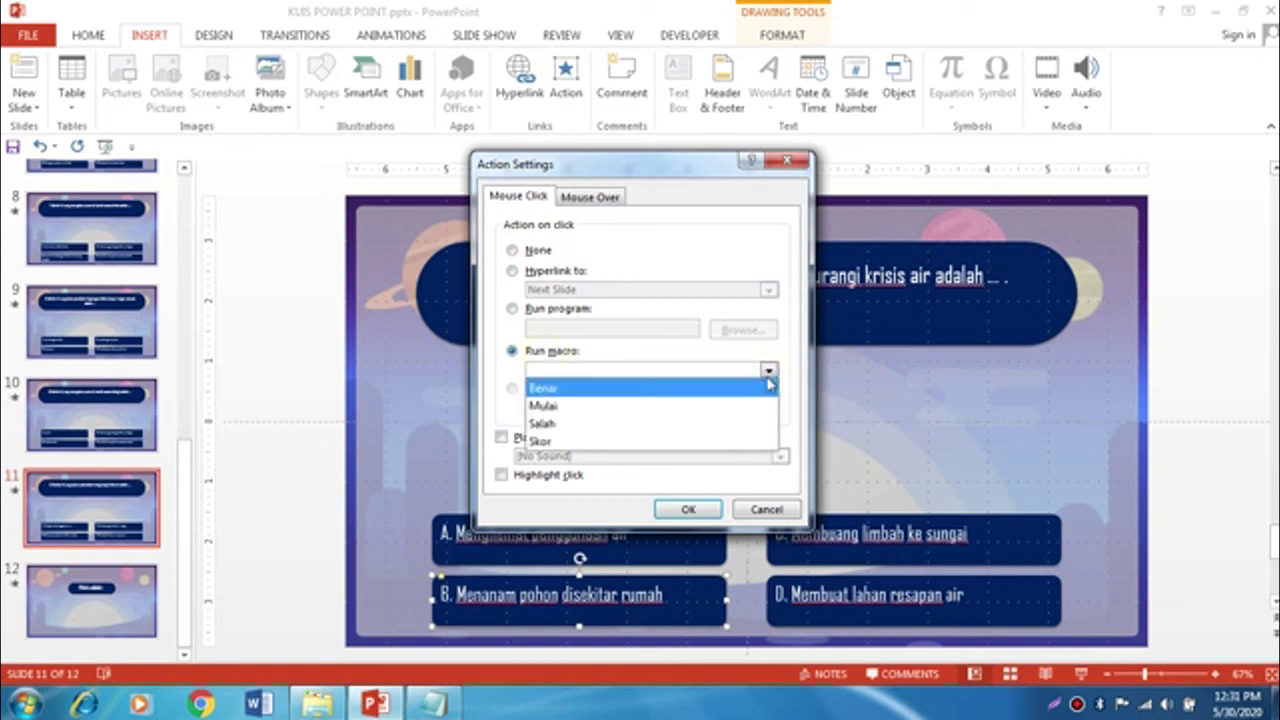
click(737, 424)
click(689, 509)
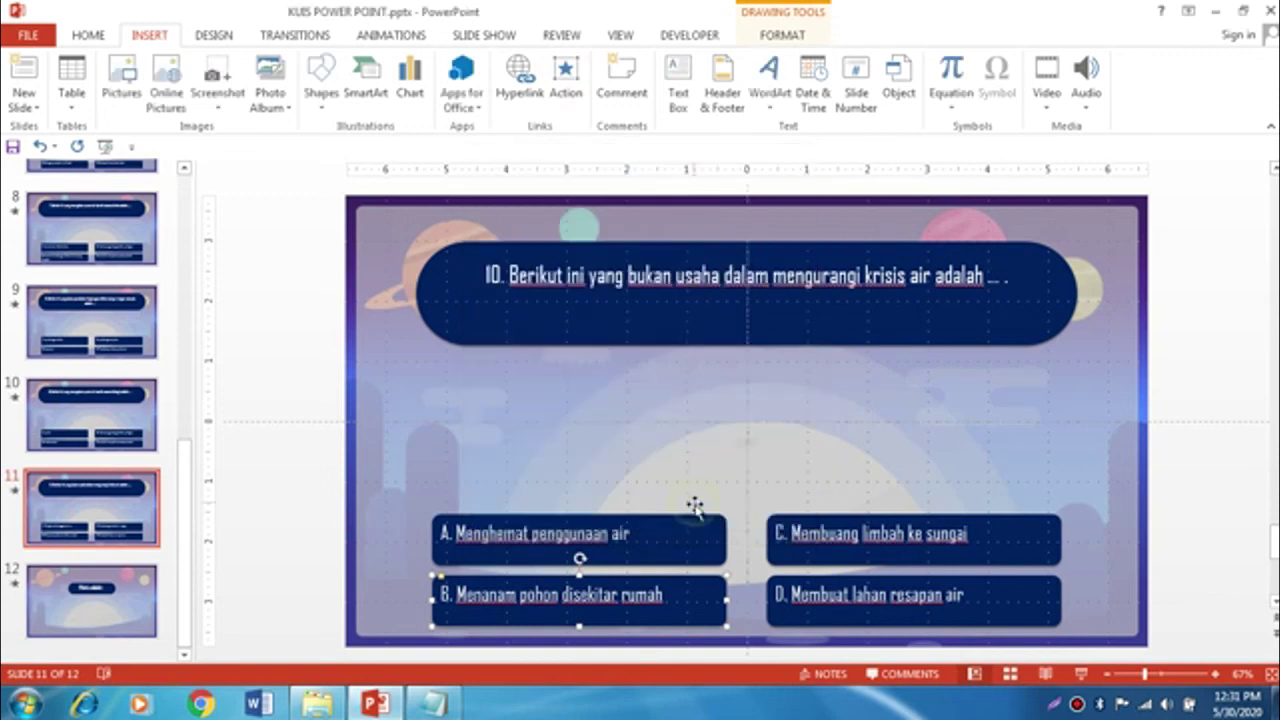
- Assign the Salah macro to answer D on question 10 as well
click(772, 598)
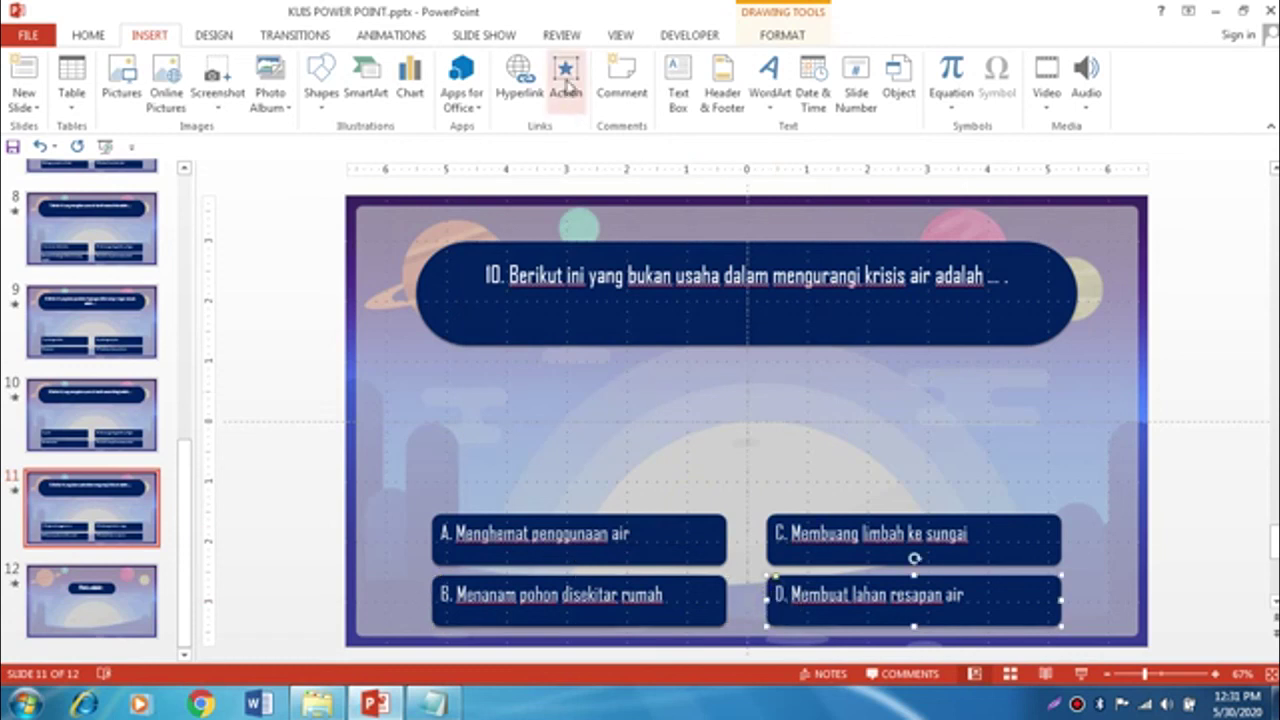
click(564, 80)
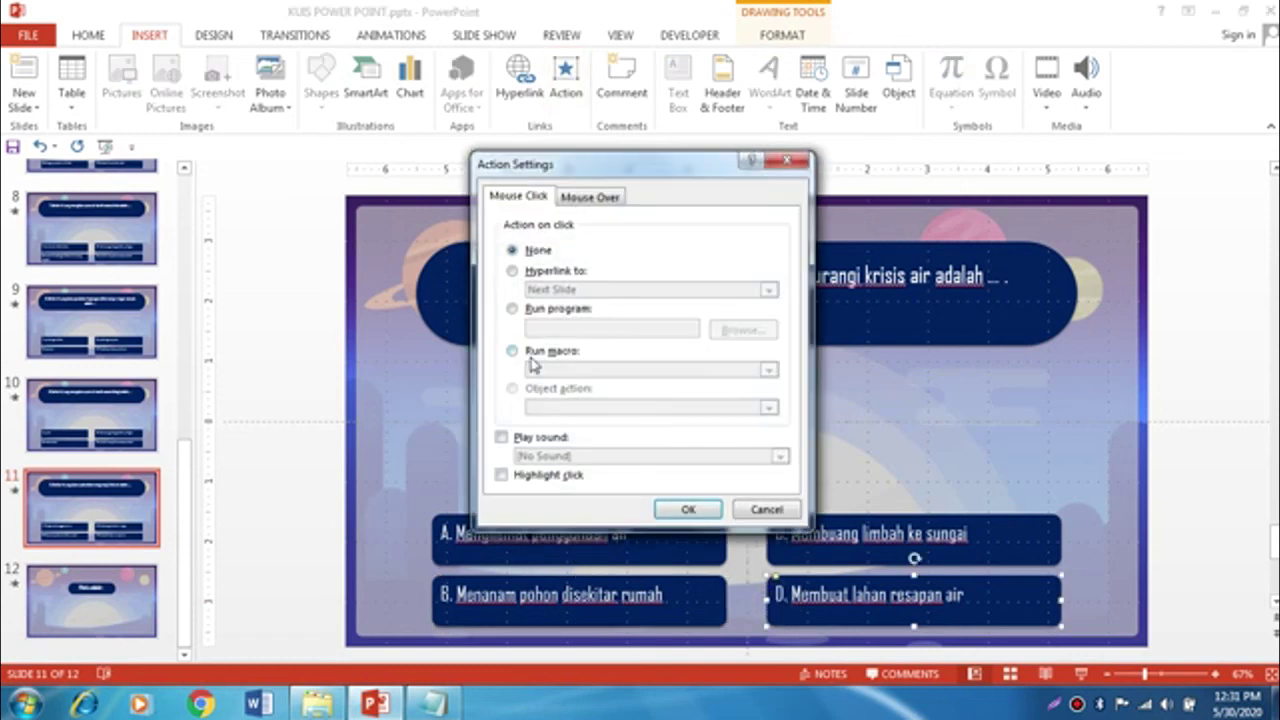
click(532, 362)
click(769, 370)
click(705, 424)
click(687, 510)
- On slide 12, set the 'Nilaiku adalah :' box to run the Skor macro on click
click(122, 598)
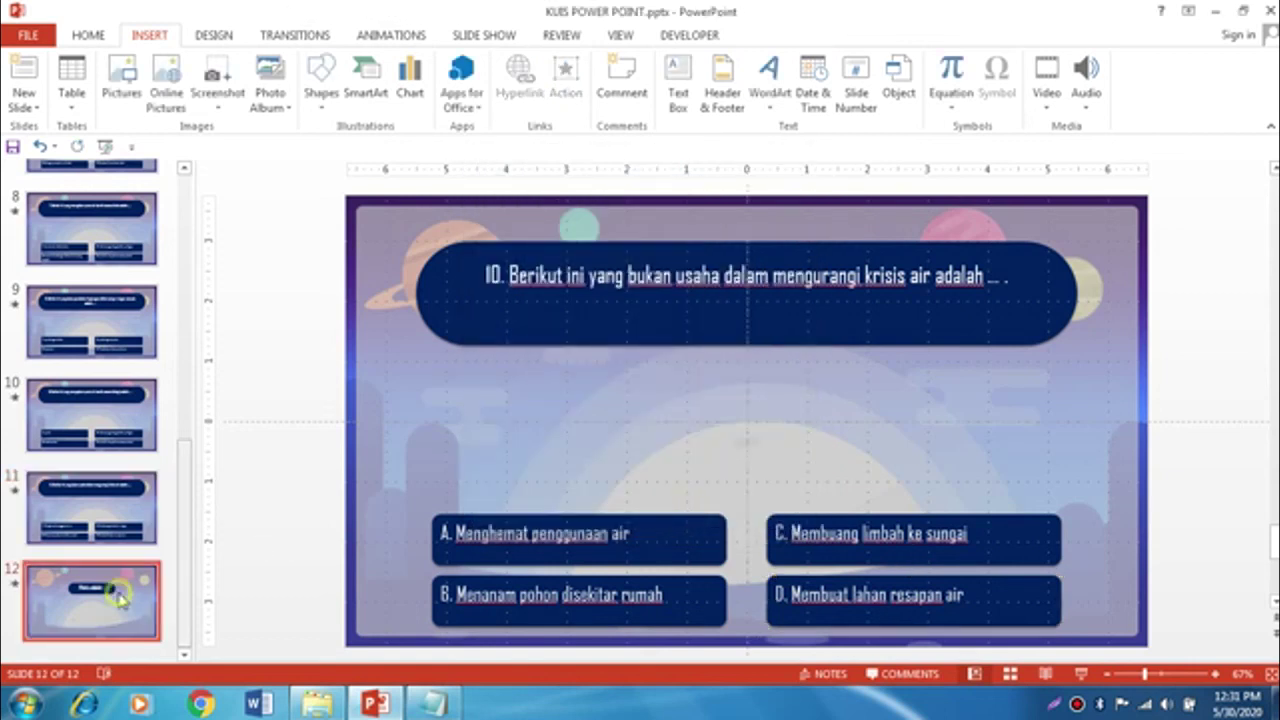
click(871, 348)
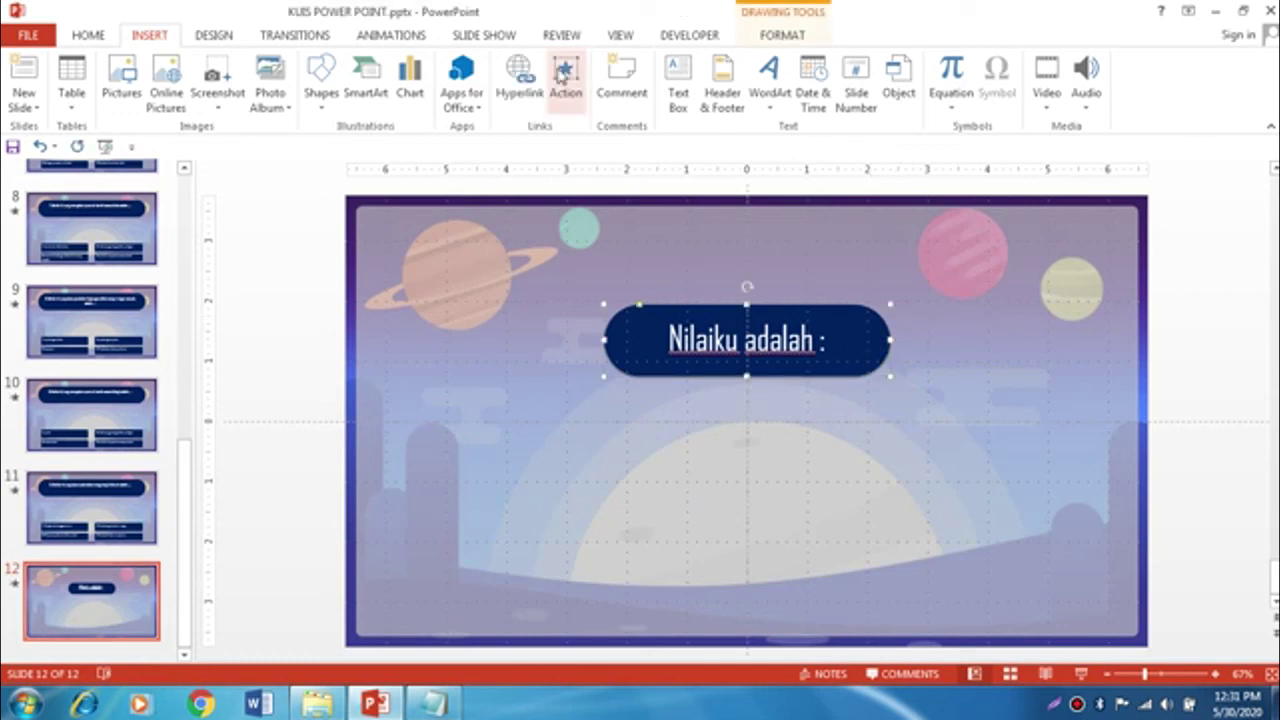
click(566, 80)
click(534, 351)
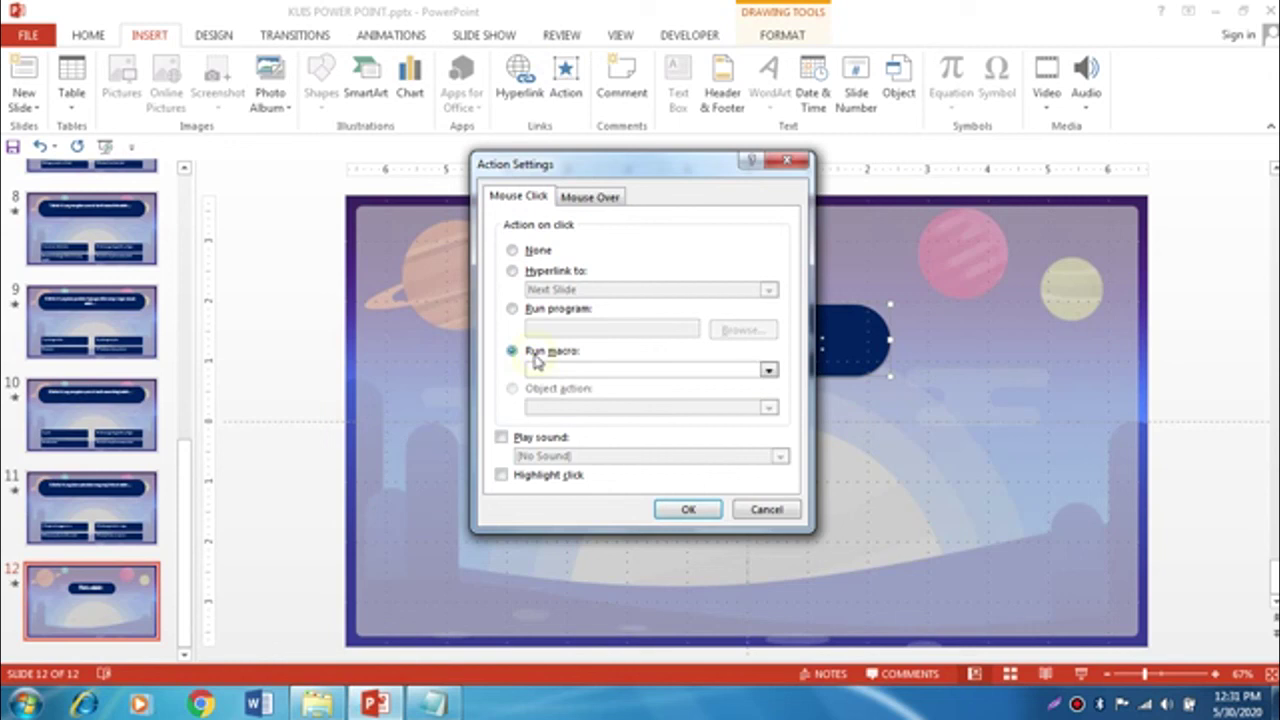
click(768, 370)
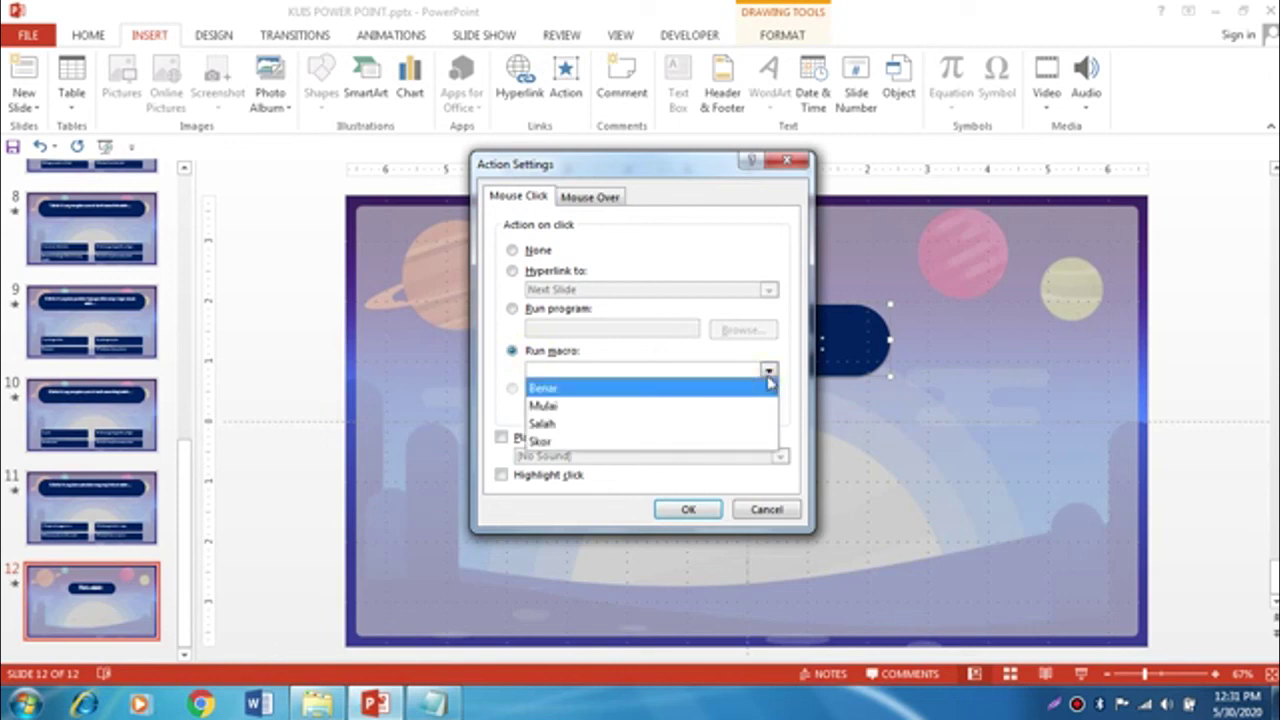
click(700, 444)
click(700, 514)
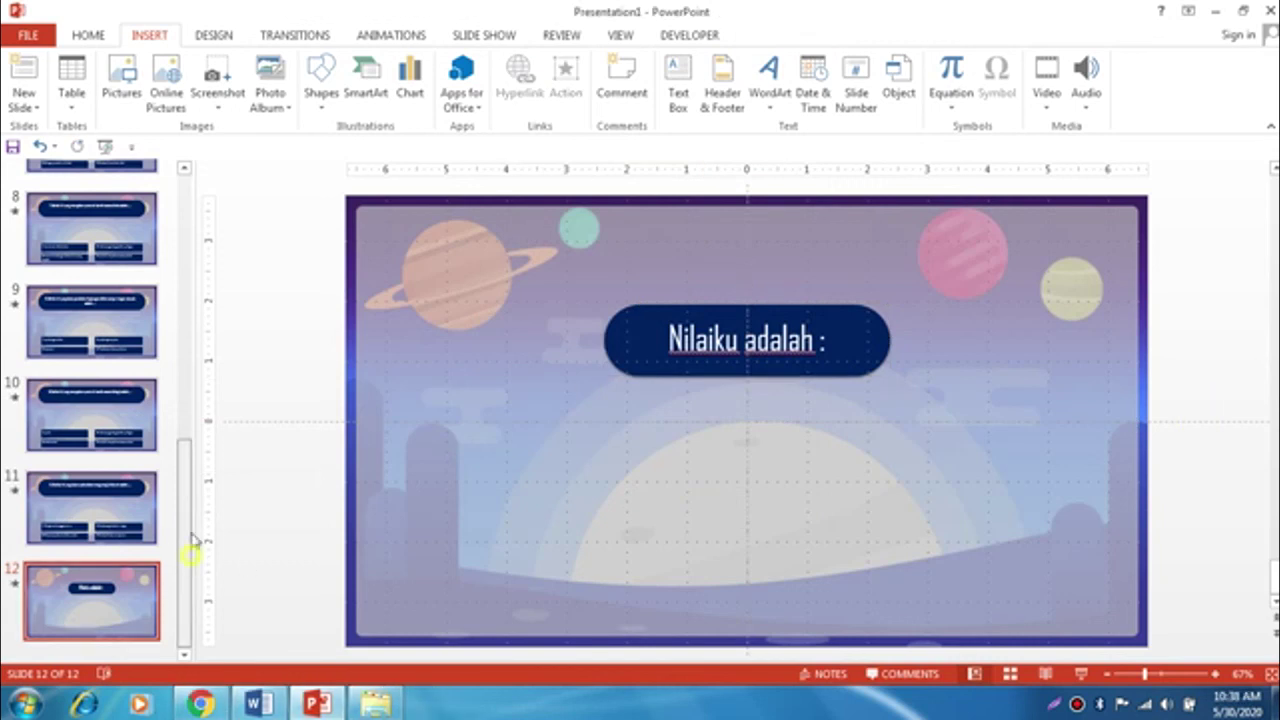
drag(191, 538, 189, 288)
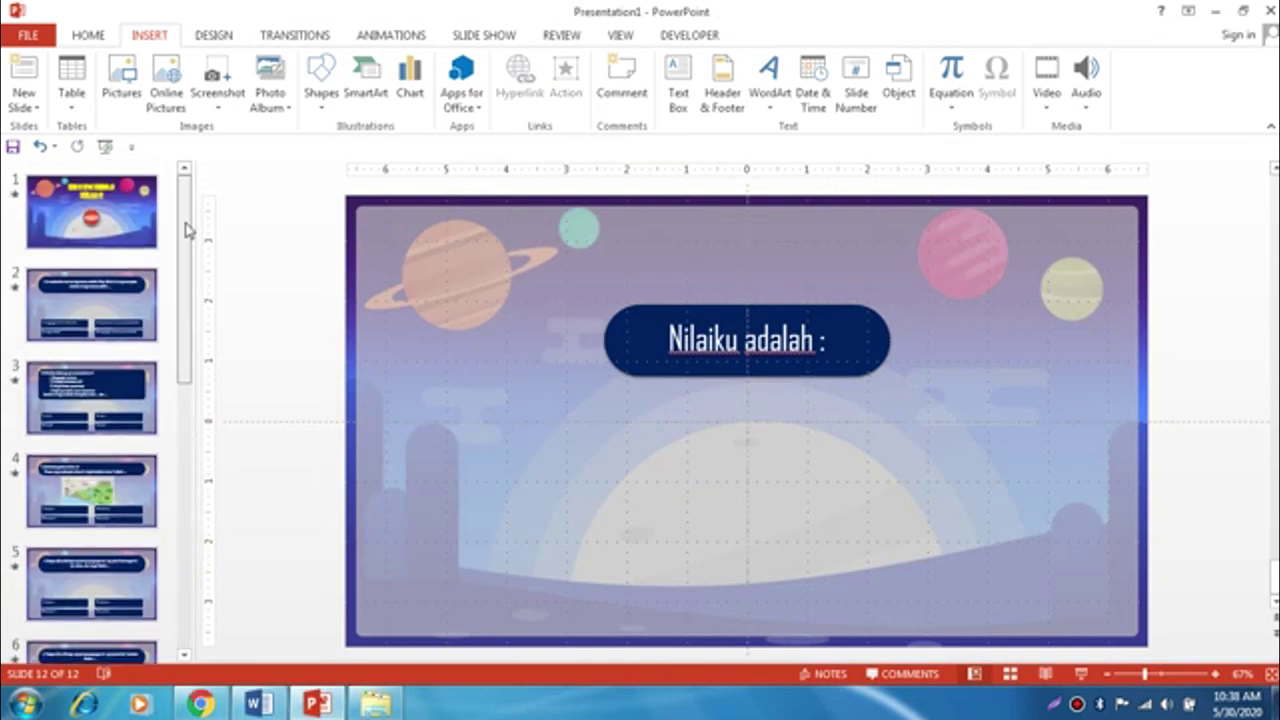
- Run the slide show beginning at slide 1, the KUIS IPA TEMA 8 title slide
click(128, 218)
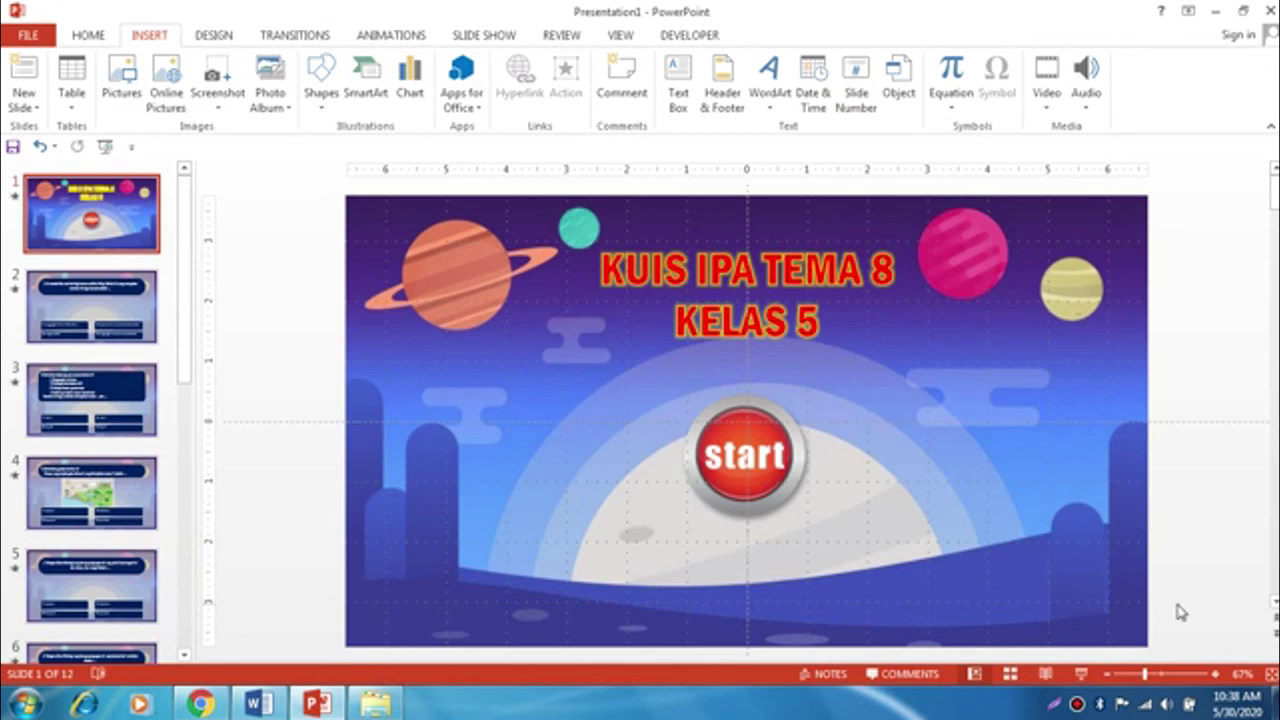
click(1080, 674)
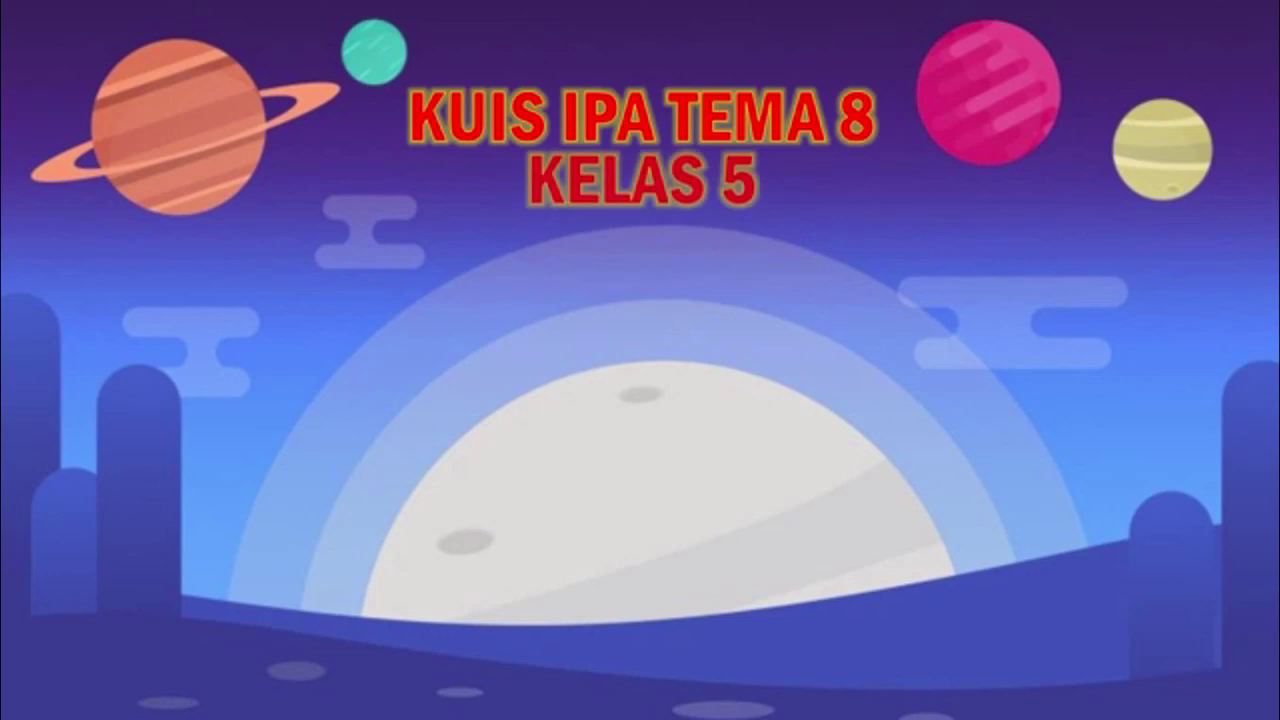
- Start the quiz and answer questions 1 through 5 to reach question 6
click(629, 420)
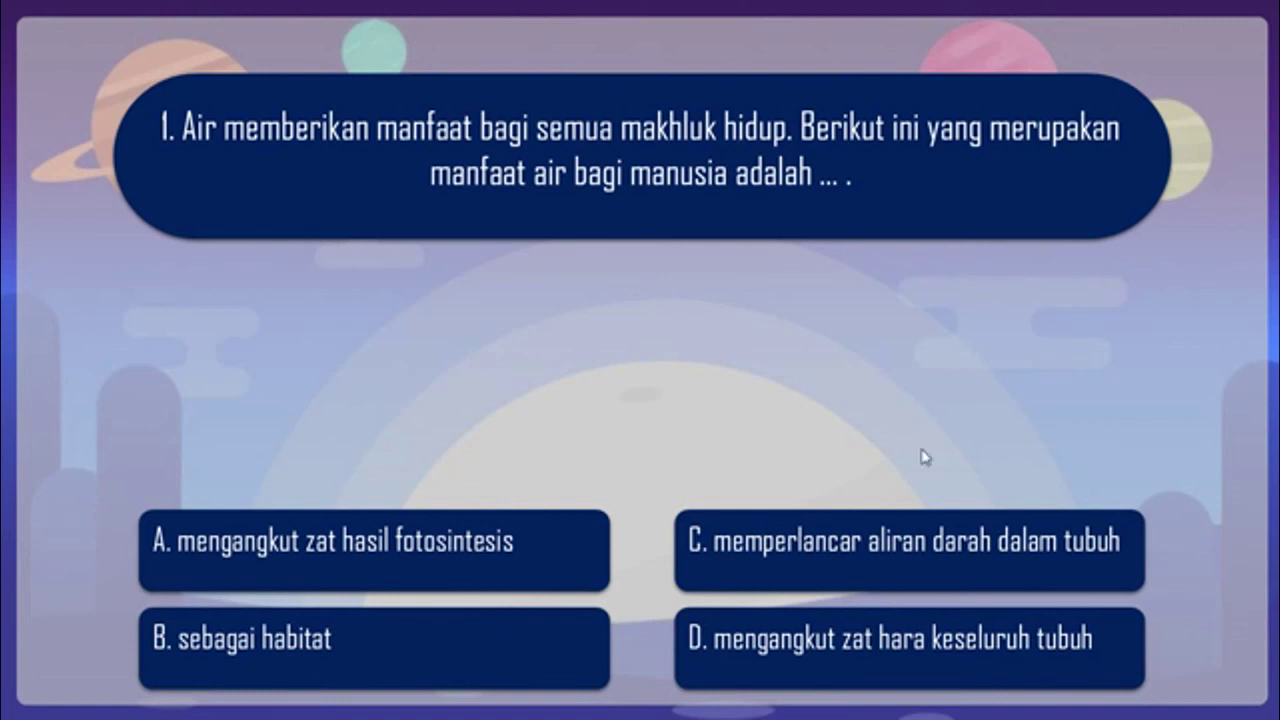
click(861, 566)
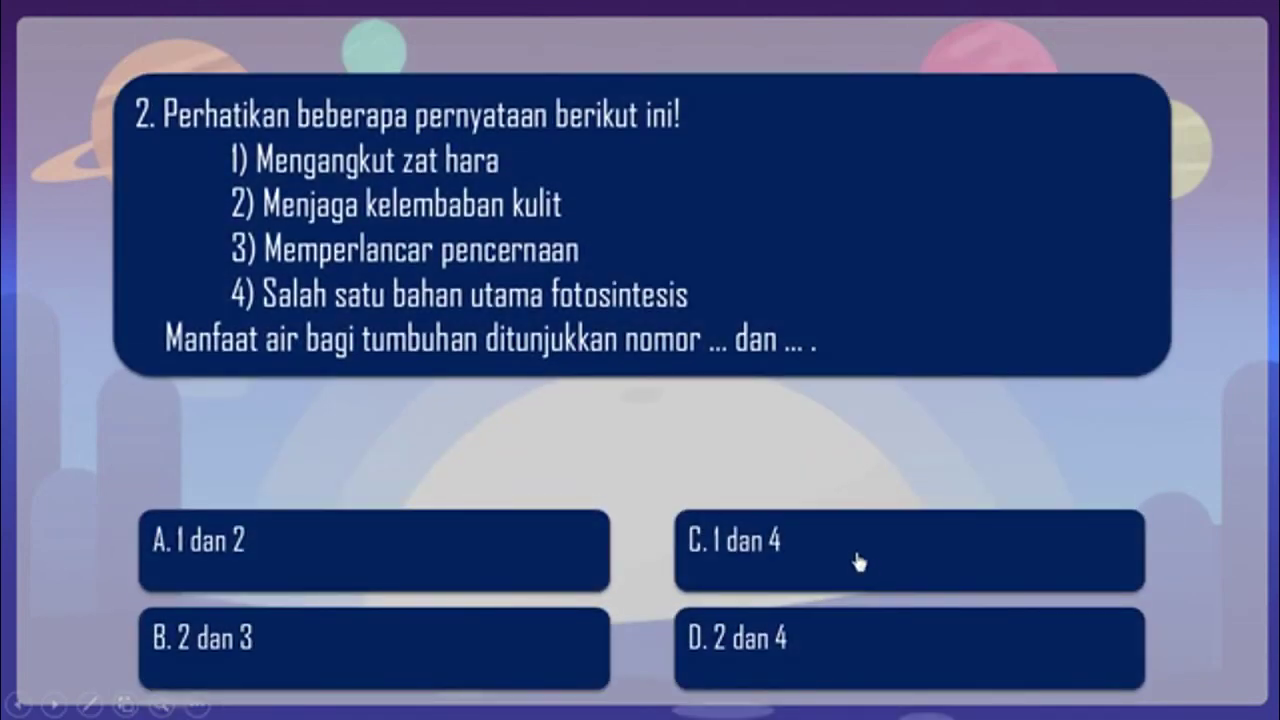
click(857, 560)
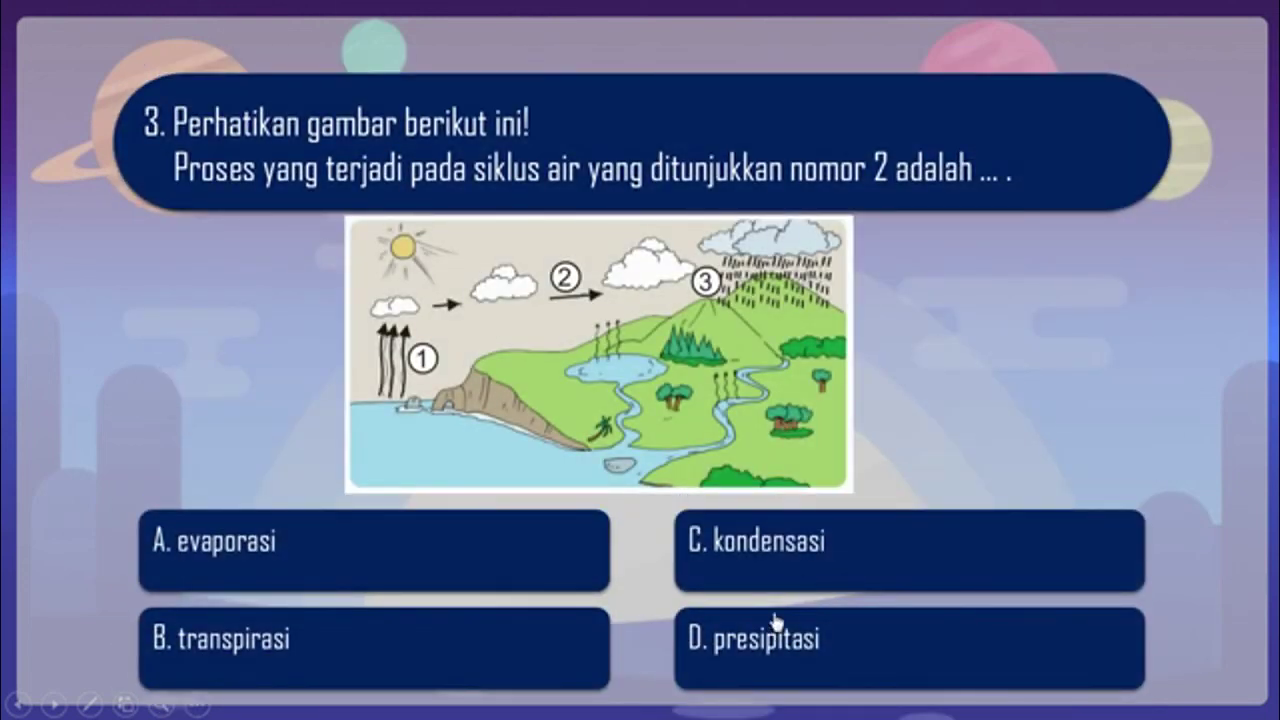
click(806, 562)
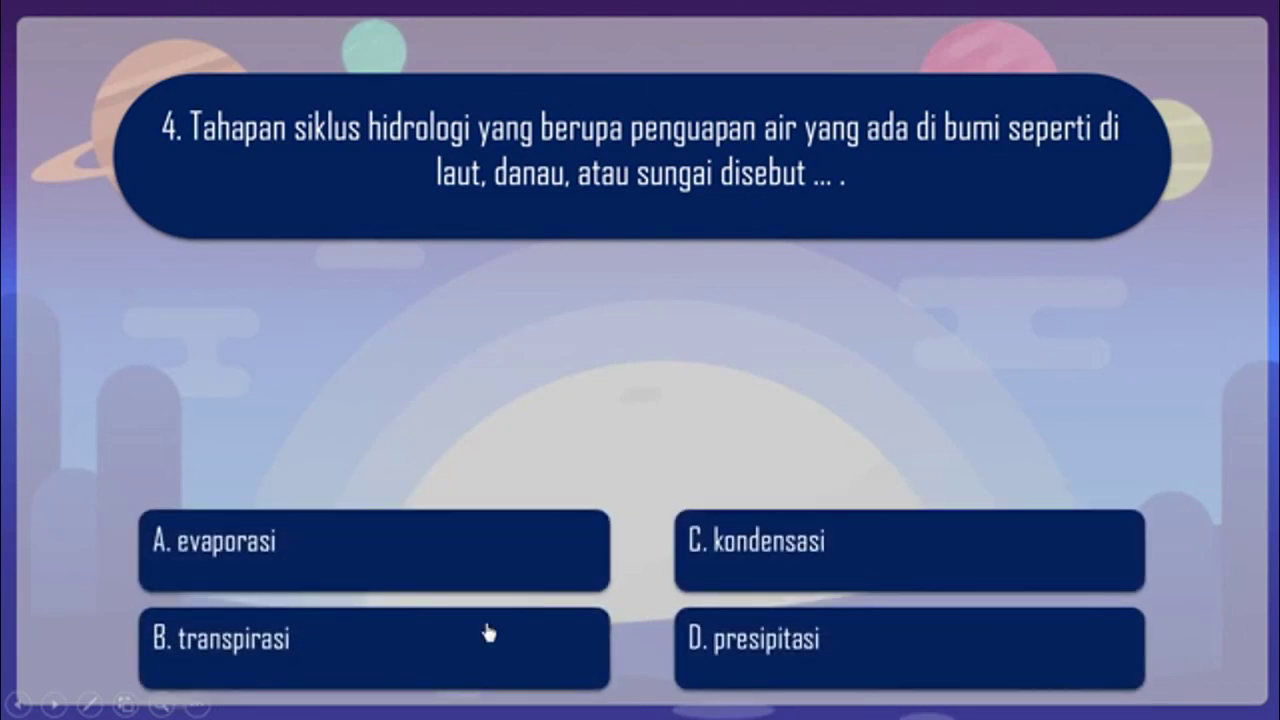
click(463, 570)
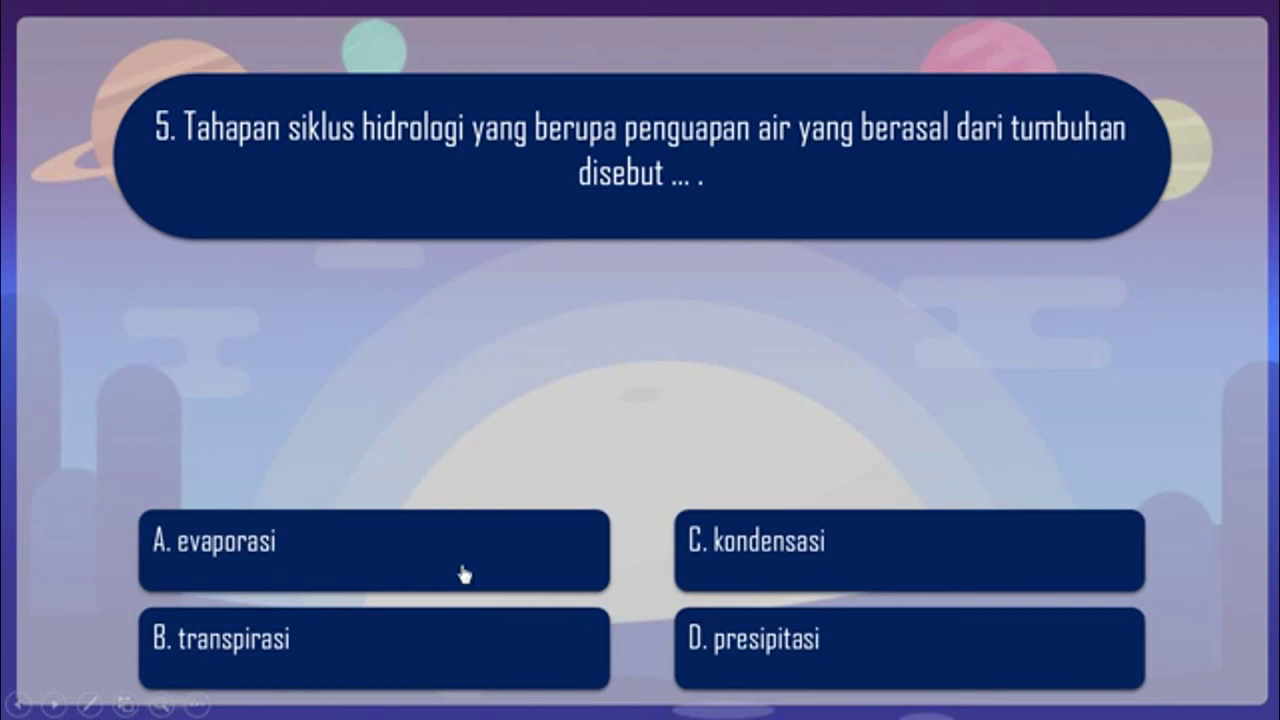
click(402, 669)
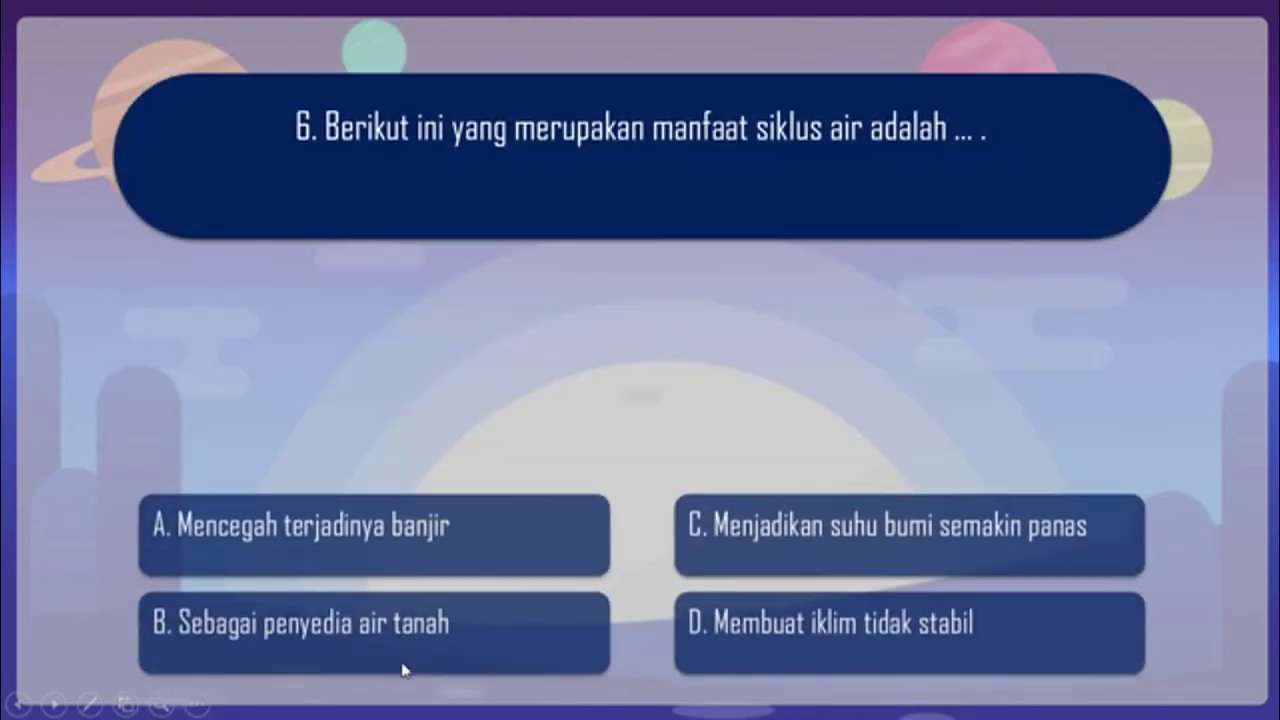
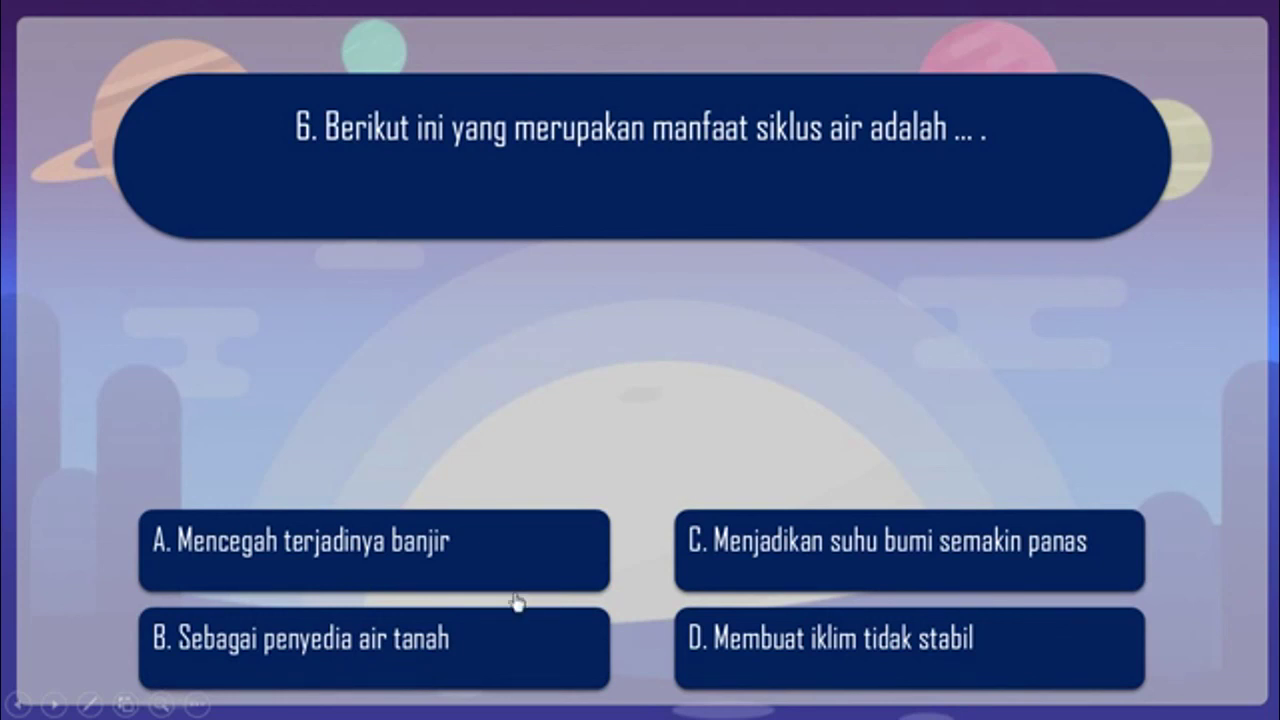
- Answer quiz questions 6 to 10 to reach the 'Nilaiku adalah :' score slide
click(477, 646)
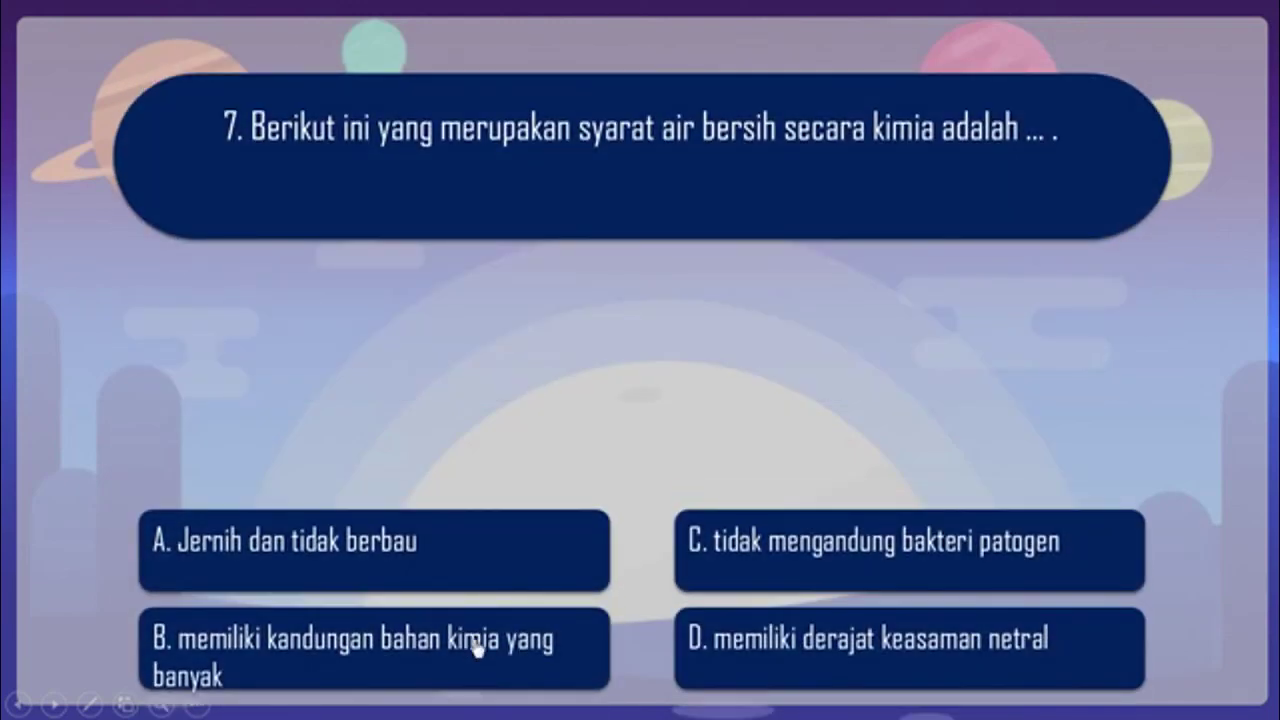
click(720, 644)
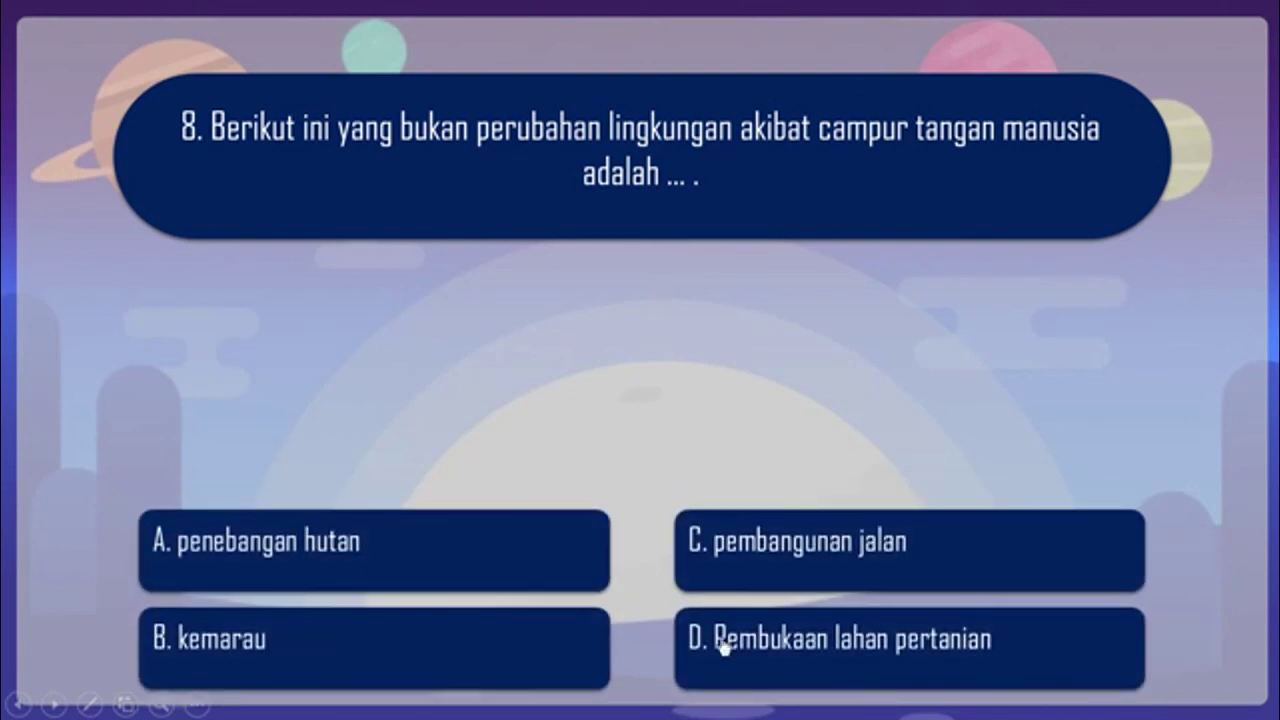
click(508, 651)
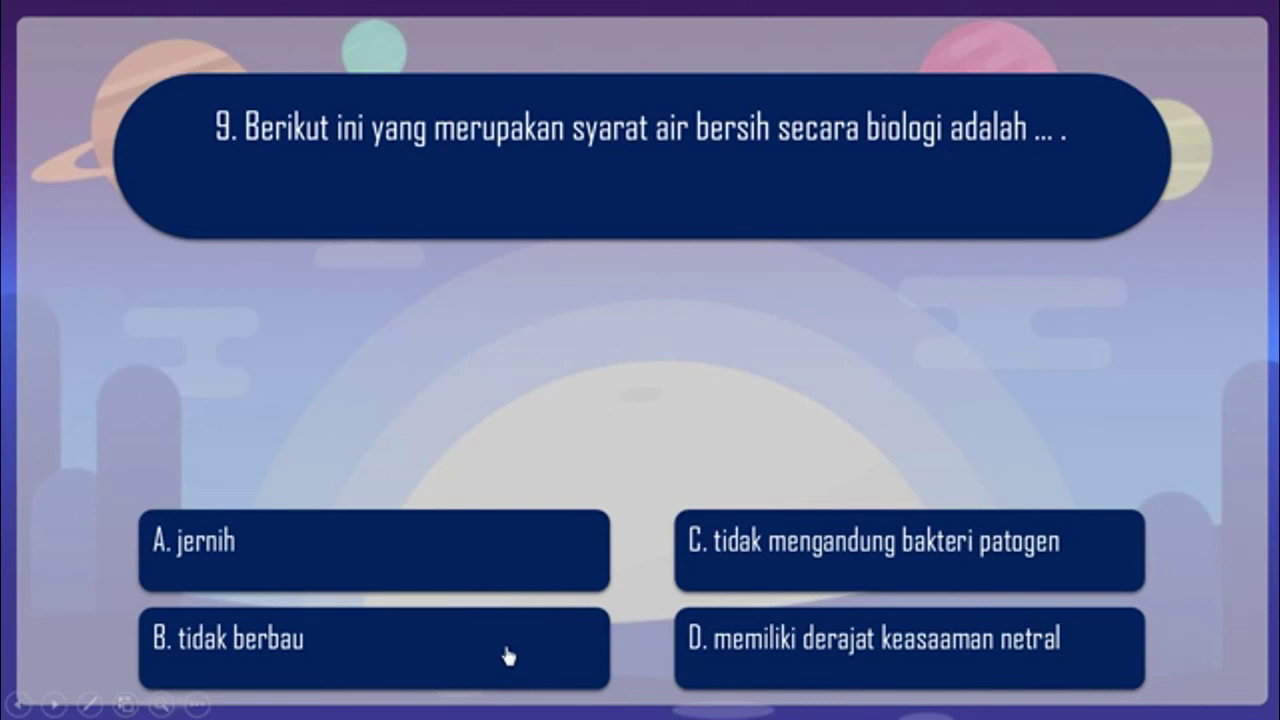
click(733, 576)
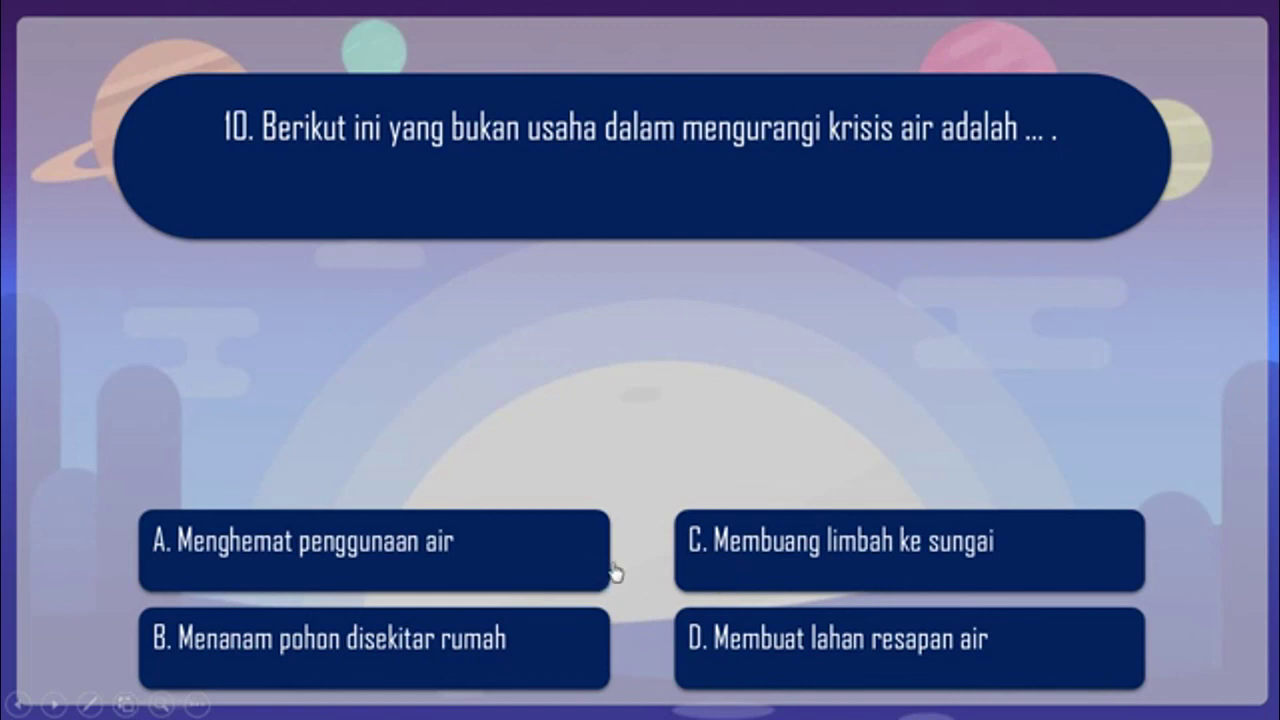
click(735, 570)
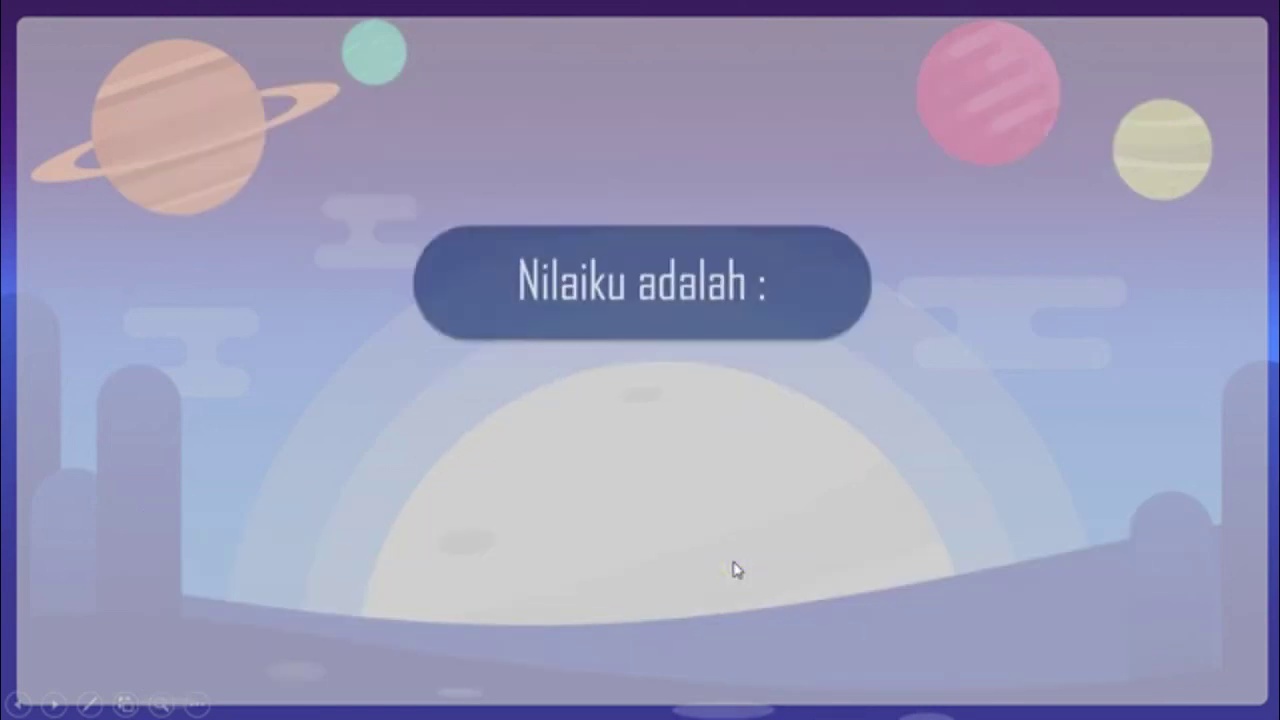
- Reveal the final score of 100, then pick the Gambar PPT folder as the save location
click(648, 256)
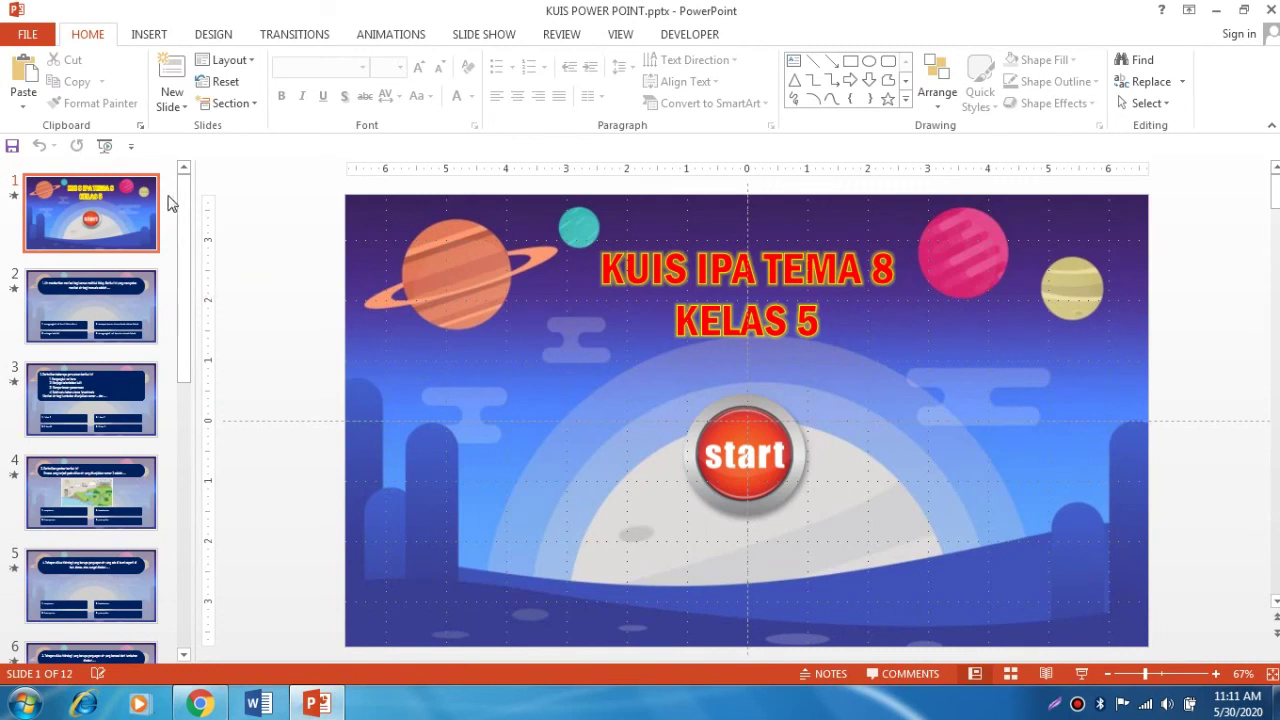
click(24, 35)
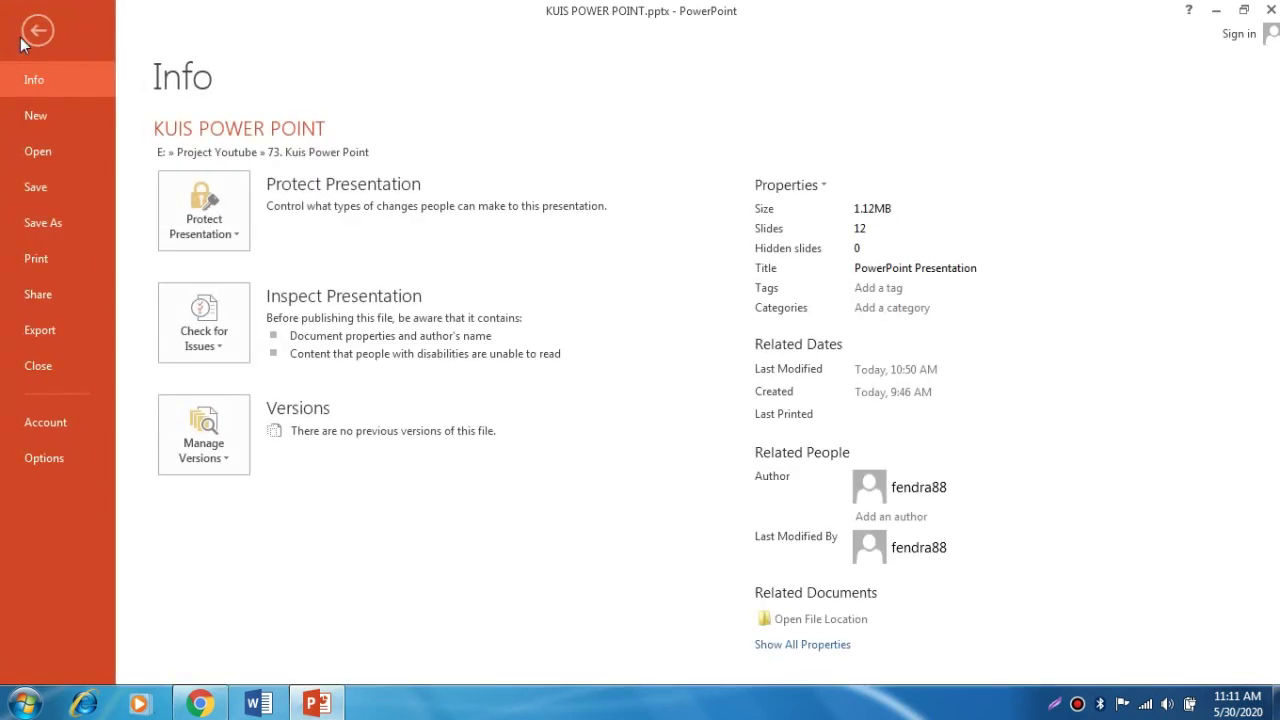
click(57, 225)
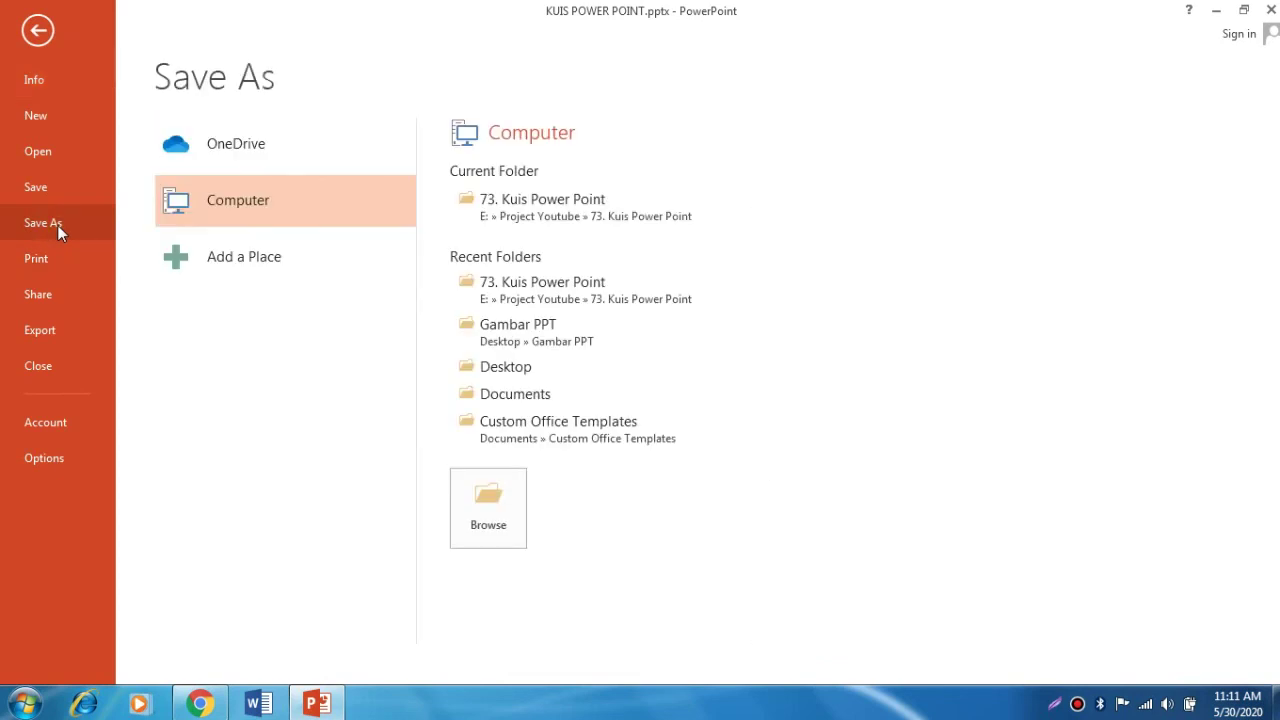
click(336, 200)
double_click(373, 230)
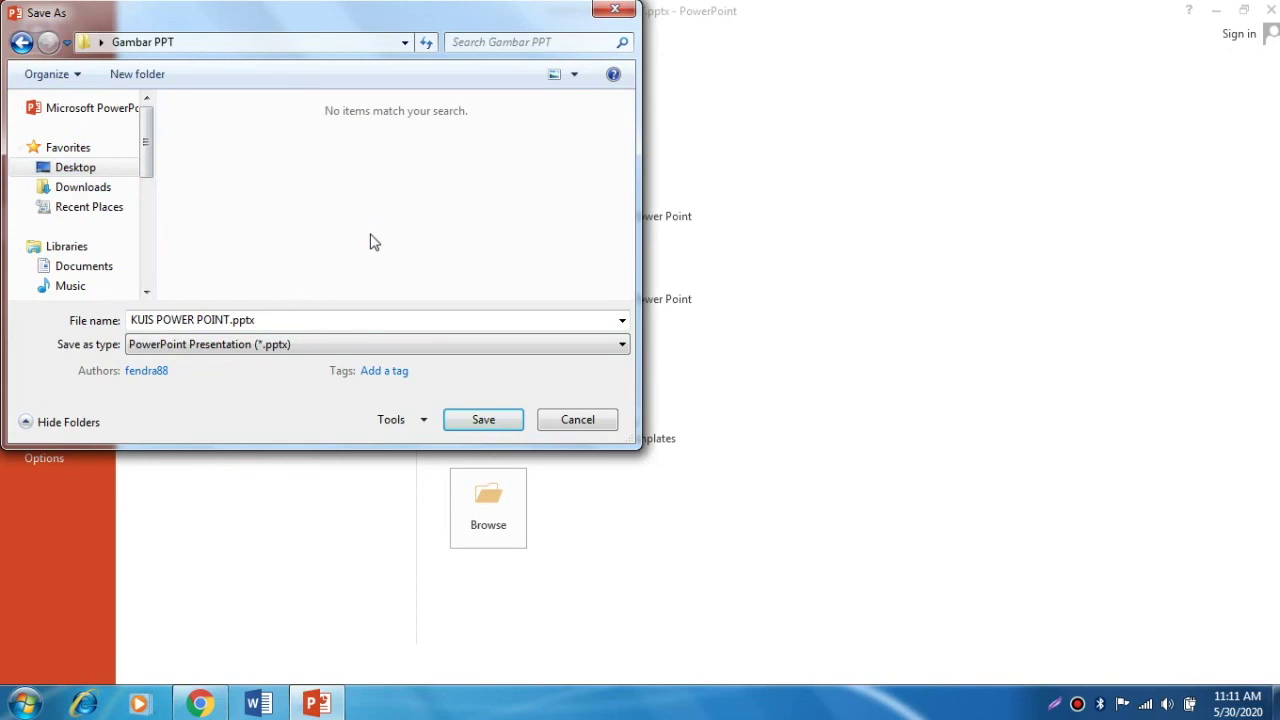
- Save as a PowerPoint Macro-Enabled Show (*.ppsm) named KUIS POWER POINT, then close PowerPoint
click(350, 346)
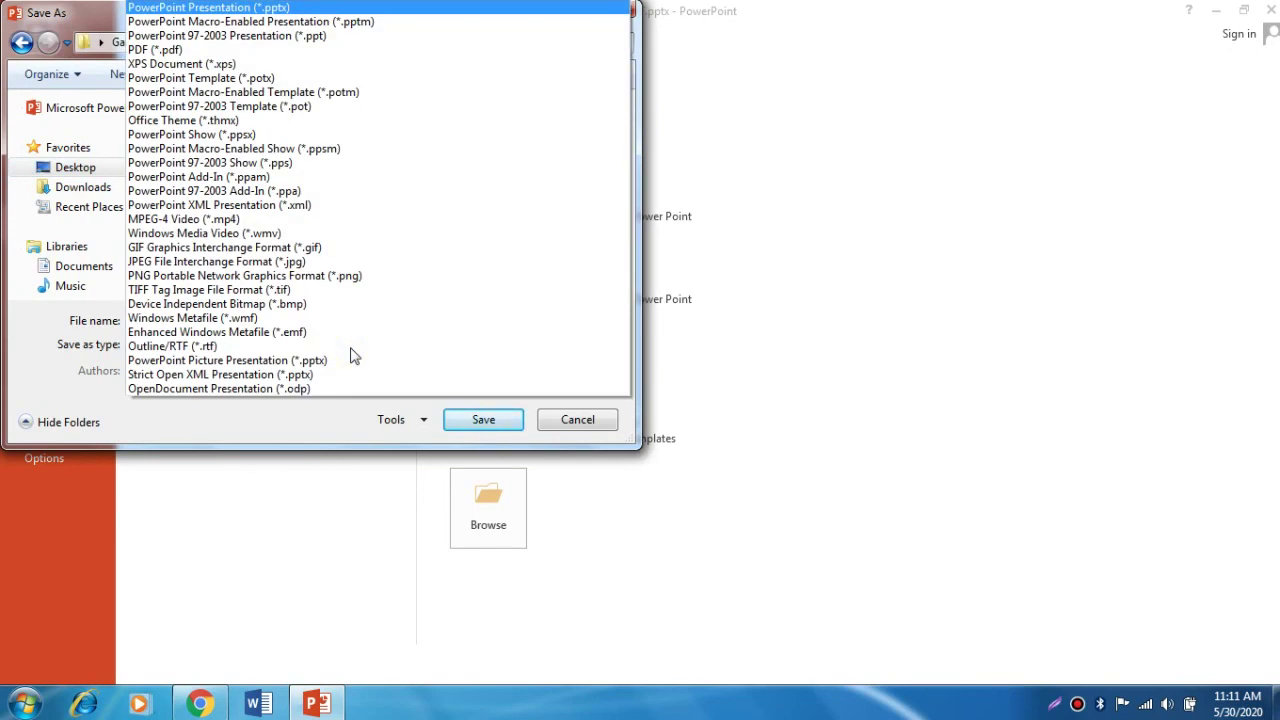
click(320, 158)
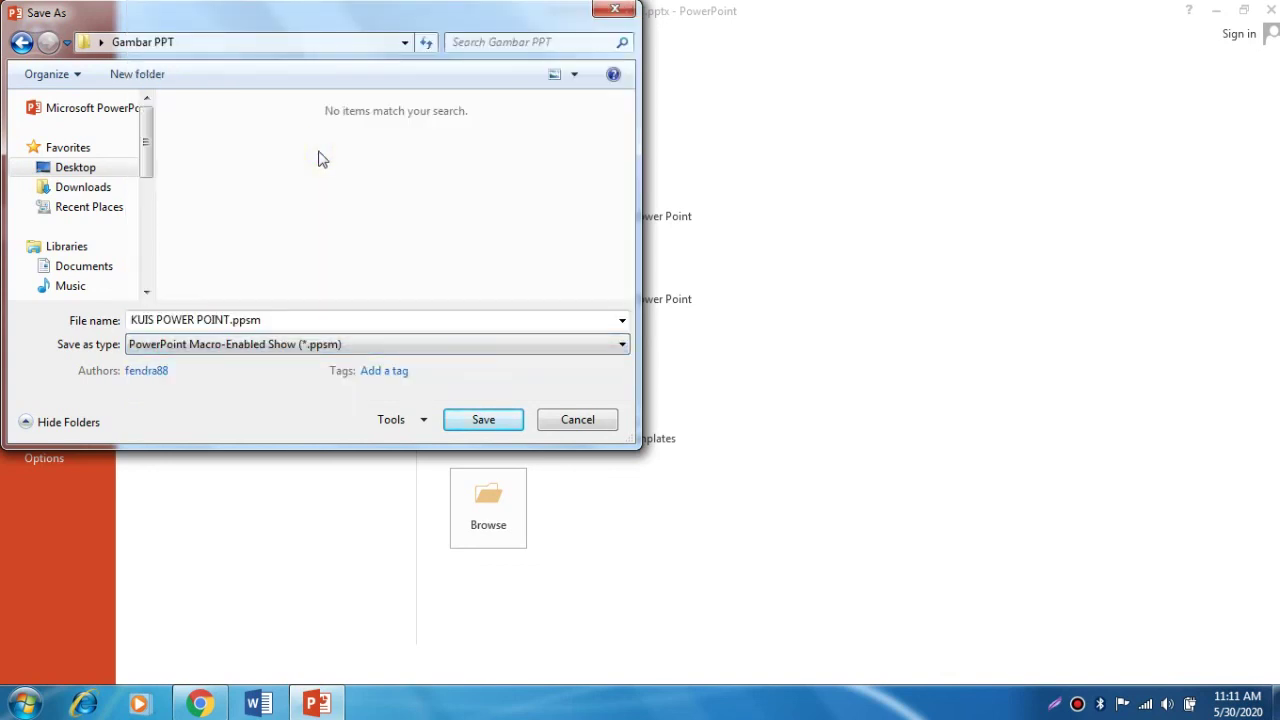
click(480, 420)
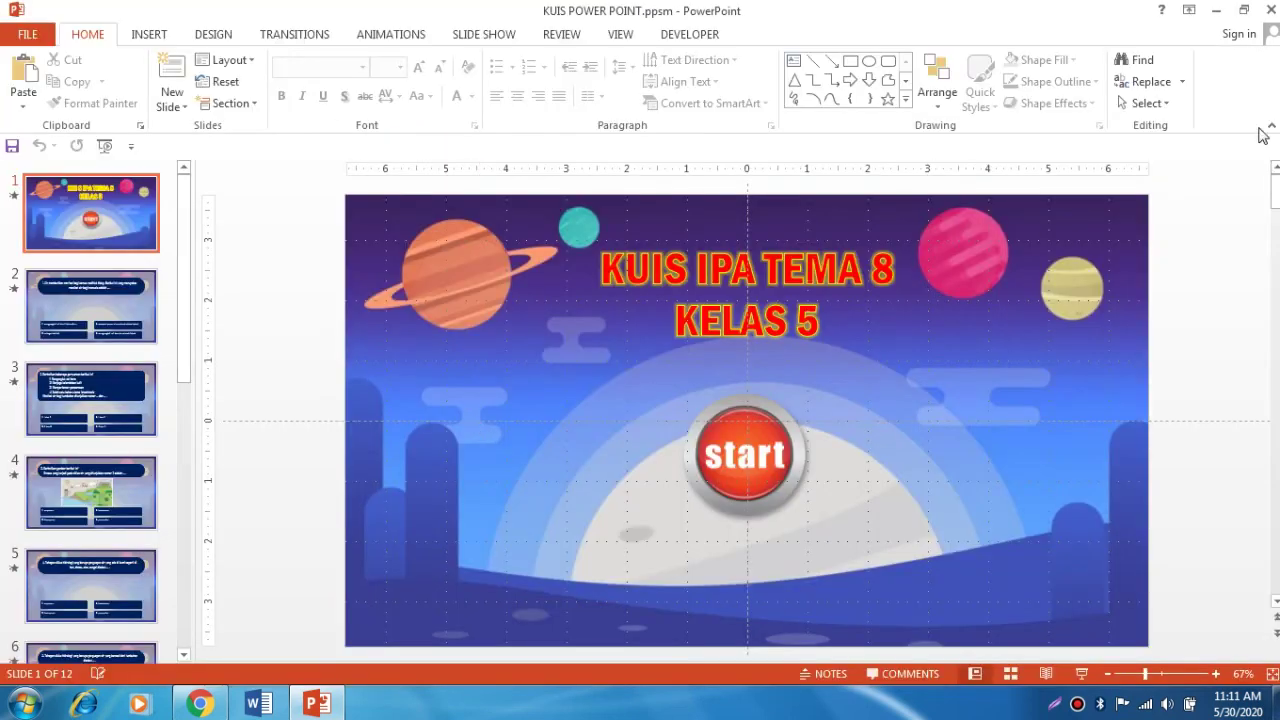
click(1271, 9)
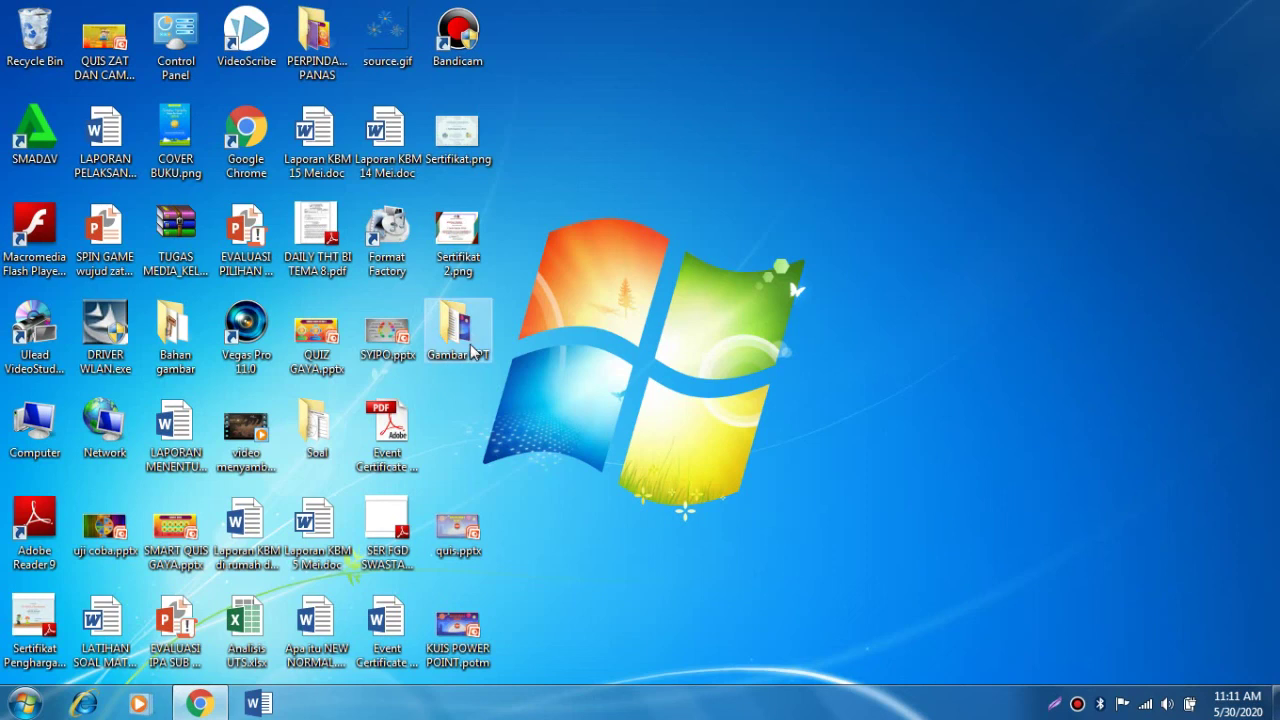
- Open the Gambar PPT folder maximized and launch KUIS POWER POINT.ppsm
double_click(449, 356)
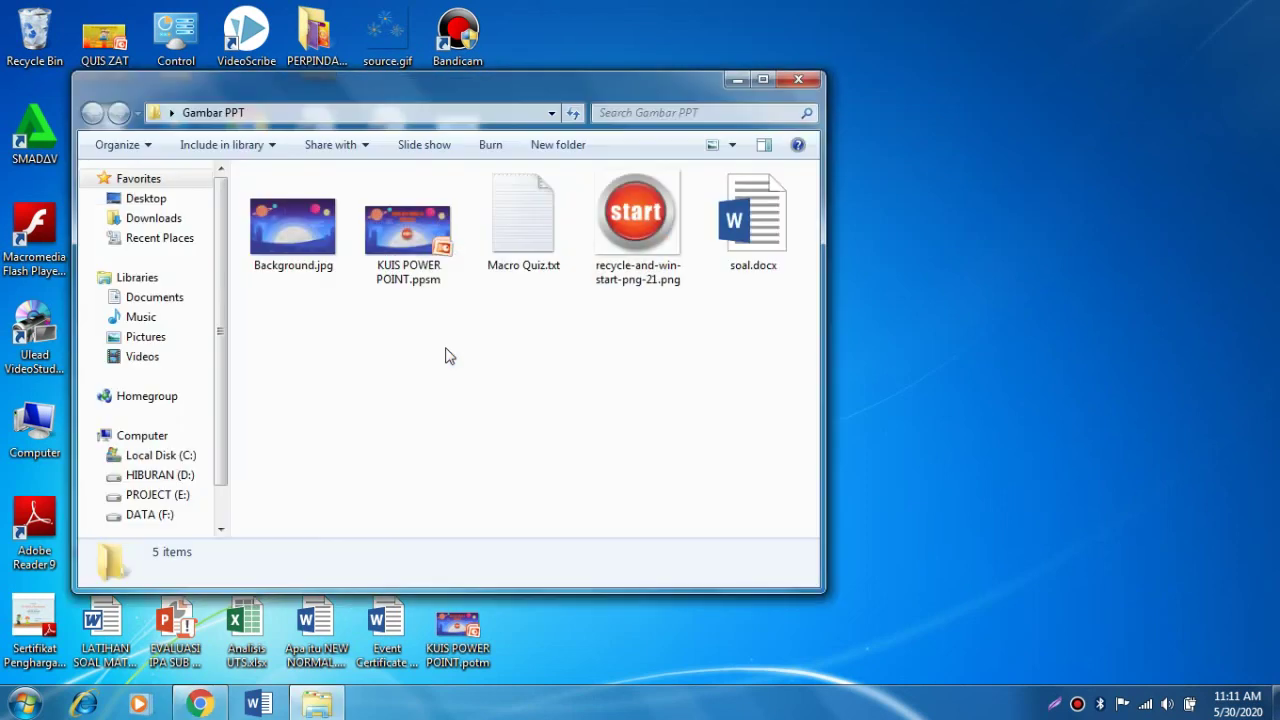
click(763, 79)
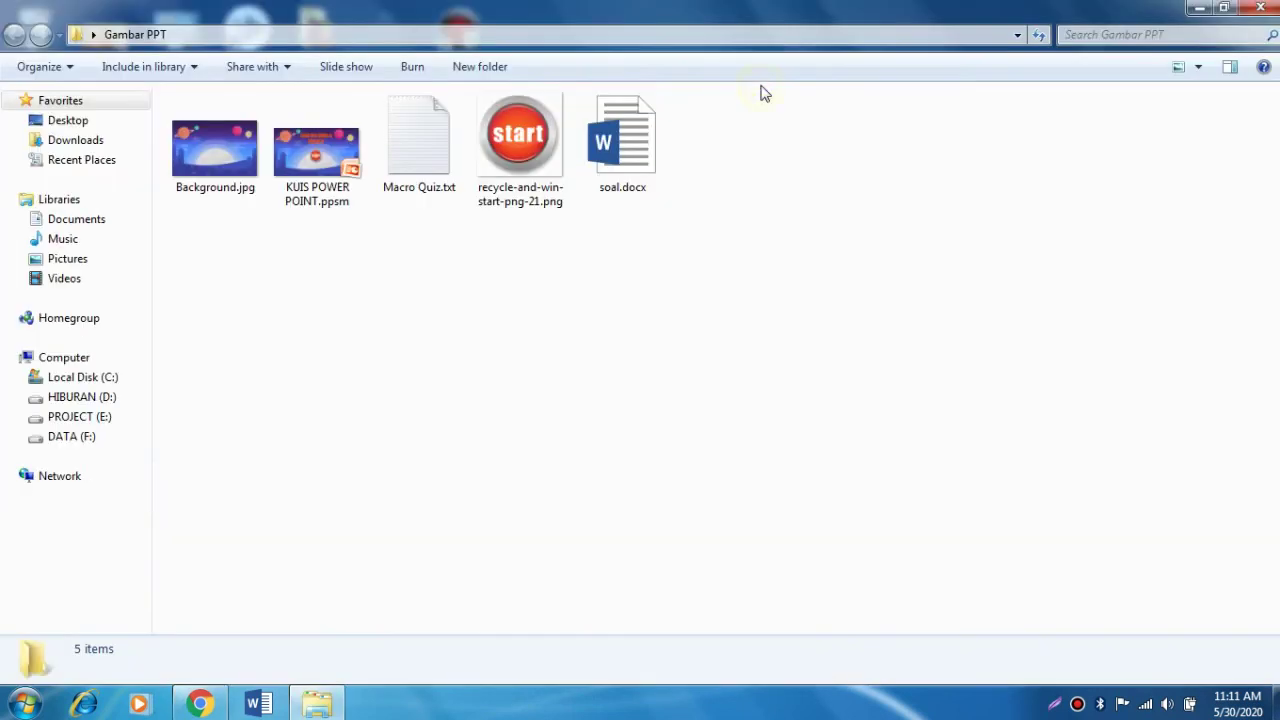
double_click(313, 180)
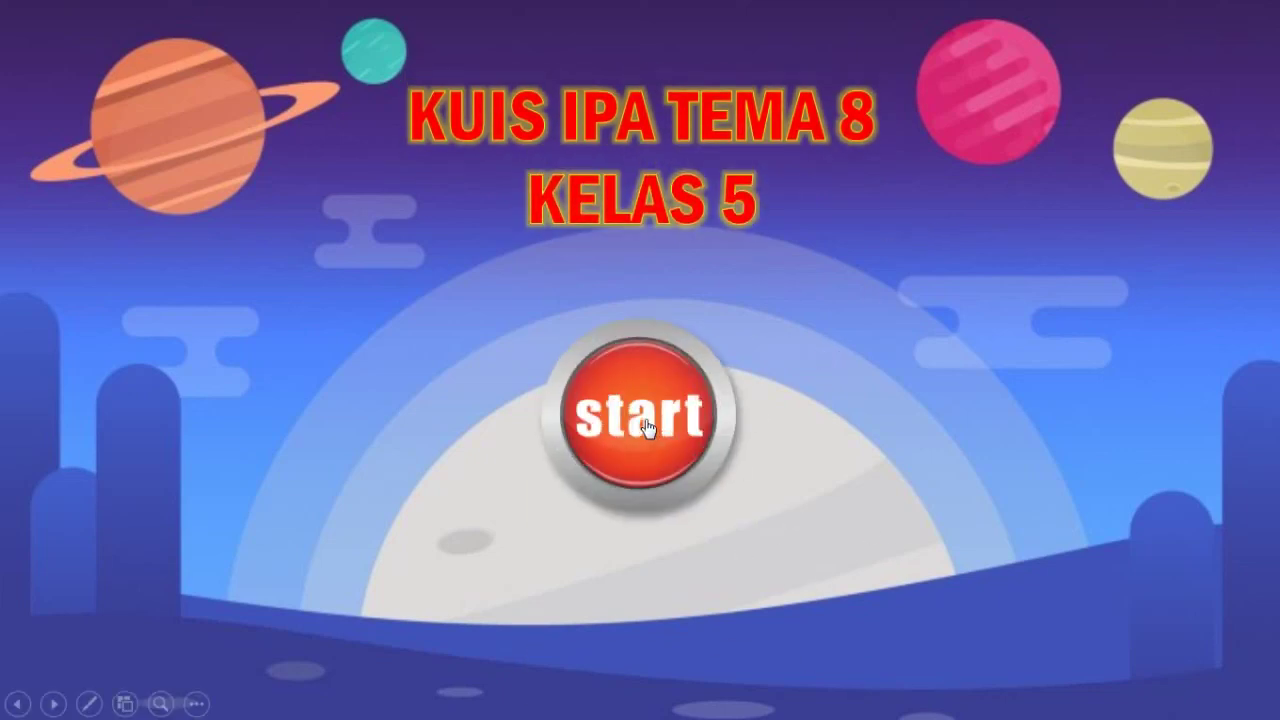
- Start the KUIS IPA TEMA 8 KELAS 5 quiz and answer question 1 with option C
click(645, 427)
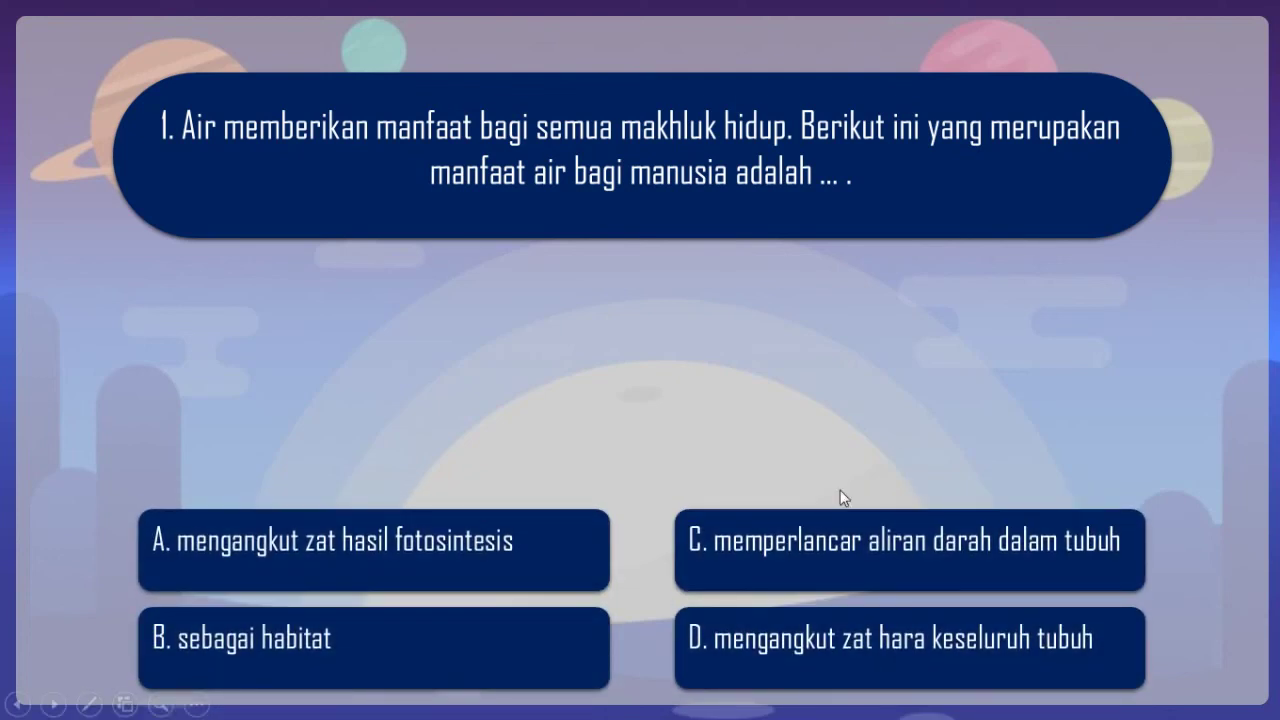
click(853, 553)
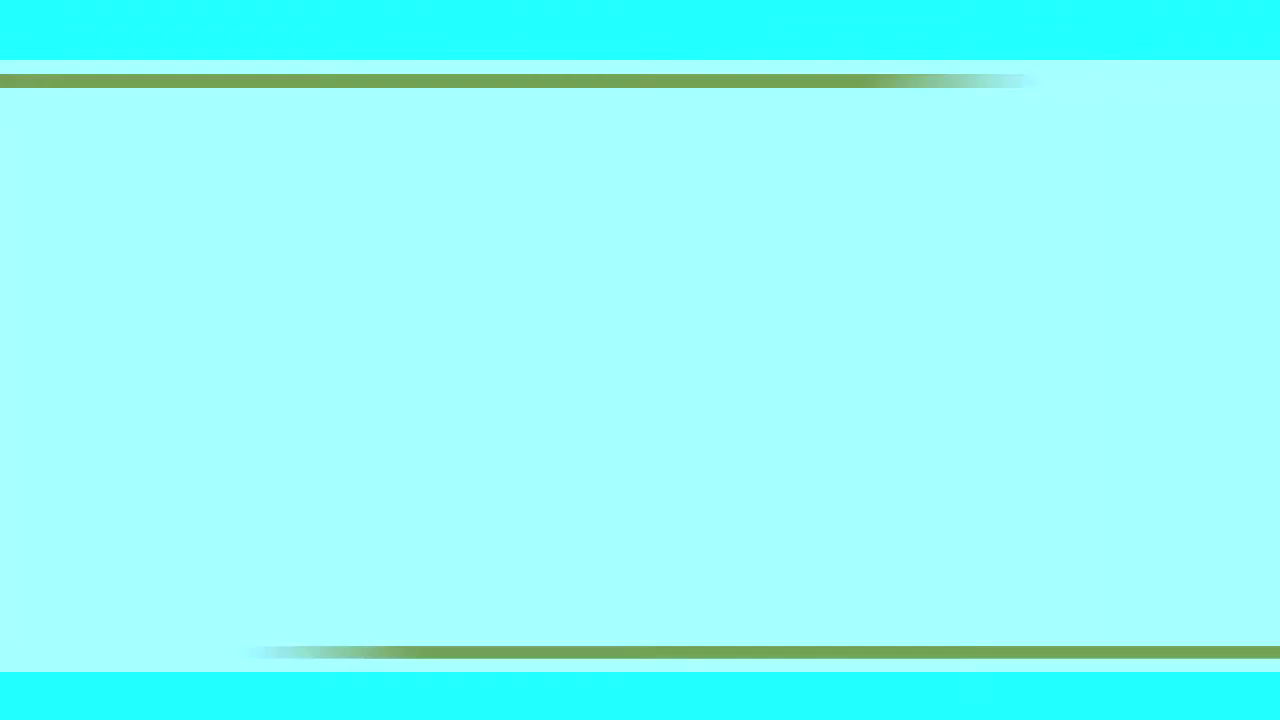